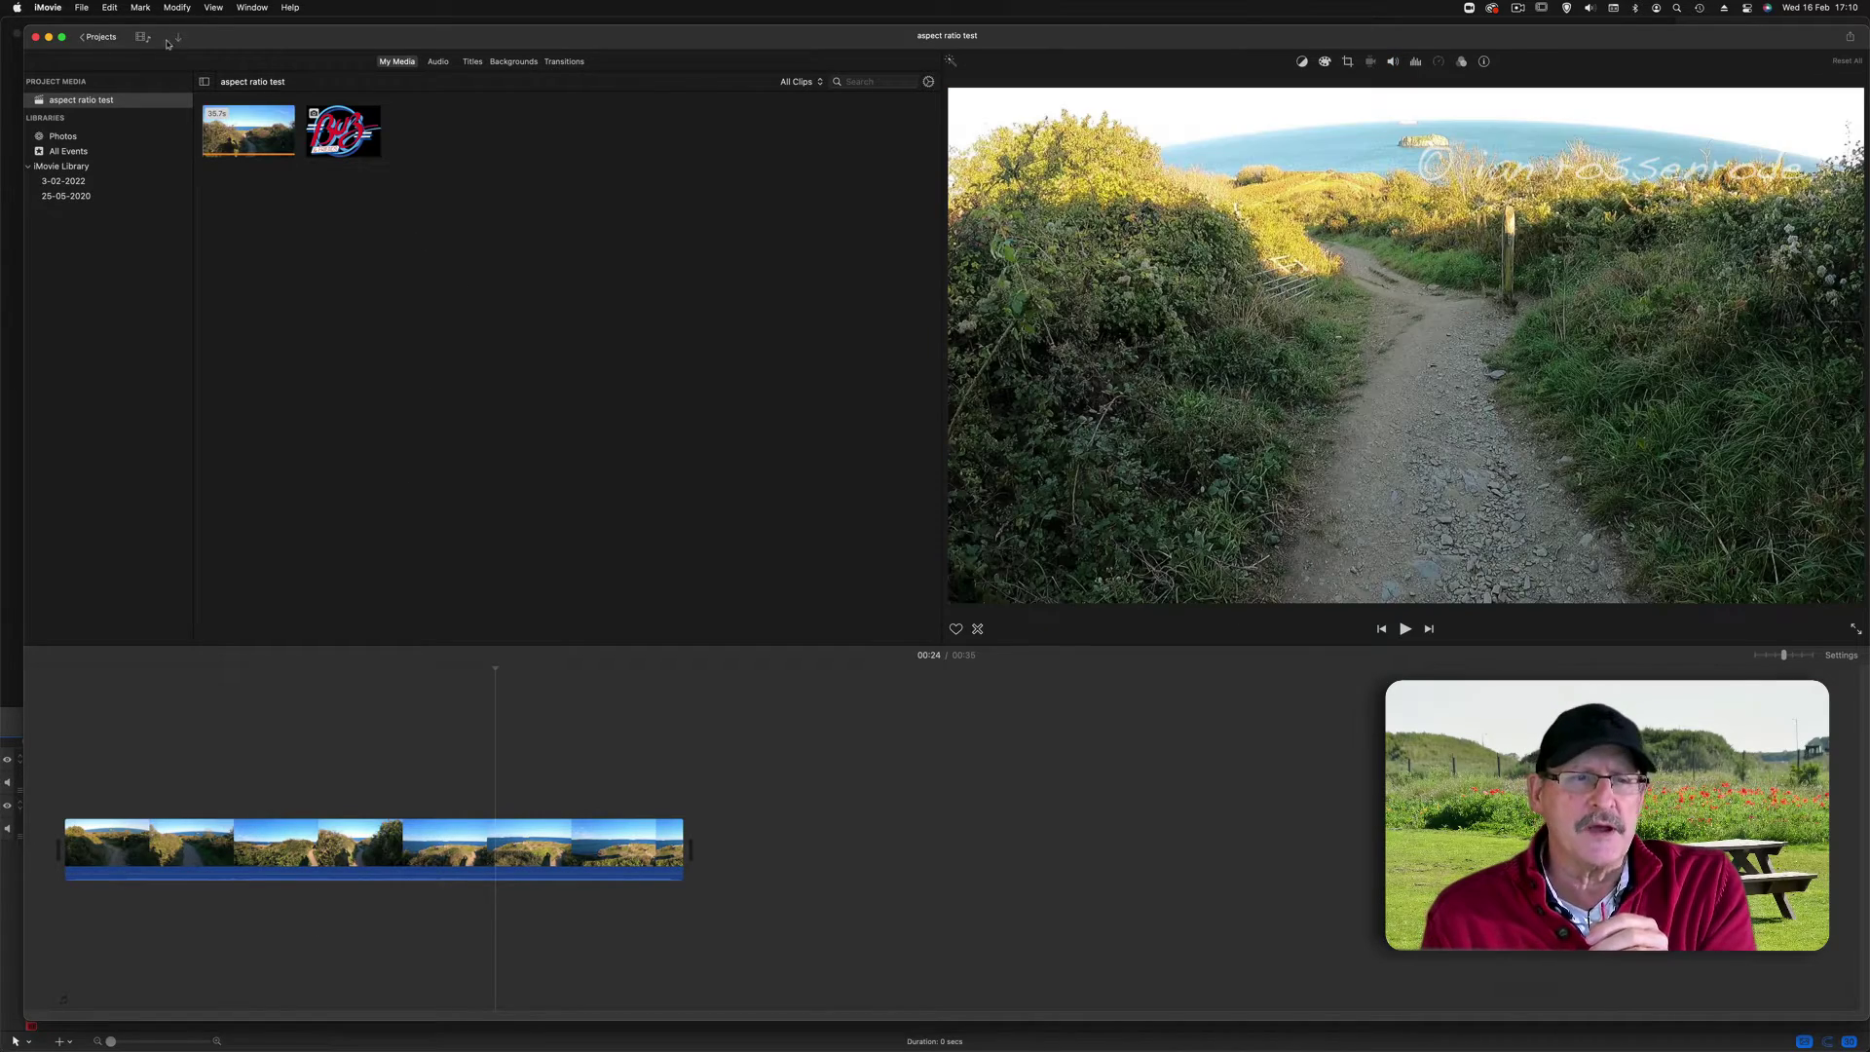
Return to the project overview, open the "imovie test2" project and go to the start of its timeline.
click(101, 37)
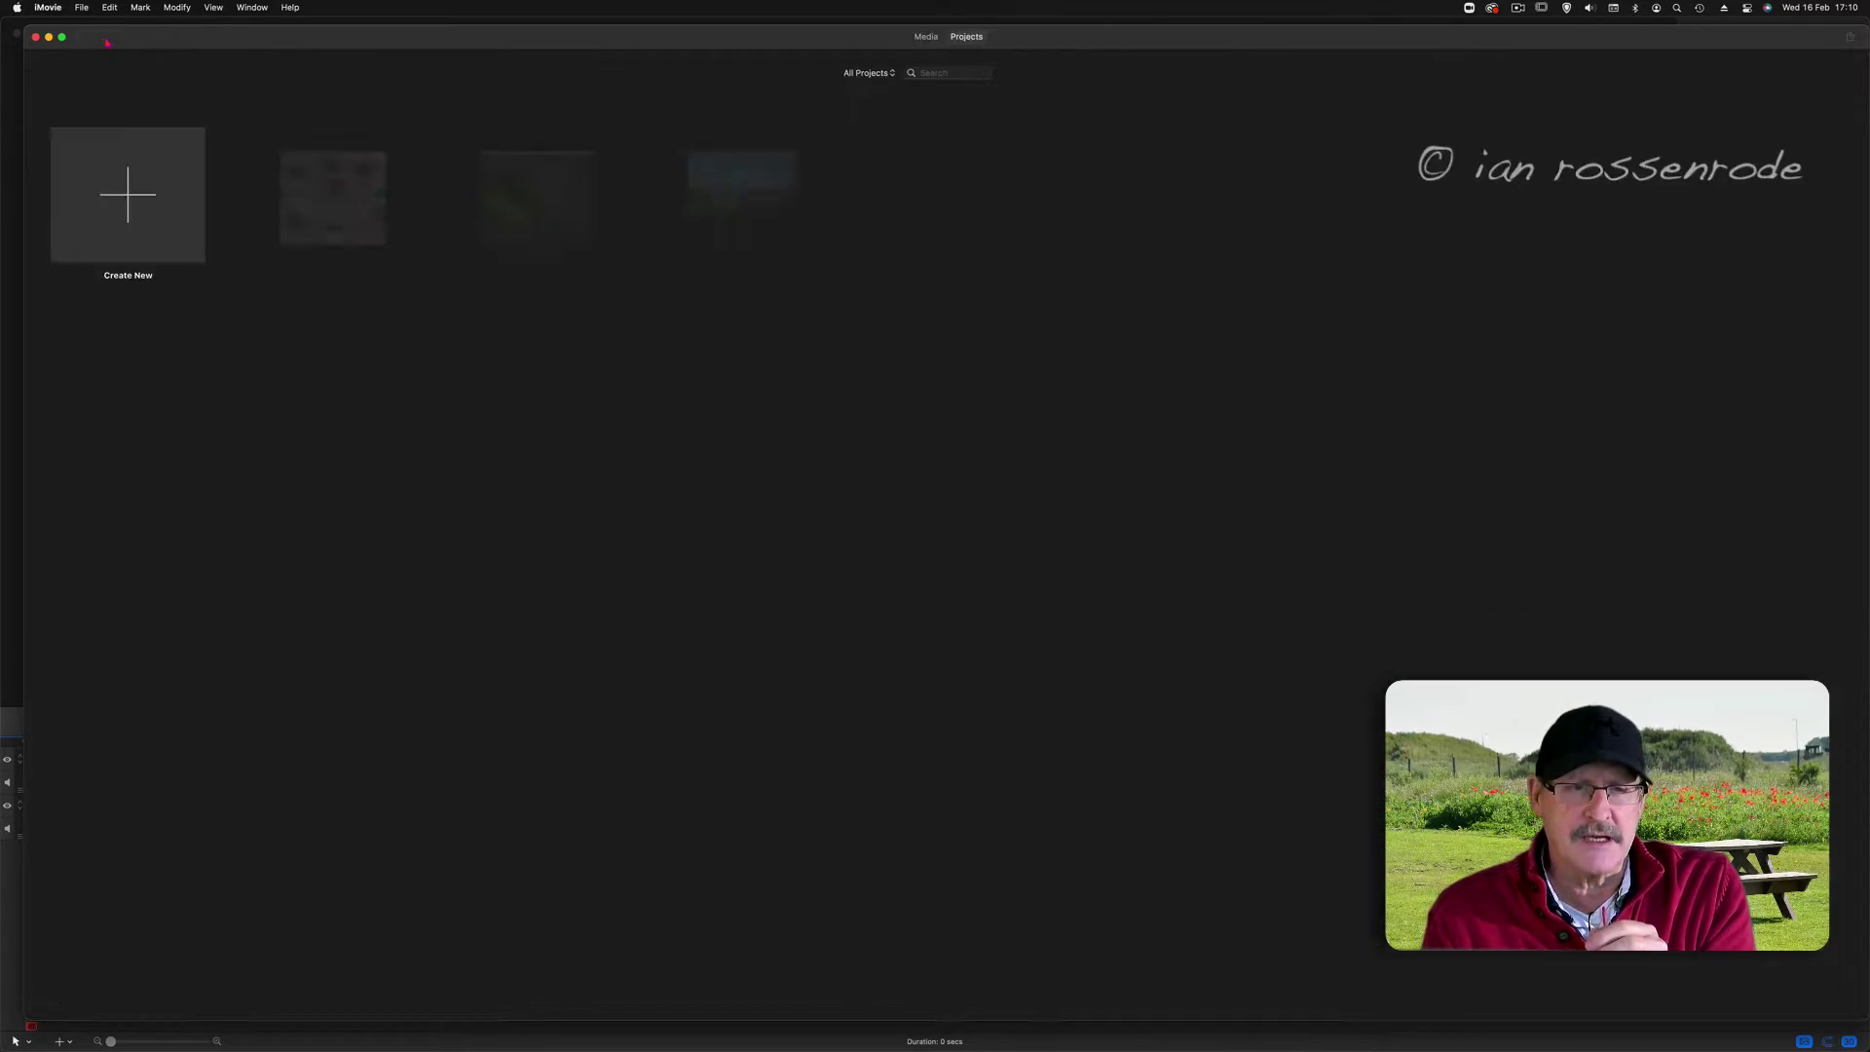
double_click(332, 195)
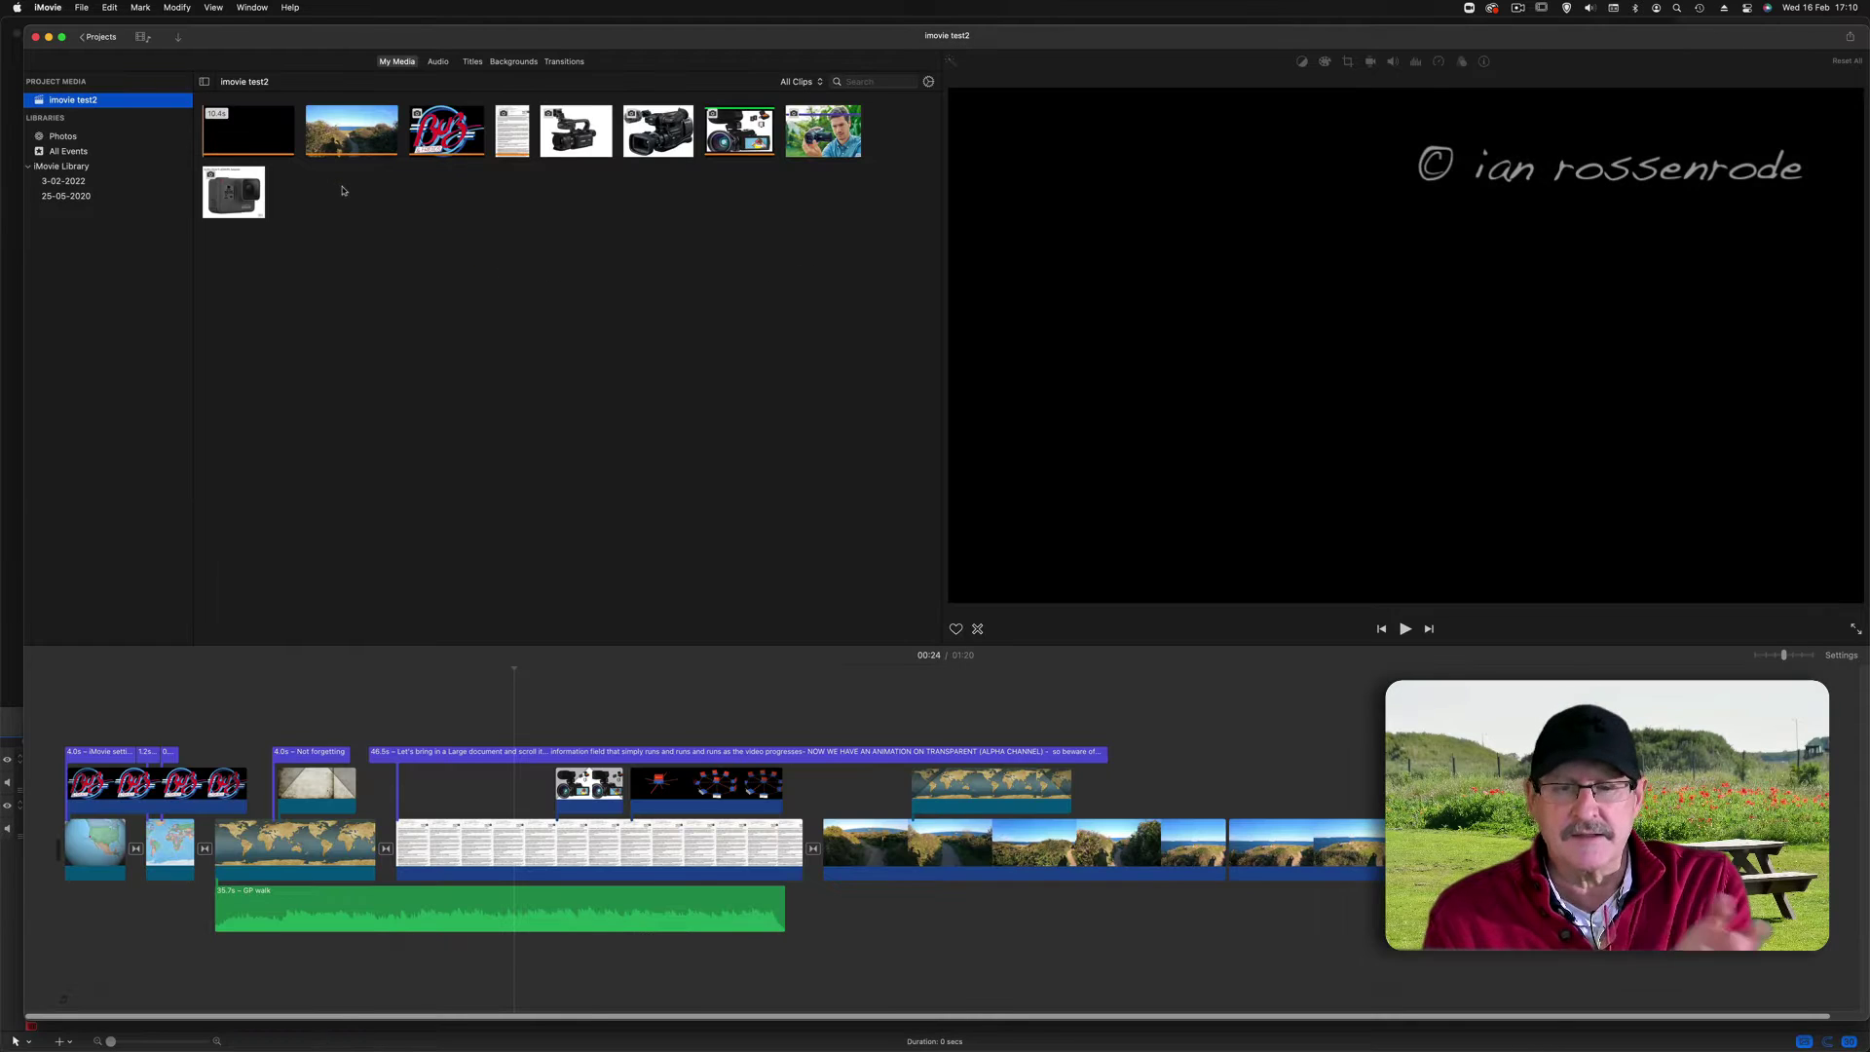
click(64, 837)
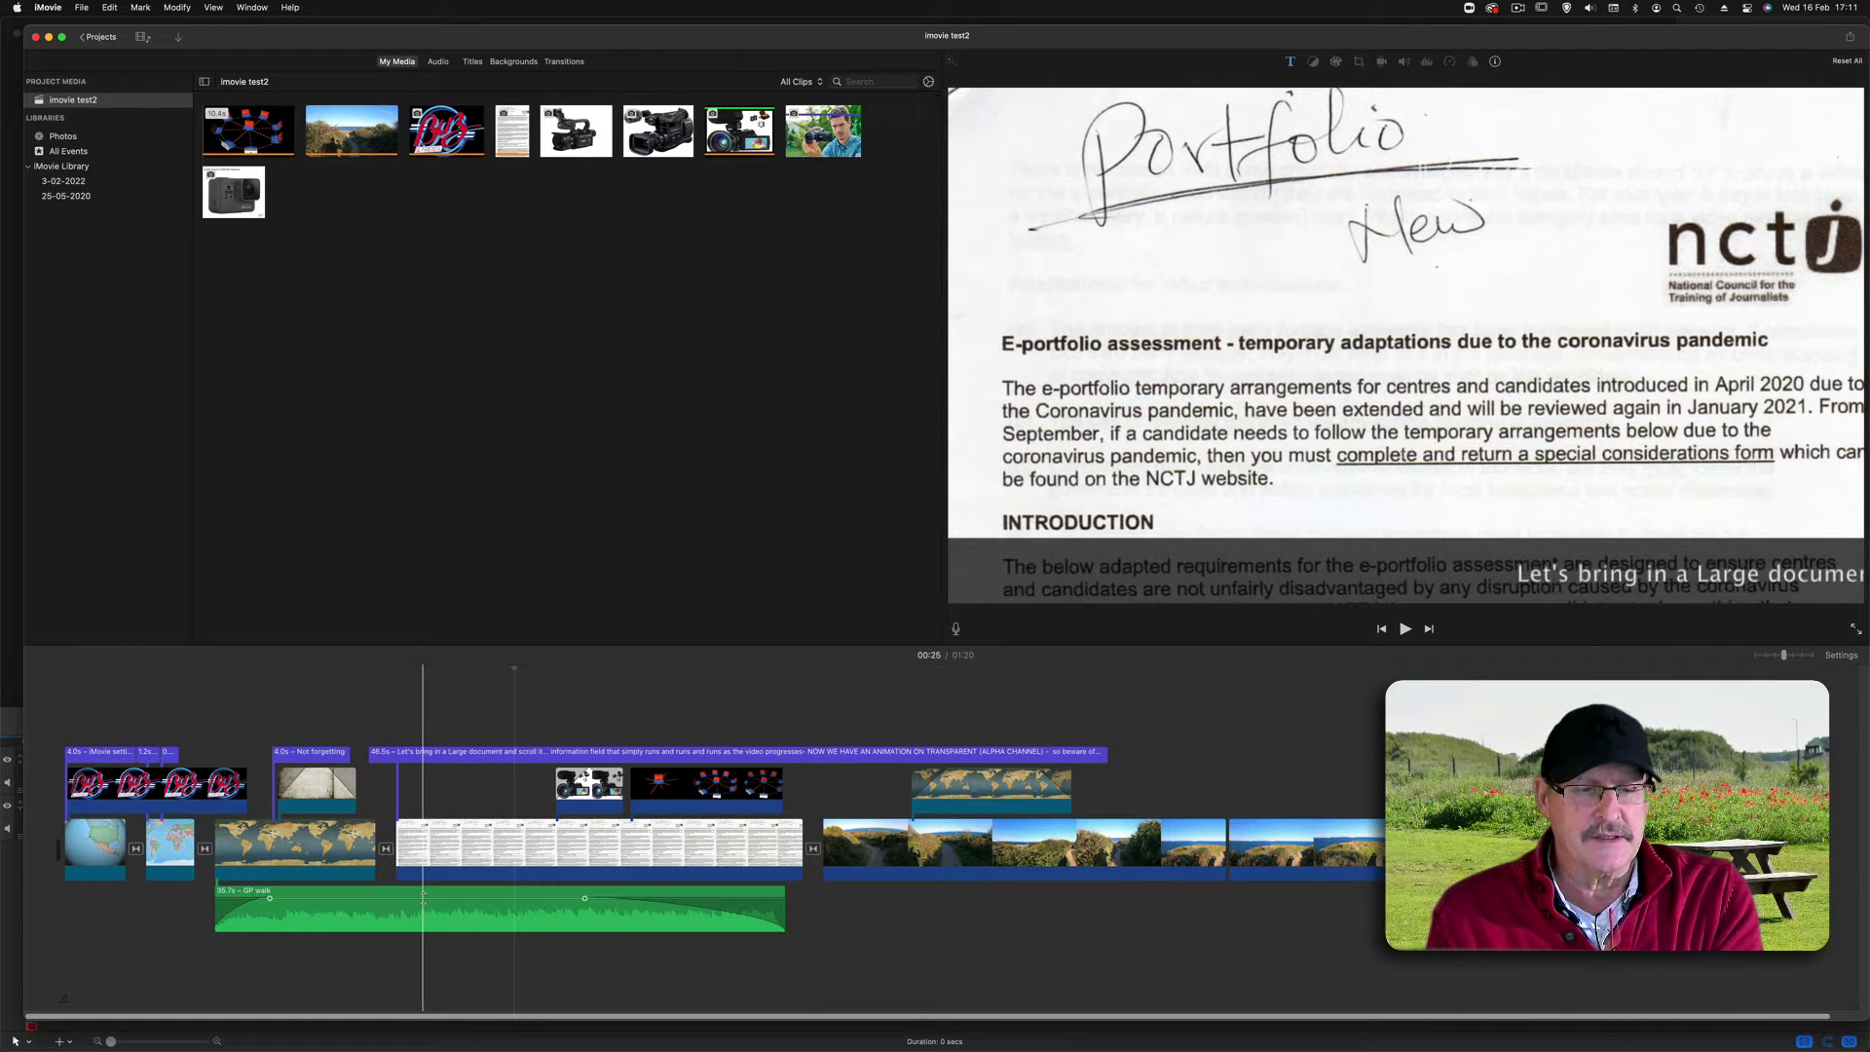
Lower the green audio clip's volume to about 71% on the timeline and raise it again, checking with playback.
drag(423, 893, 480, 911)
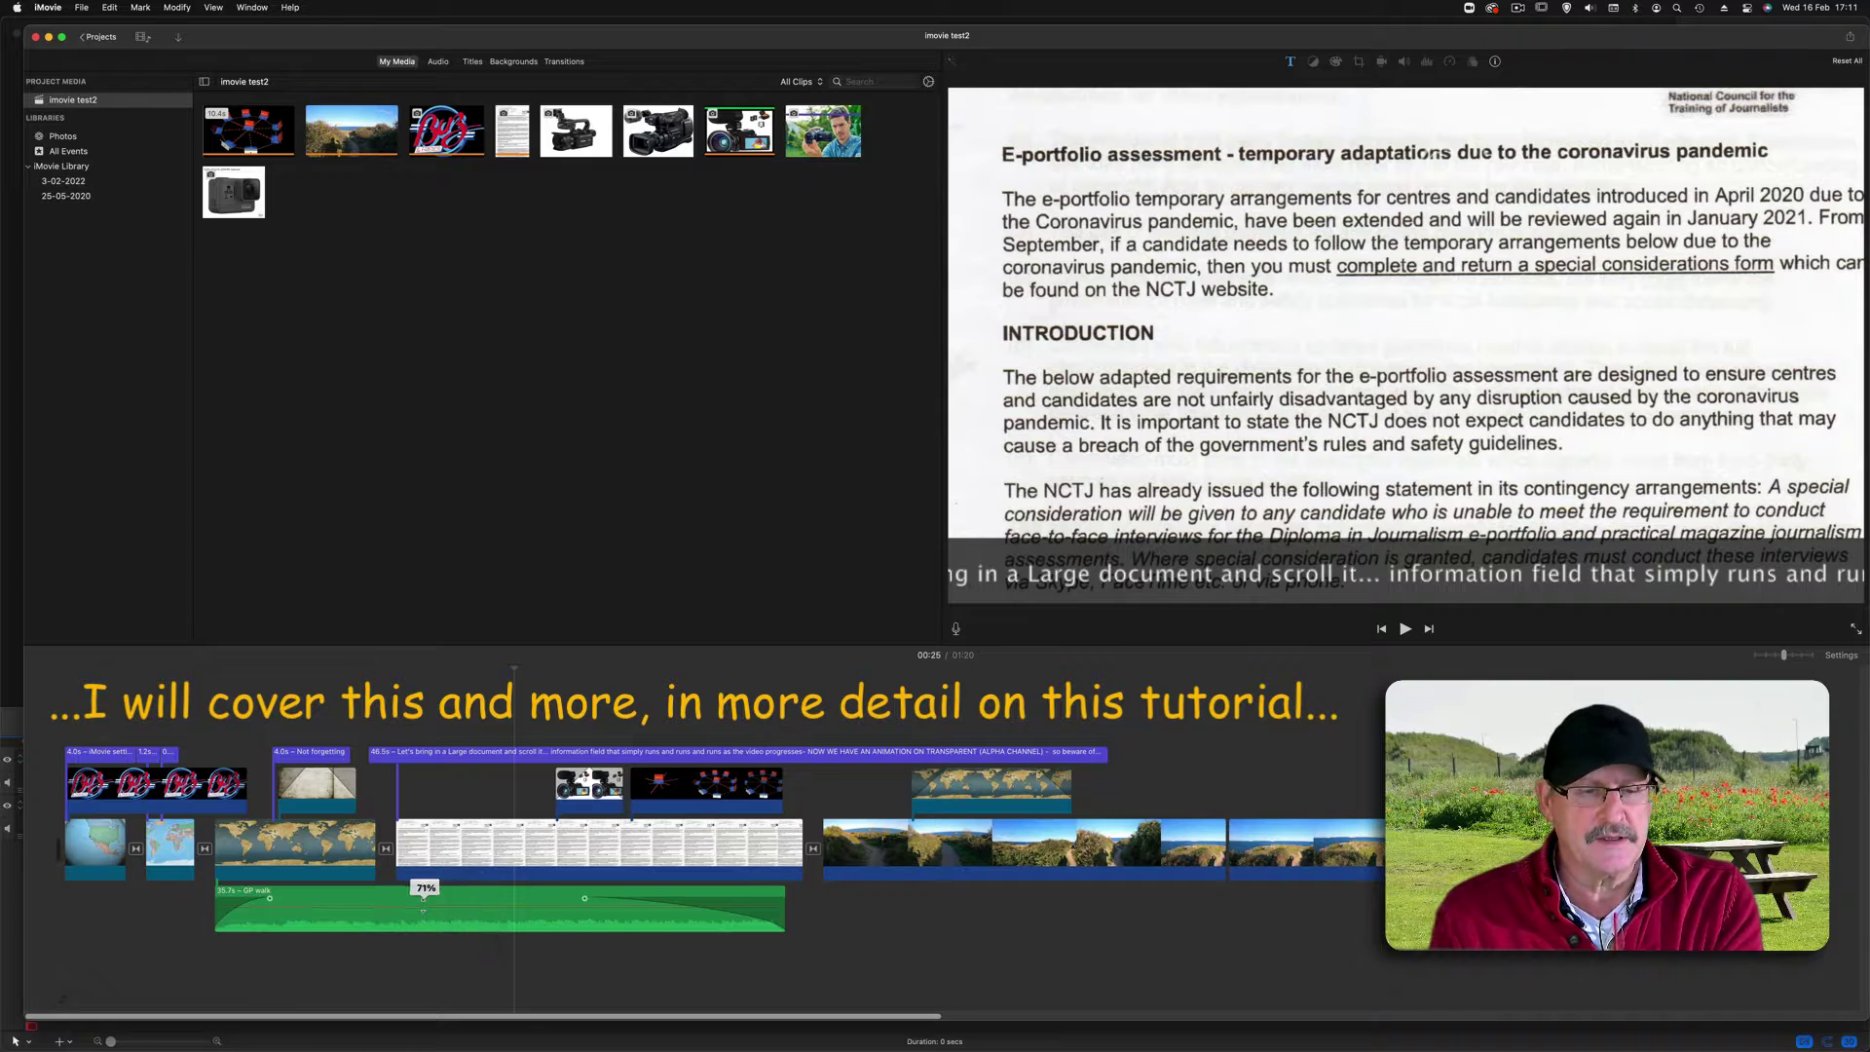
drag(422, 906, 422, 906)
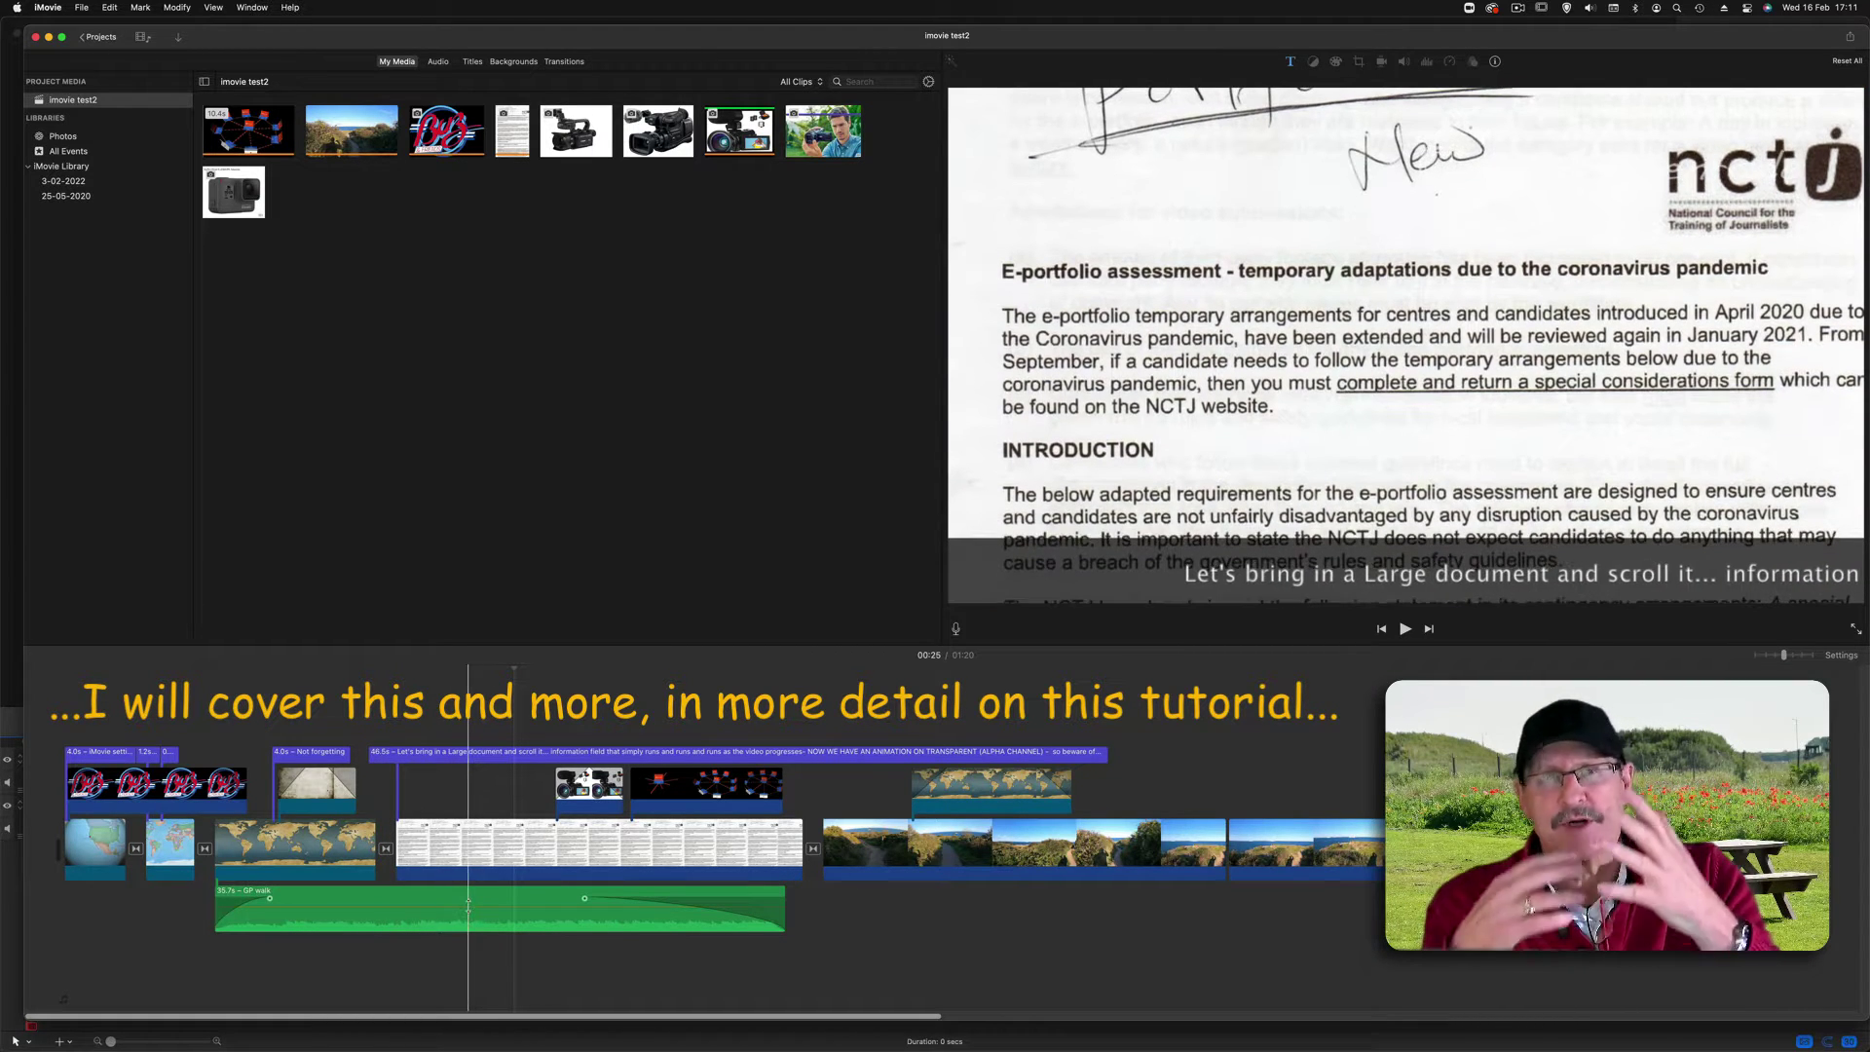
drag(471, 916, 469, 899)
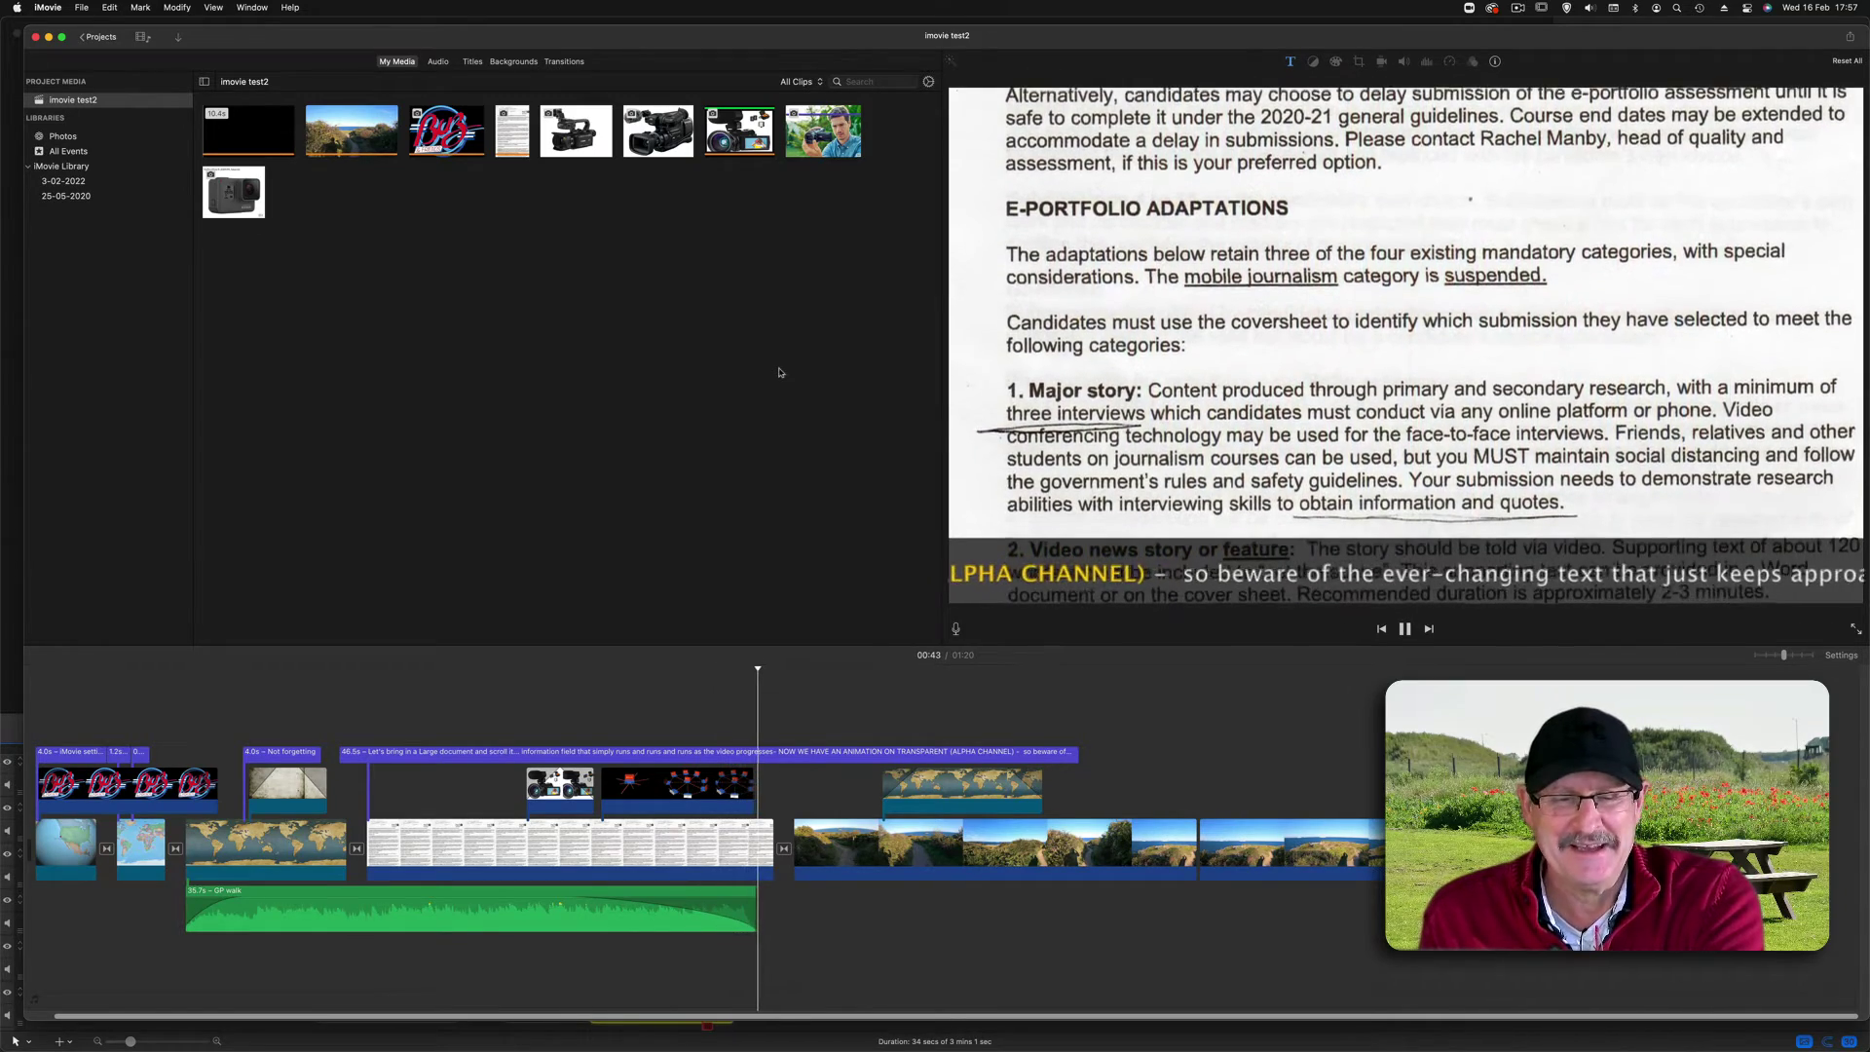
key(space)
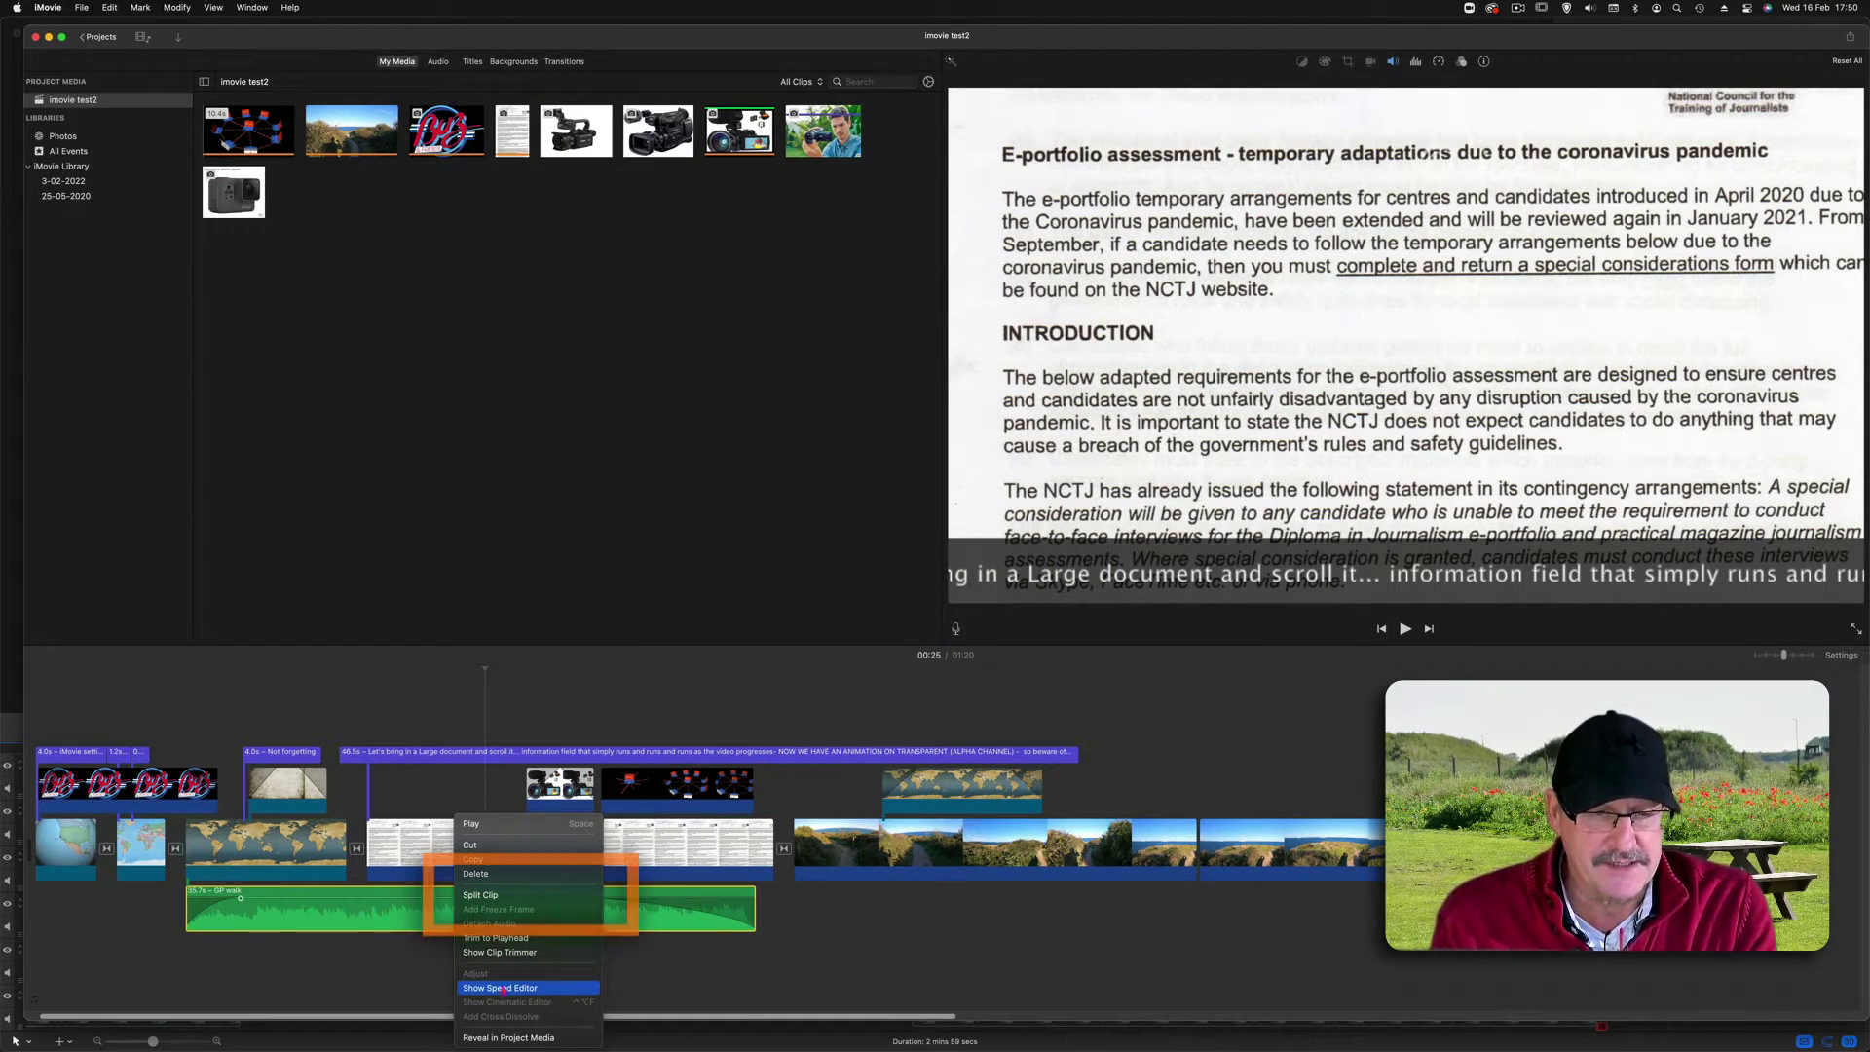
Split the green audio clip in two at the playhead below the scrolling document.
click(480, 896)
key(space)
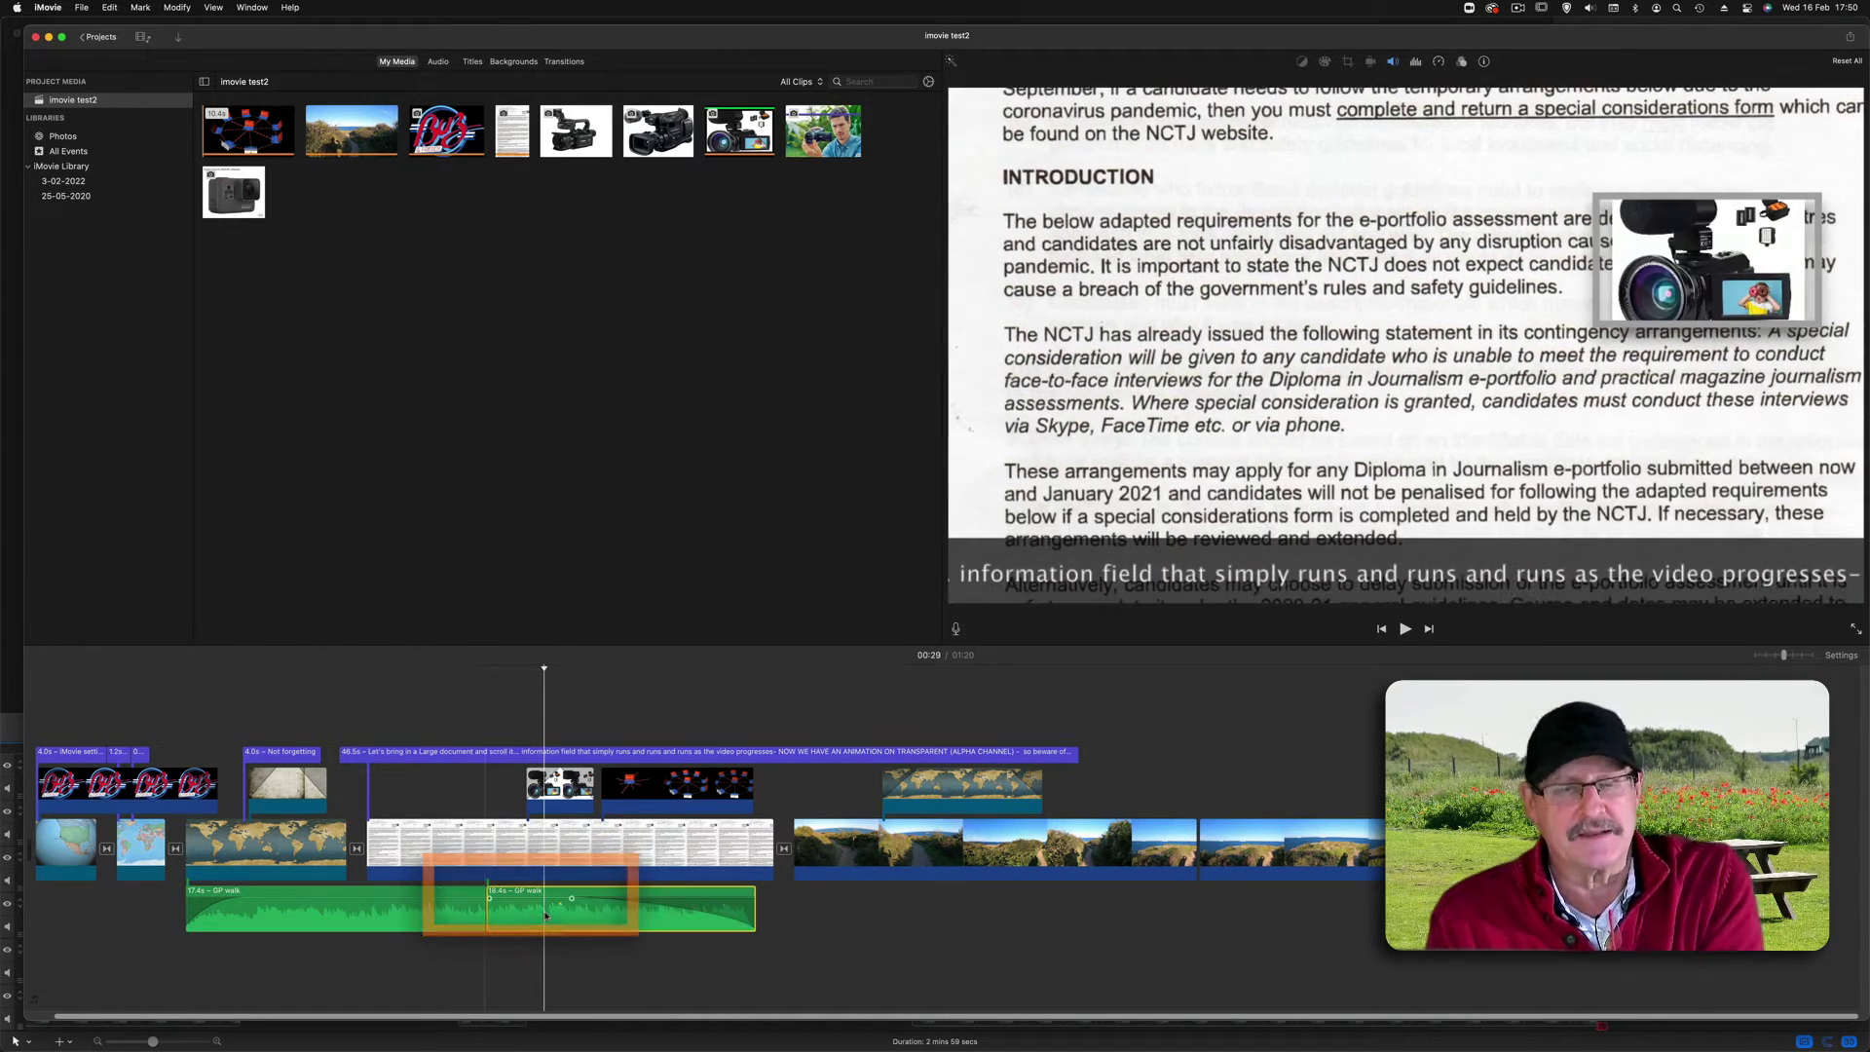
click(423, 911)
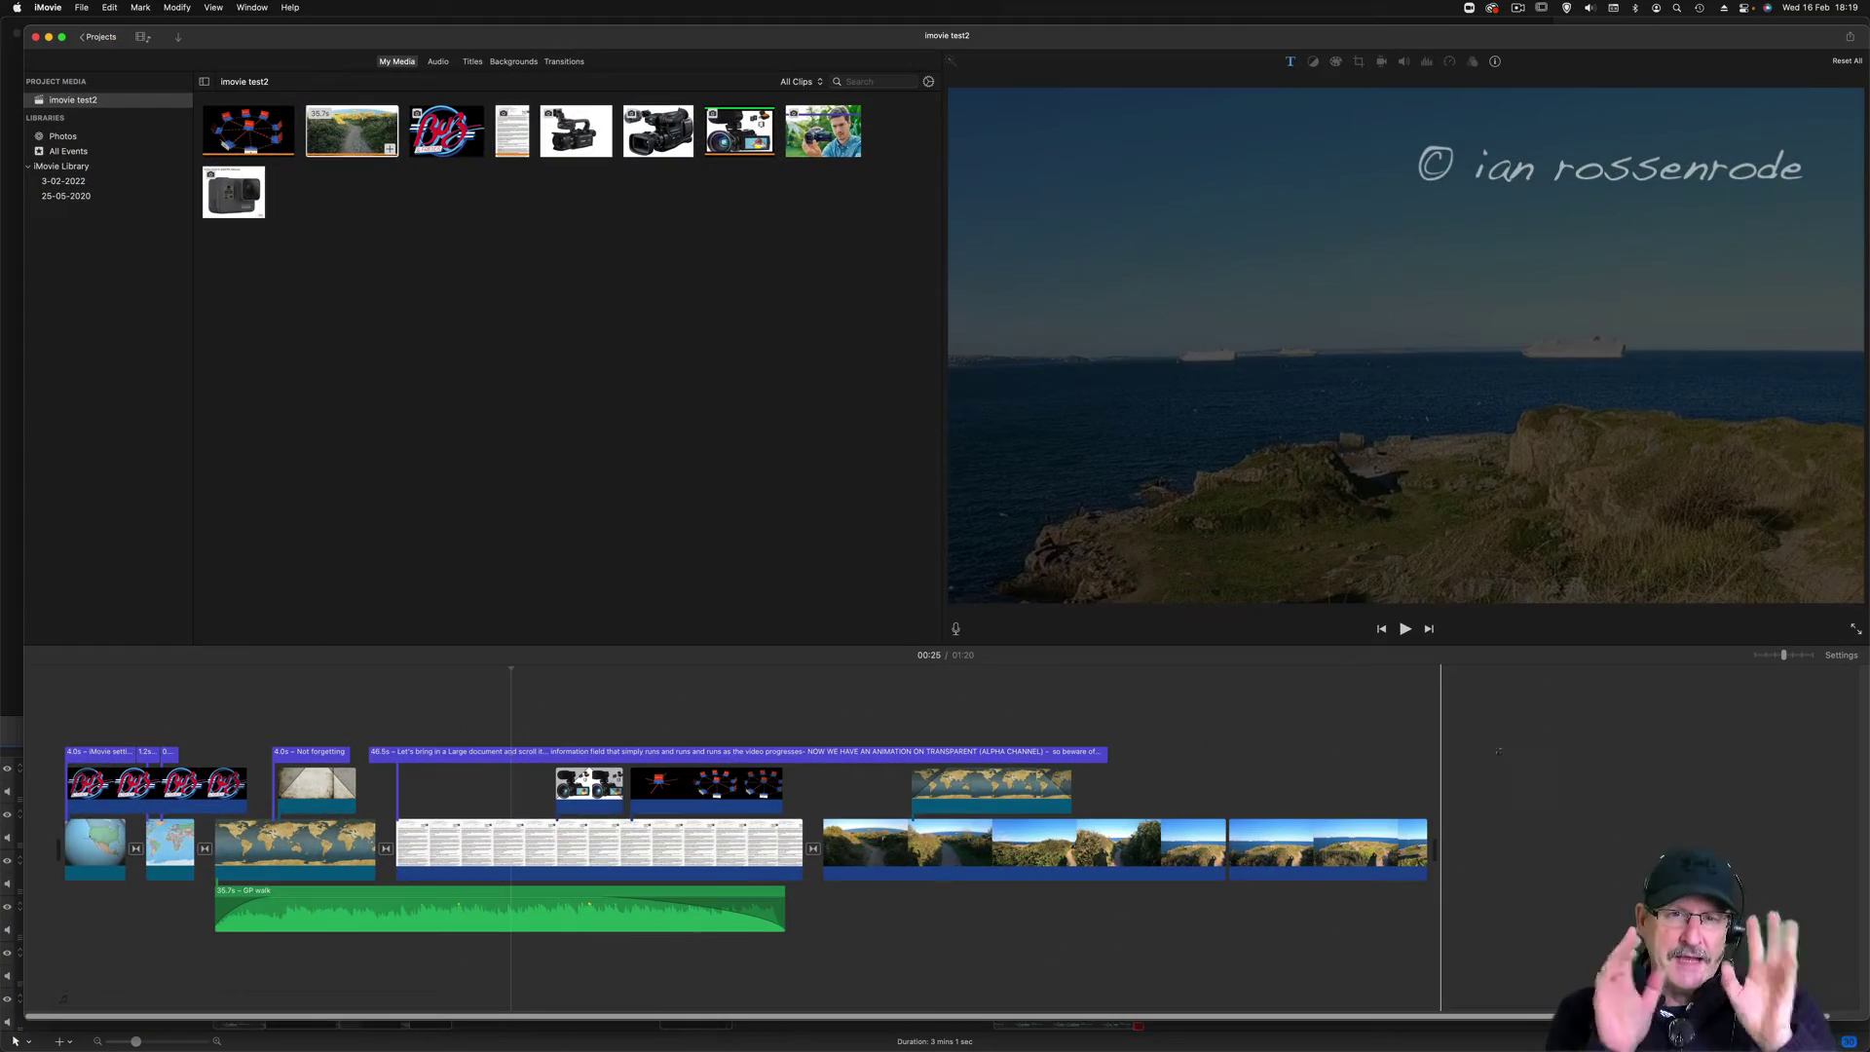
Select every clip, title and audio track on the timeline and delete them all.
drag(1498, 751, 68, 922)
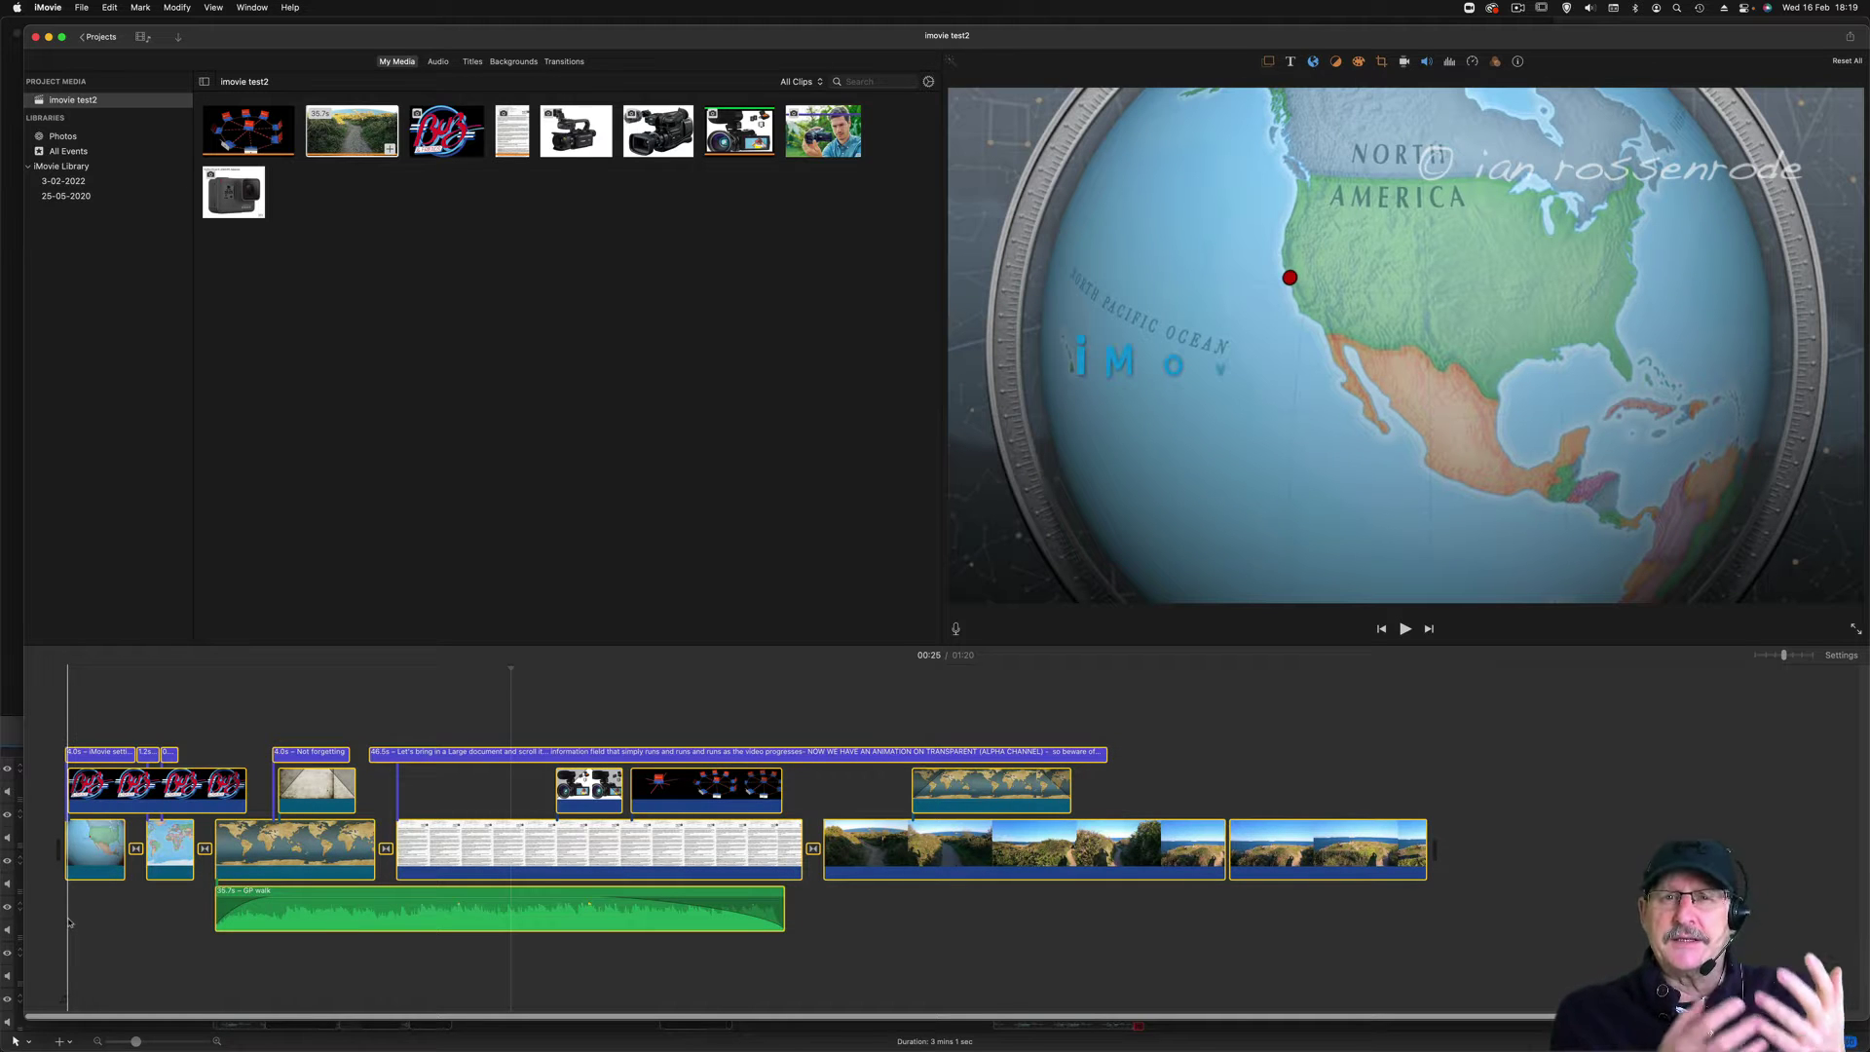
key(Delete)
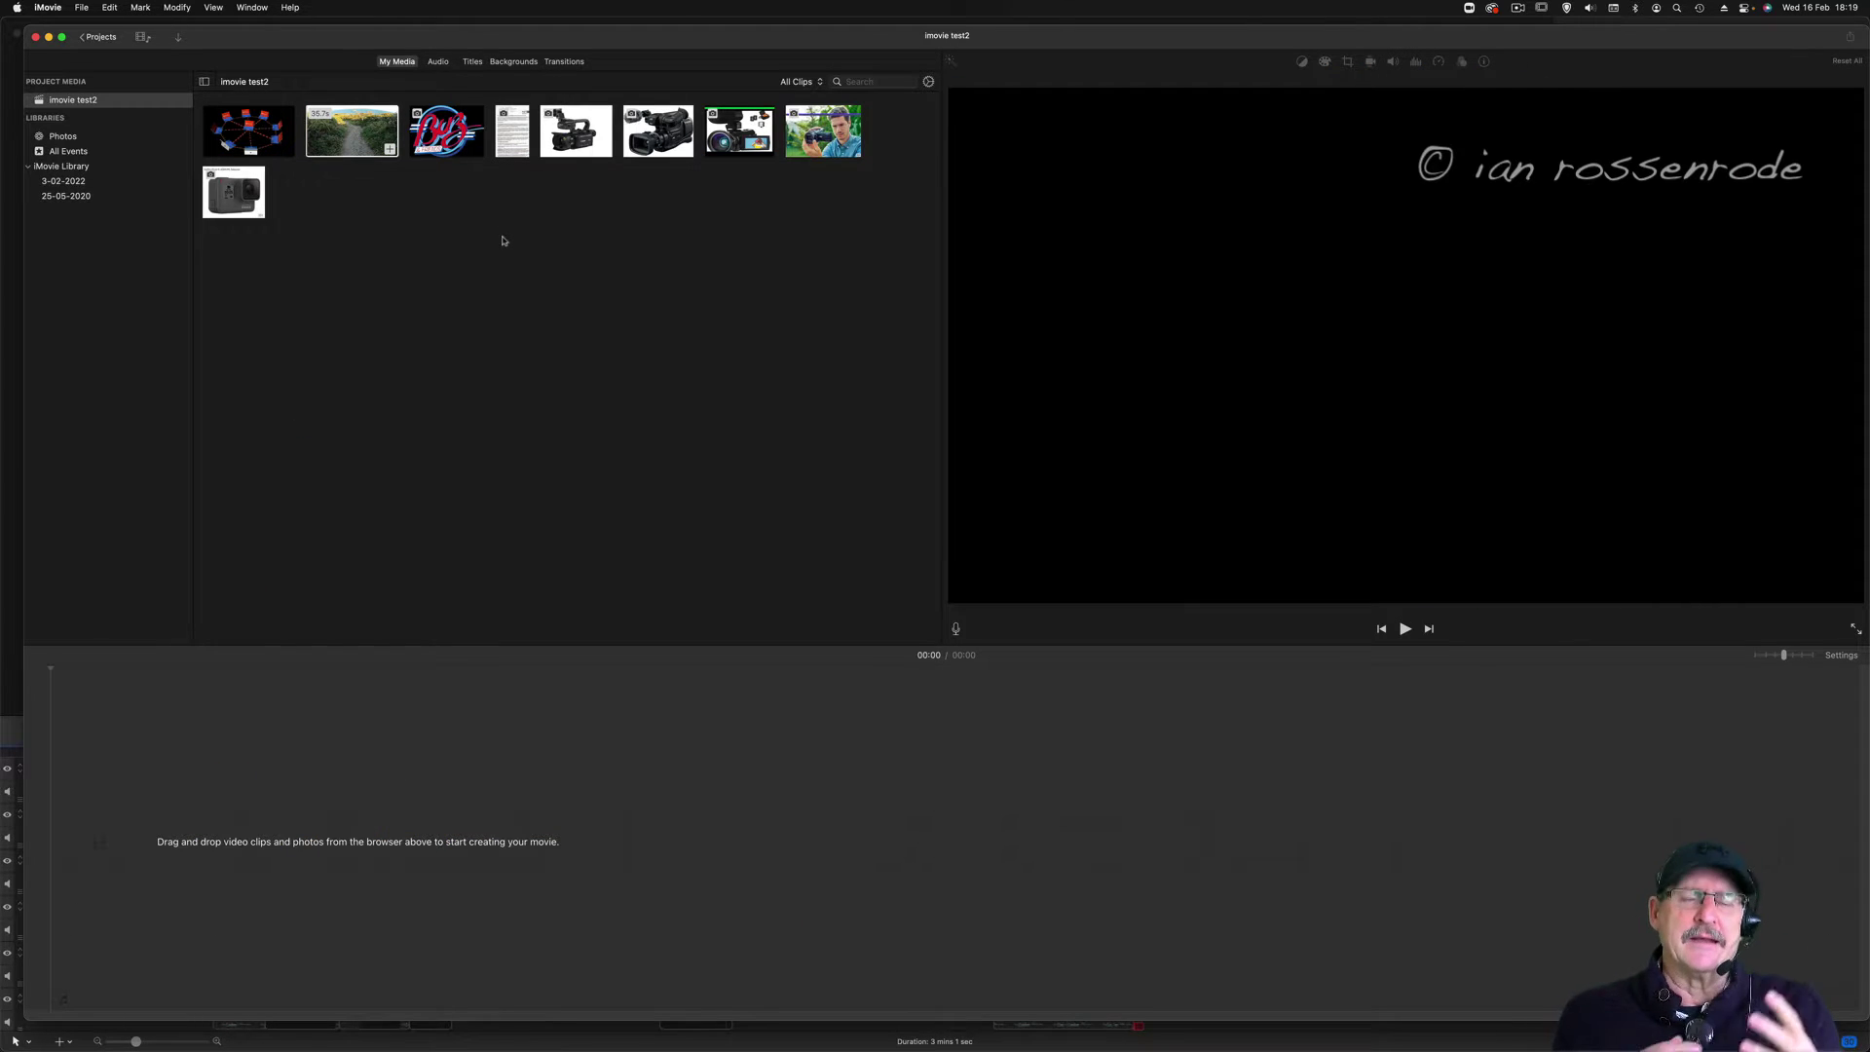
Delete the Canon camcorder photo from the project media and confirm its removal from the library.
click(366, 125)
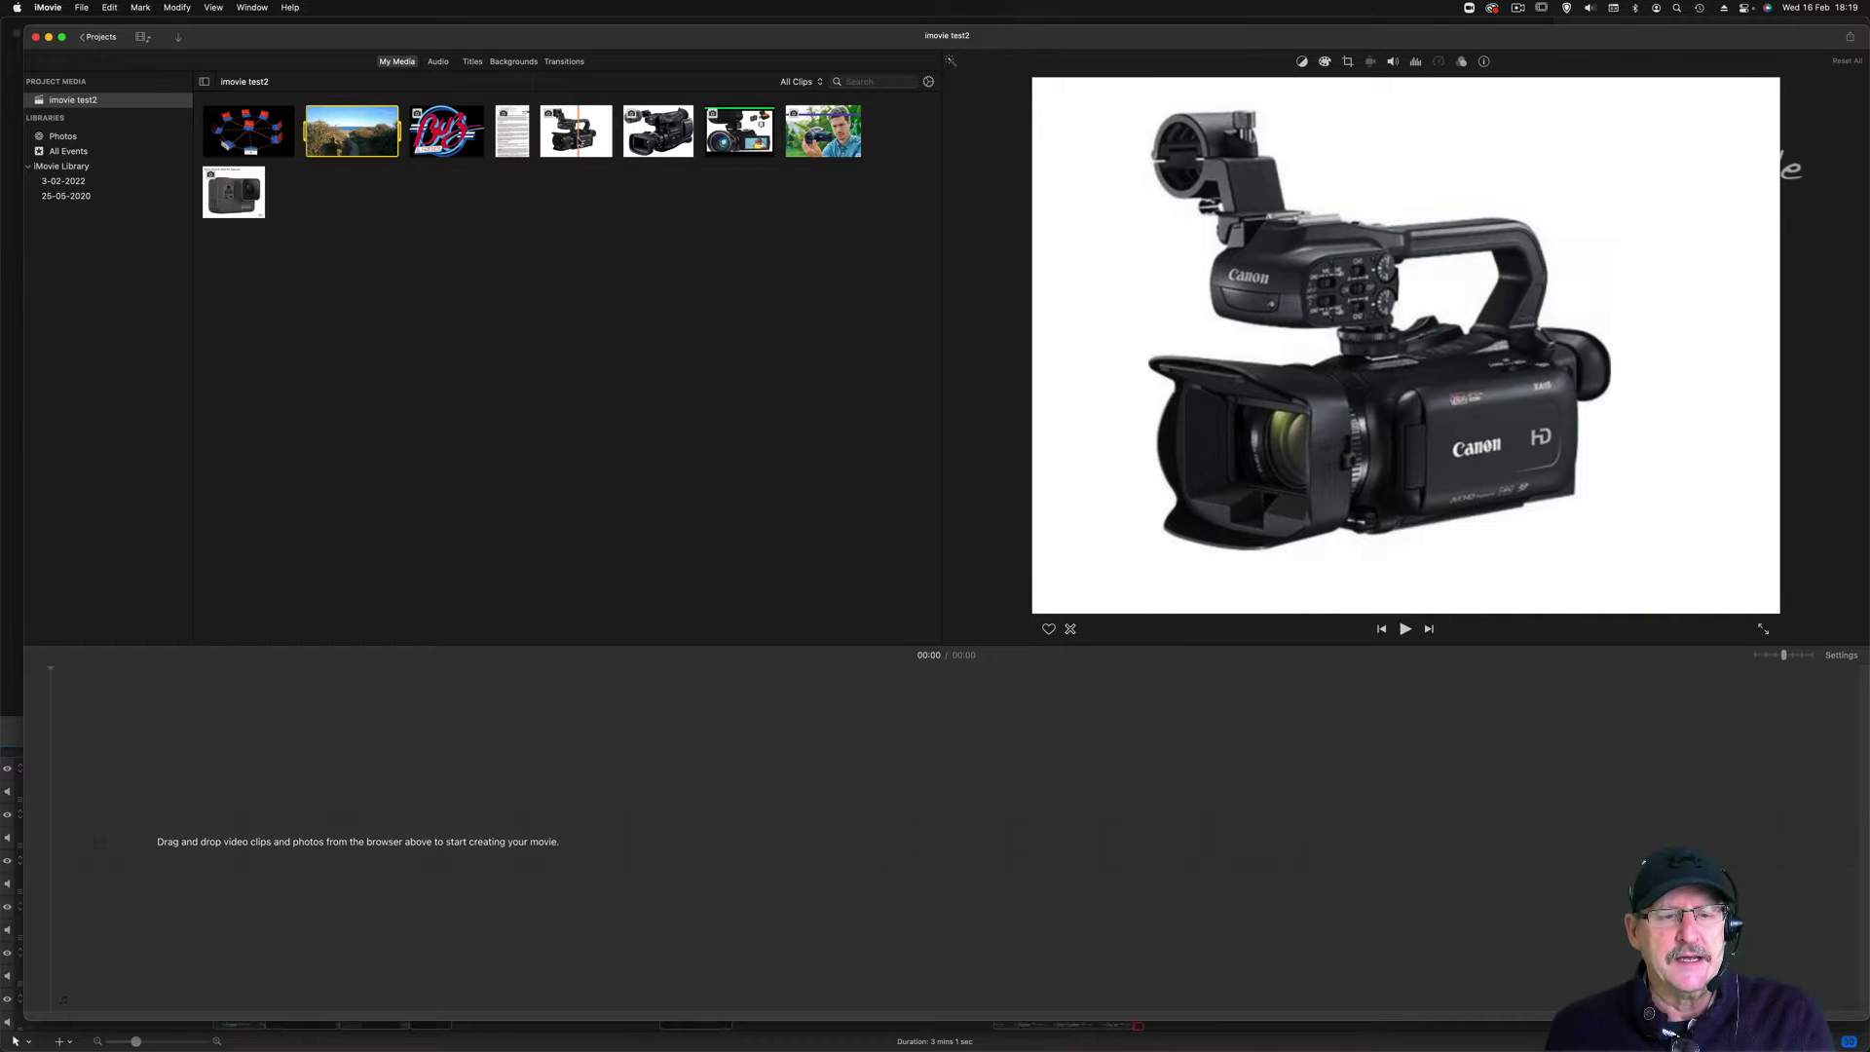
click(576, 131)
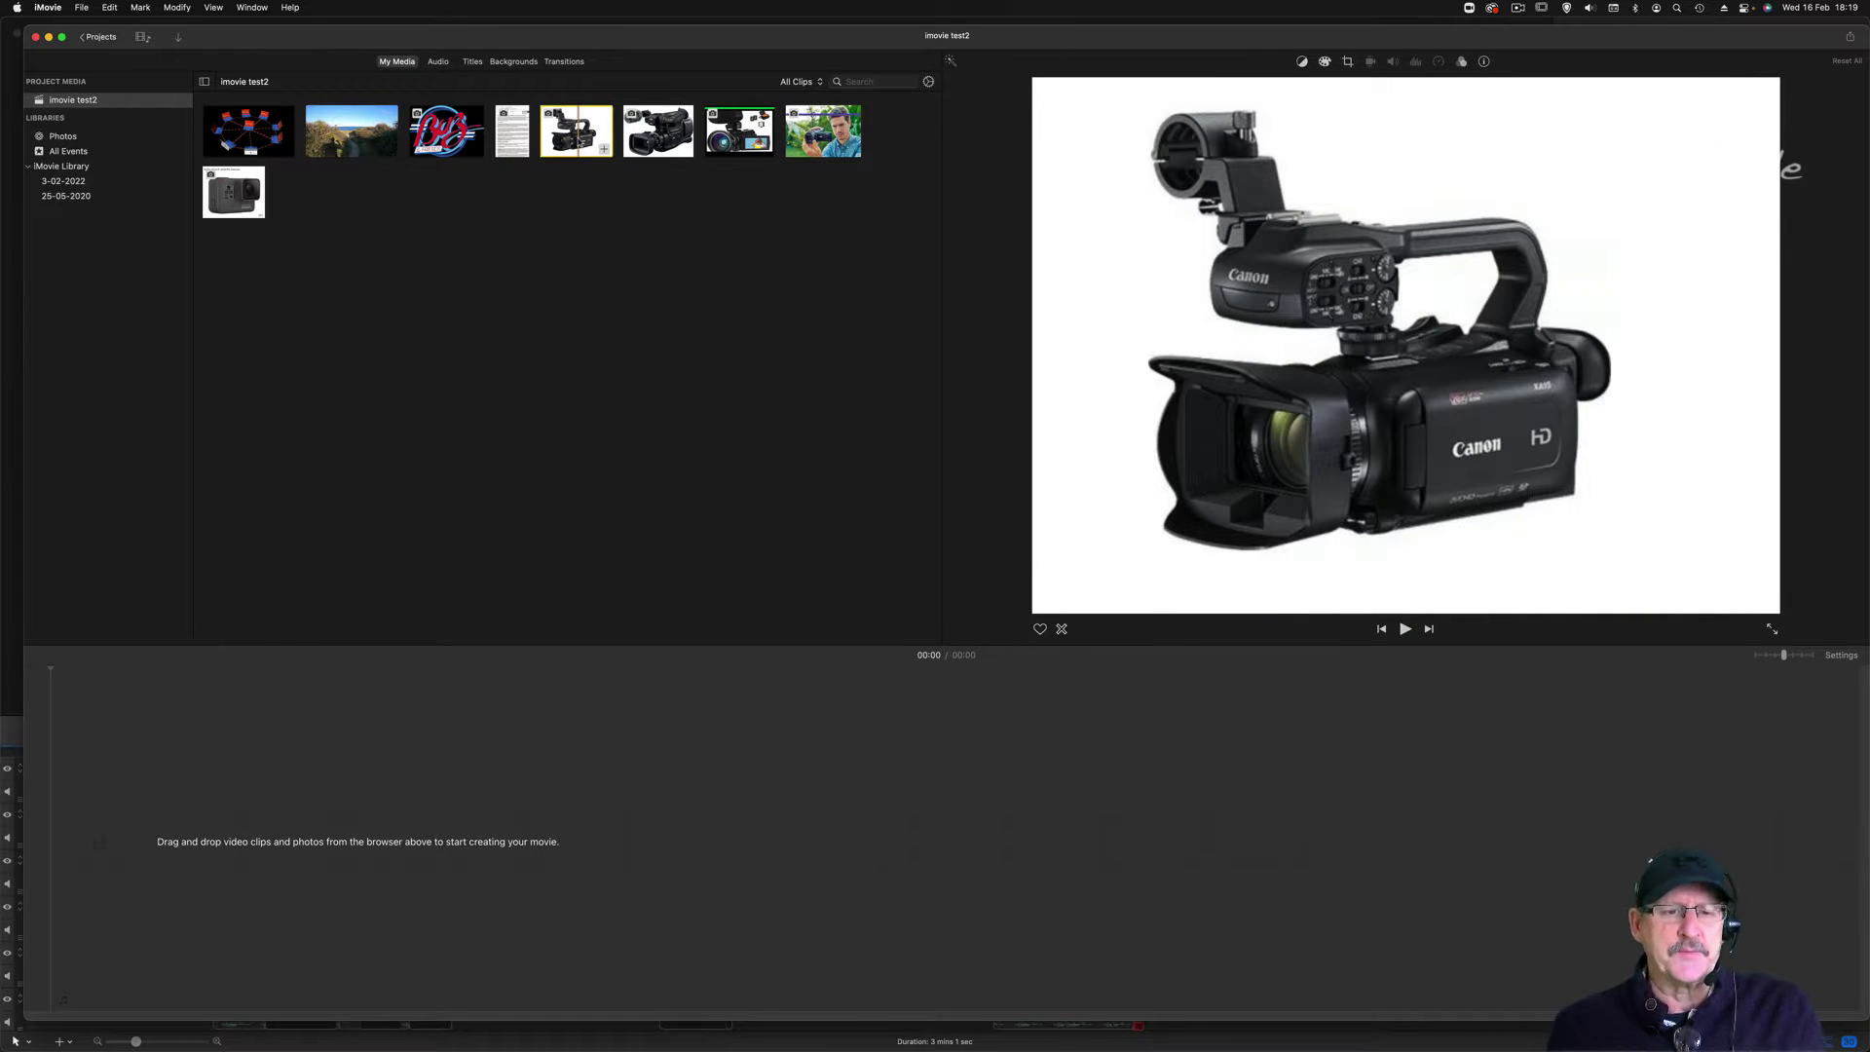
right_click(580, 137)
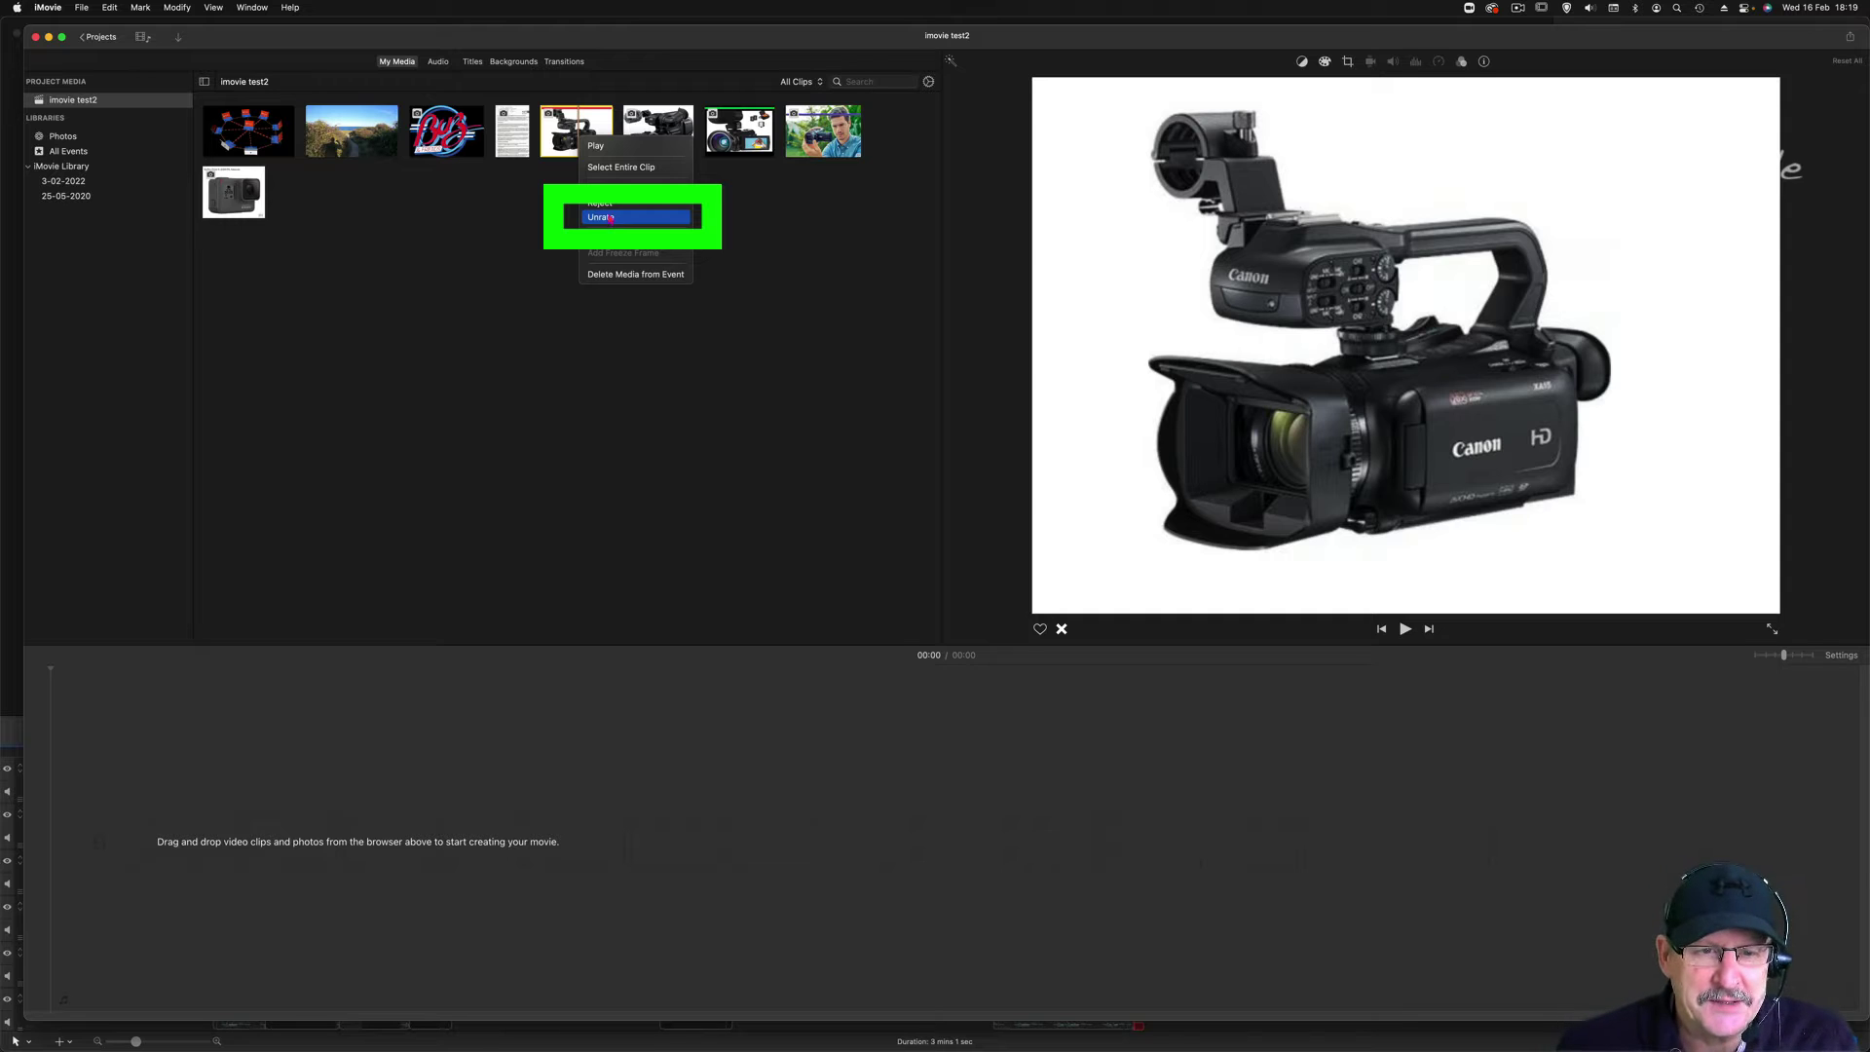
click(632, 275)
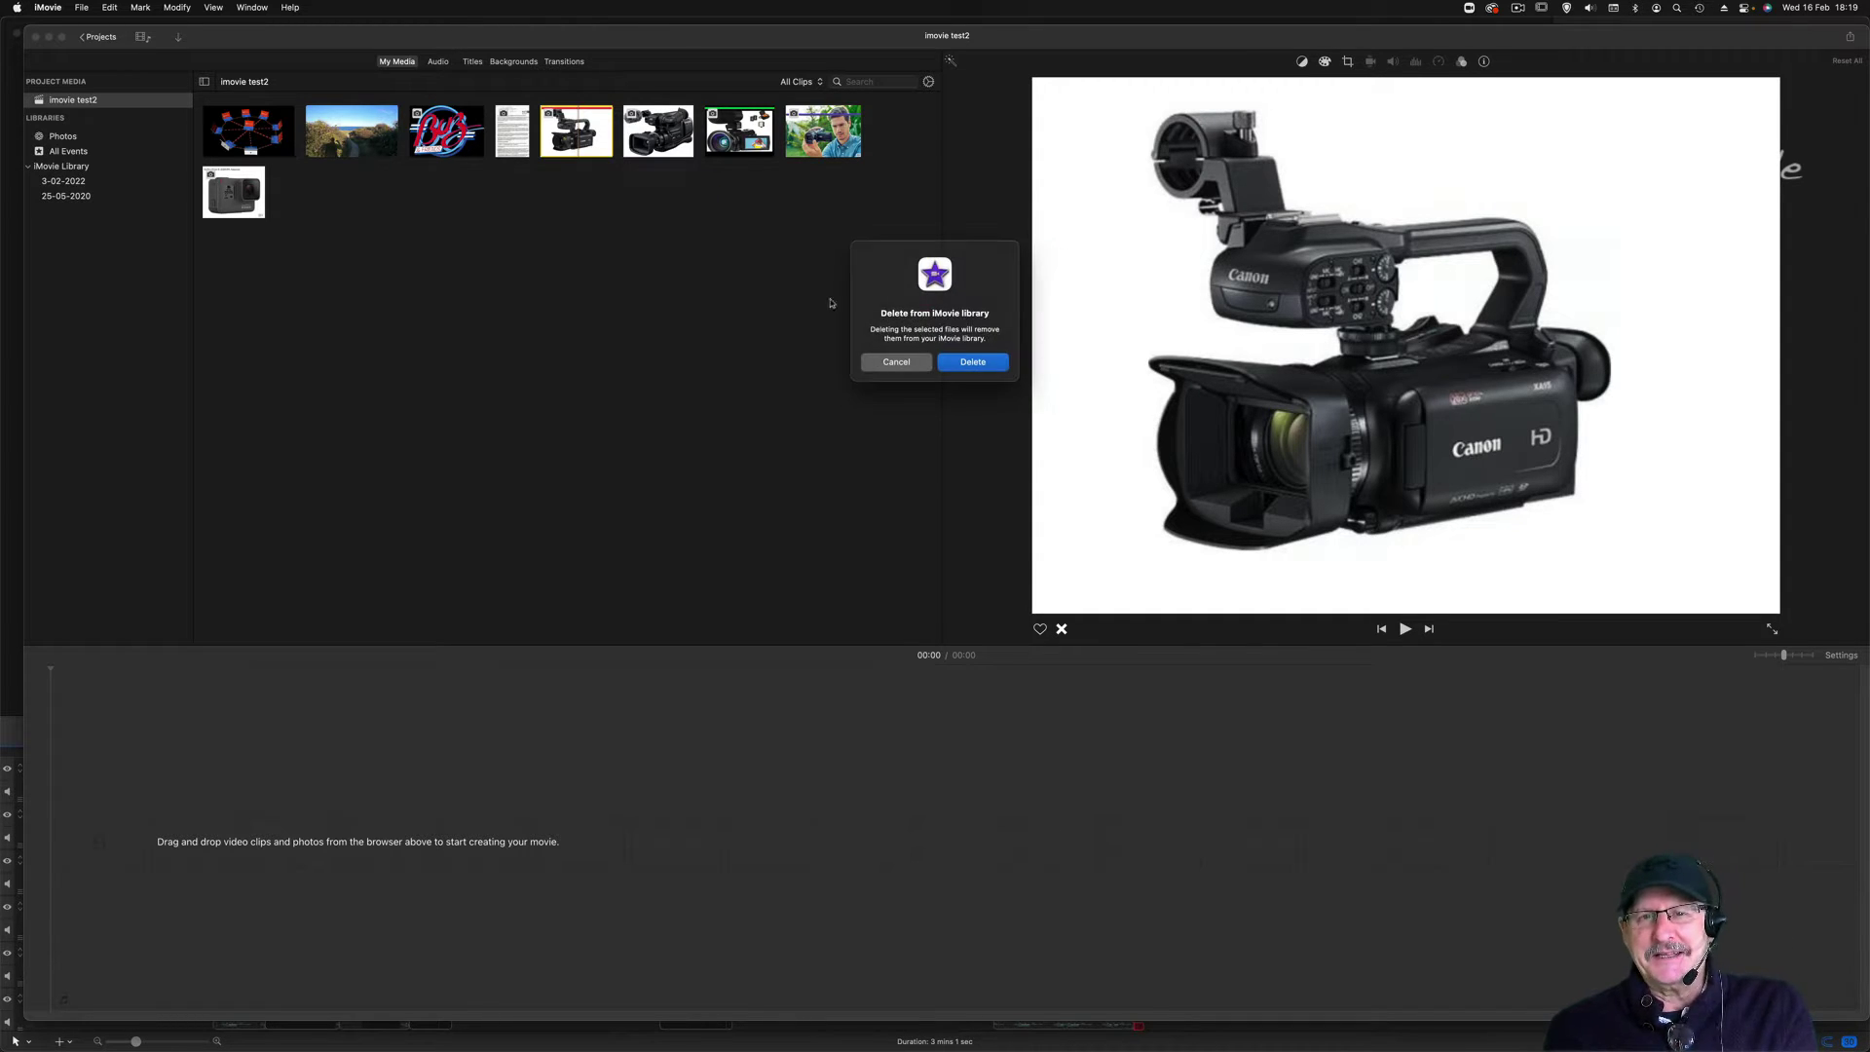
click(973, 363)
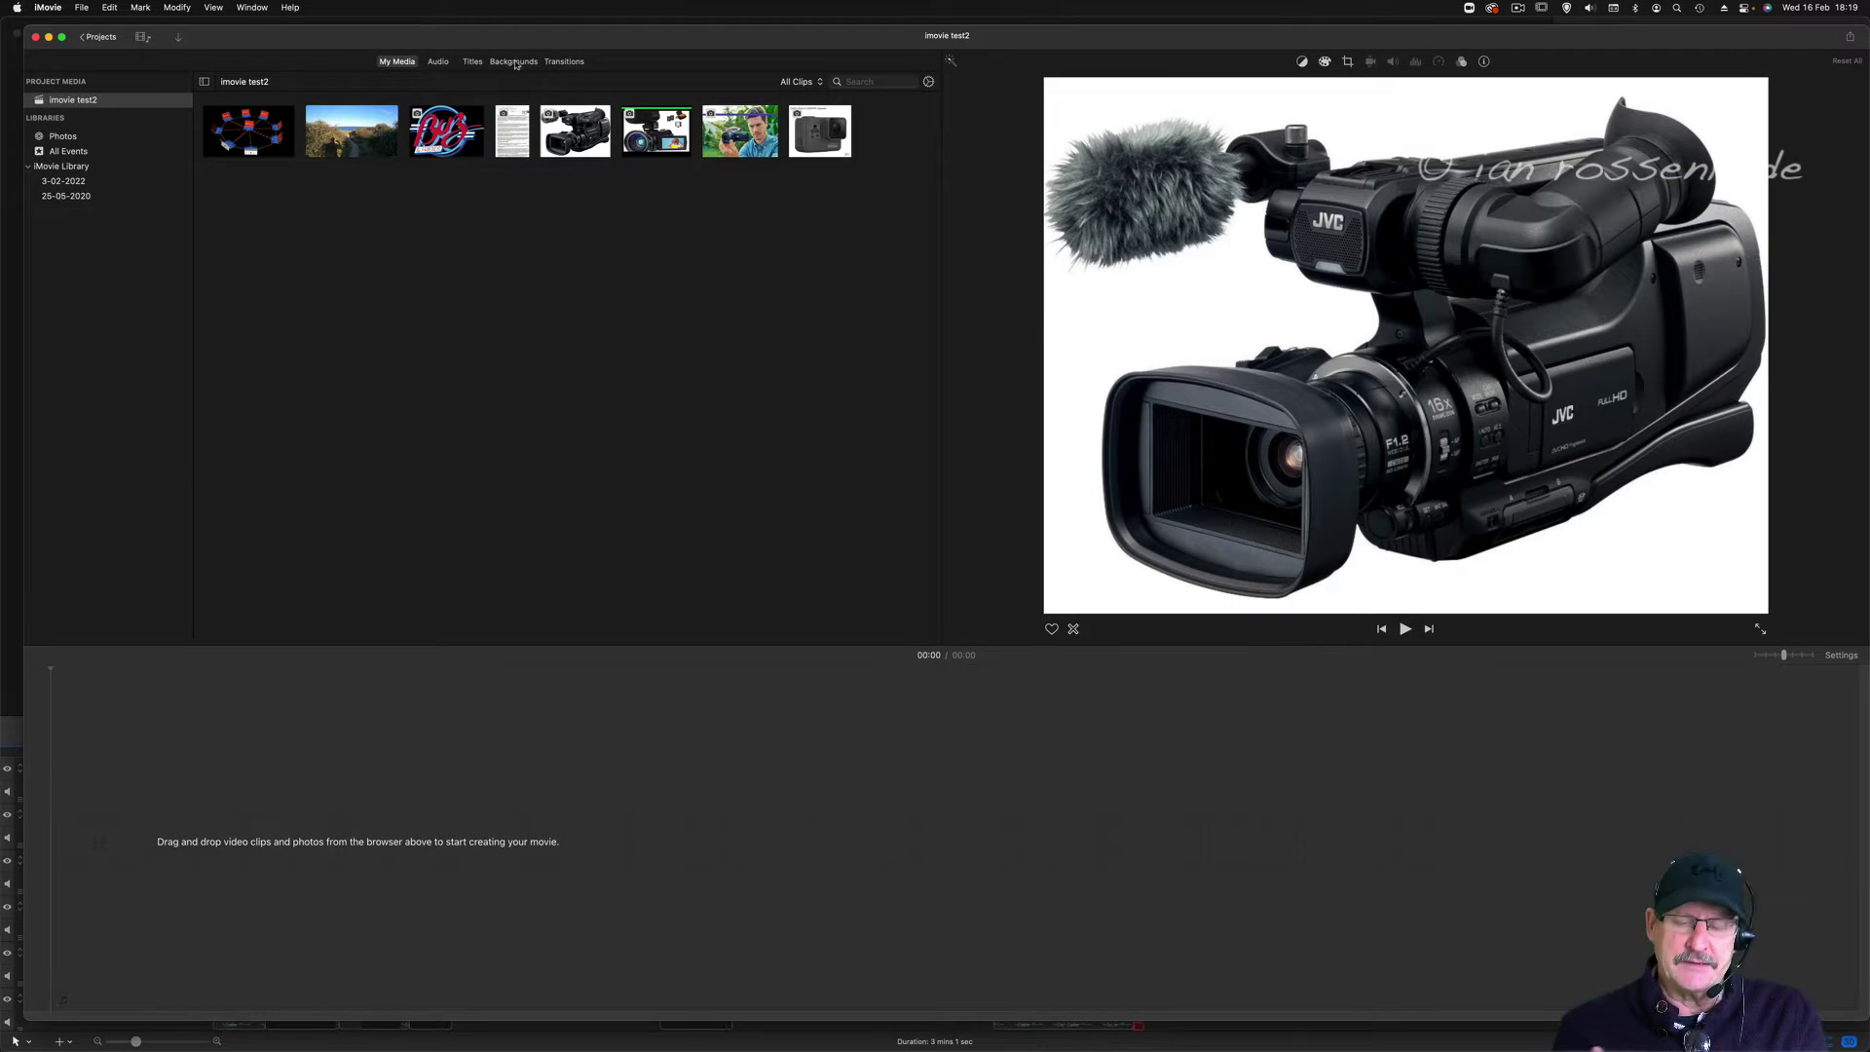
Add the Old World Globe background to the empty timeline as the first clip.
click(514, 61)
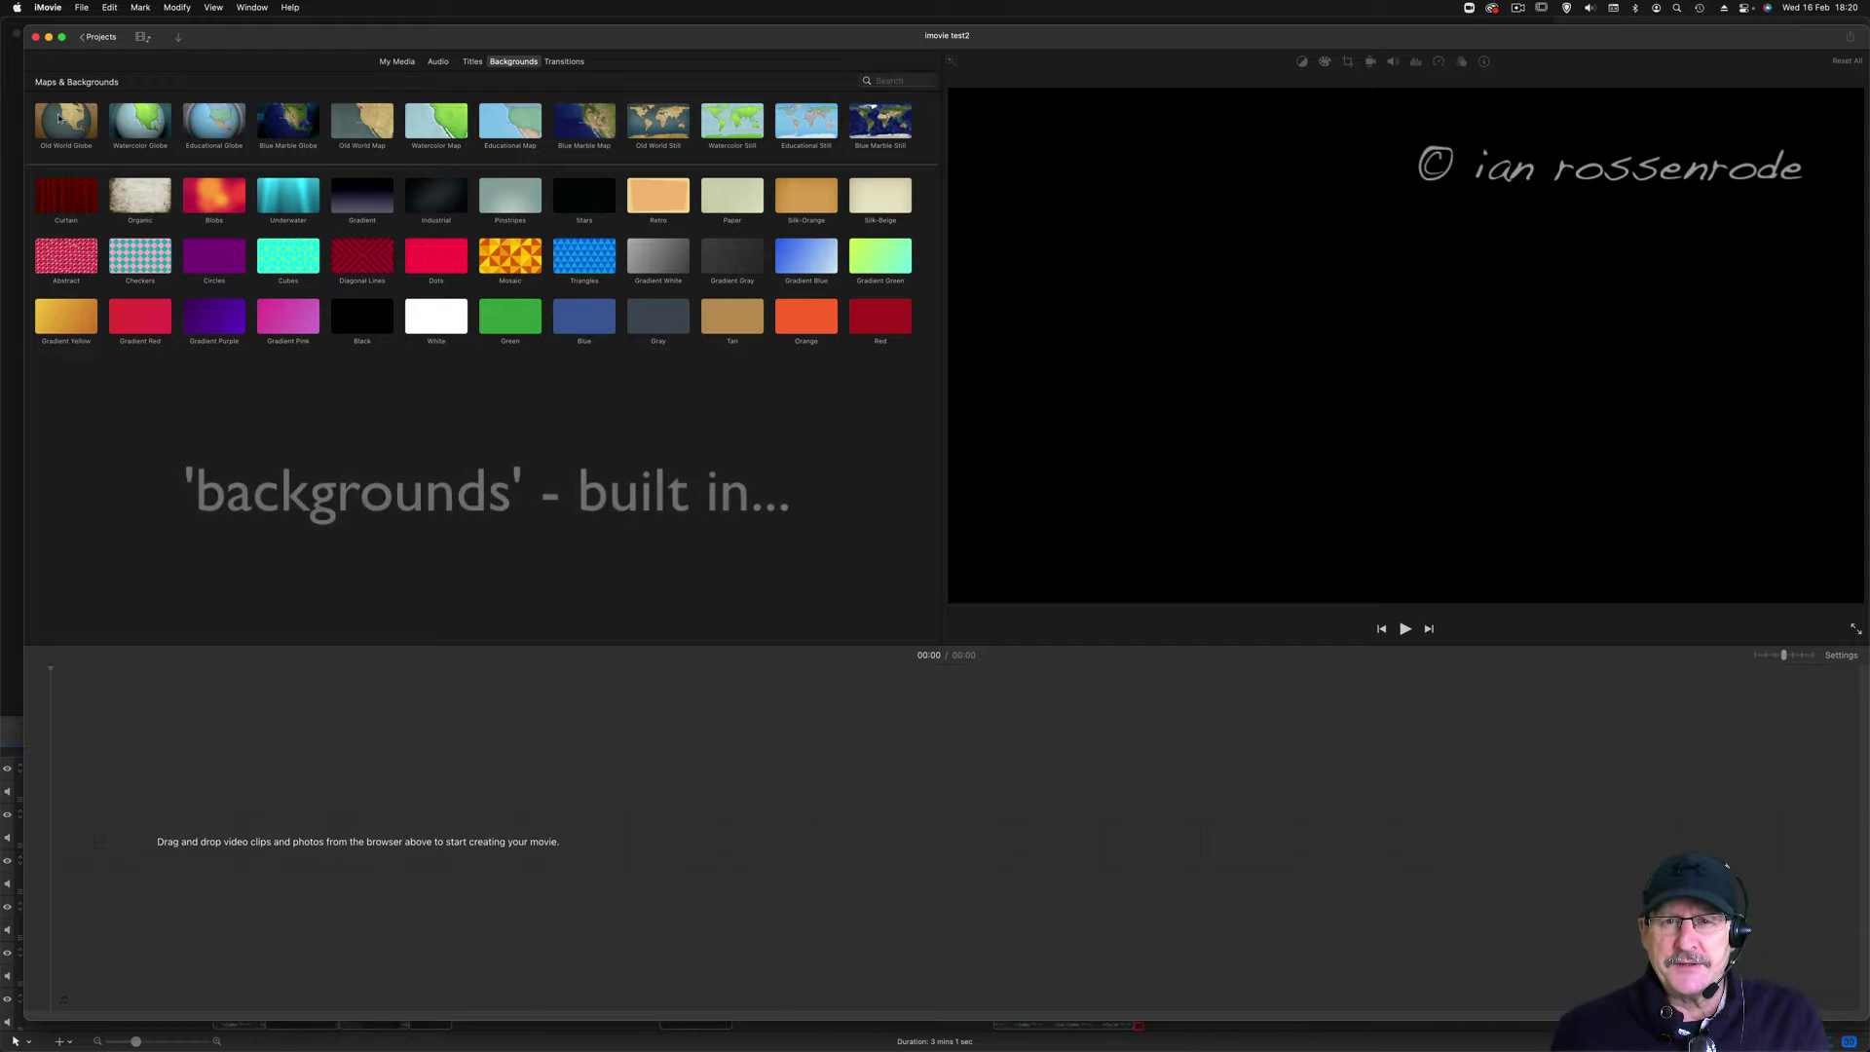
drag(66, 121, 141, 818)
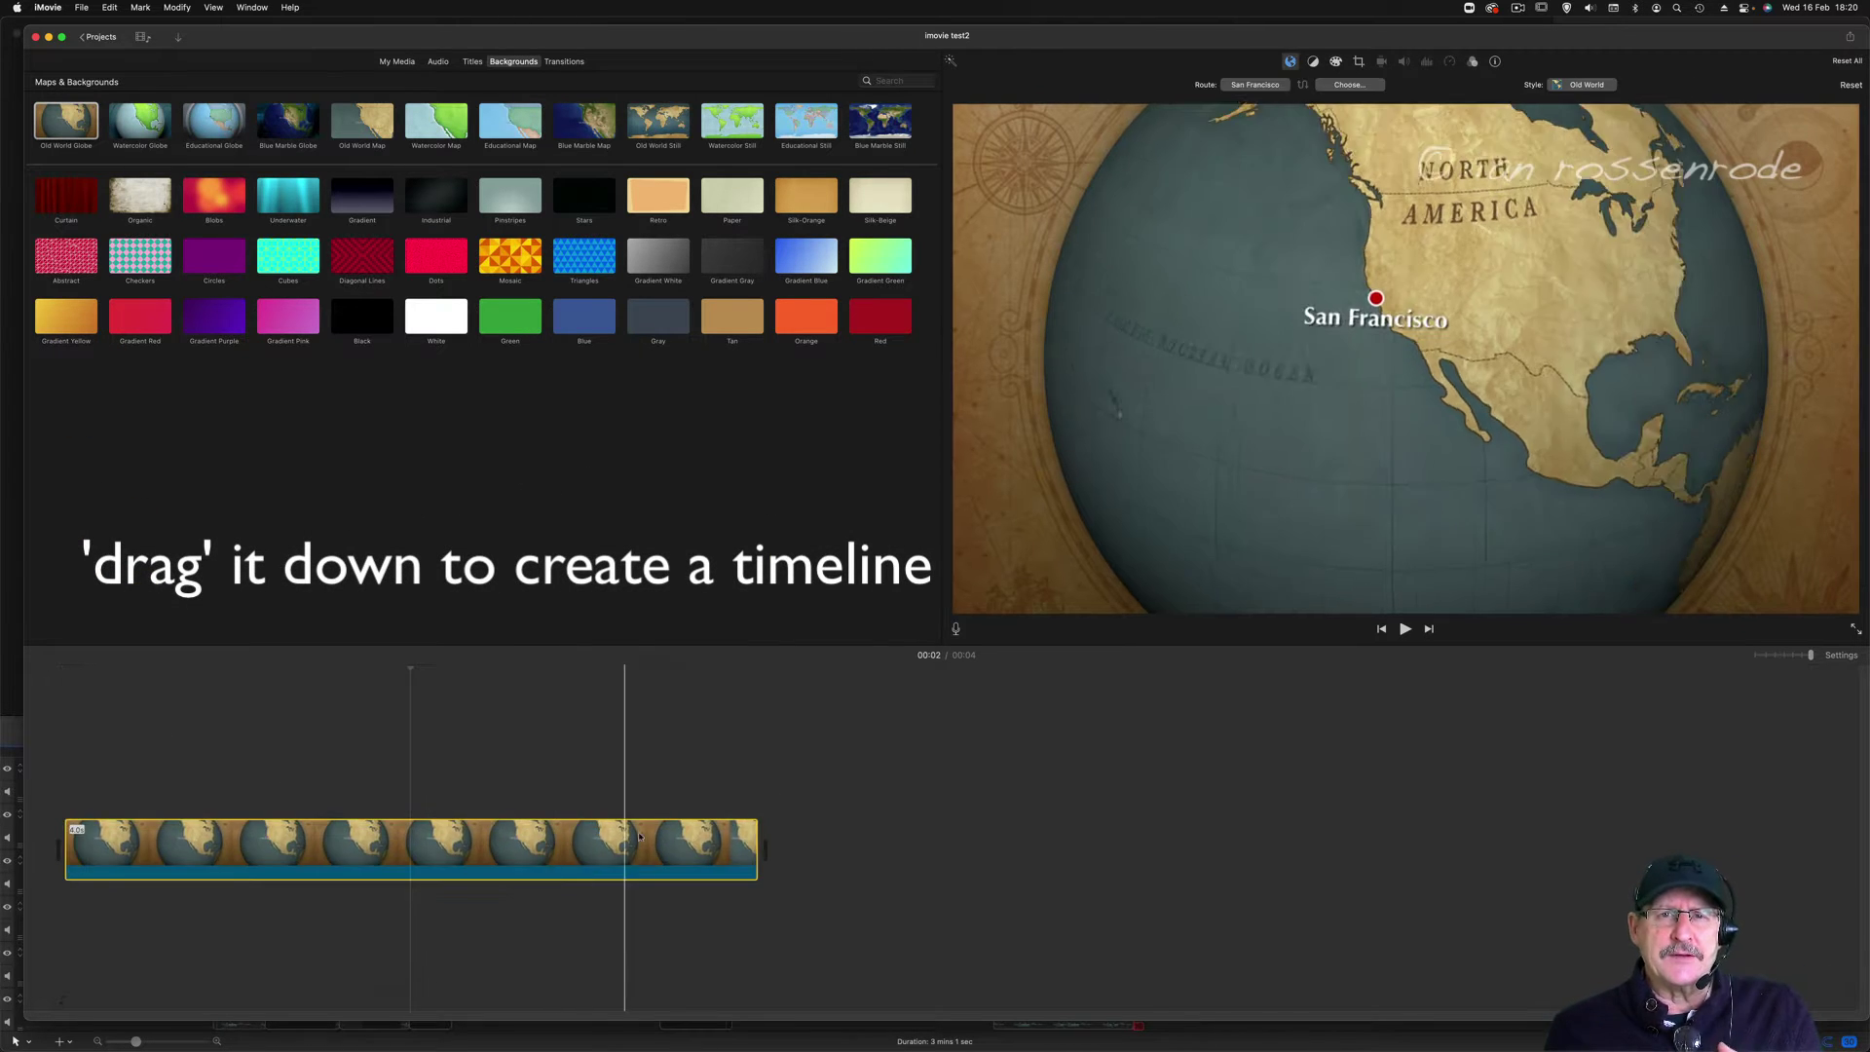
Stretch the globe clip to about 8 seconds and shorten it again to about 2 seconds.
drag(752, 845, 1009, 922)
key(super+z)
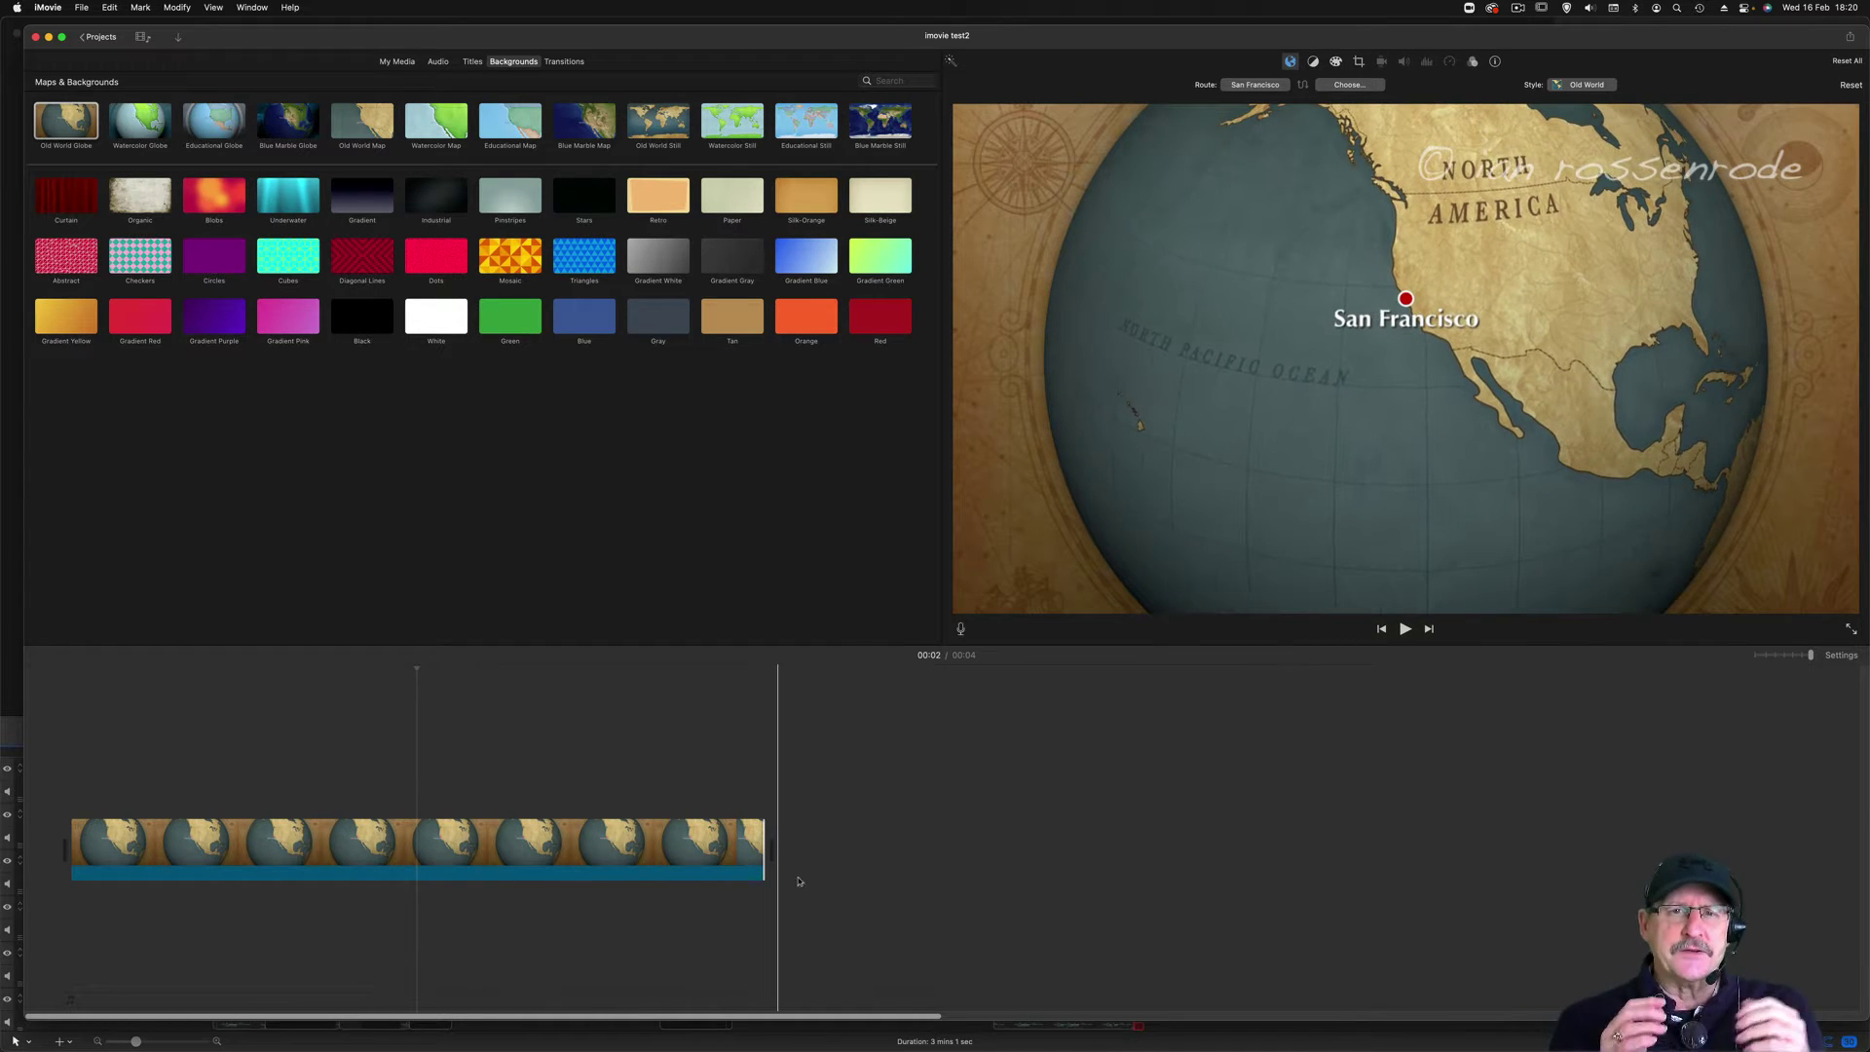
drag(767, 843, 1545, 844)
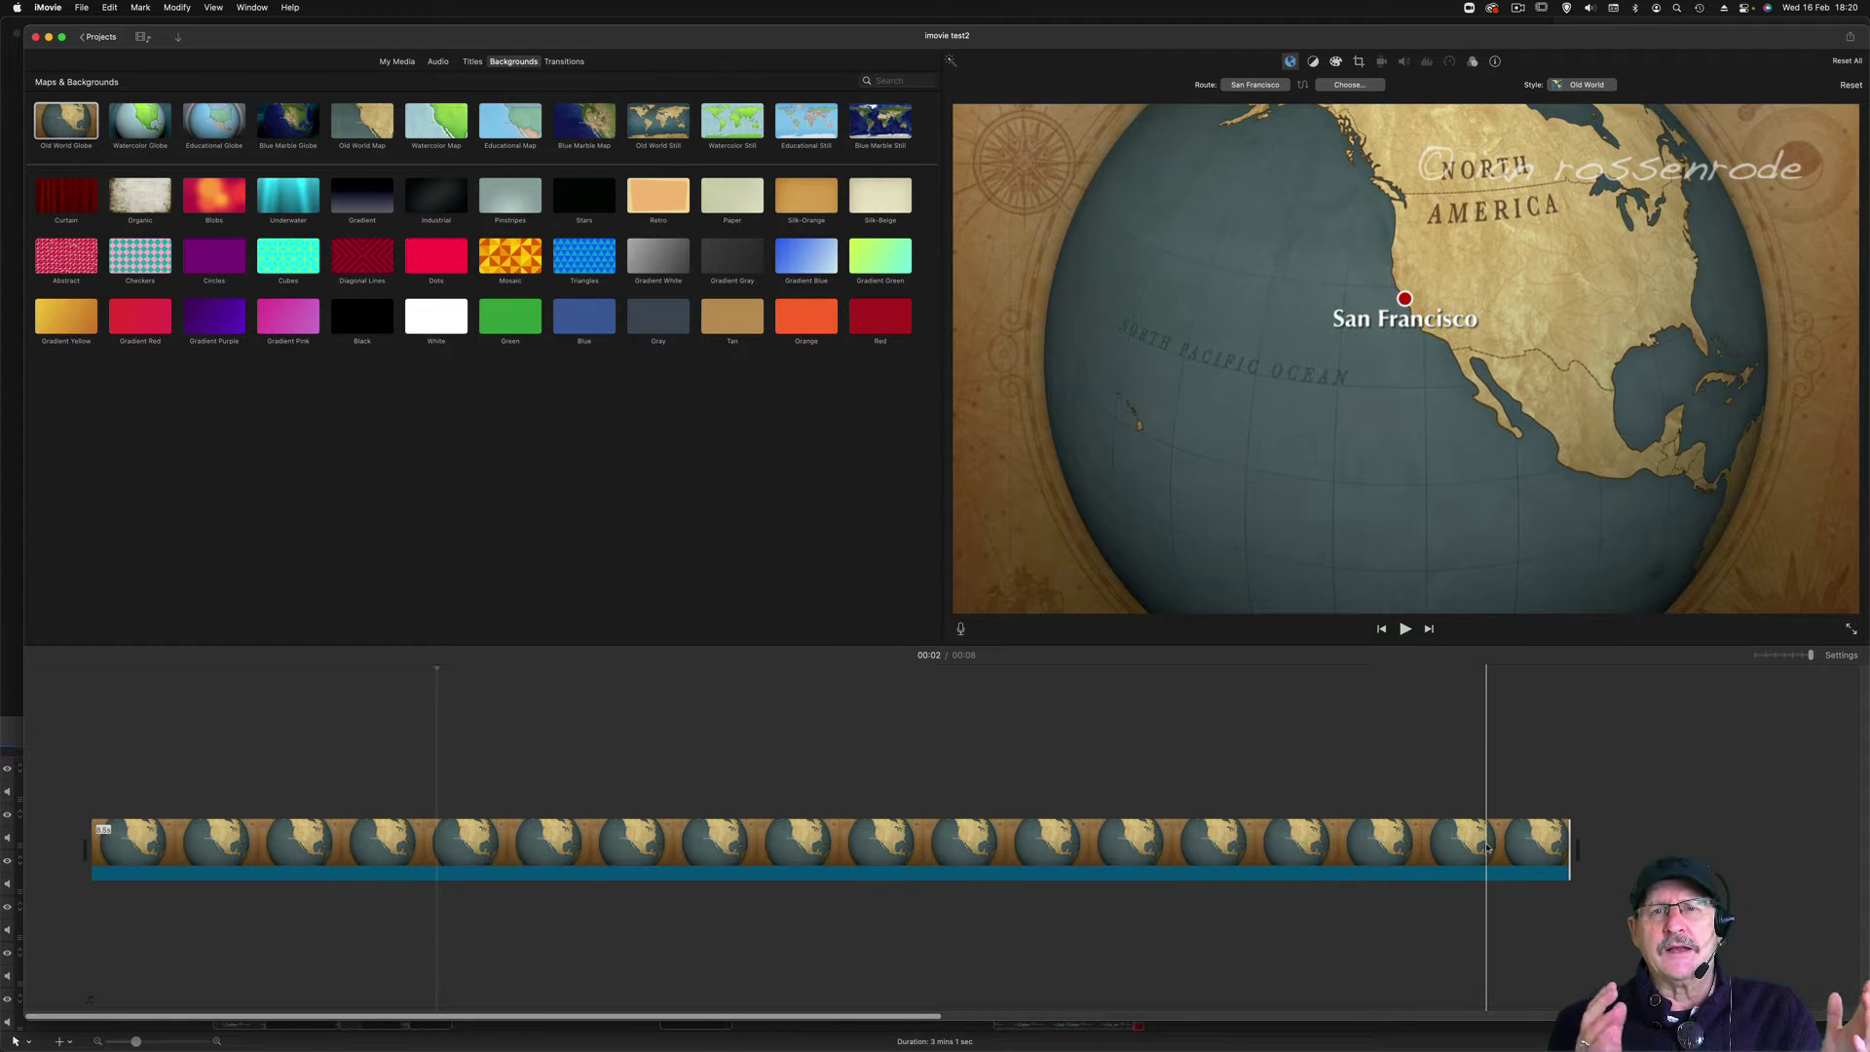
drag(1570, 867, 221, 869)
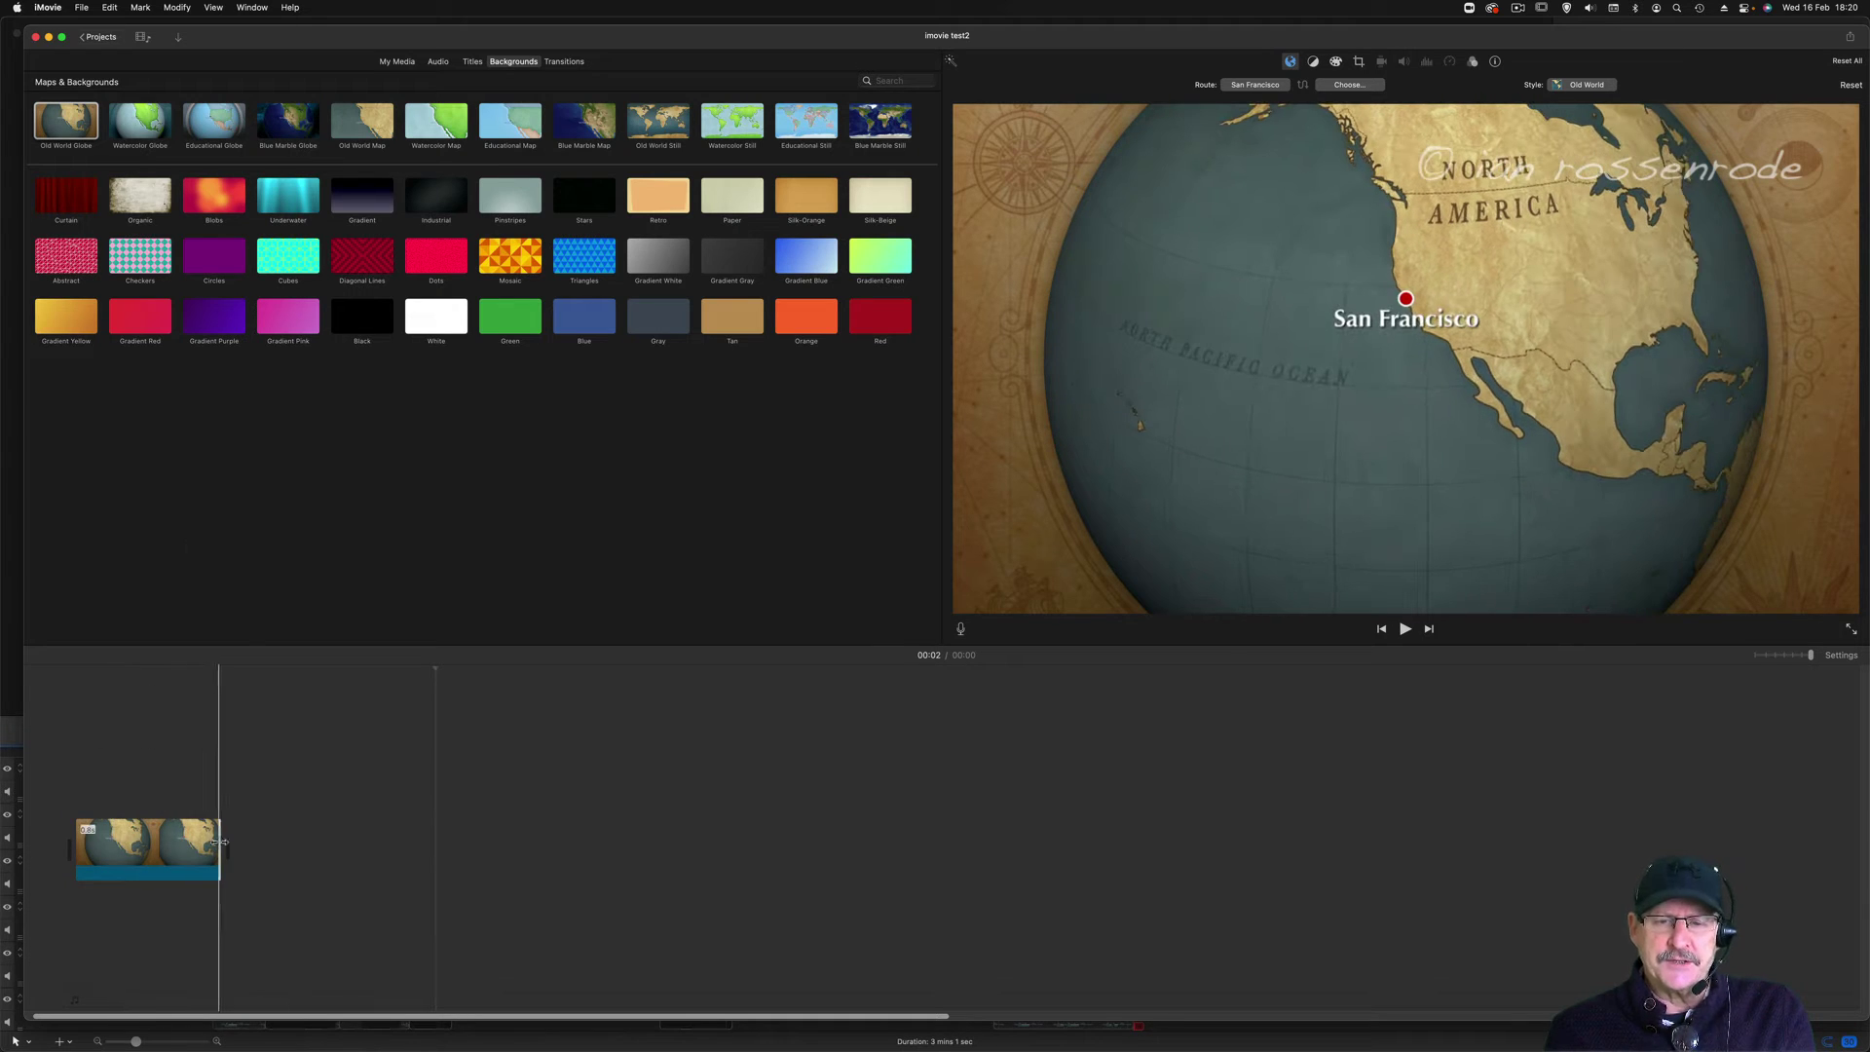
Add the Four Corners title above the start of the globe clip.
click(473, 62)
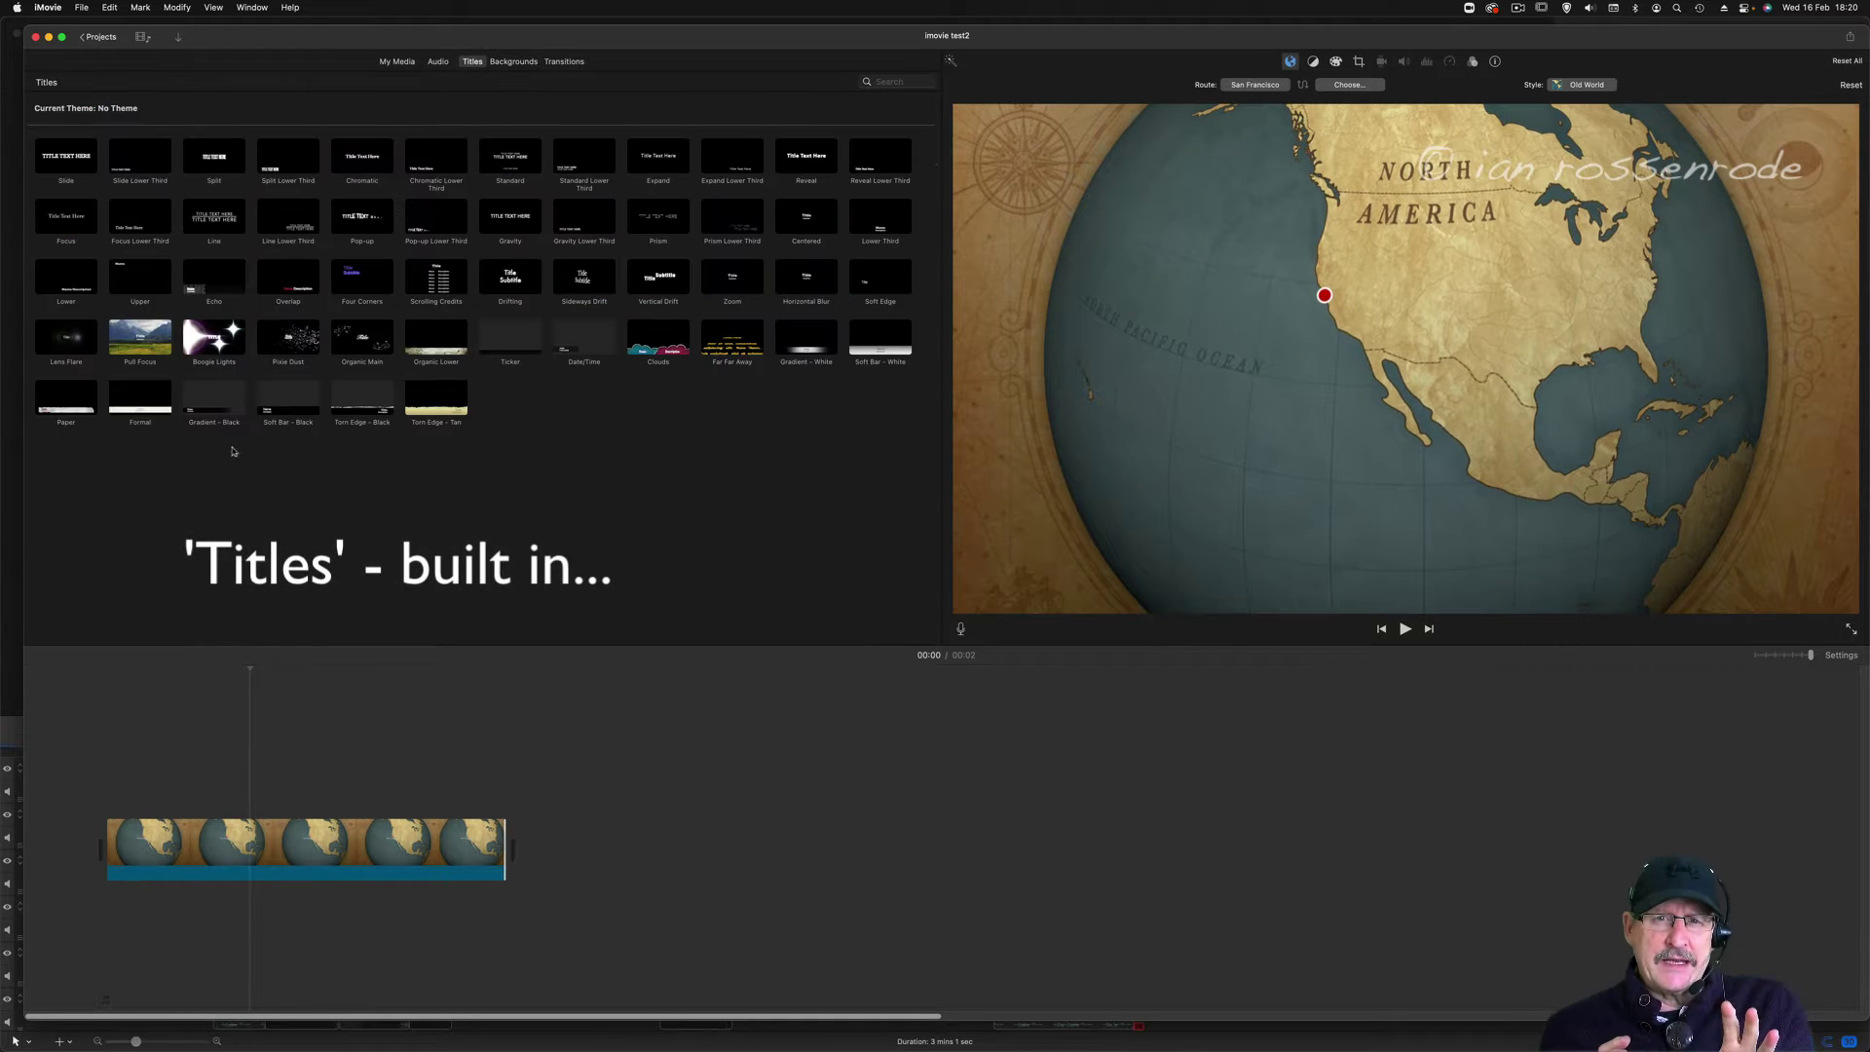
click(504, 282)
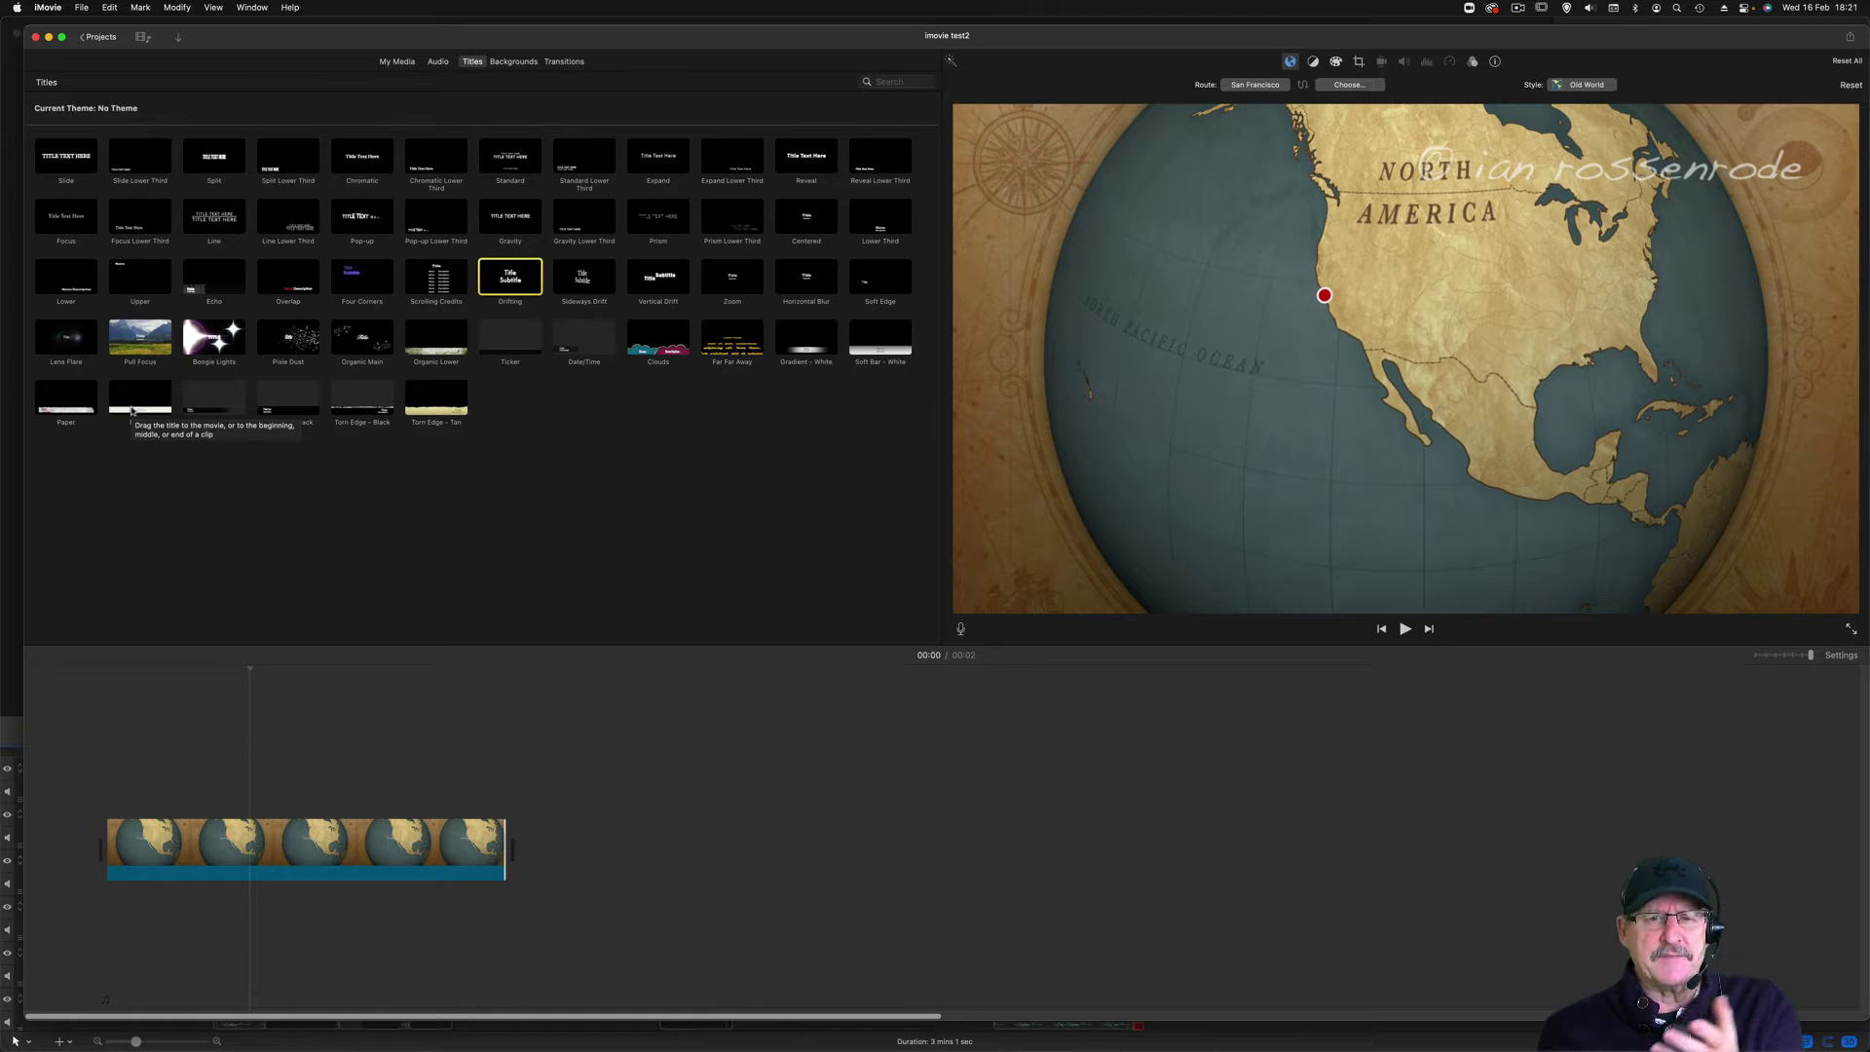
drag(363, 278, 172, 798)
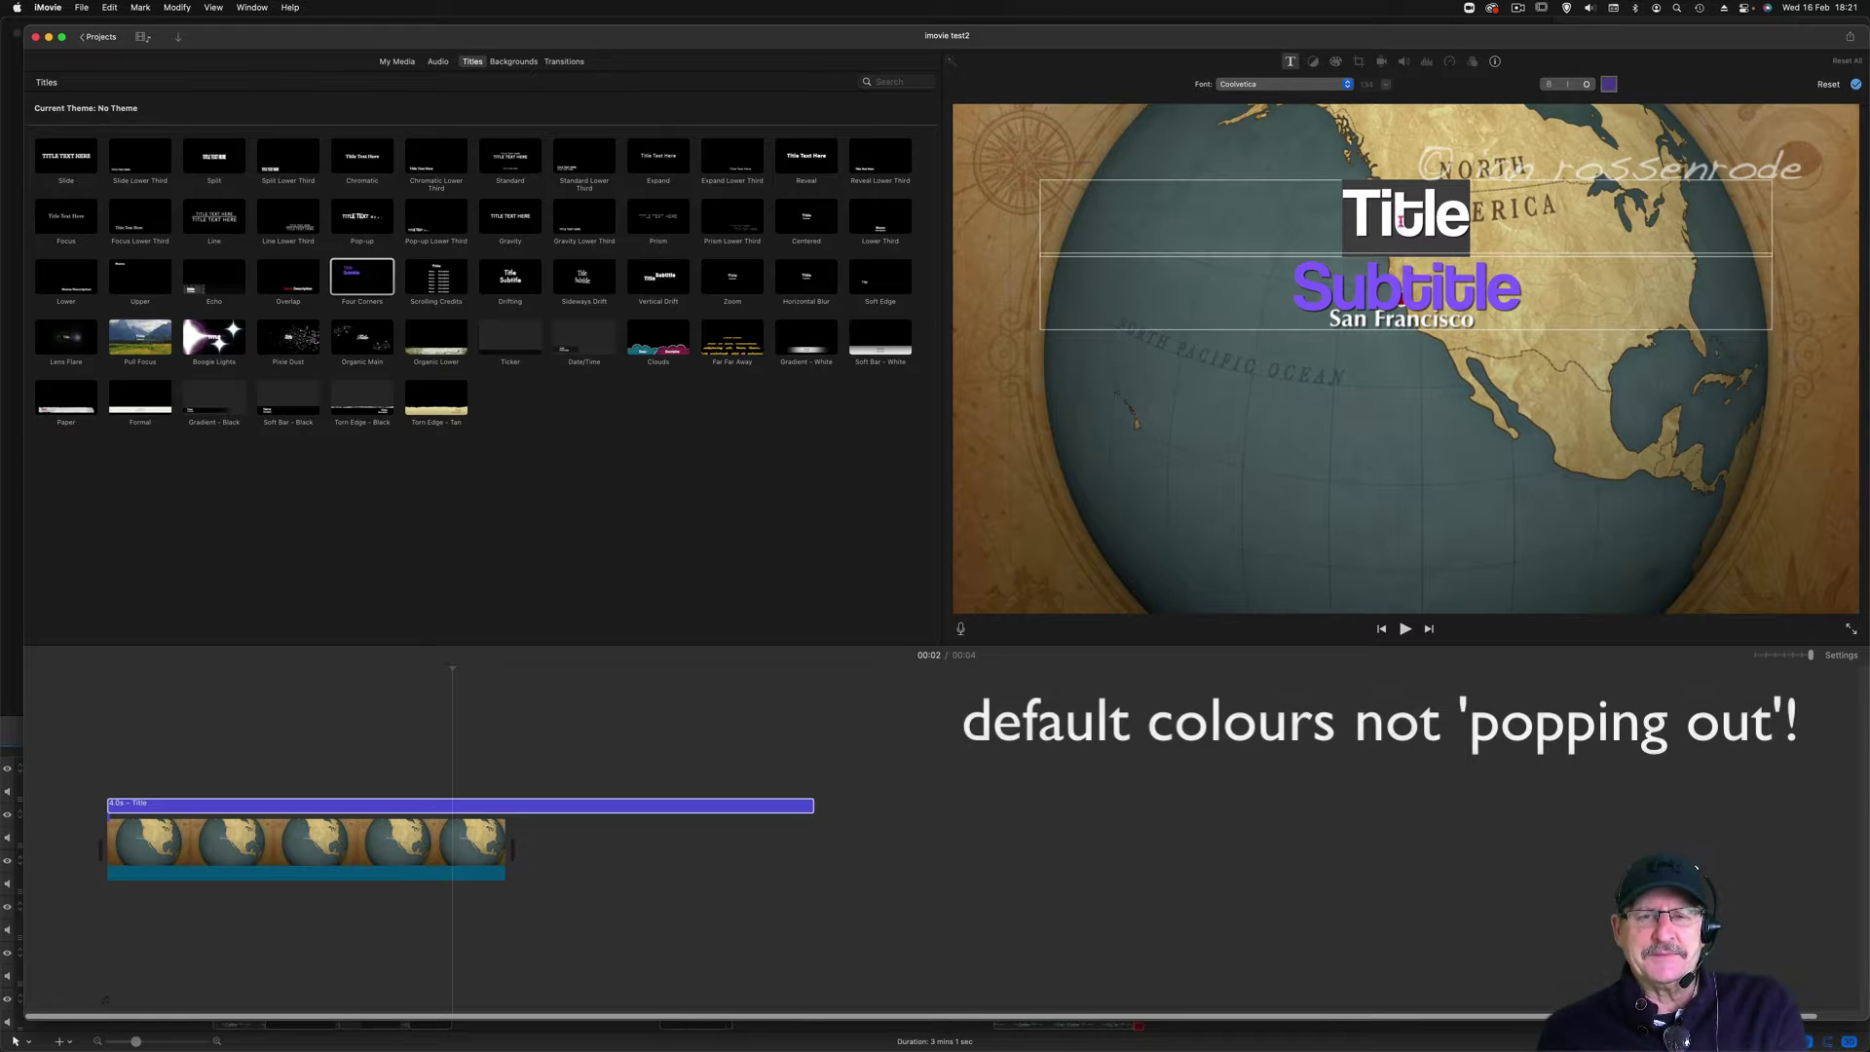
Replace the placeholder text in the title's upper line with "TUT P2".
double_click(1403, 223)
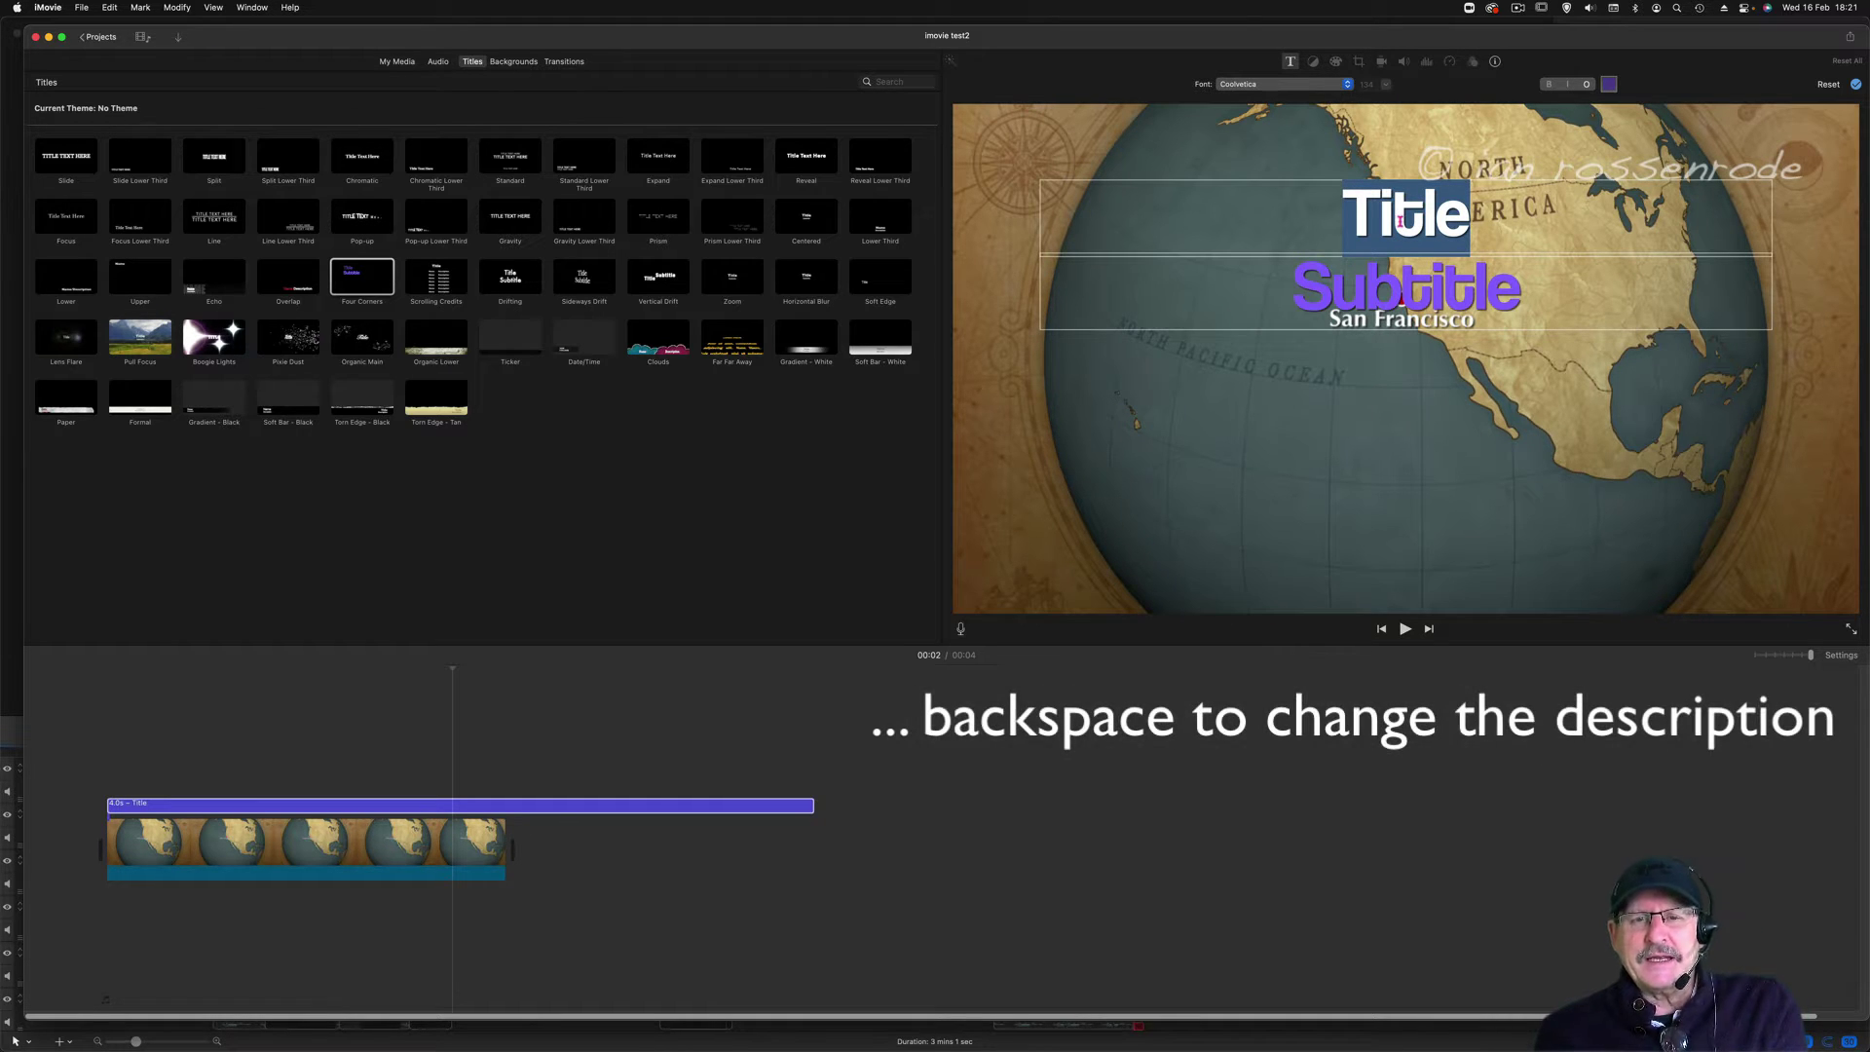
text(TUT)
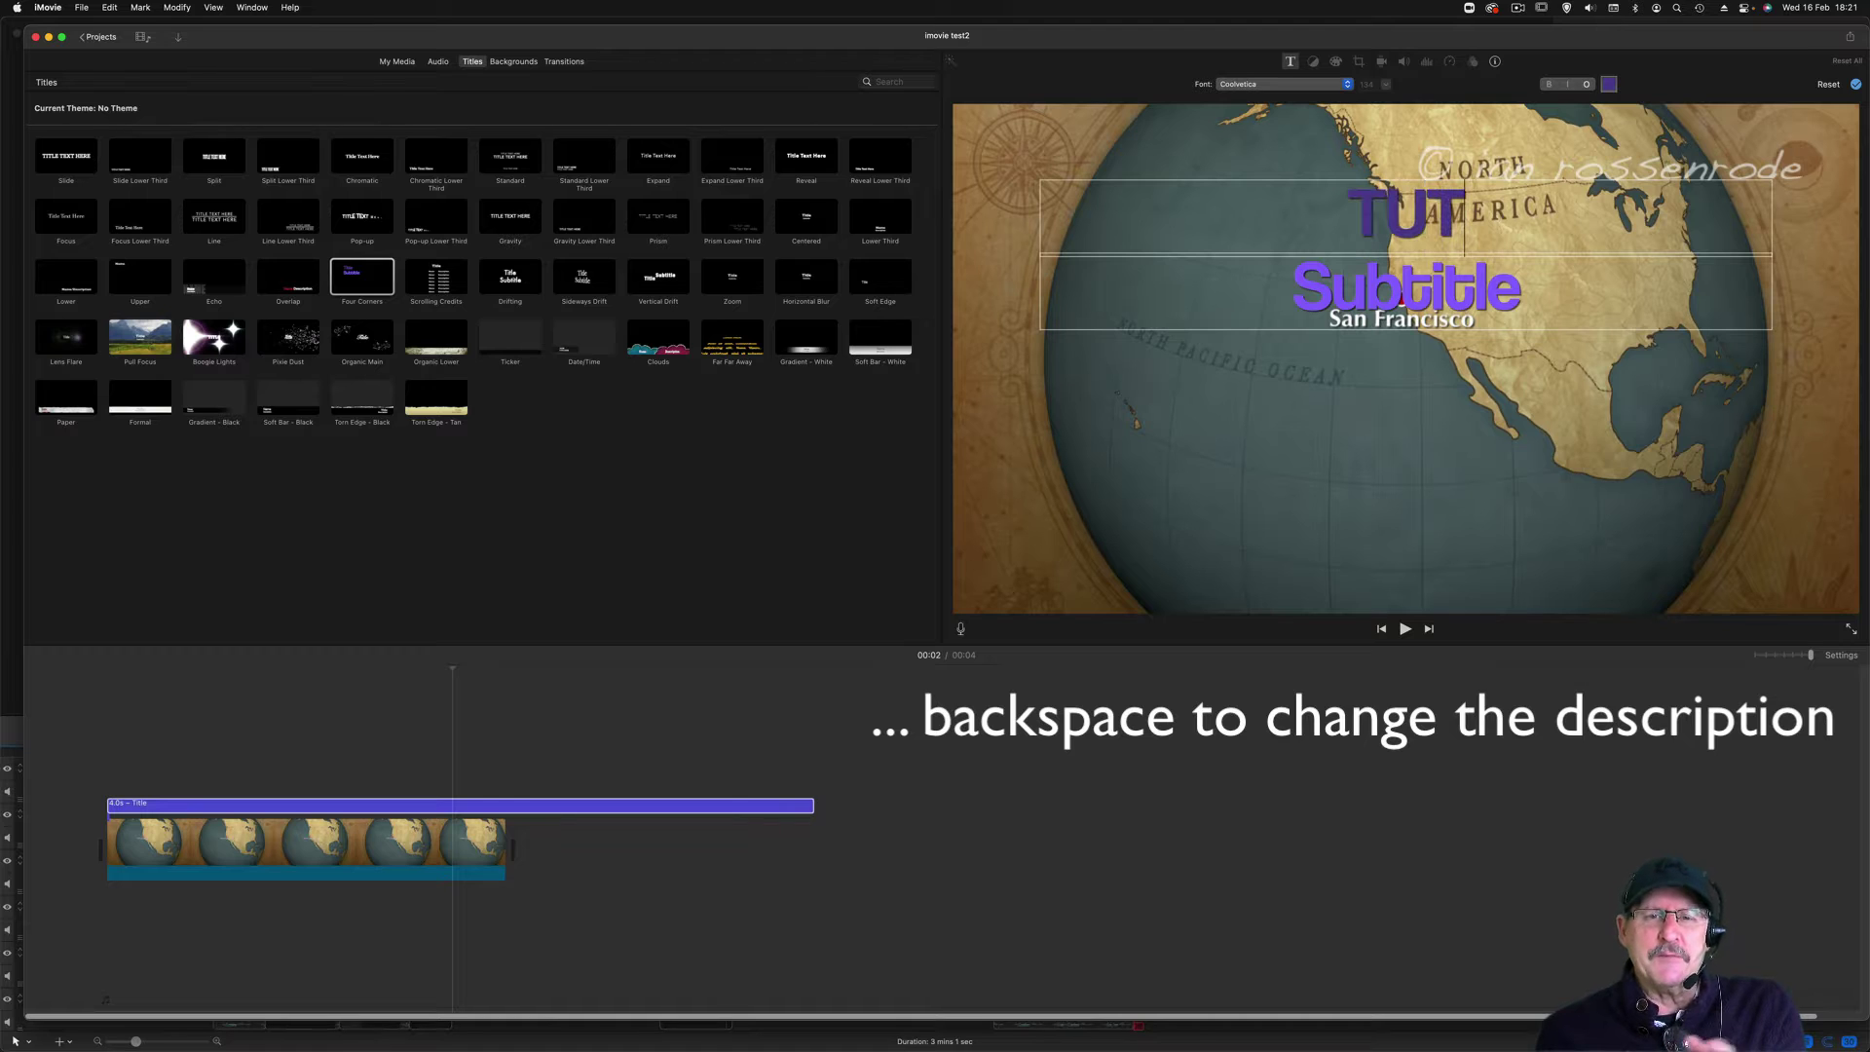
text( P)
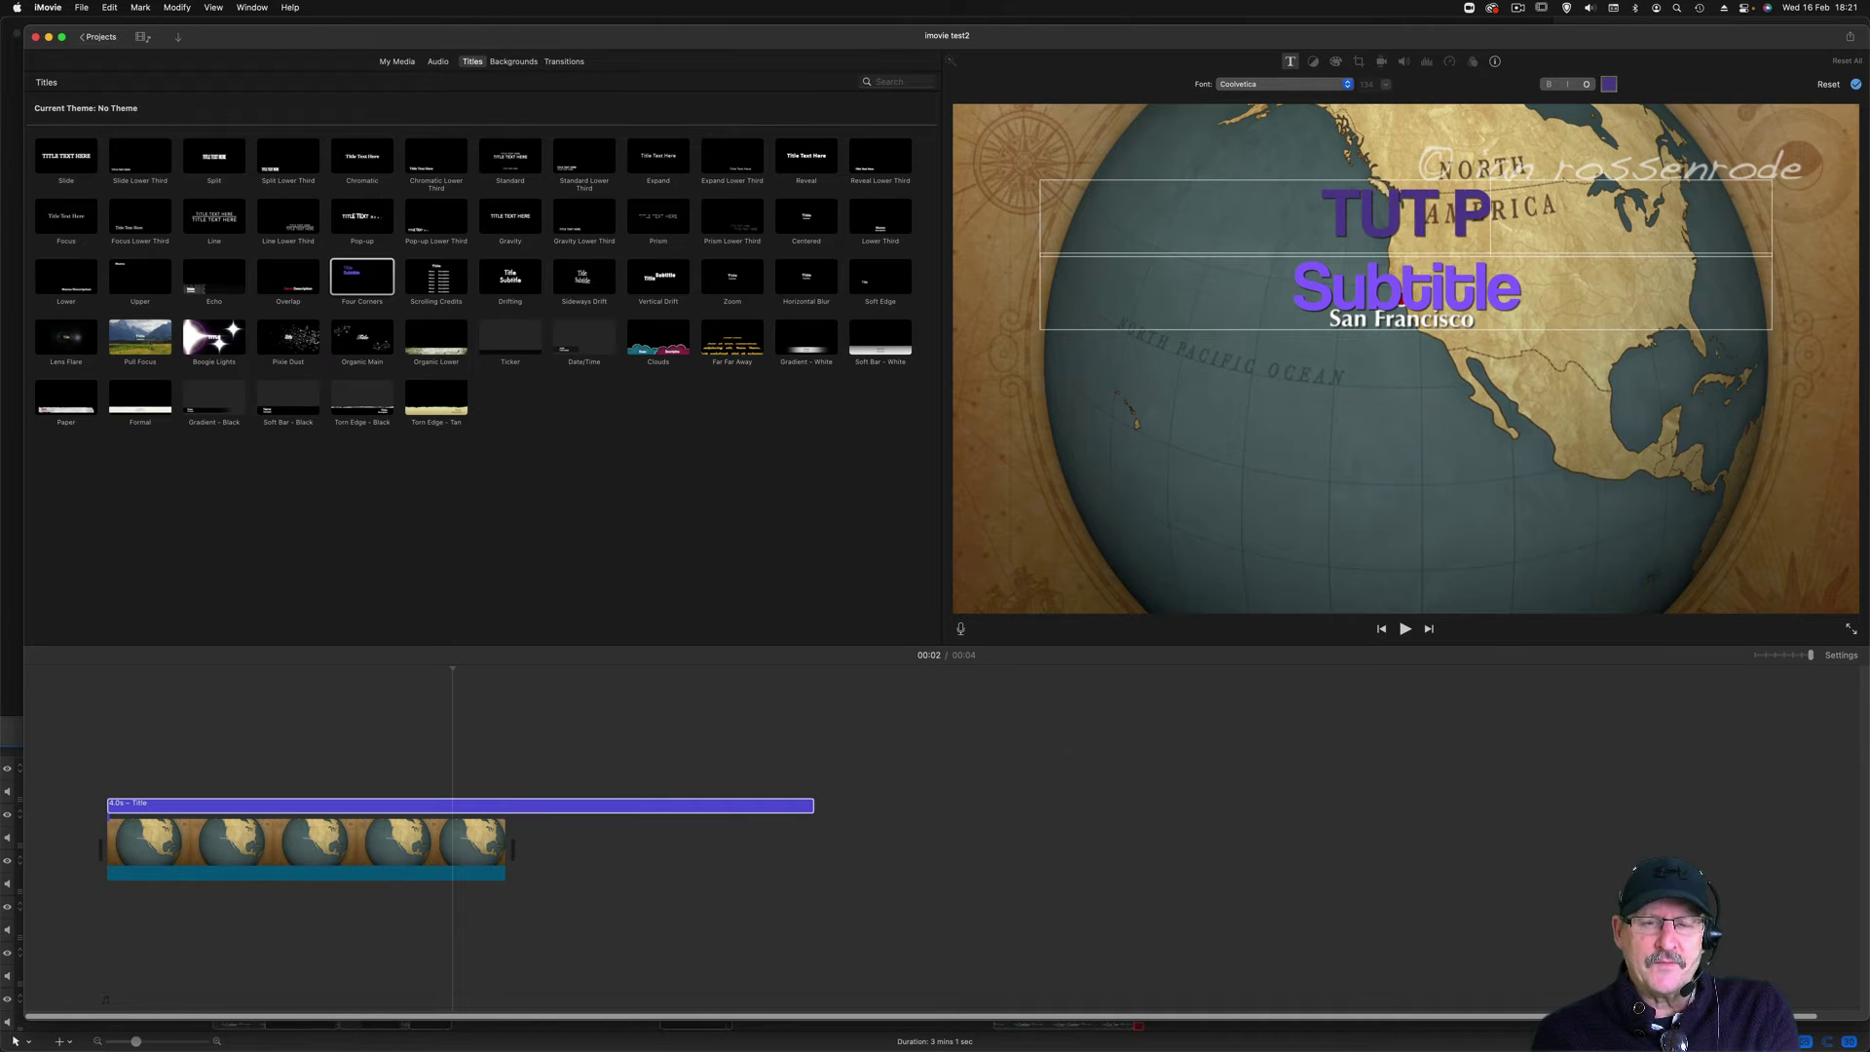
text(2)
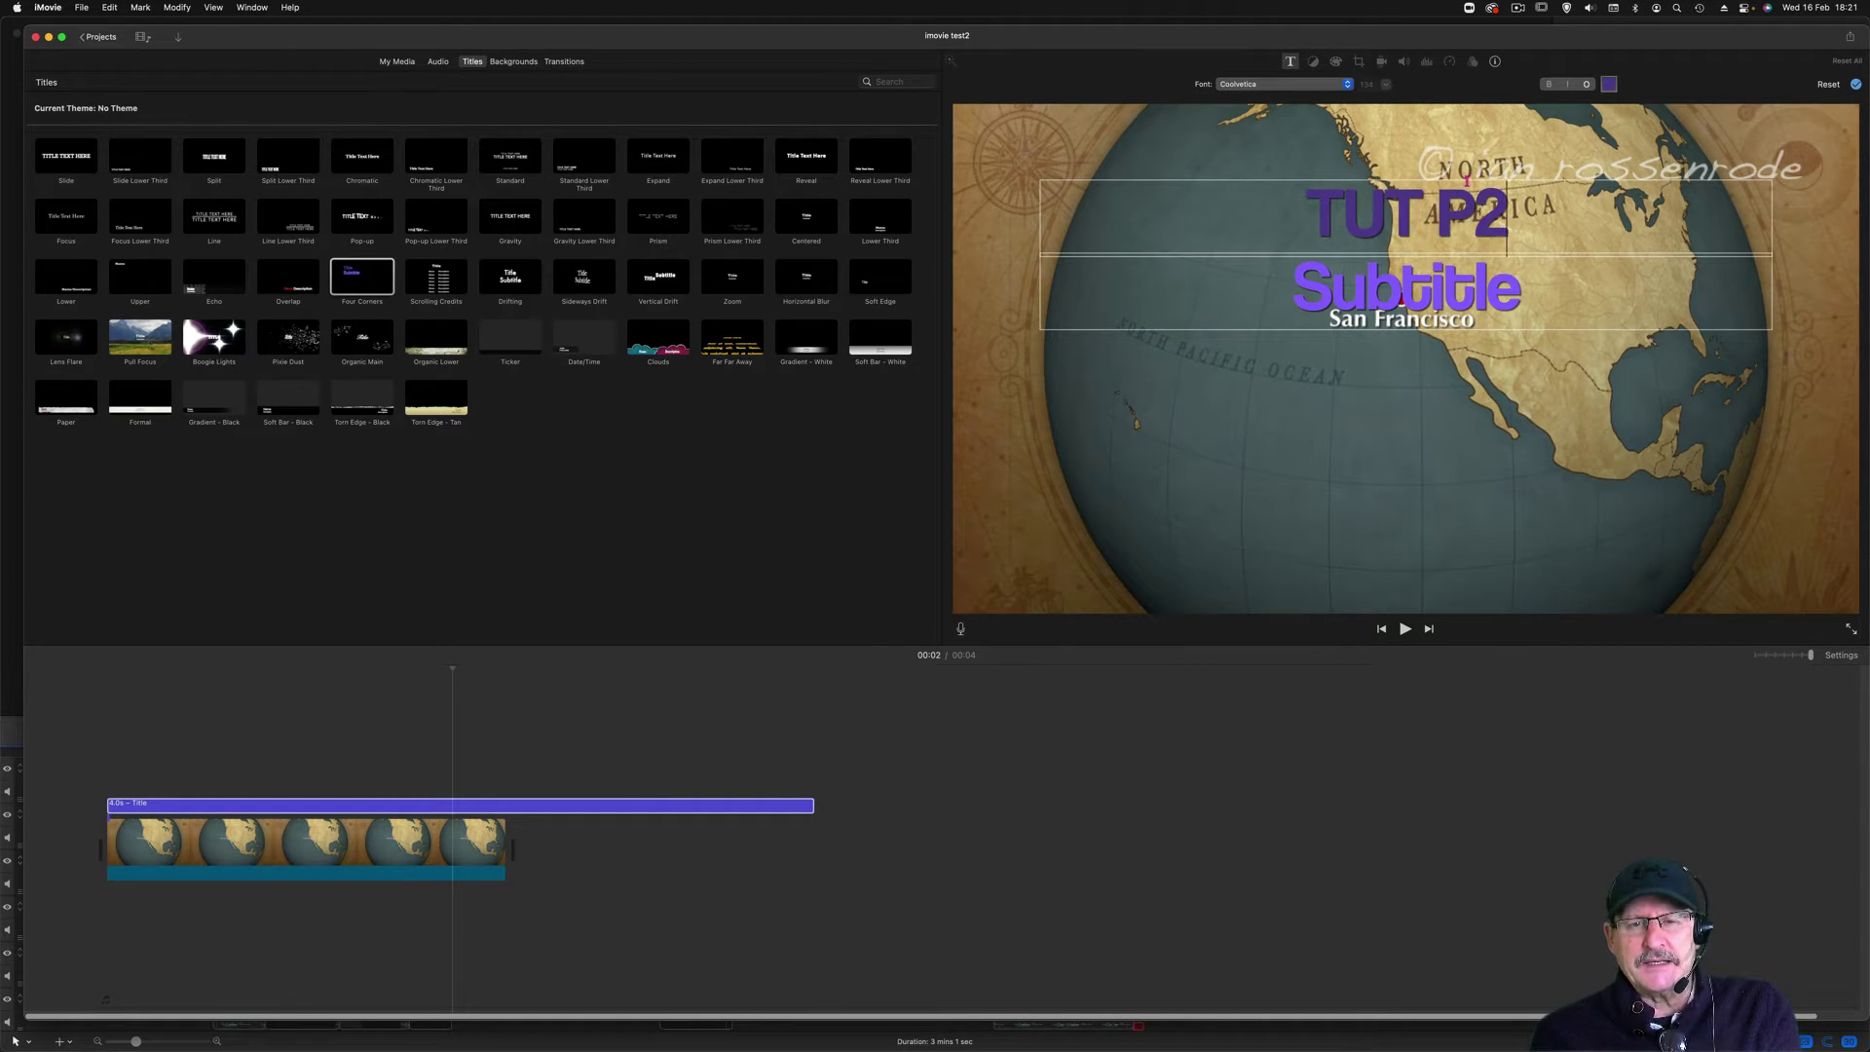
Change the title's upper line to "iMovie" and its subtitle to "Part 2".
key(super+a)
key(BackSpace)
text(iMo)
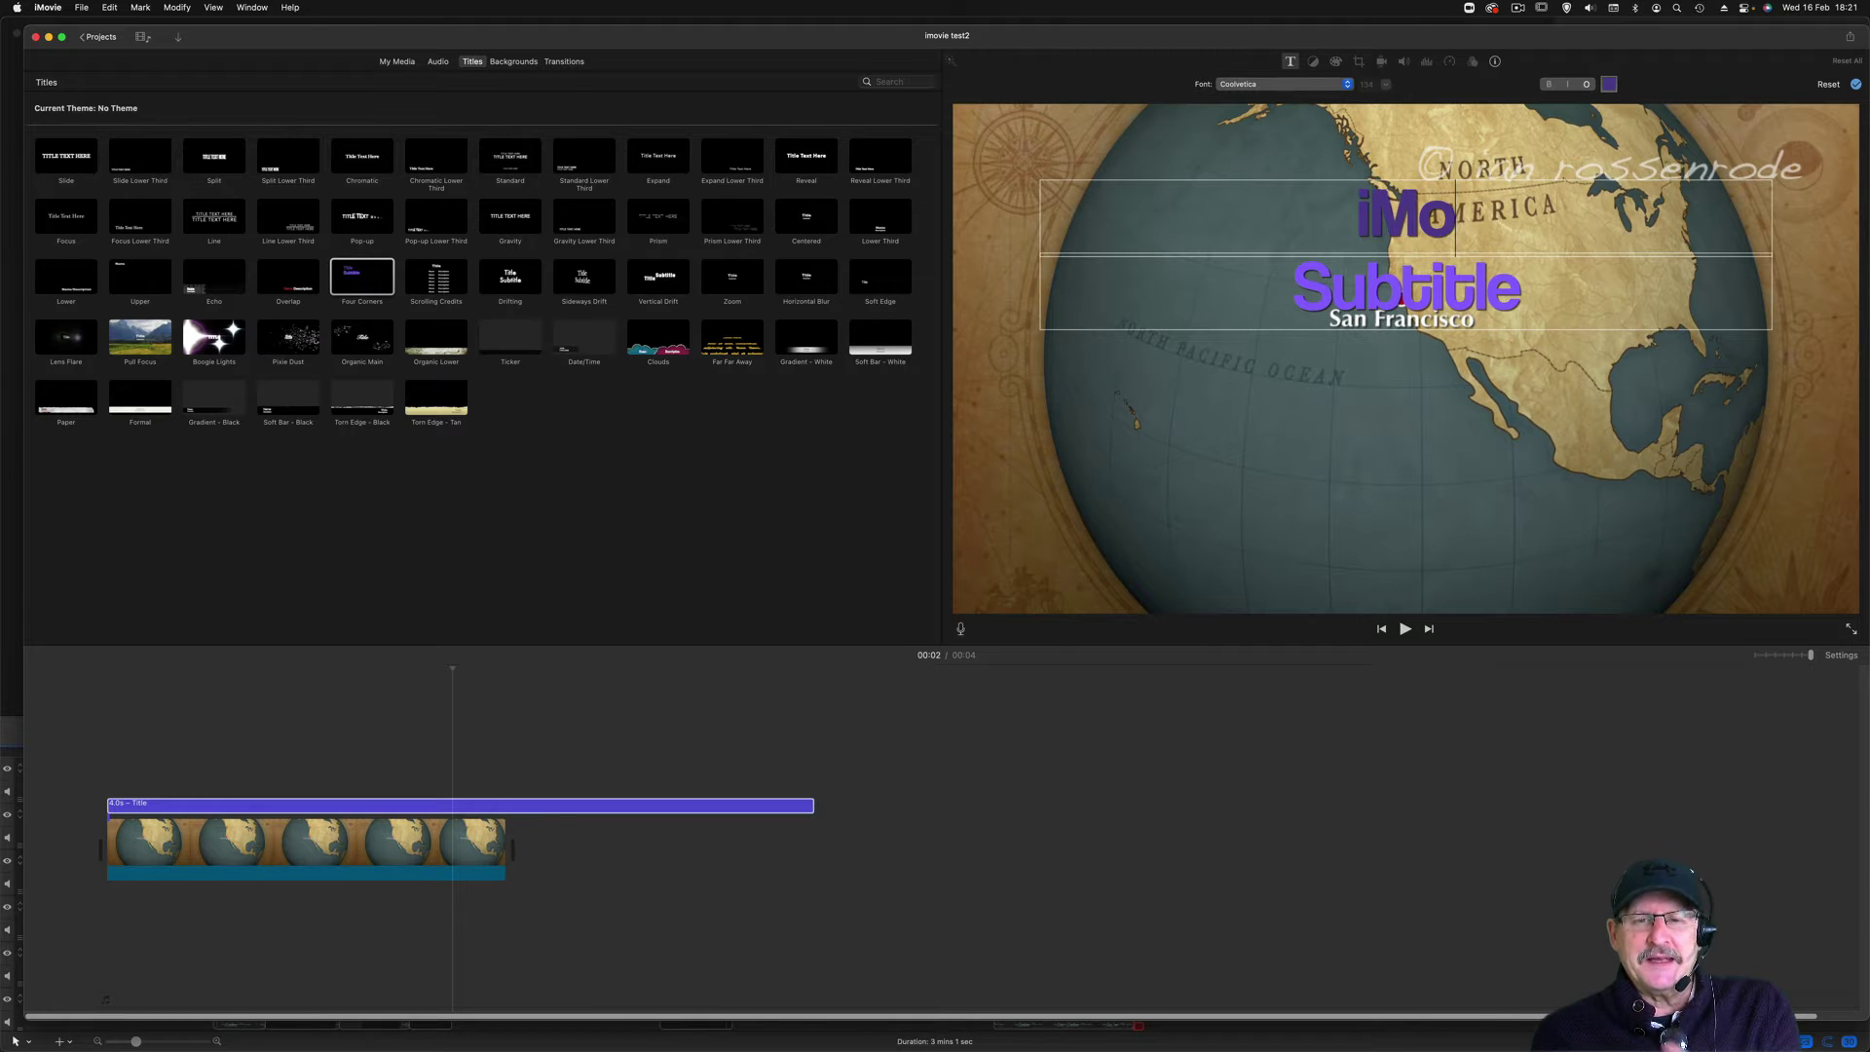
text(vie)
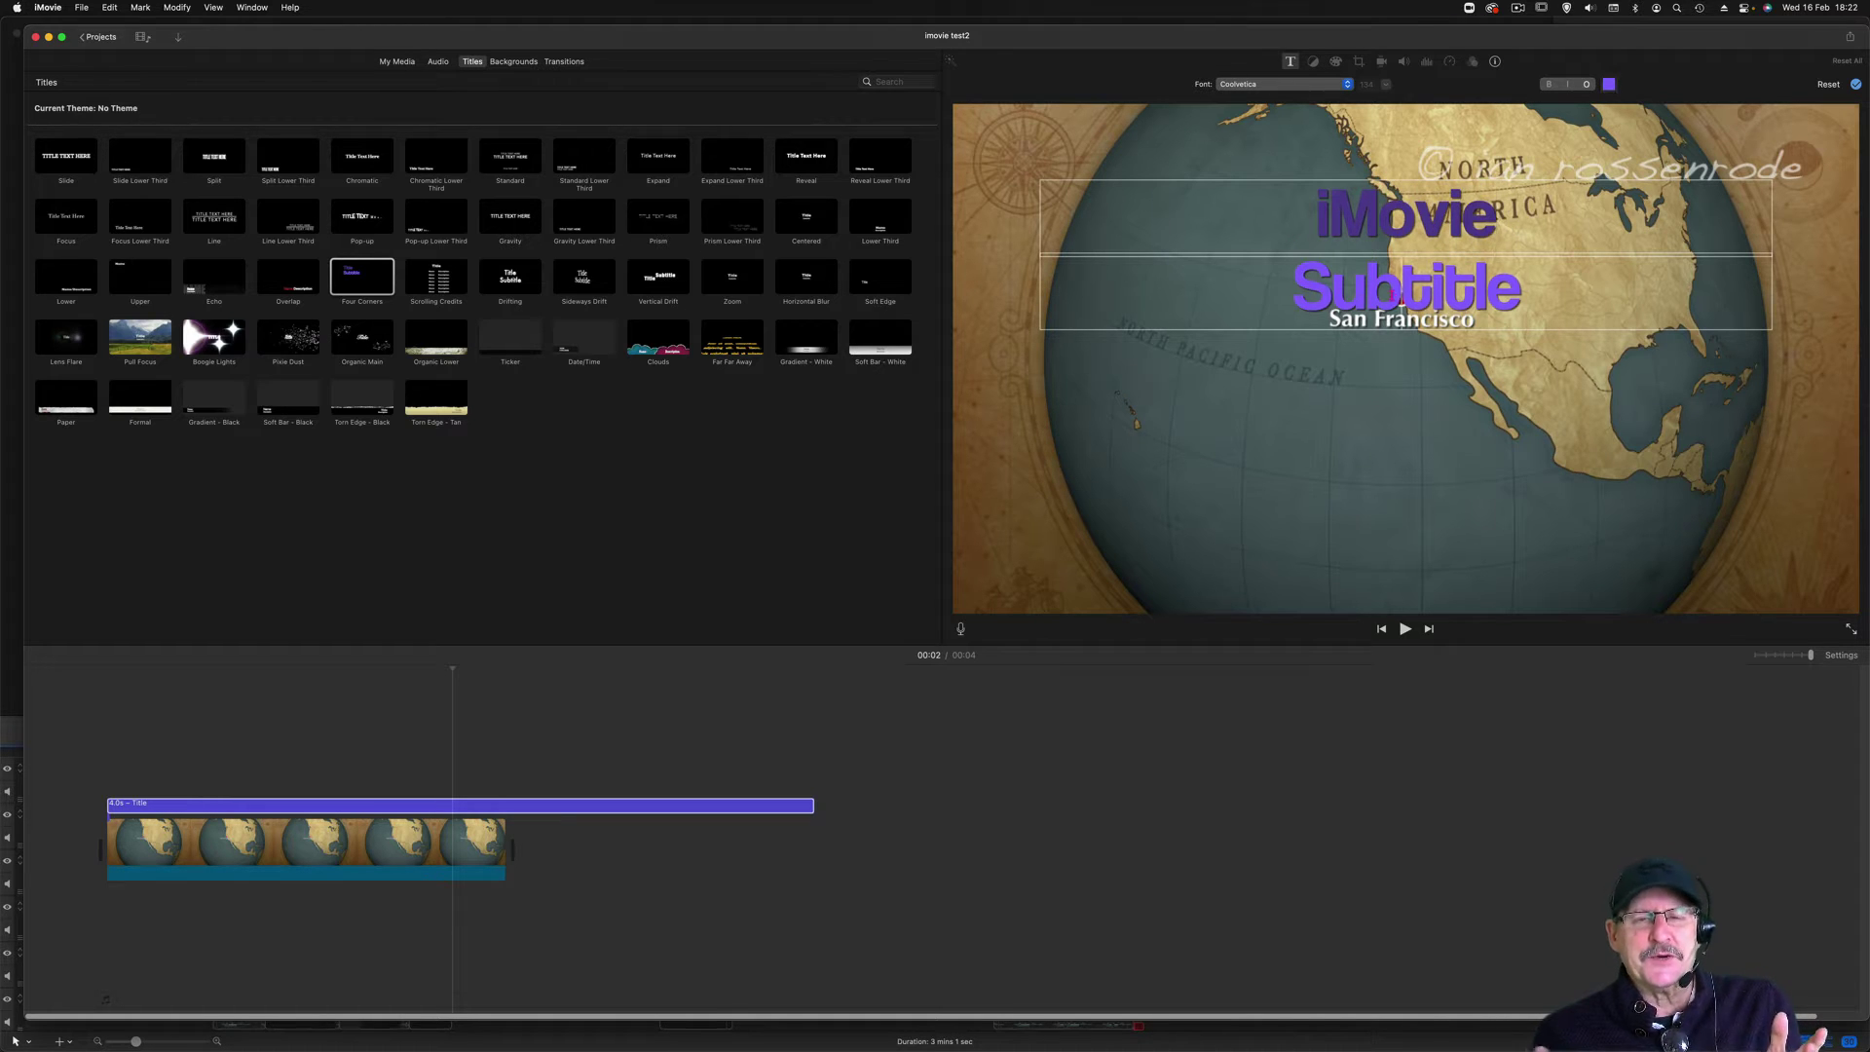
click(1393, 294)
text(Part 2)
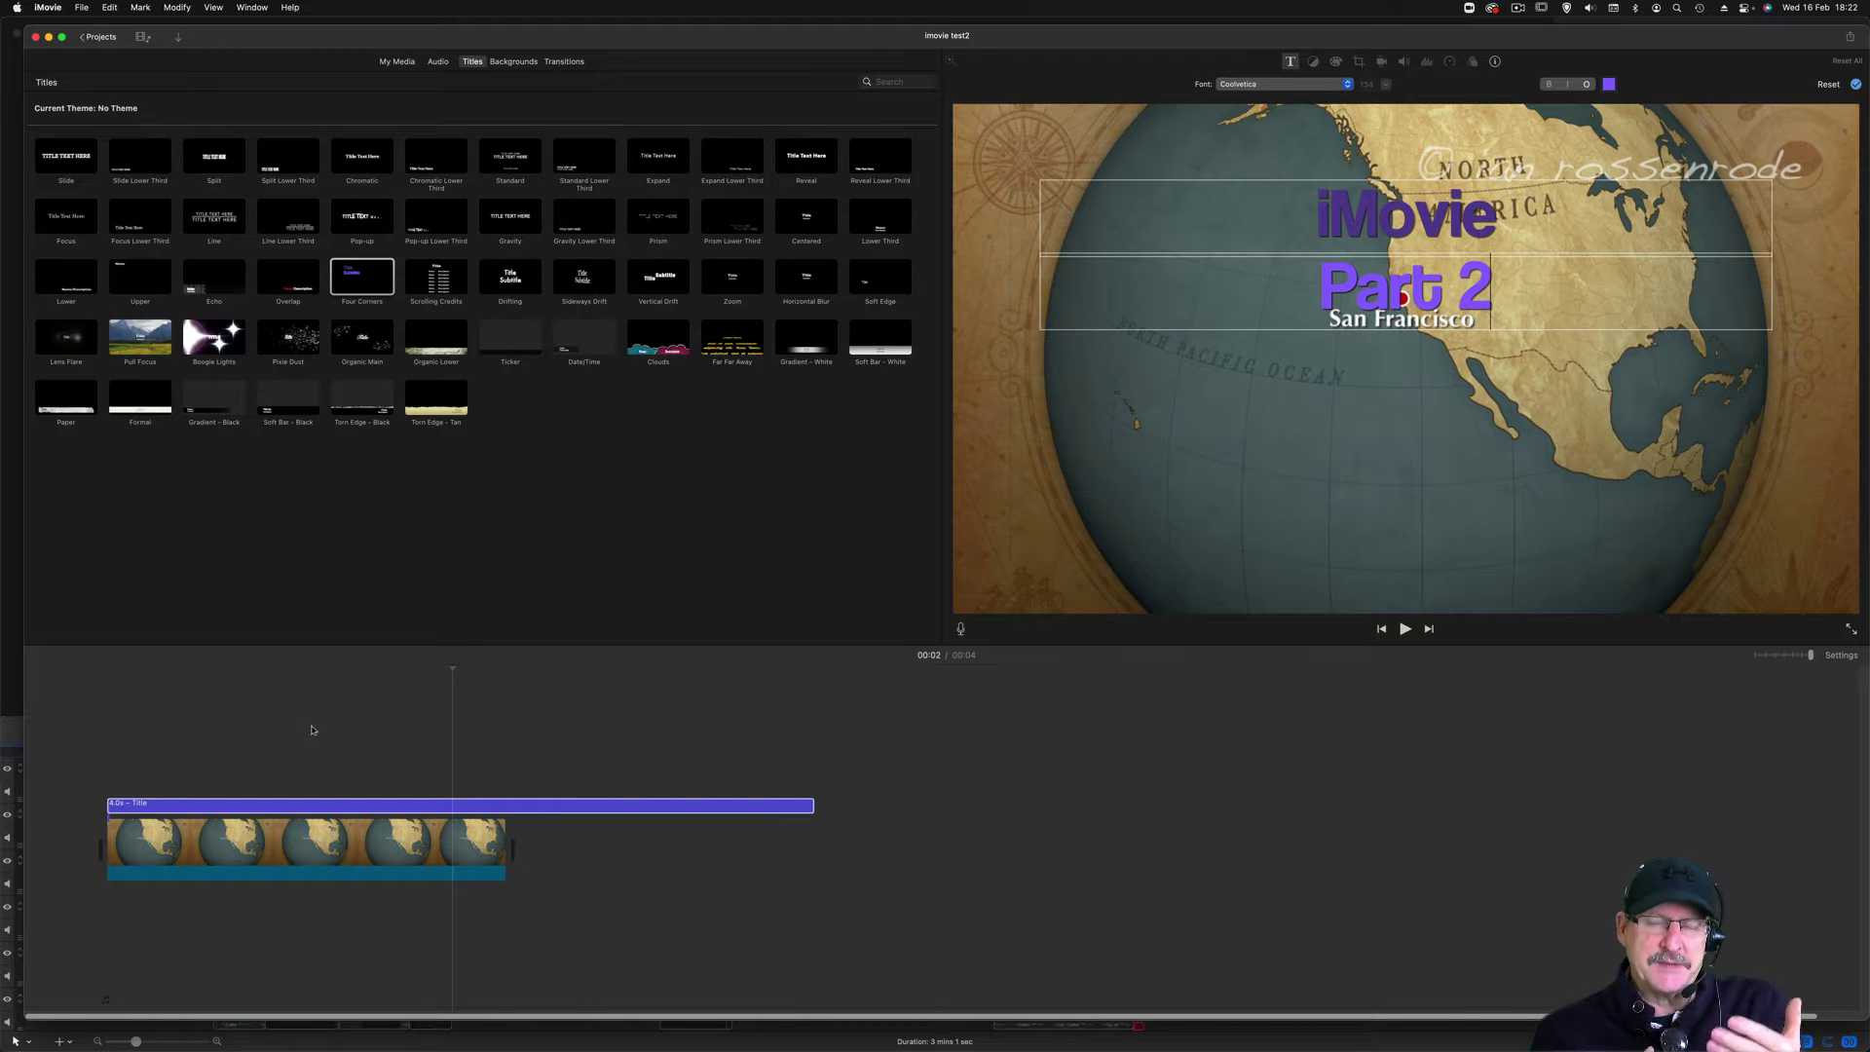
Play the movie from the beginning to preview the title animation over the globe.
click(112, 674)
key(space)
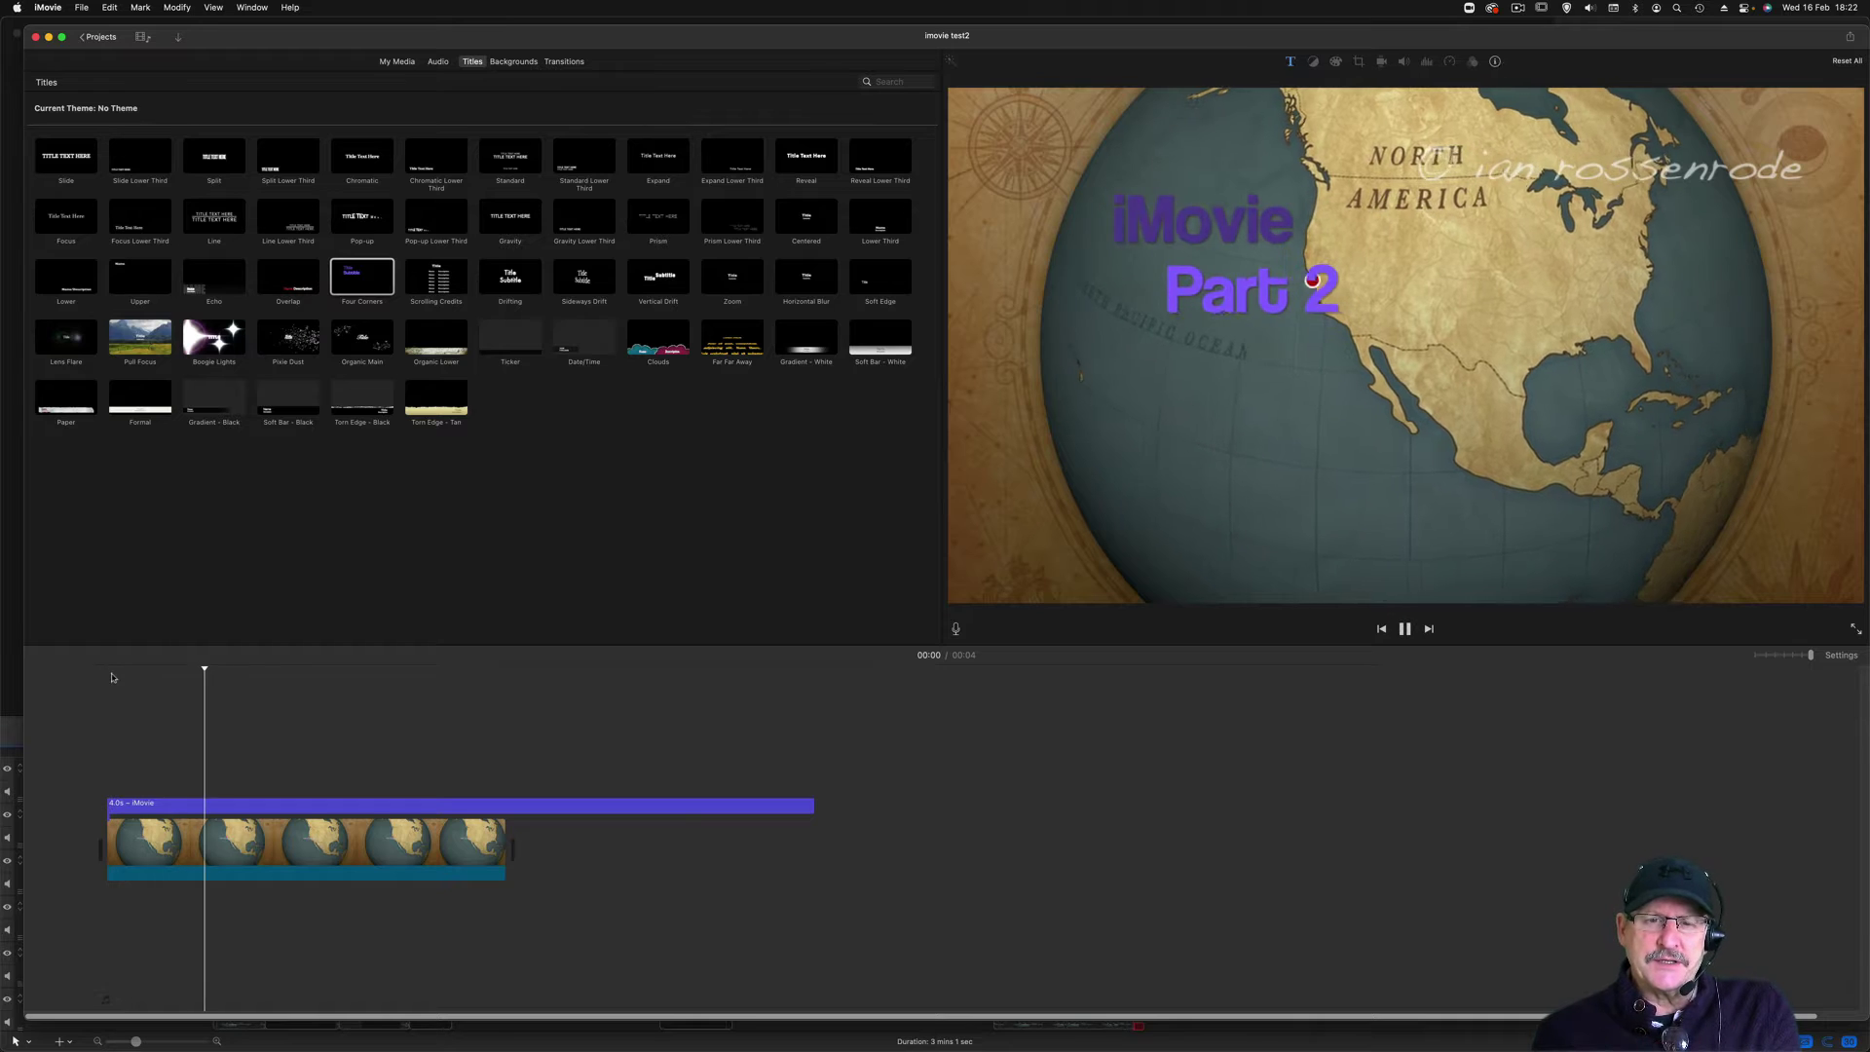
key(space)
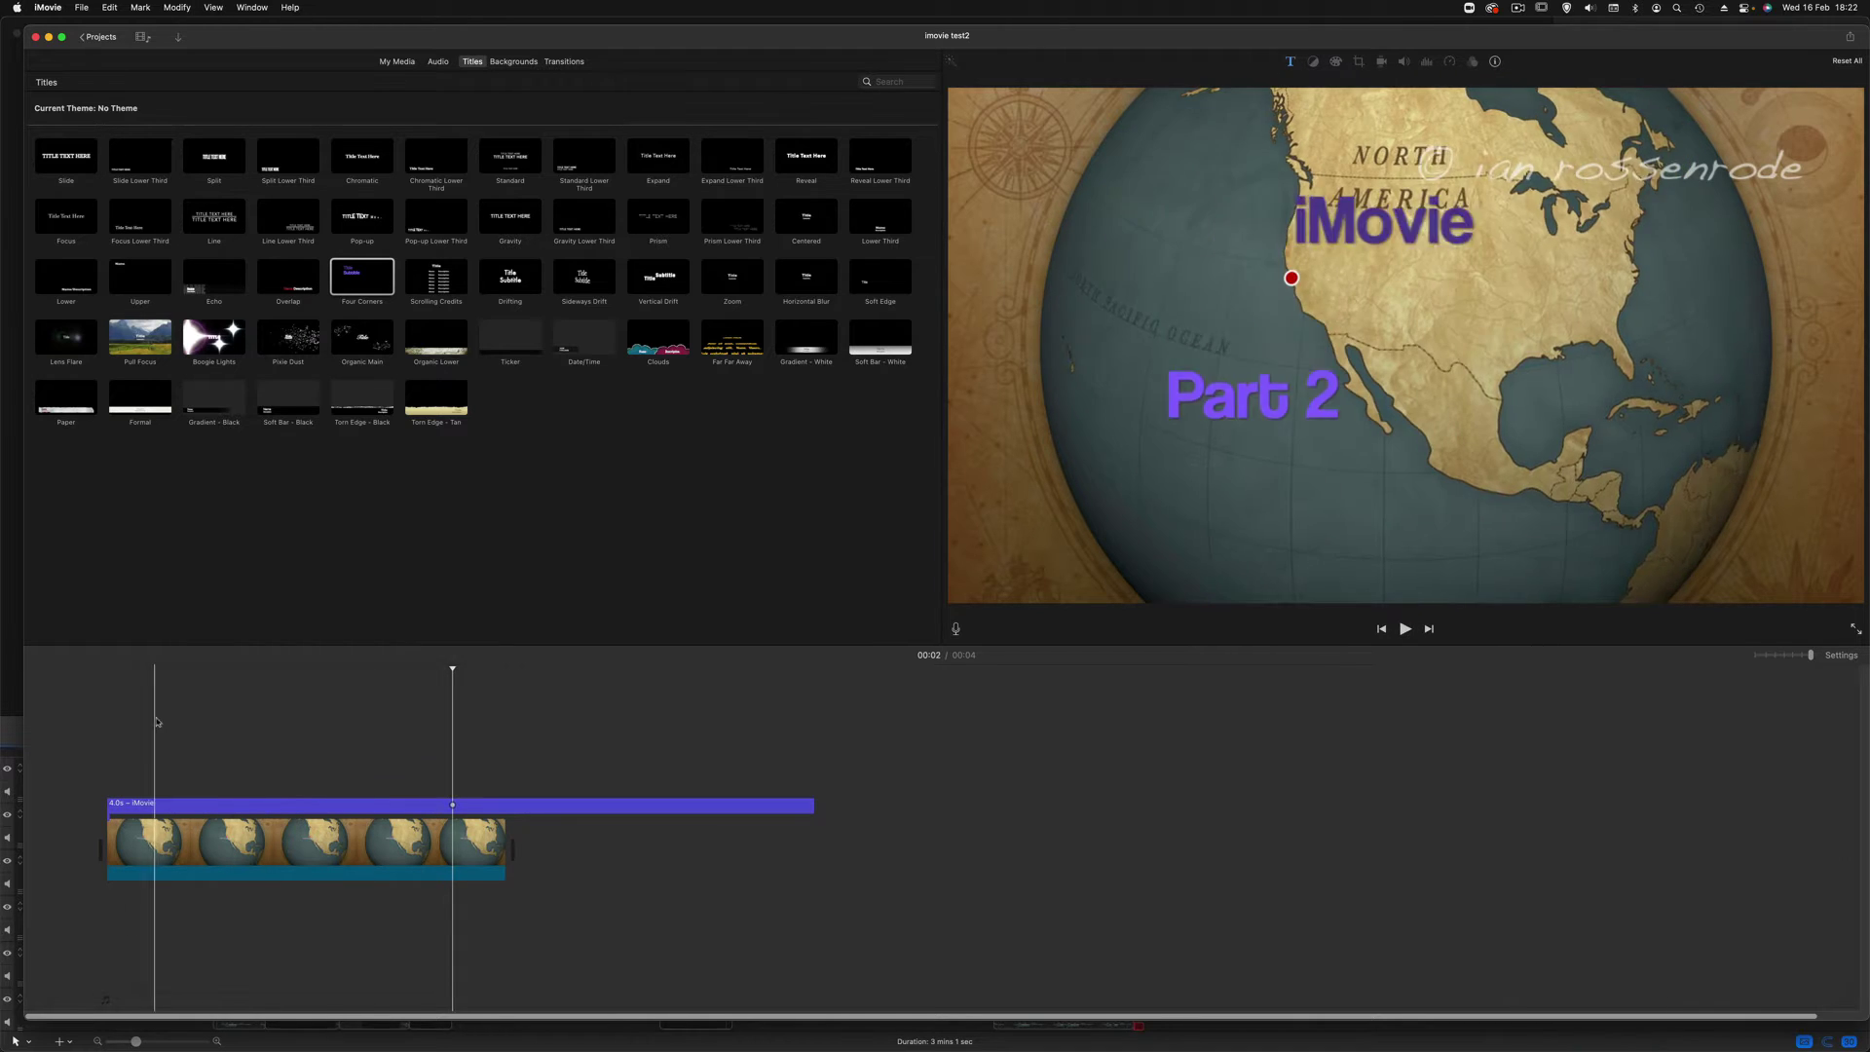
Change the colour of the title's upper line "iMovie" to pale green.
click(295, 805)
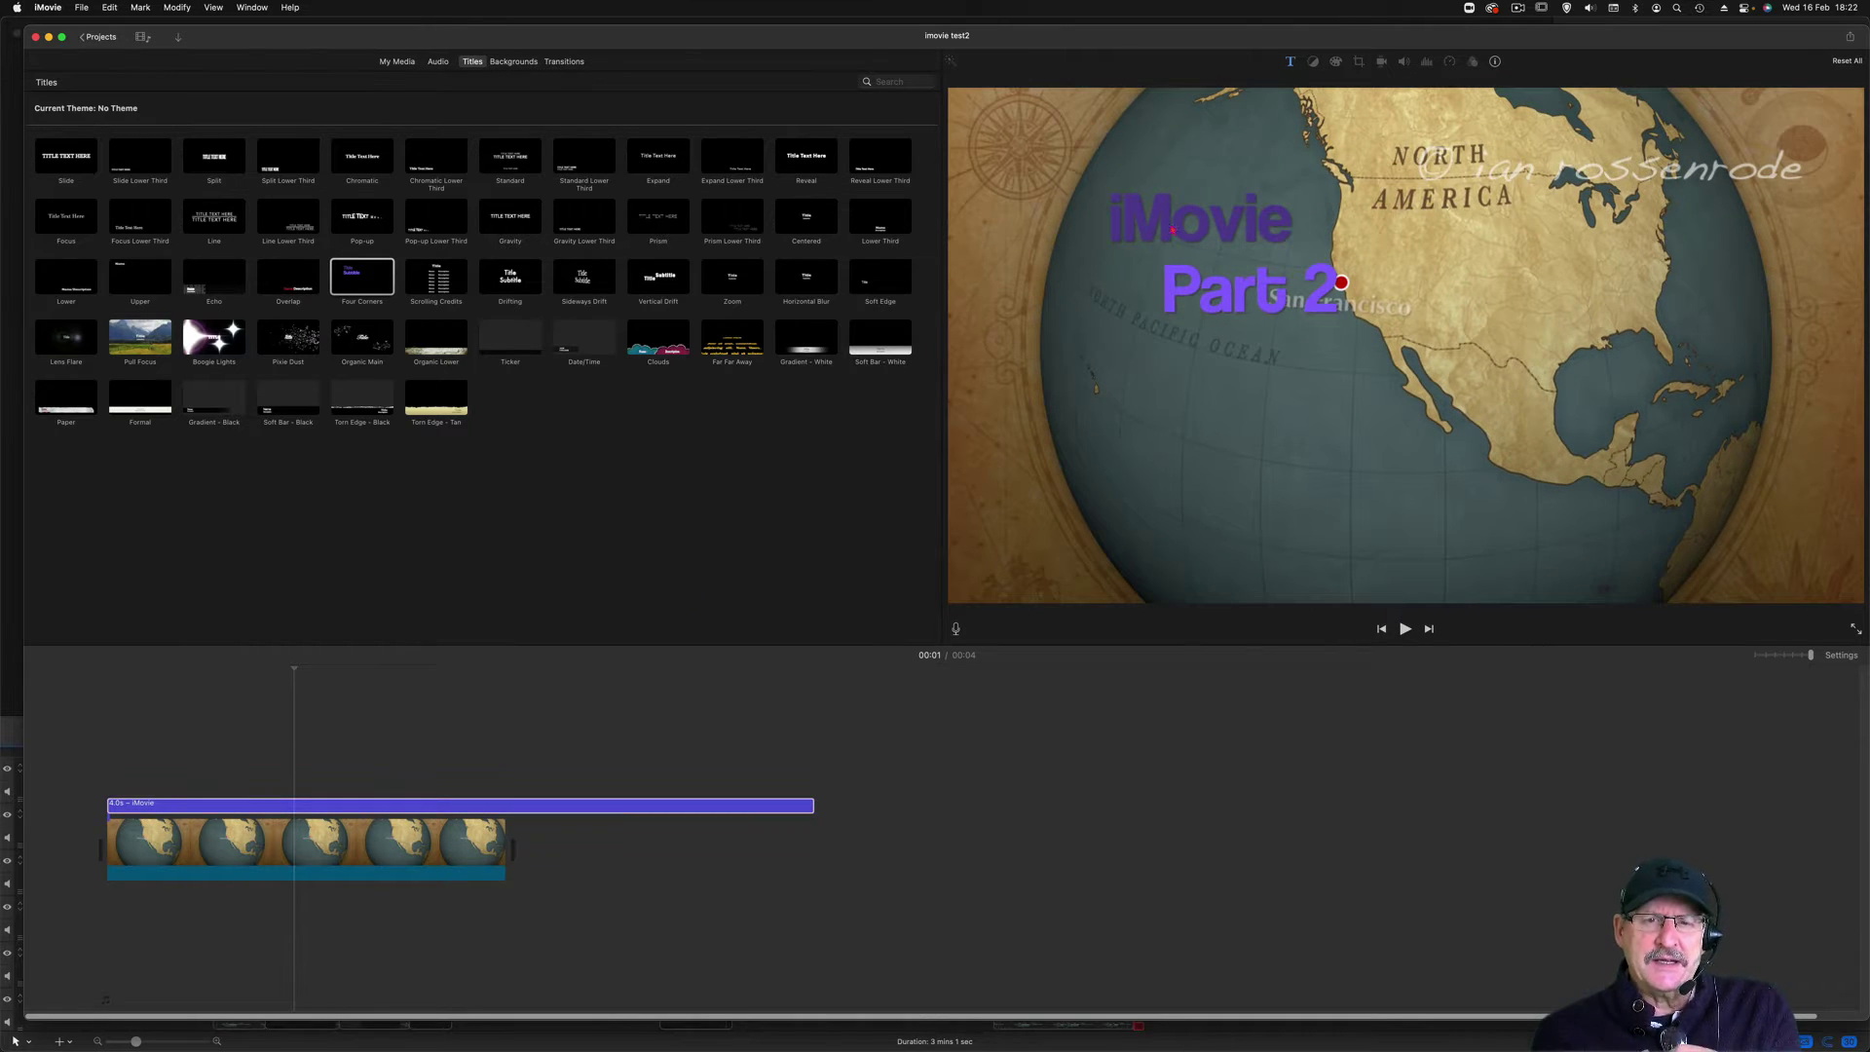
double_click(1173, 229)
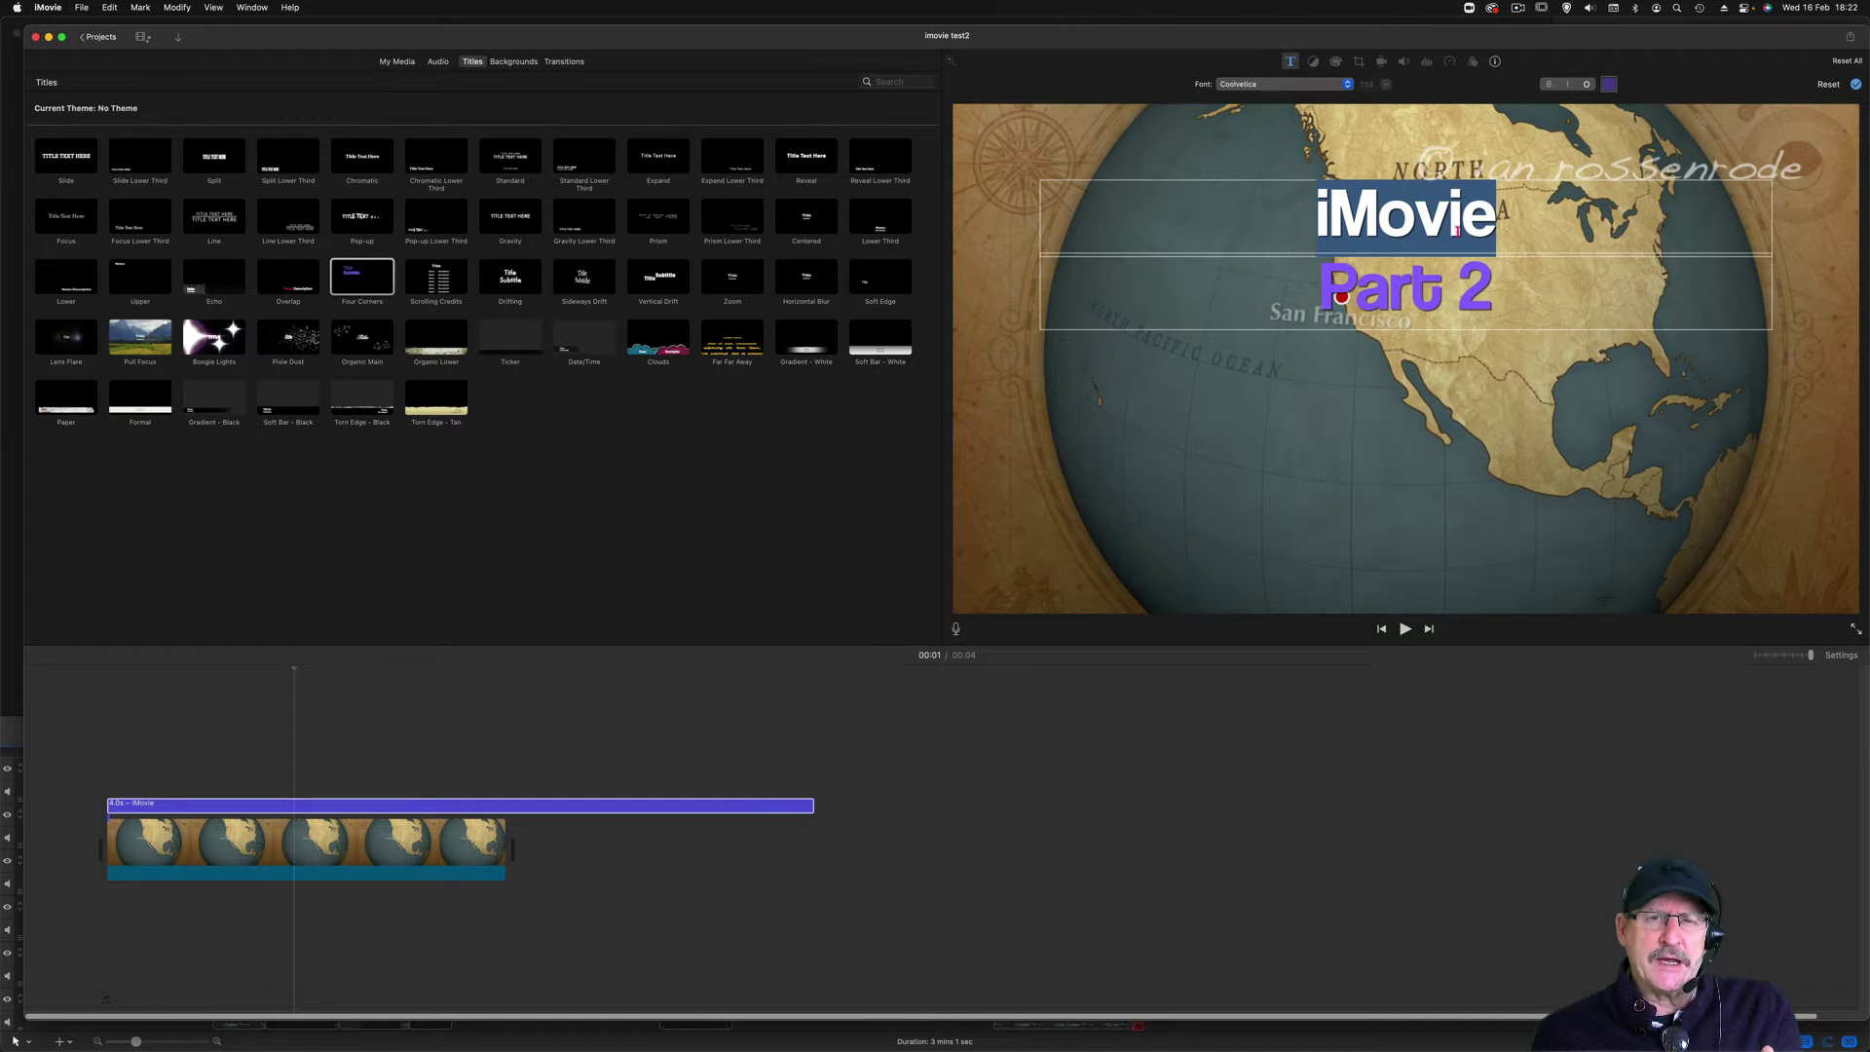
click(1610, 84)
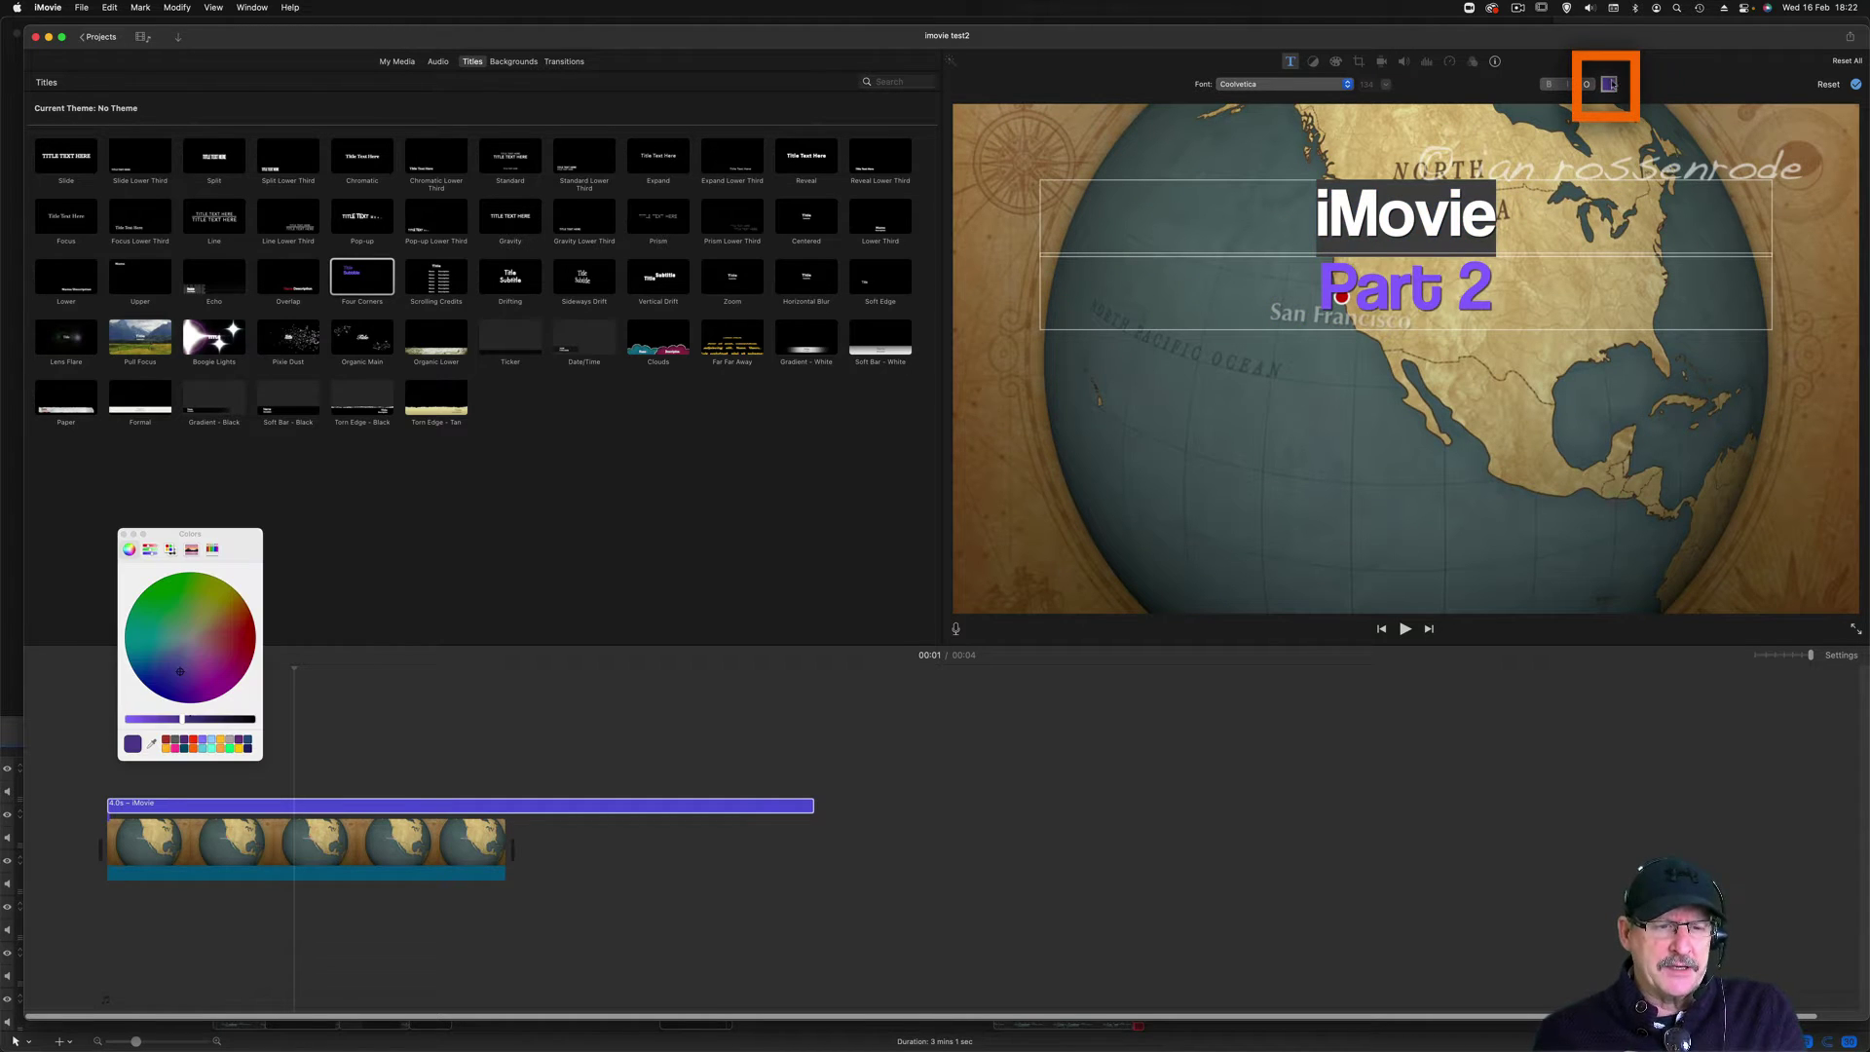
click(184, 639)
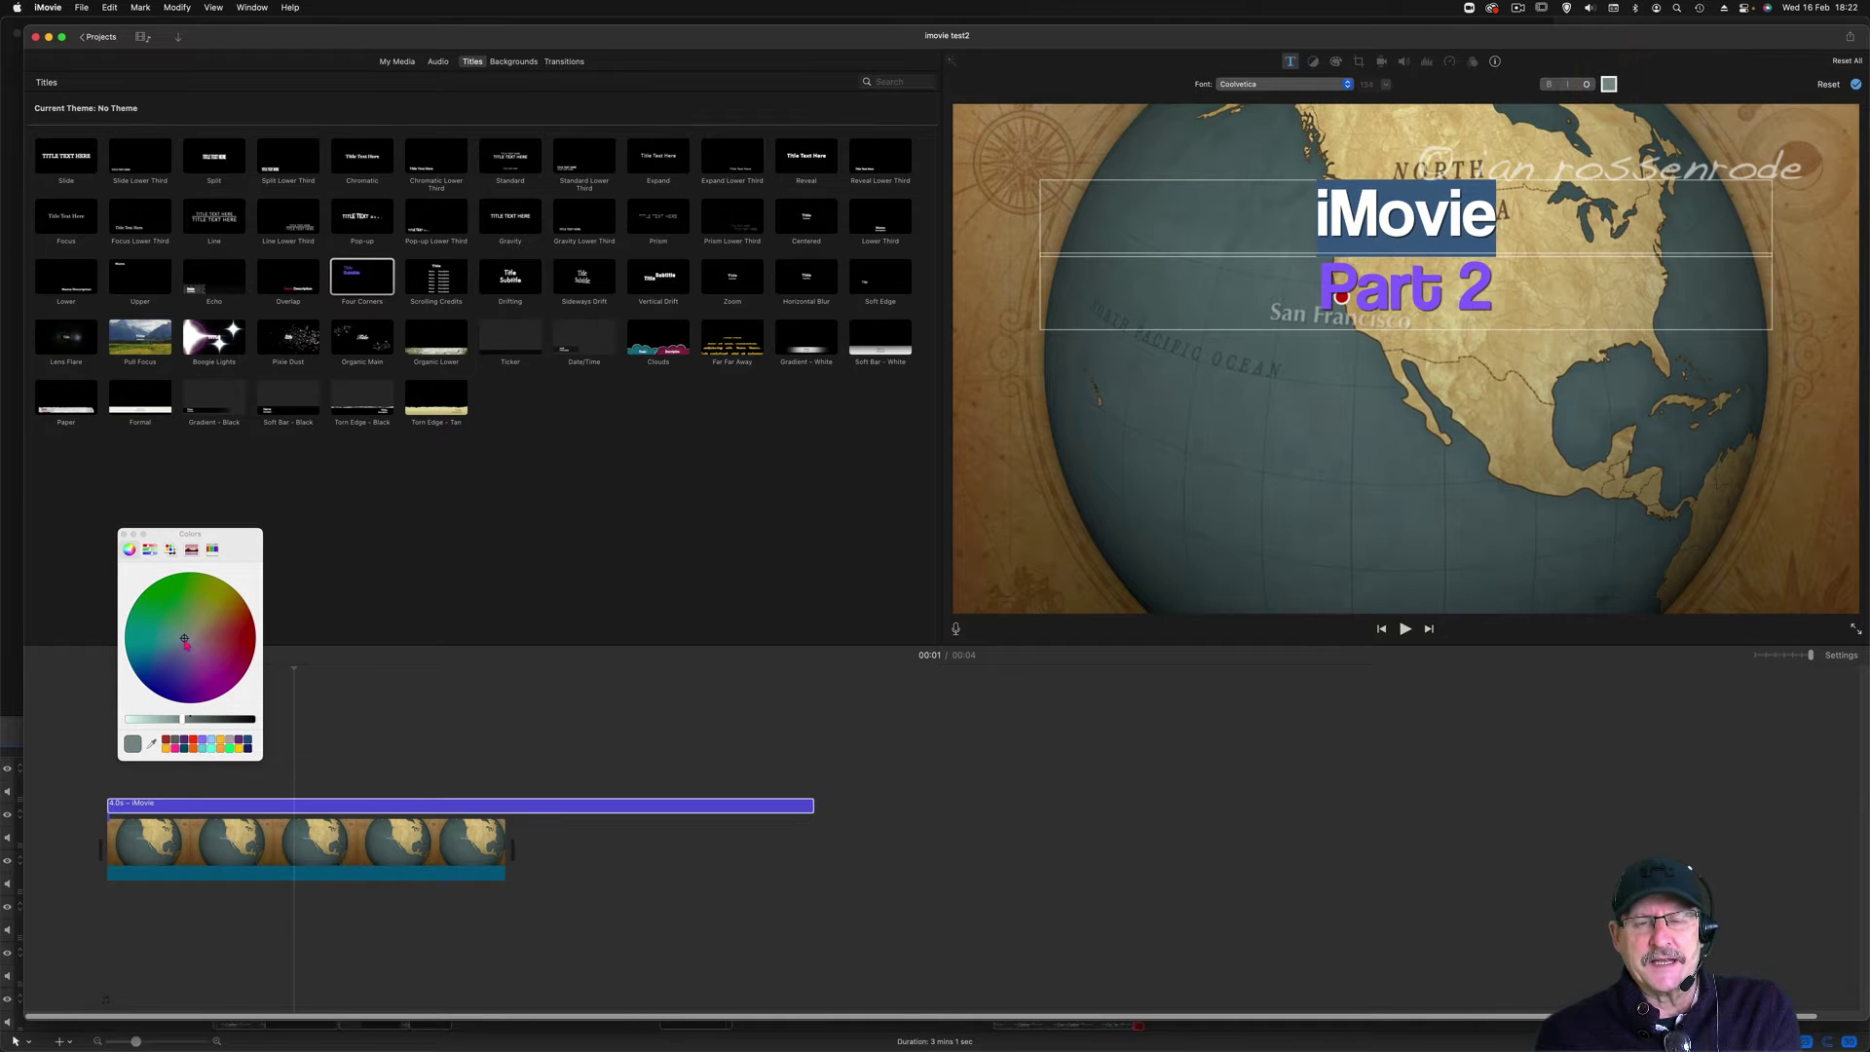
Try to recolour the title's subtitle "Part 2" yellow at full brightness and close the colour picker.
double_click(1398, 290)
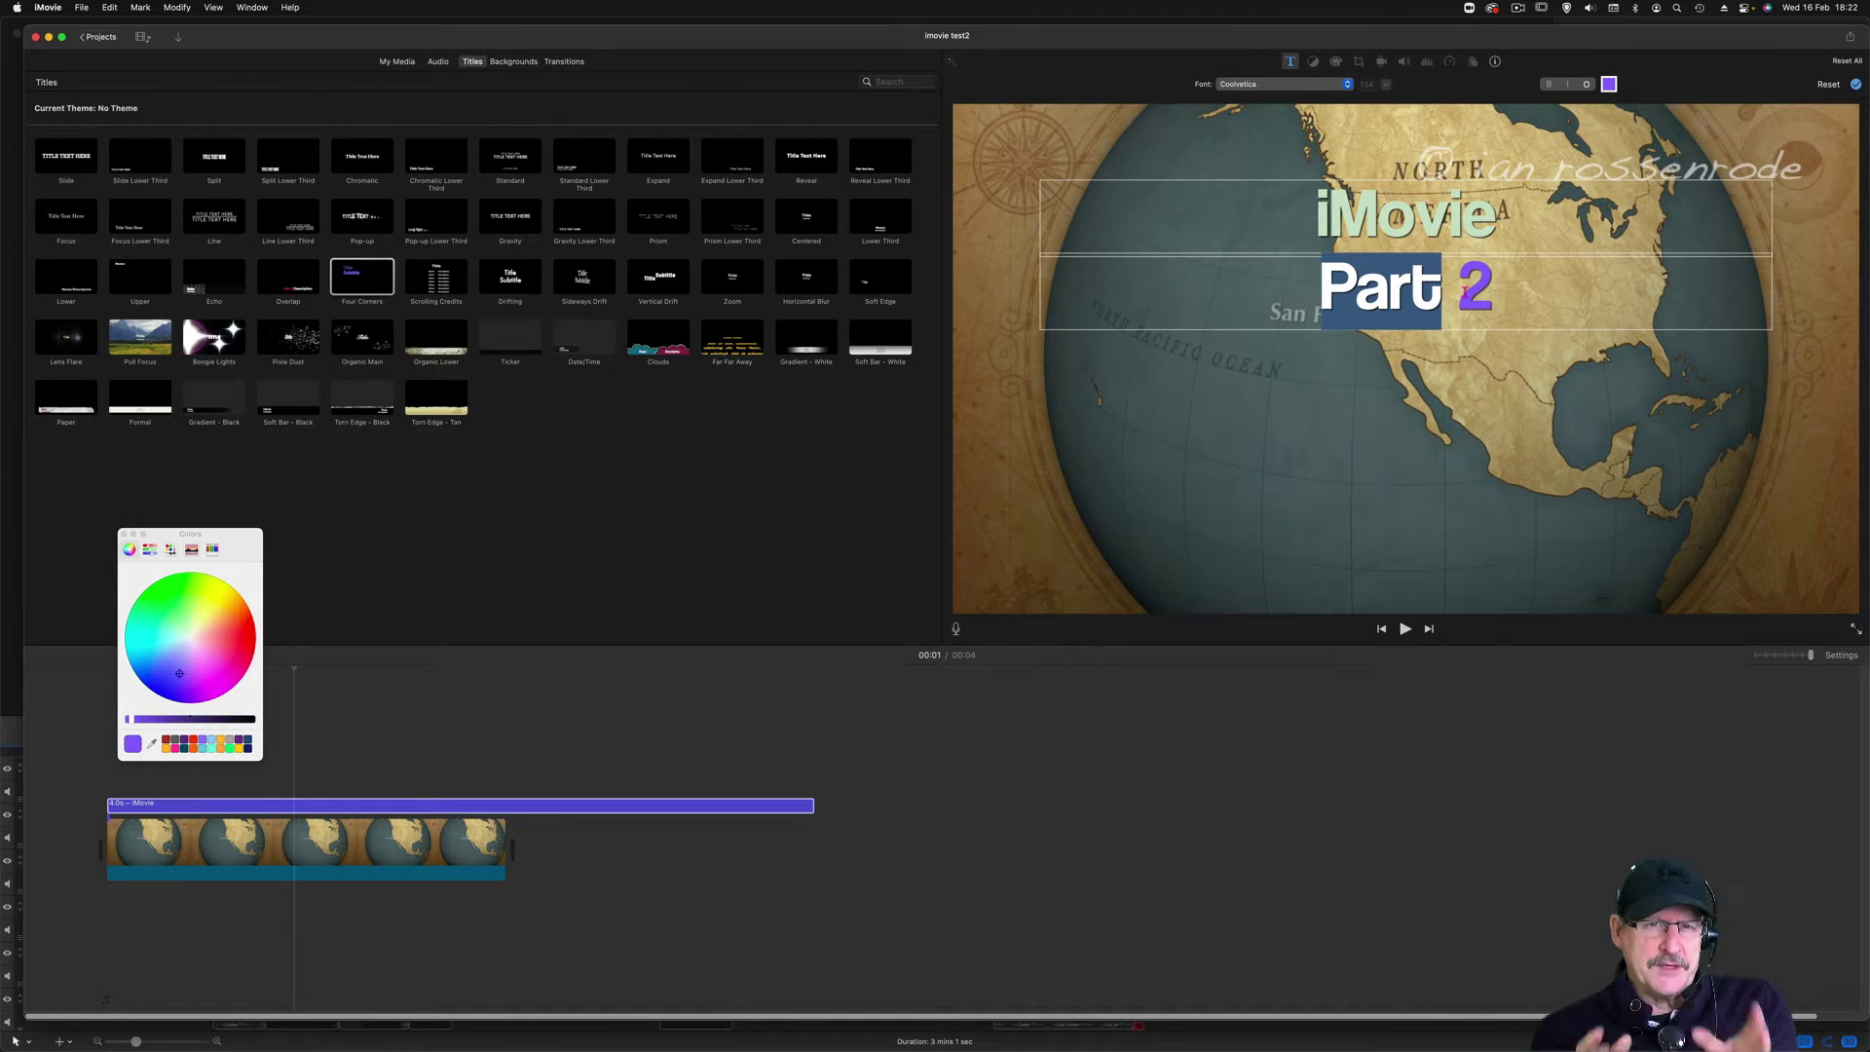
drag(1494, 293, 1308, 304)
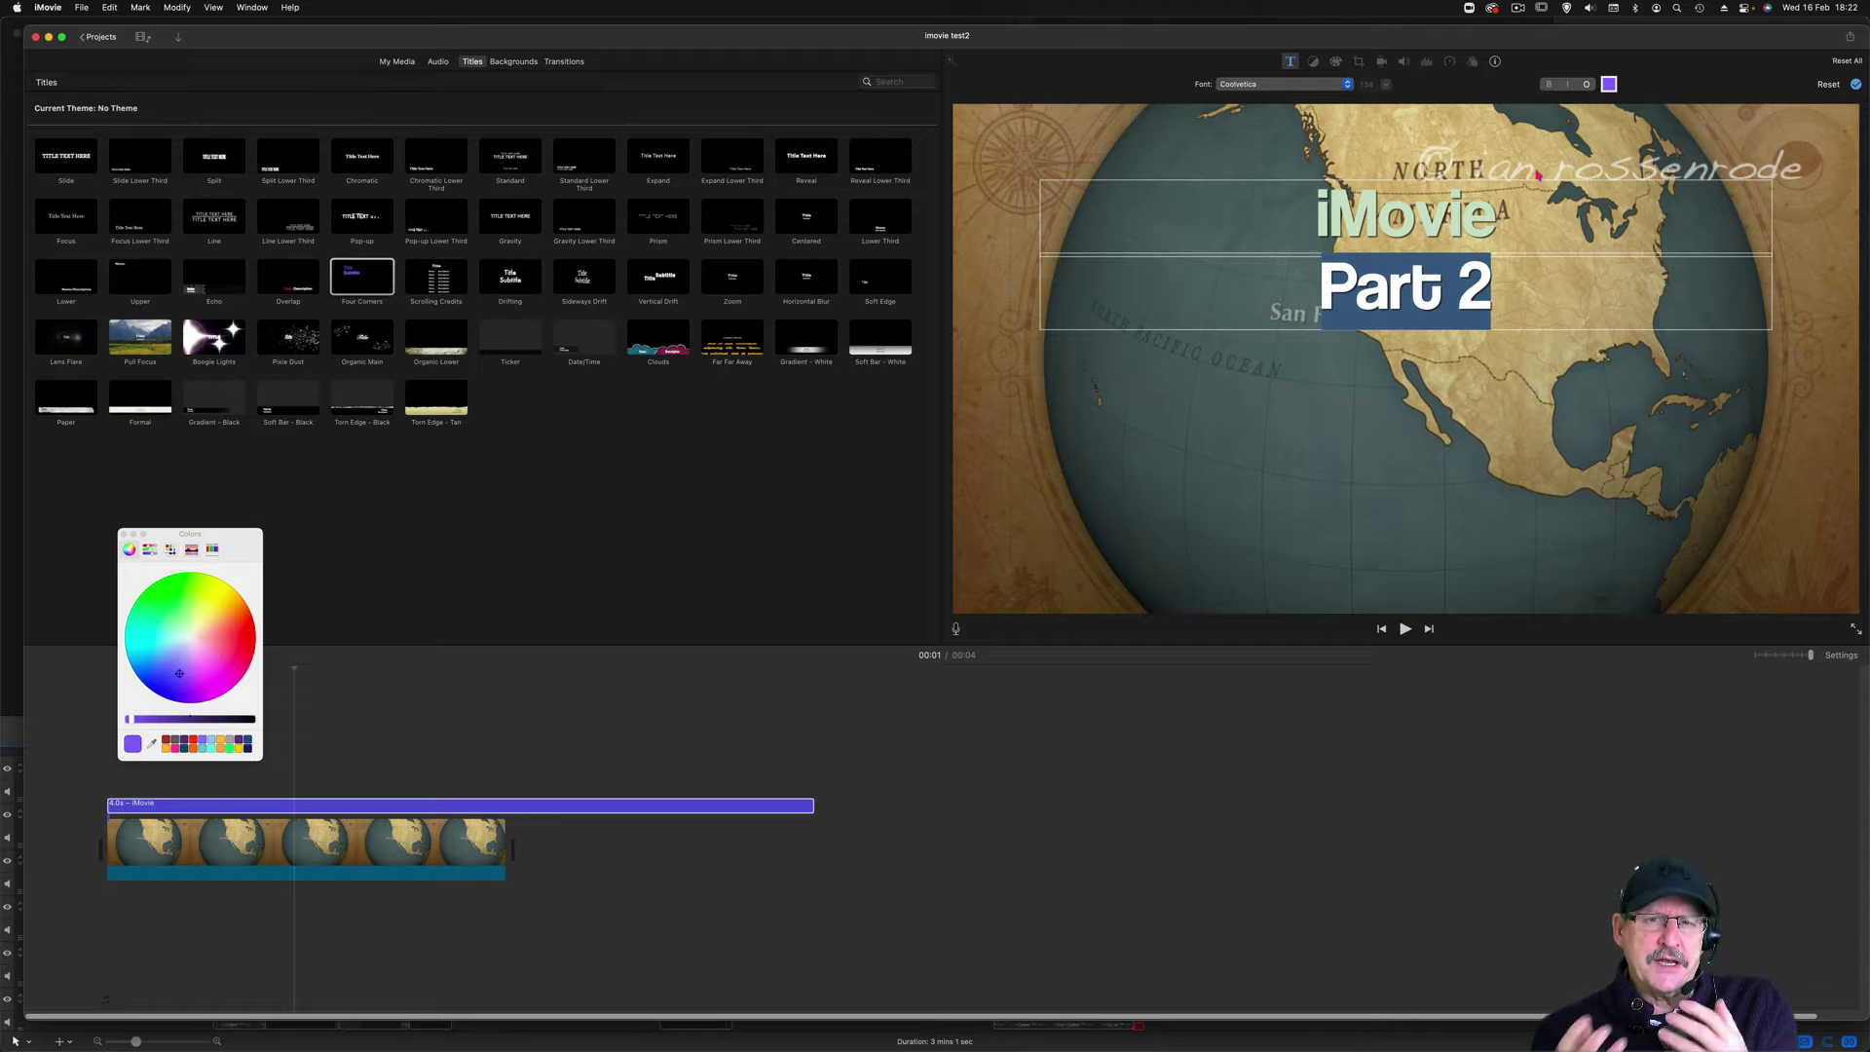
click(1608, 86)
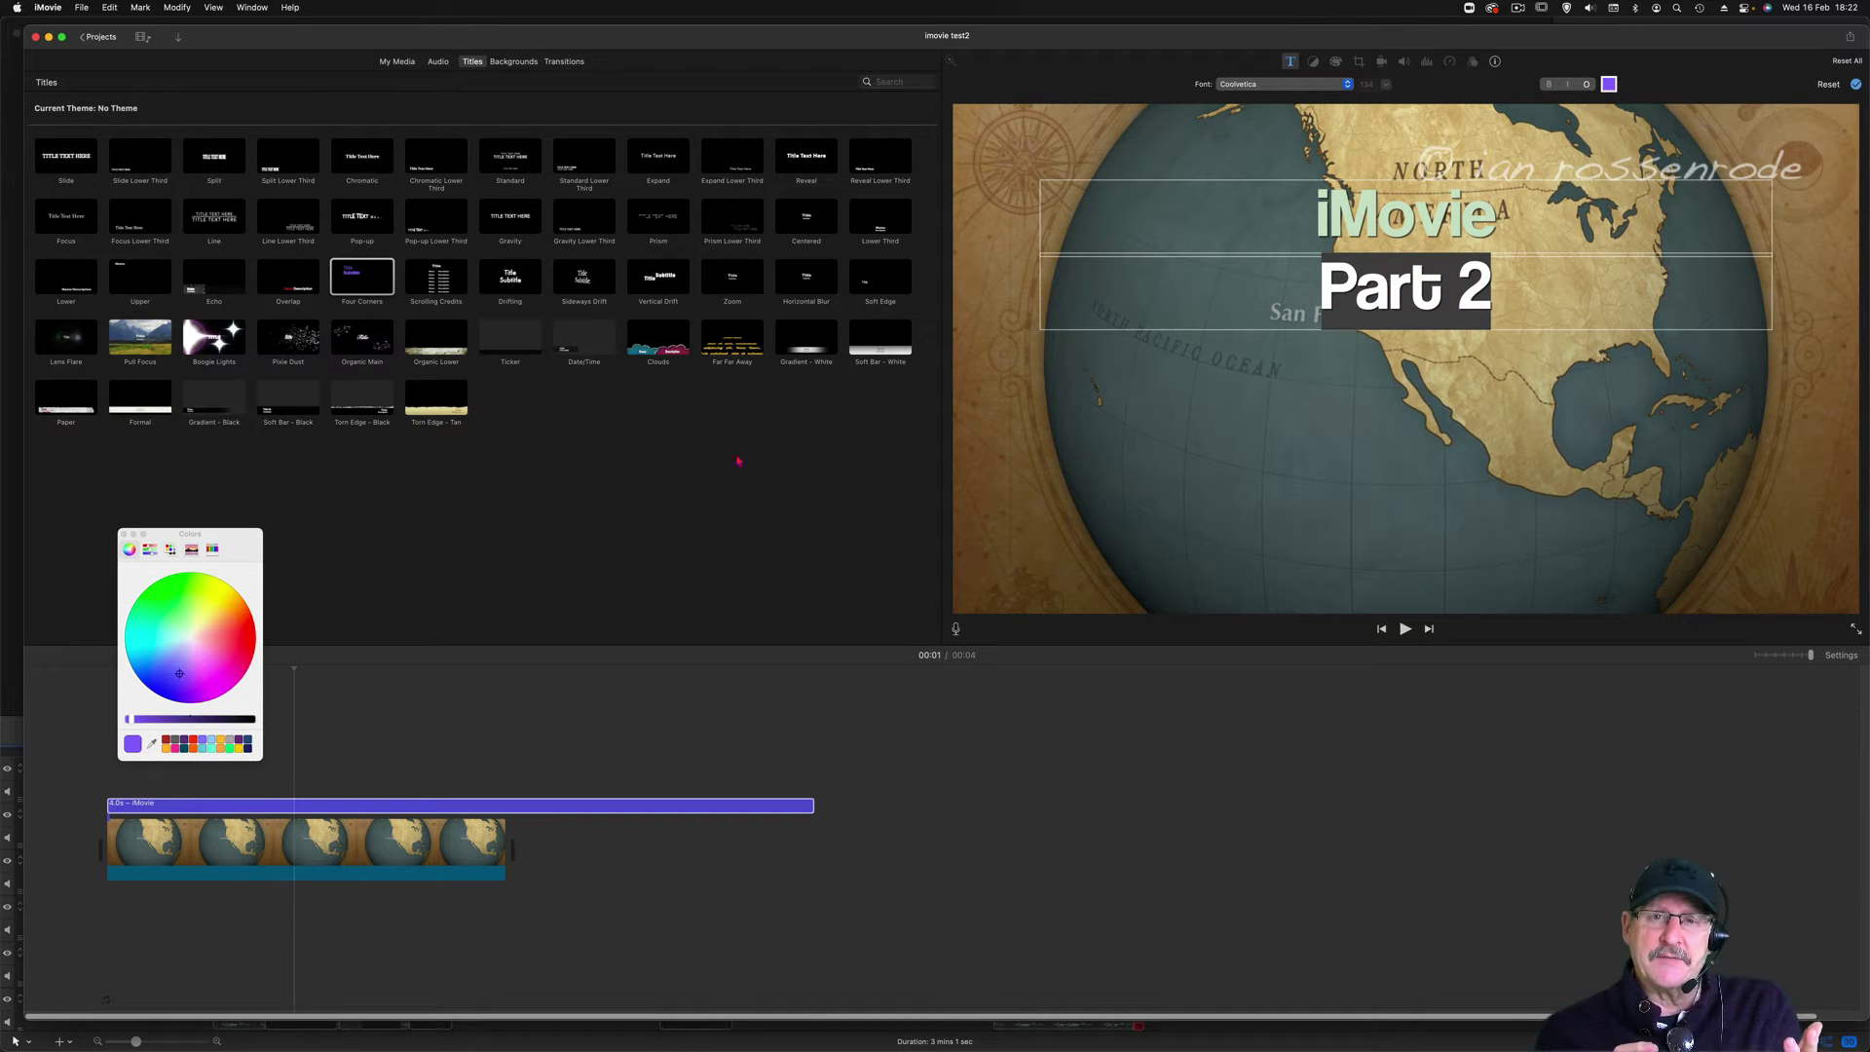
drag(198, 627, 208, 606)
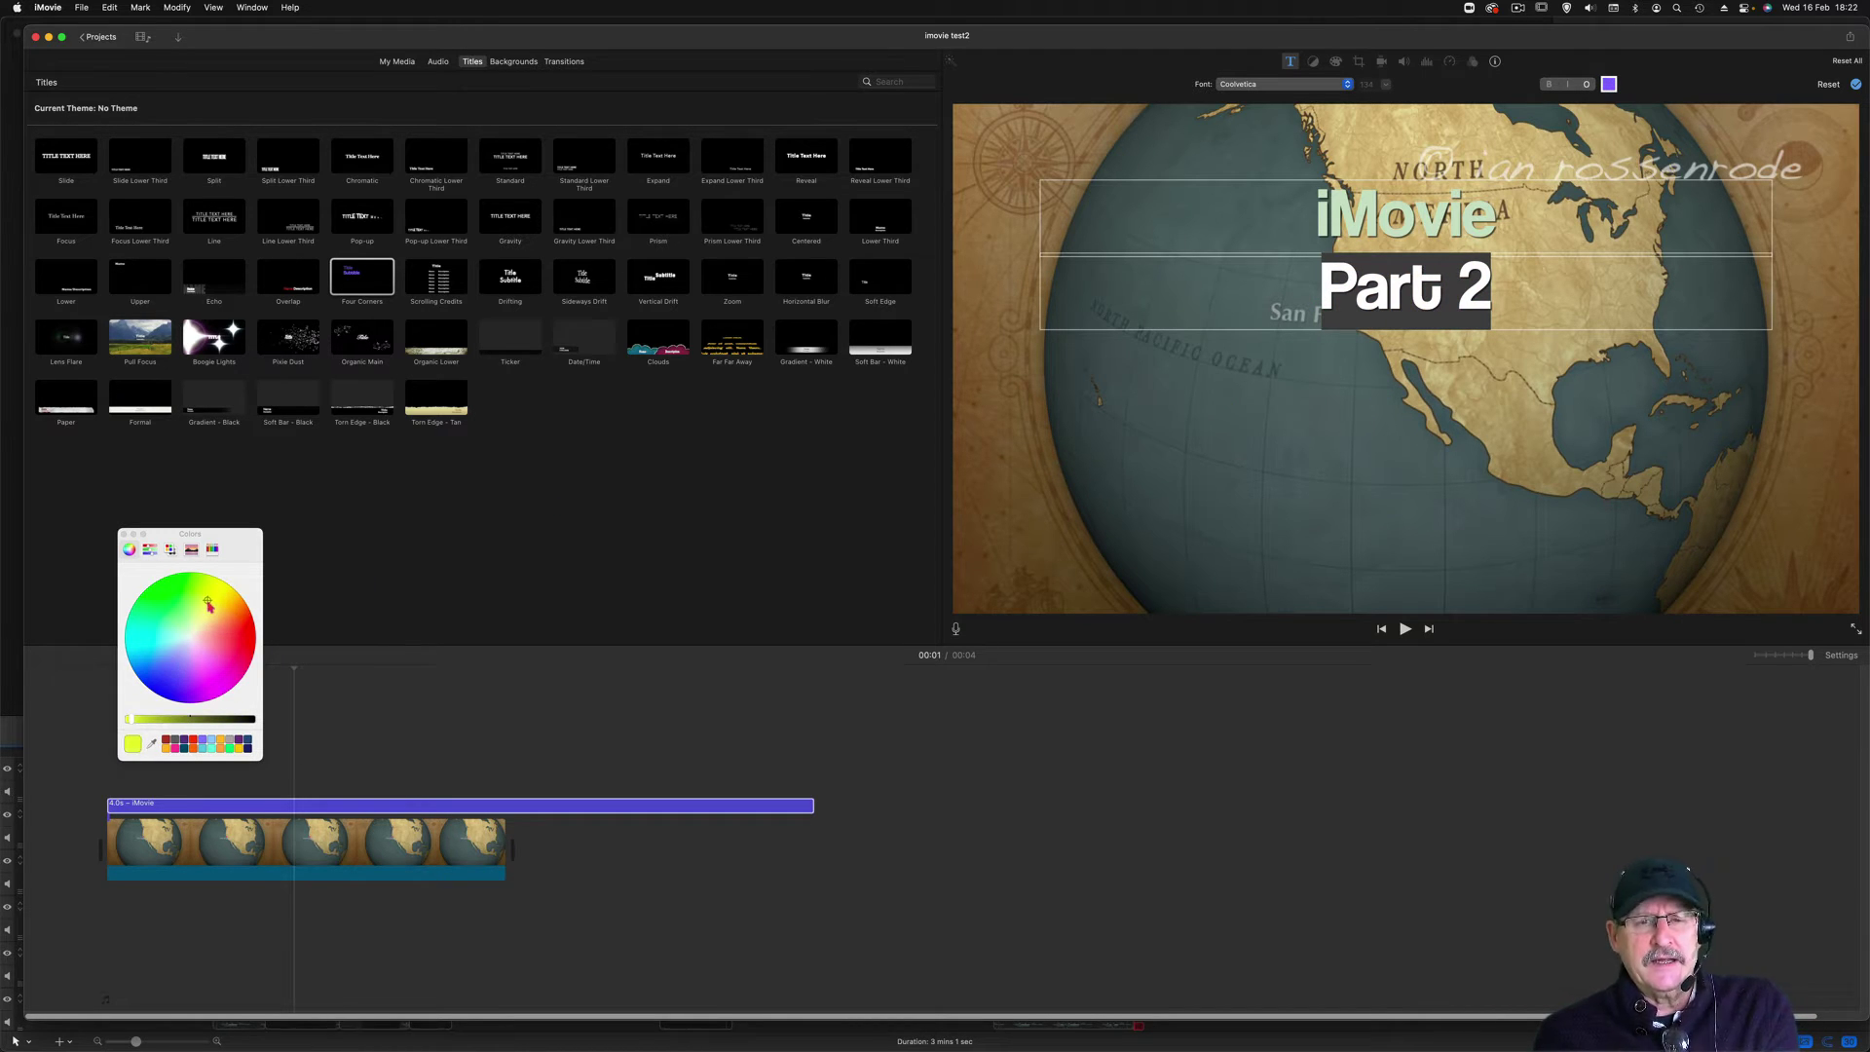
mouse_move(158, 720)
mouse_down()
mouse_move(176, 720)
mouse_move(127, 720)
mouse_up()
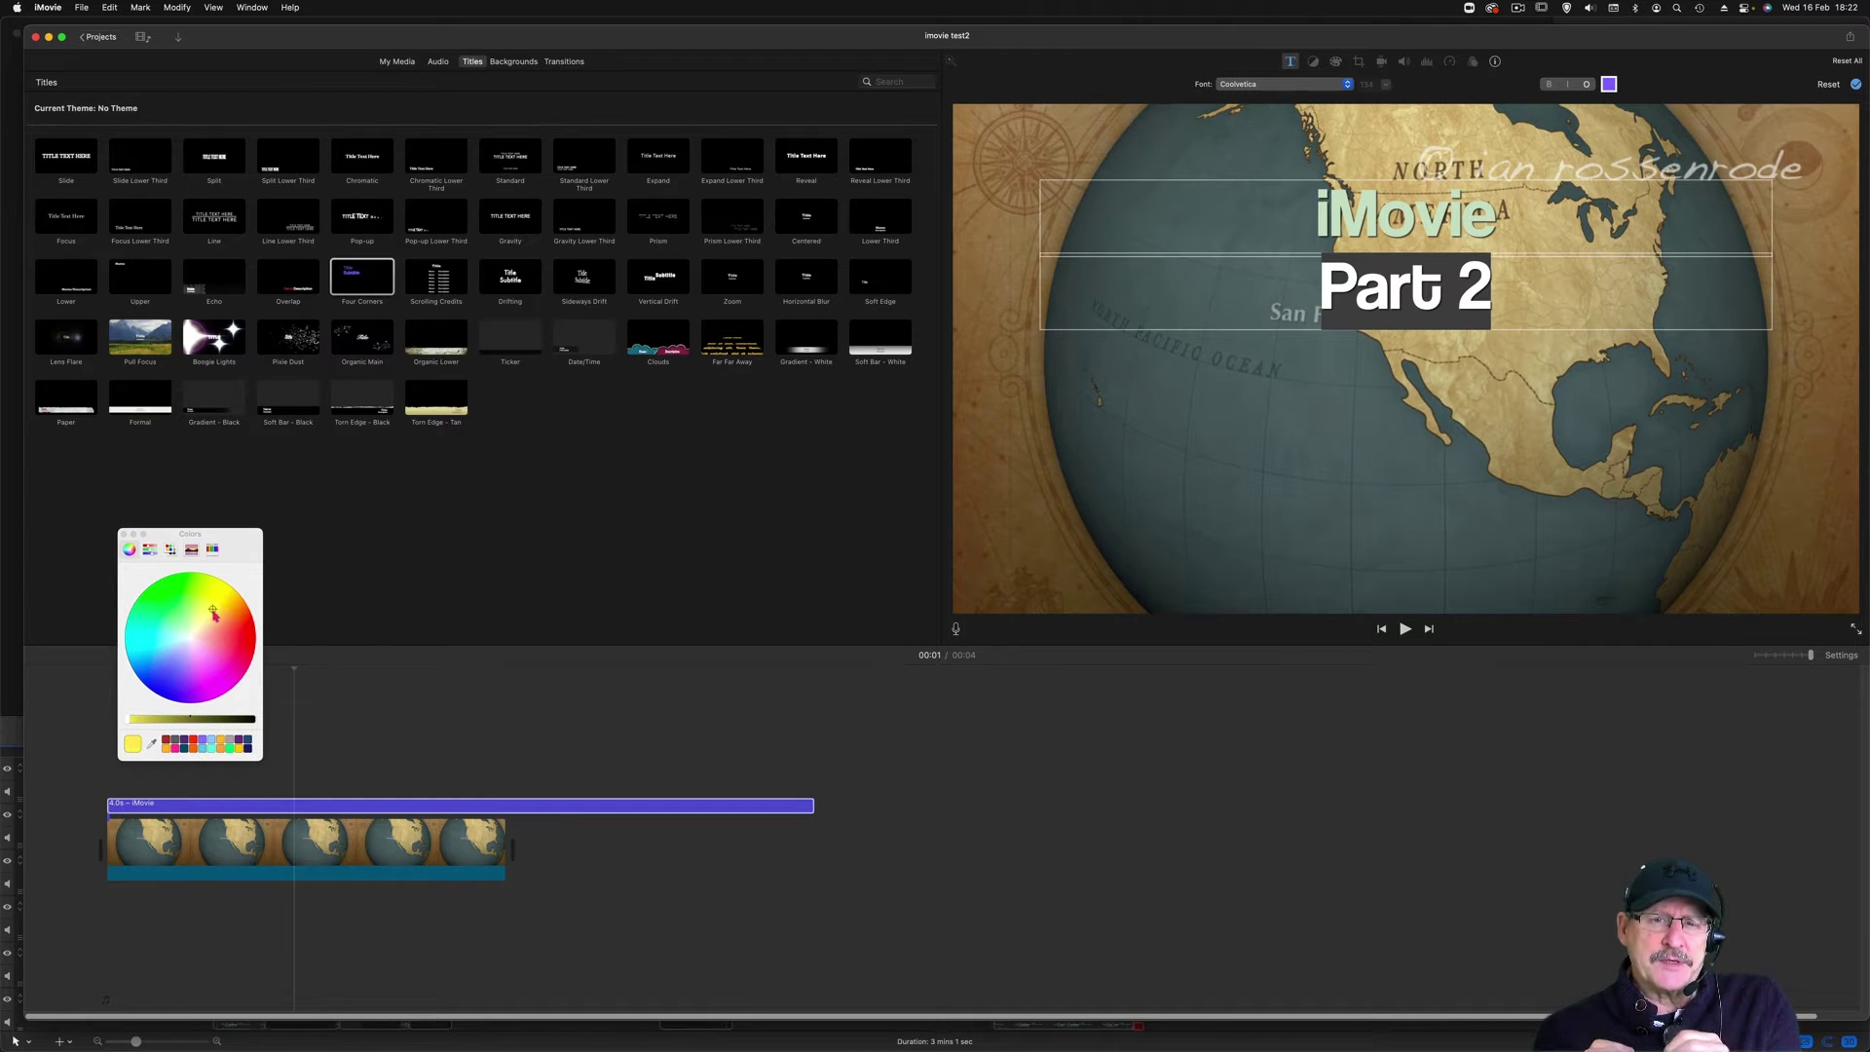
click(420, 751)
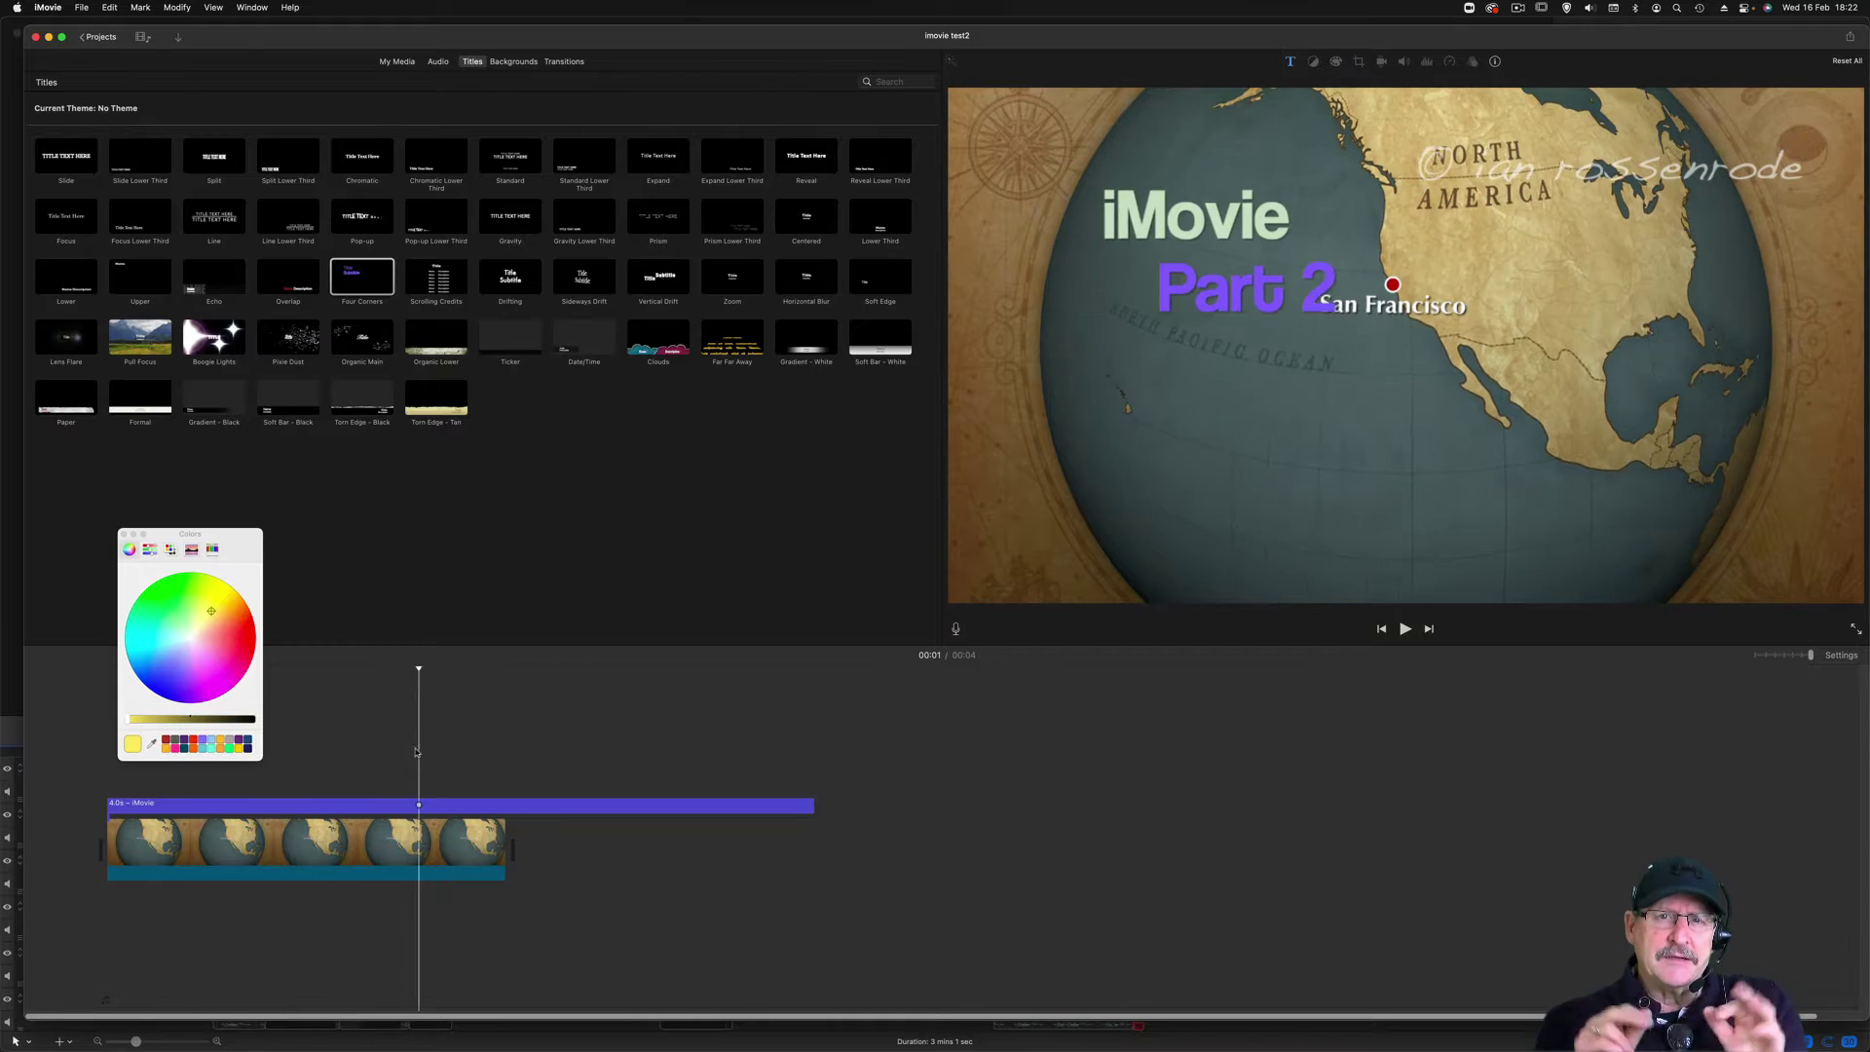
click(125, 535)
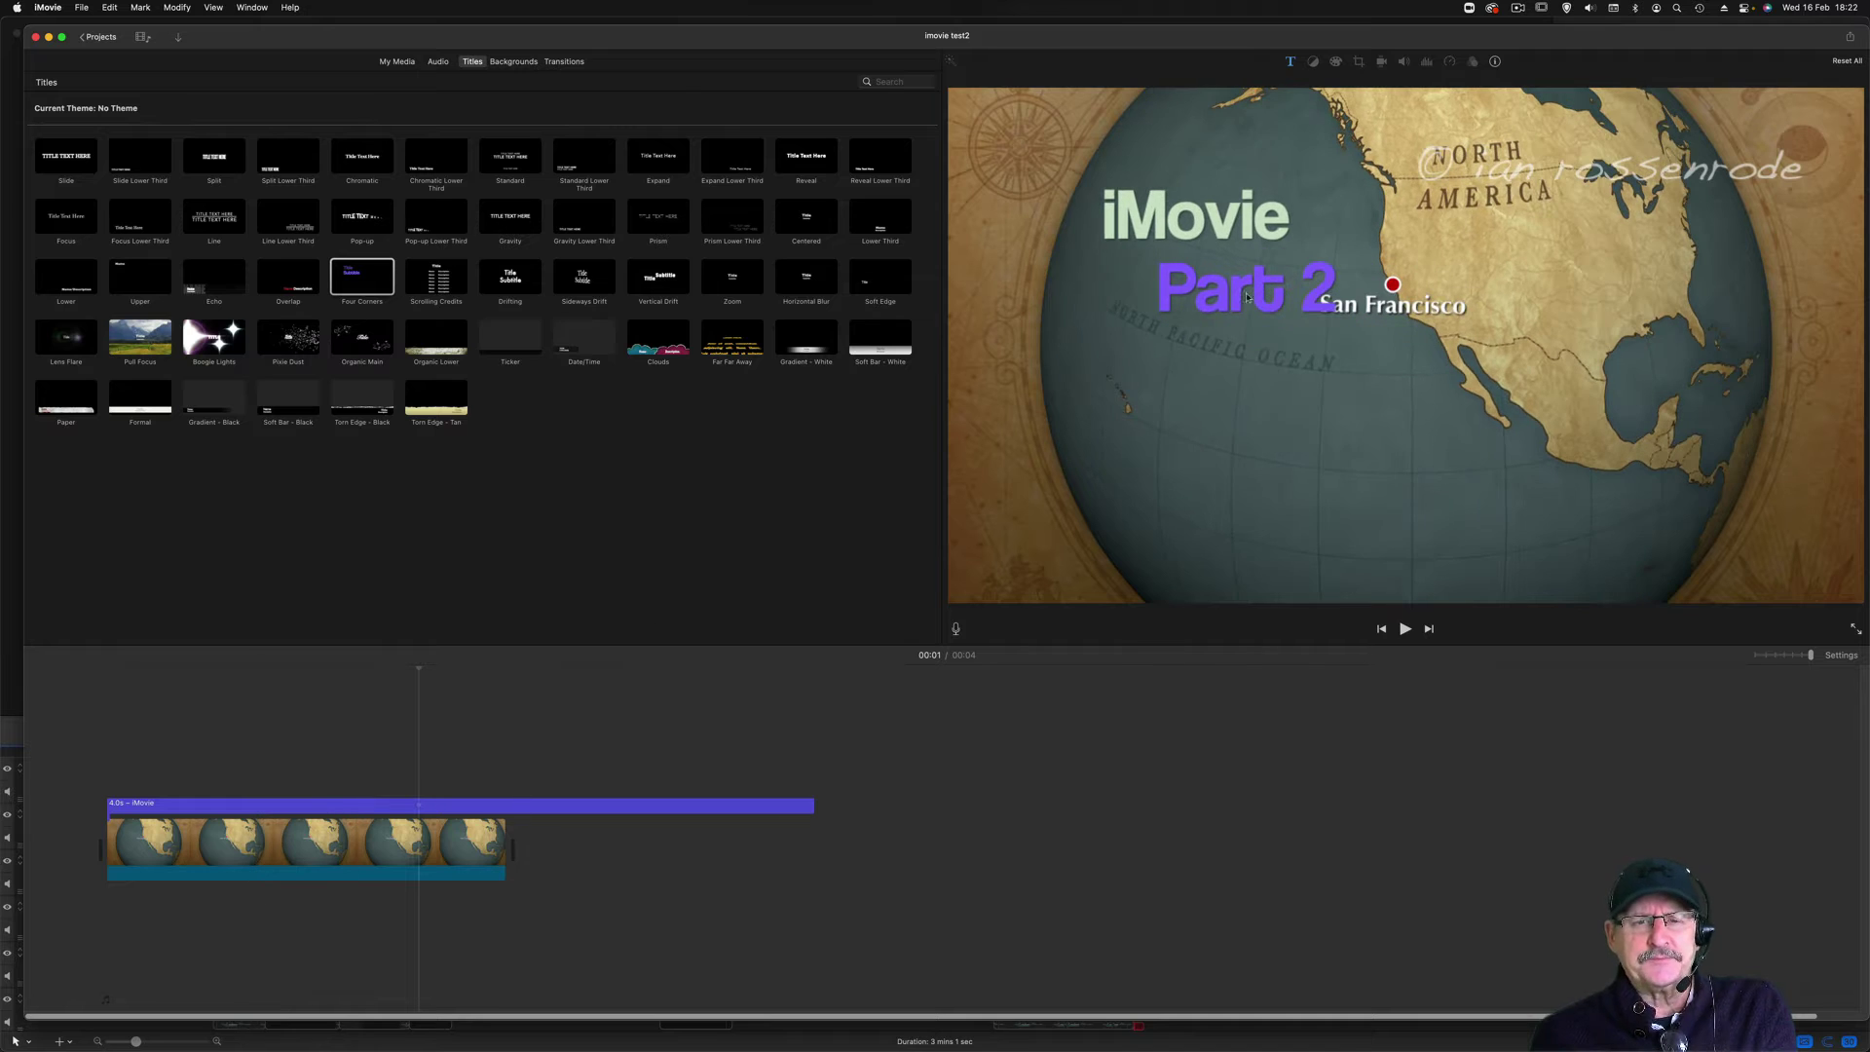
Recolour the subtitle "Part 2" pale cream and close the colour picker.
double_click(1253, 298)
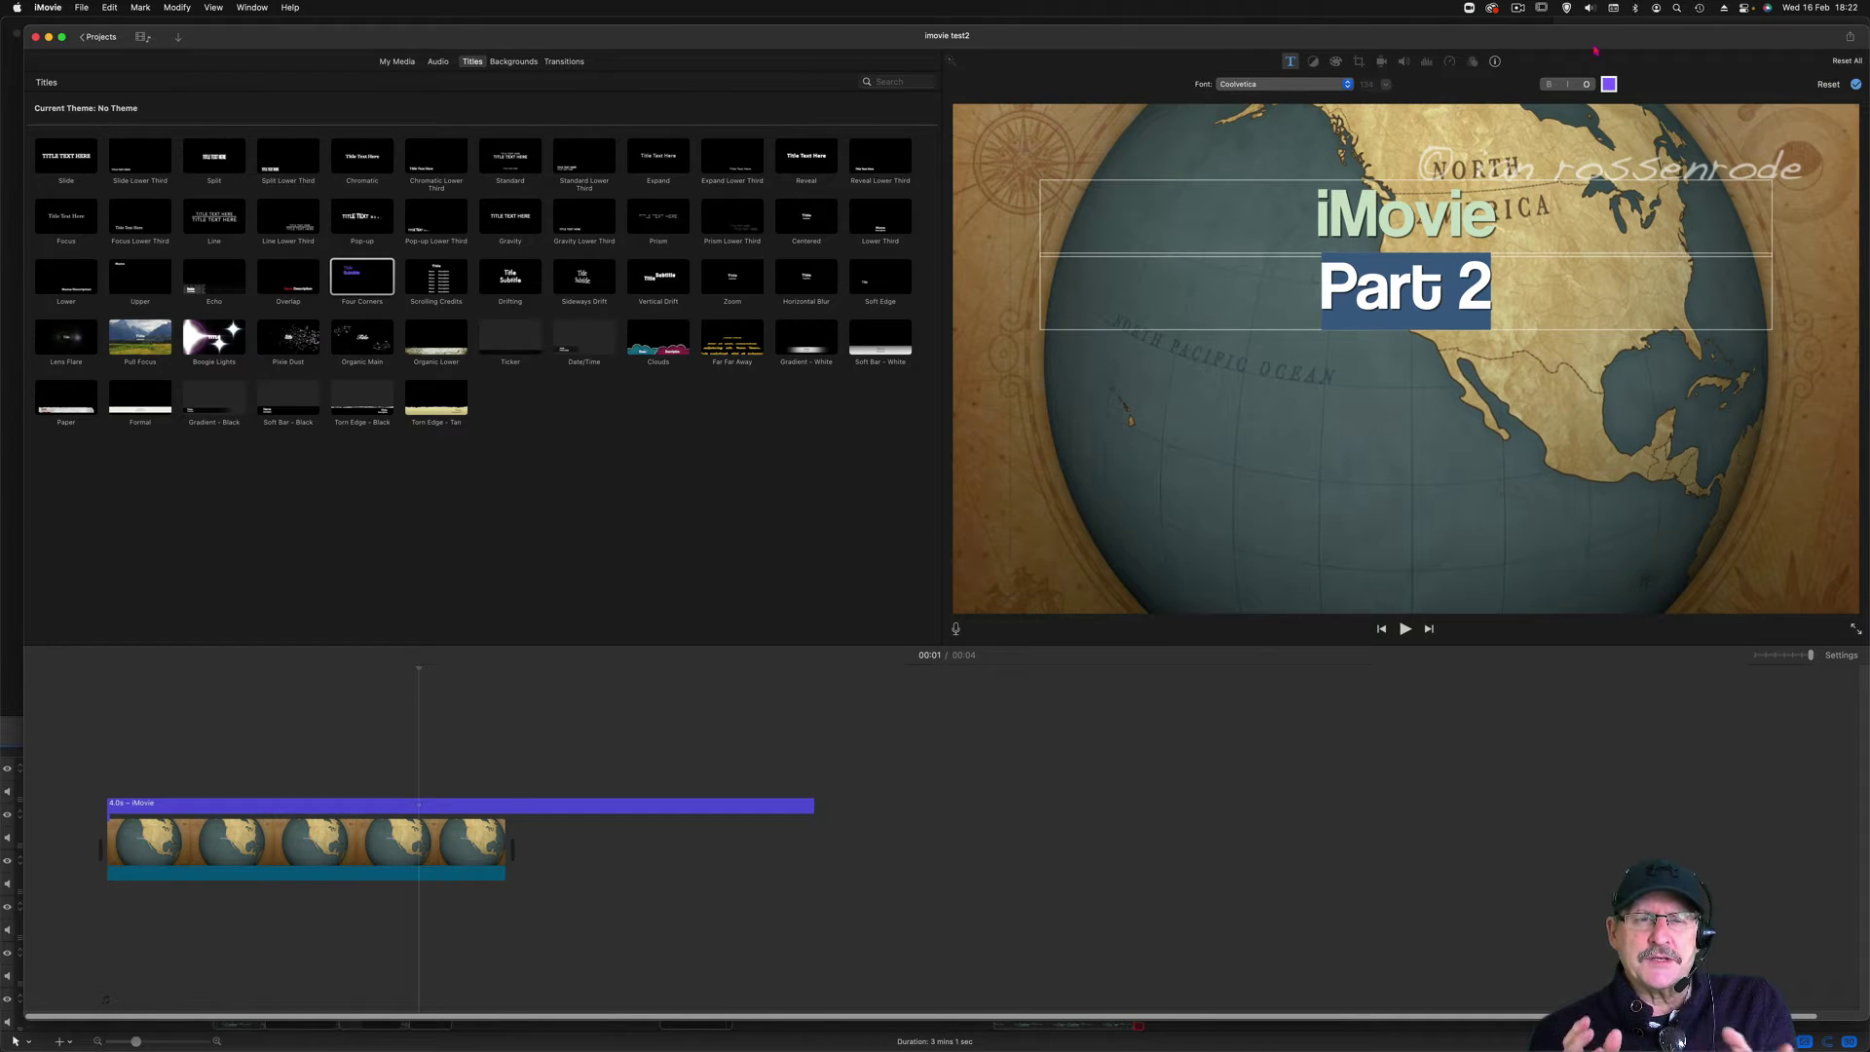
click(1608, 82)
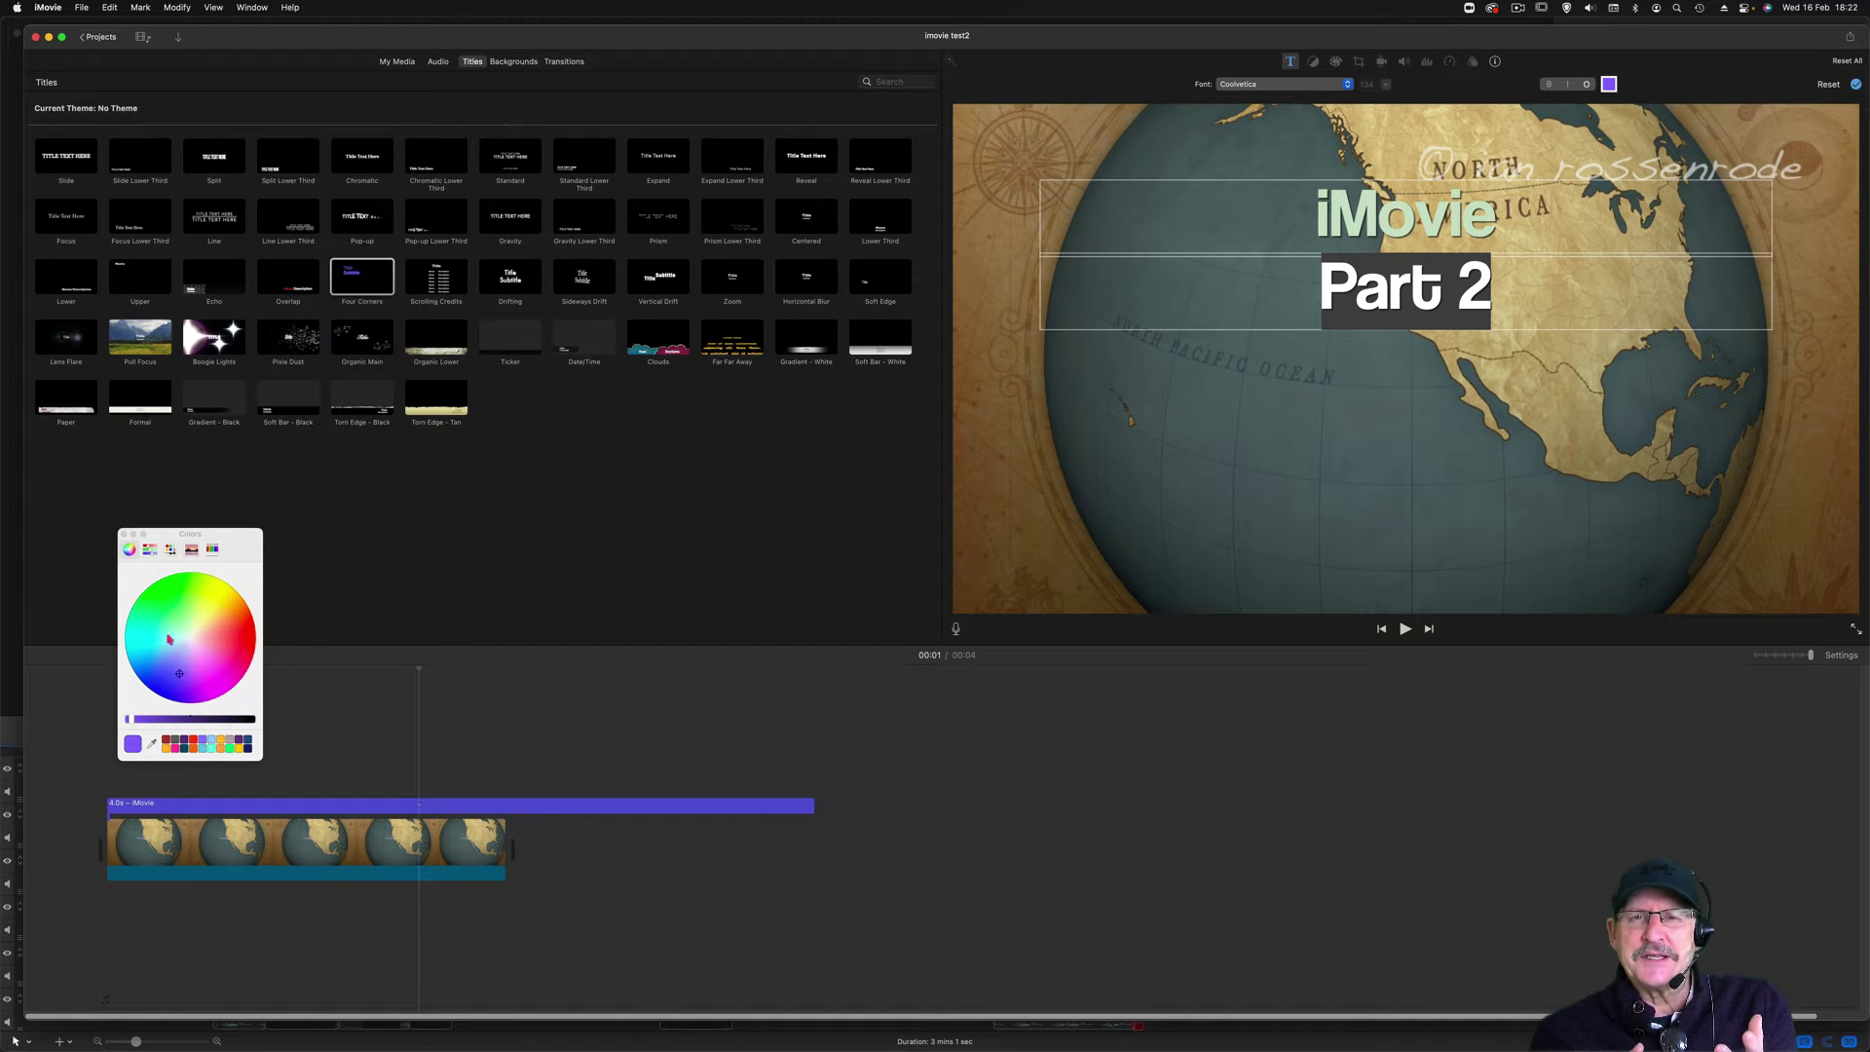
drag(206, 624, 191, 631)
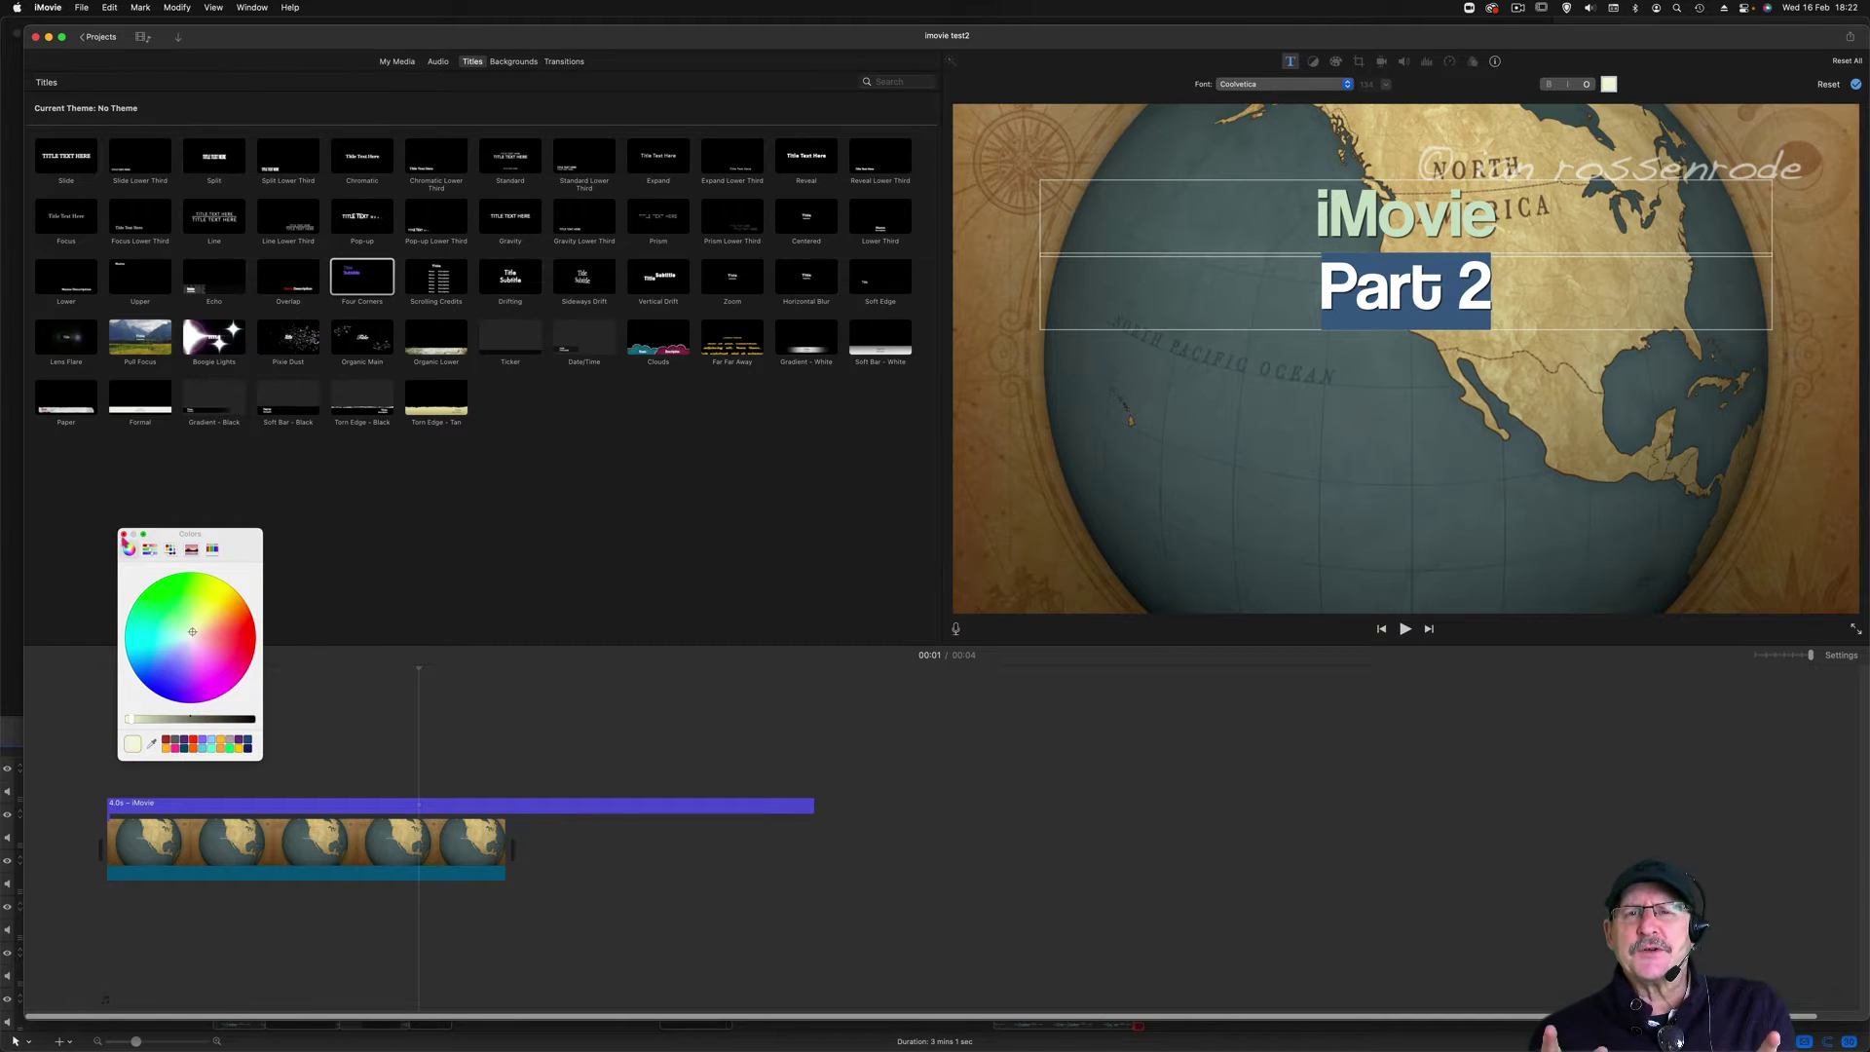
click(125, 535)
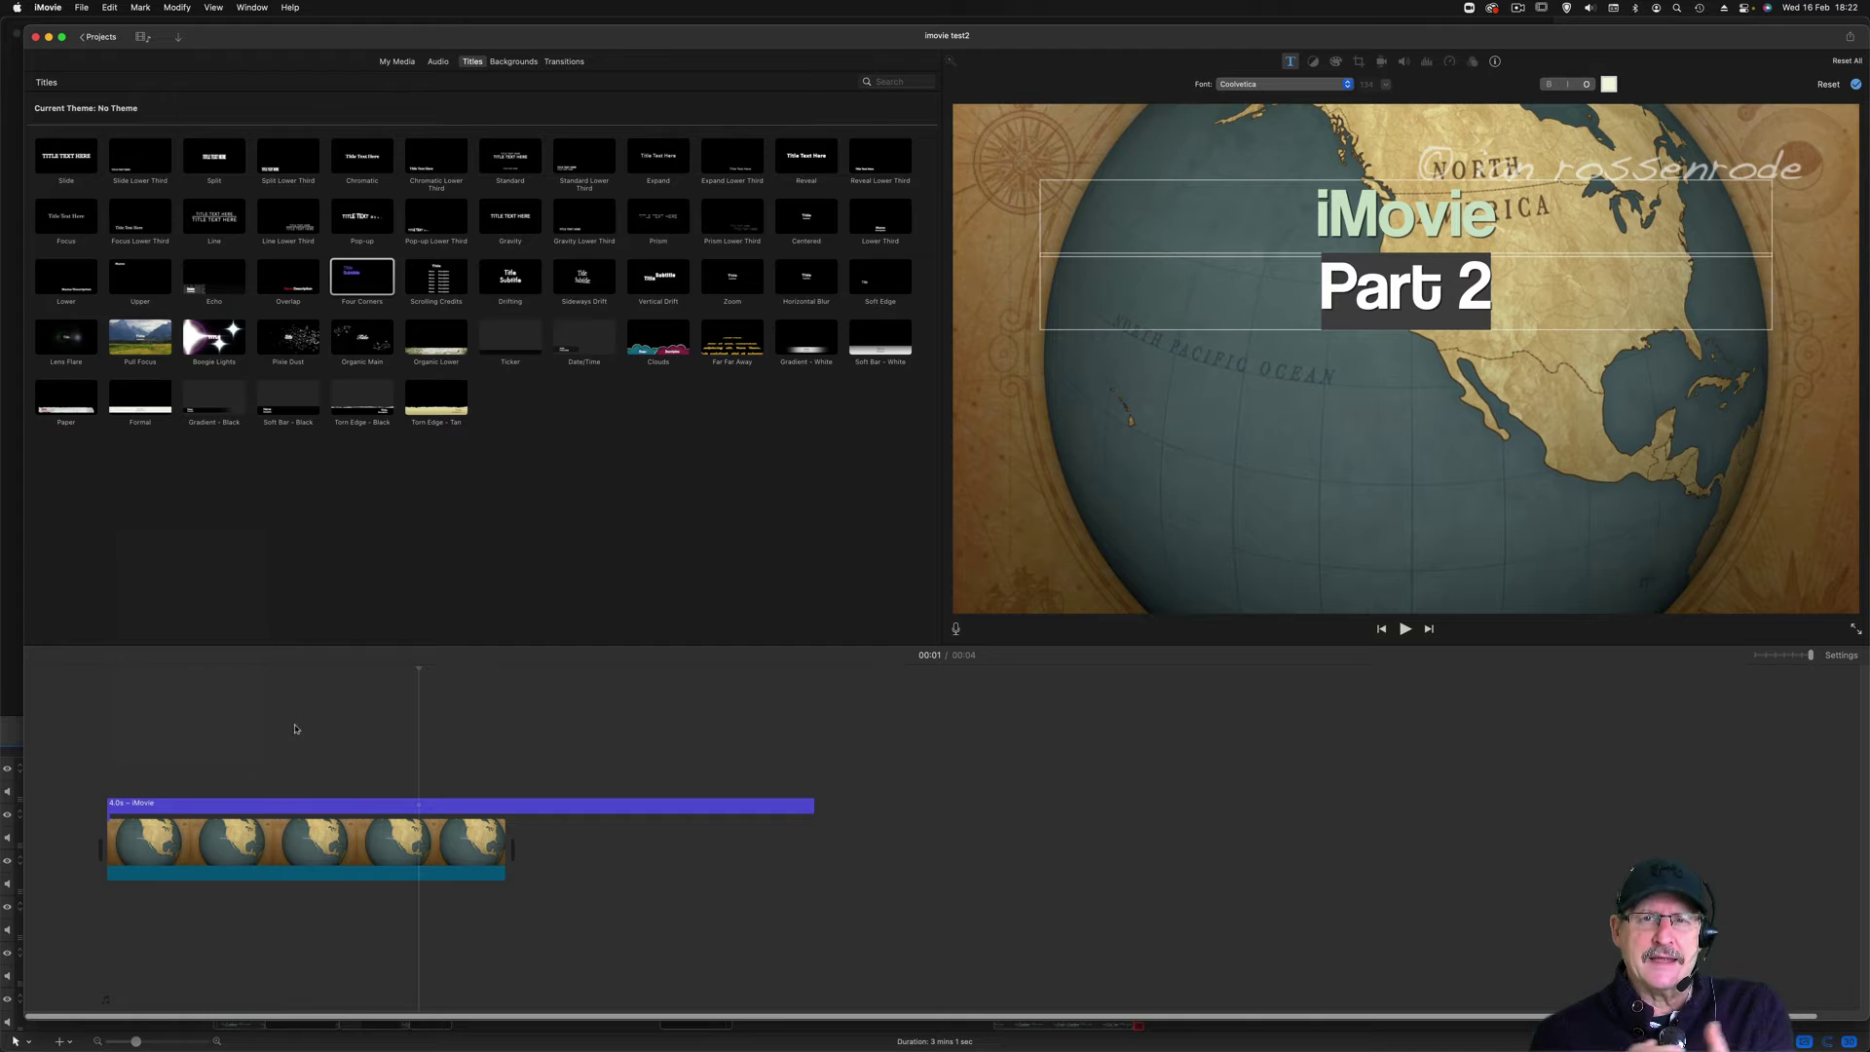
Play the movie from the start of the globe clip to check the recoloured title.
click(295, 729)
click(238, 801)
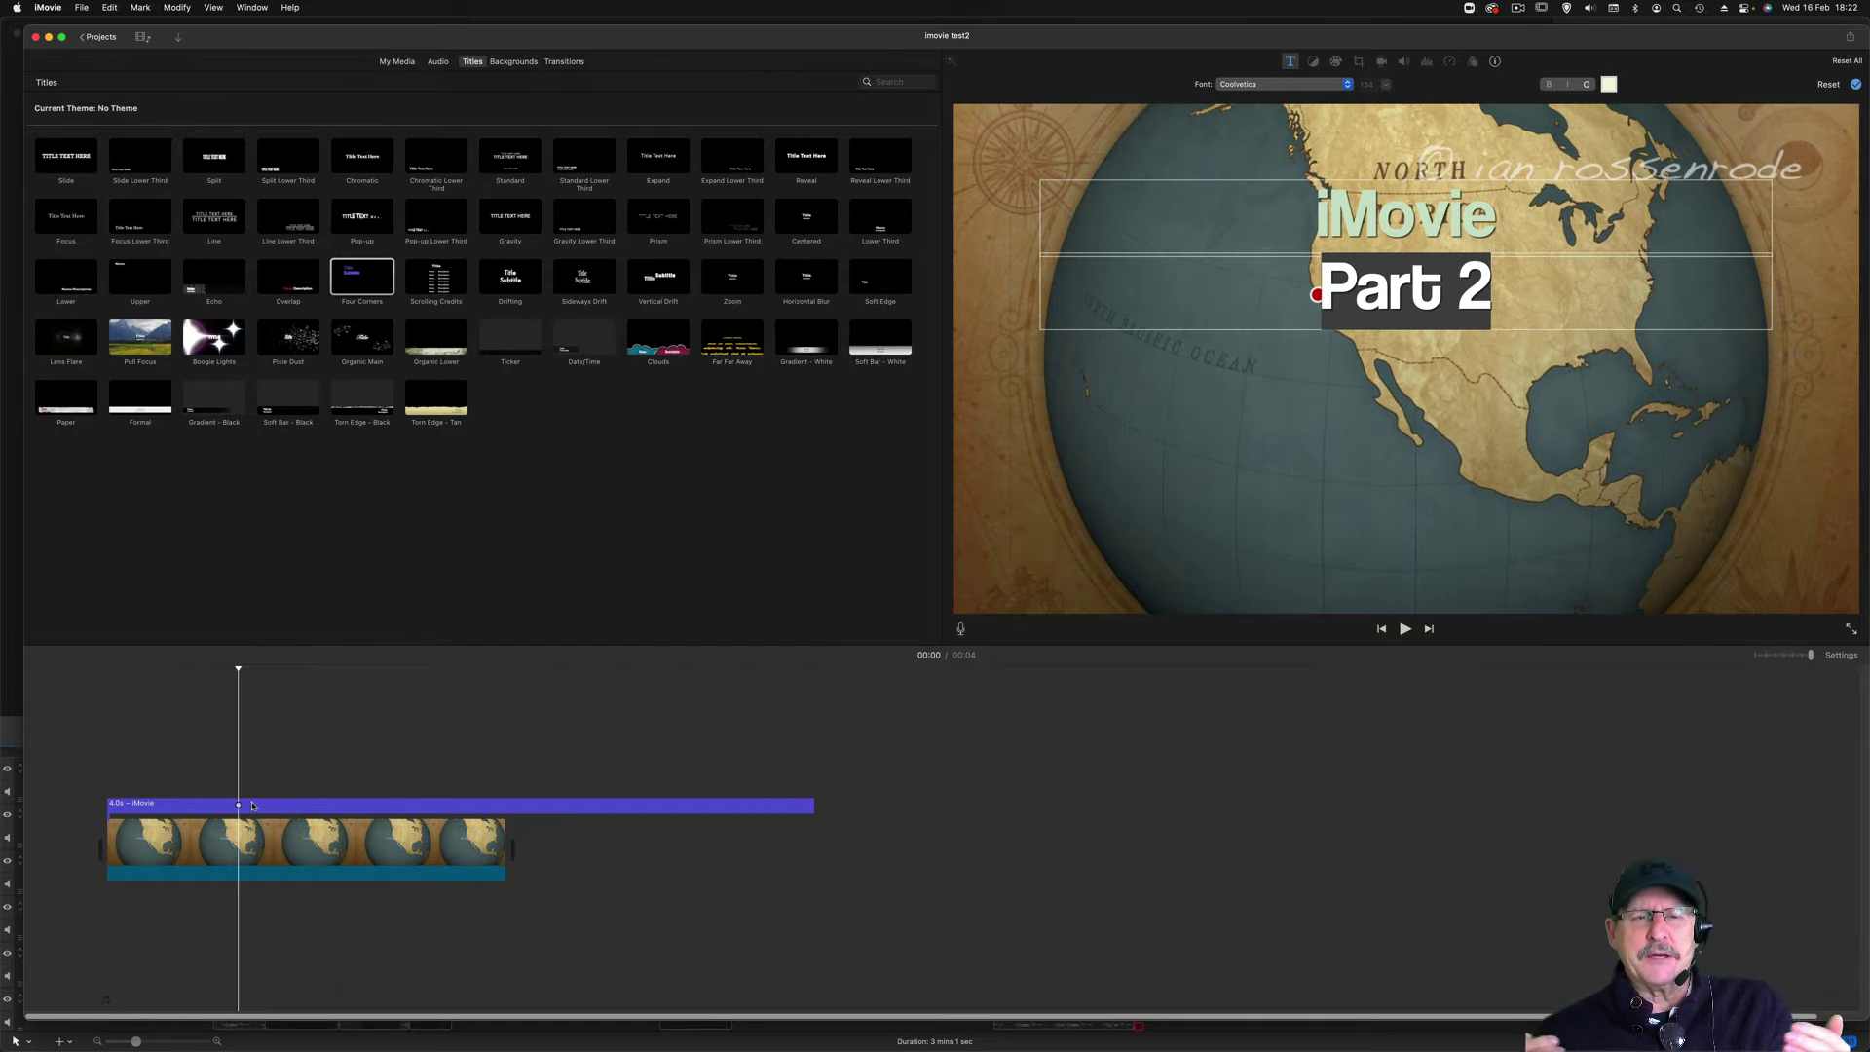
click(252, 806)
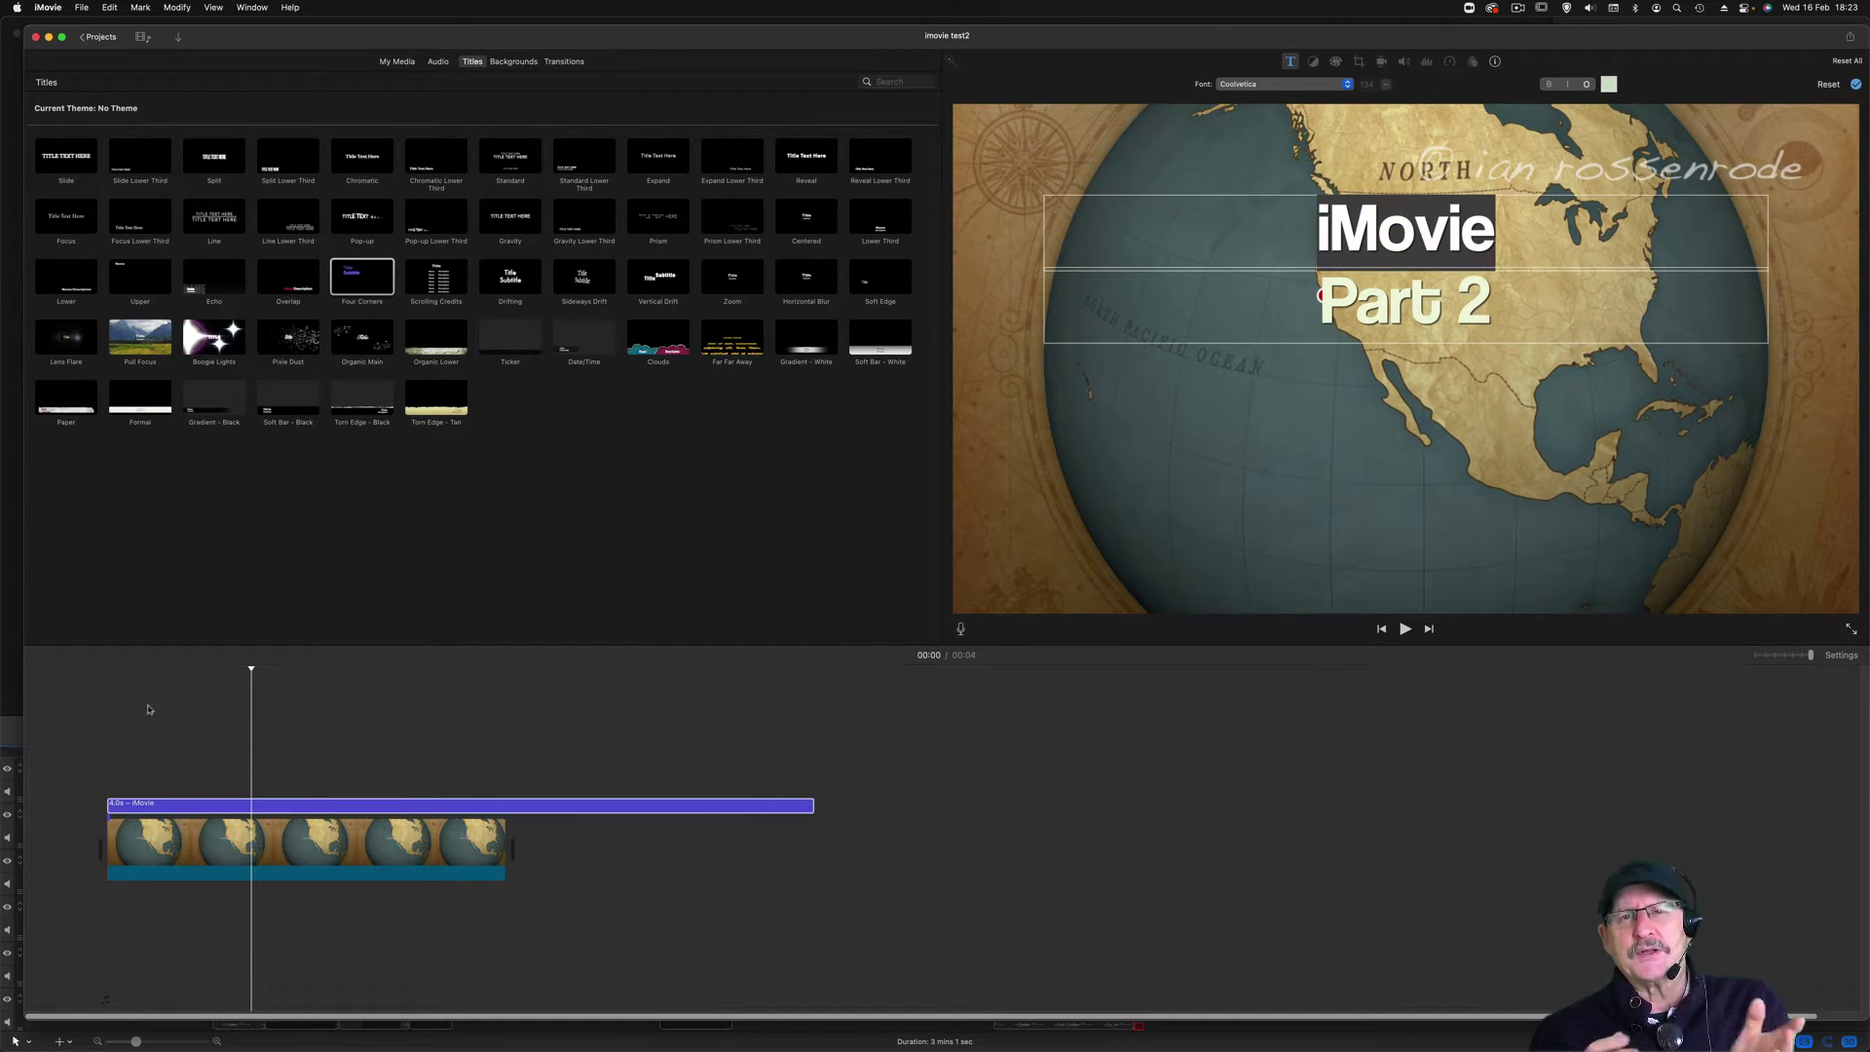
click(114, 681)
key(space)
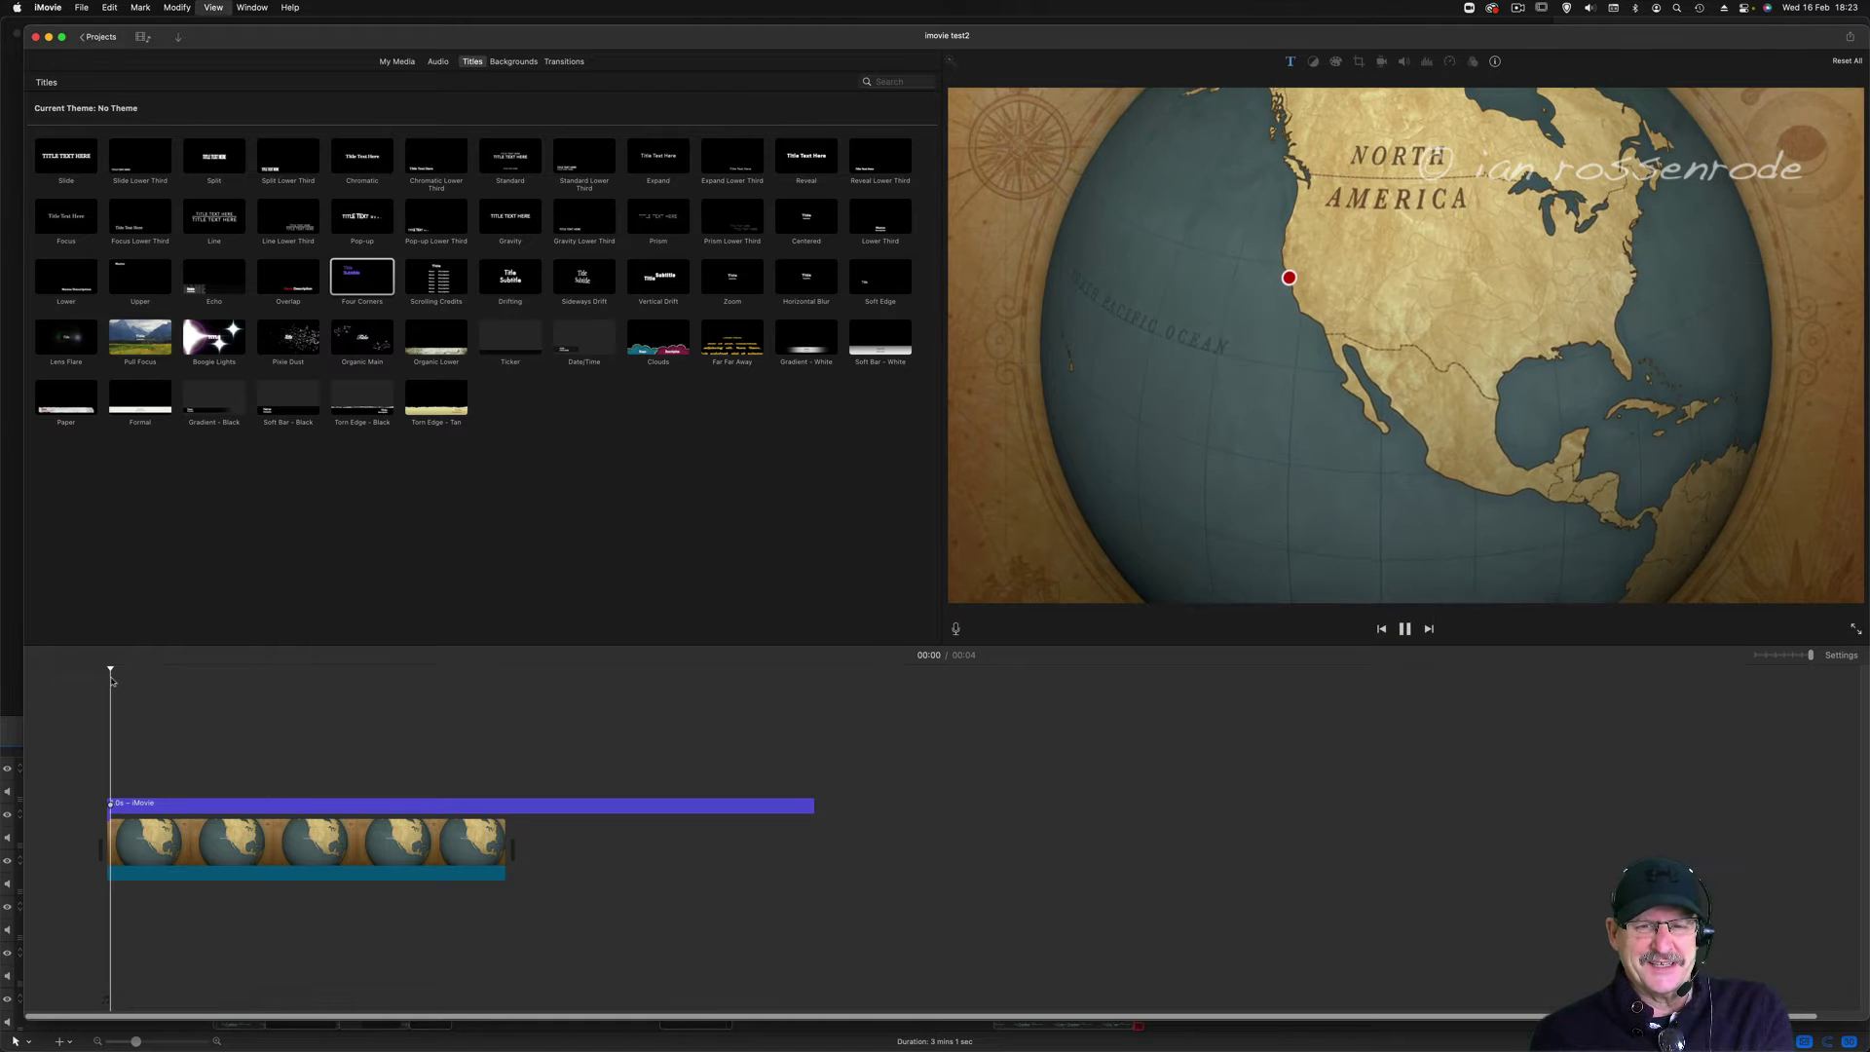
click(102, 682)
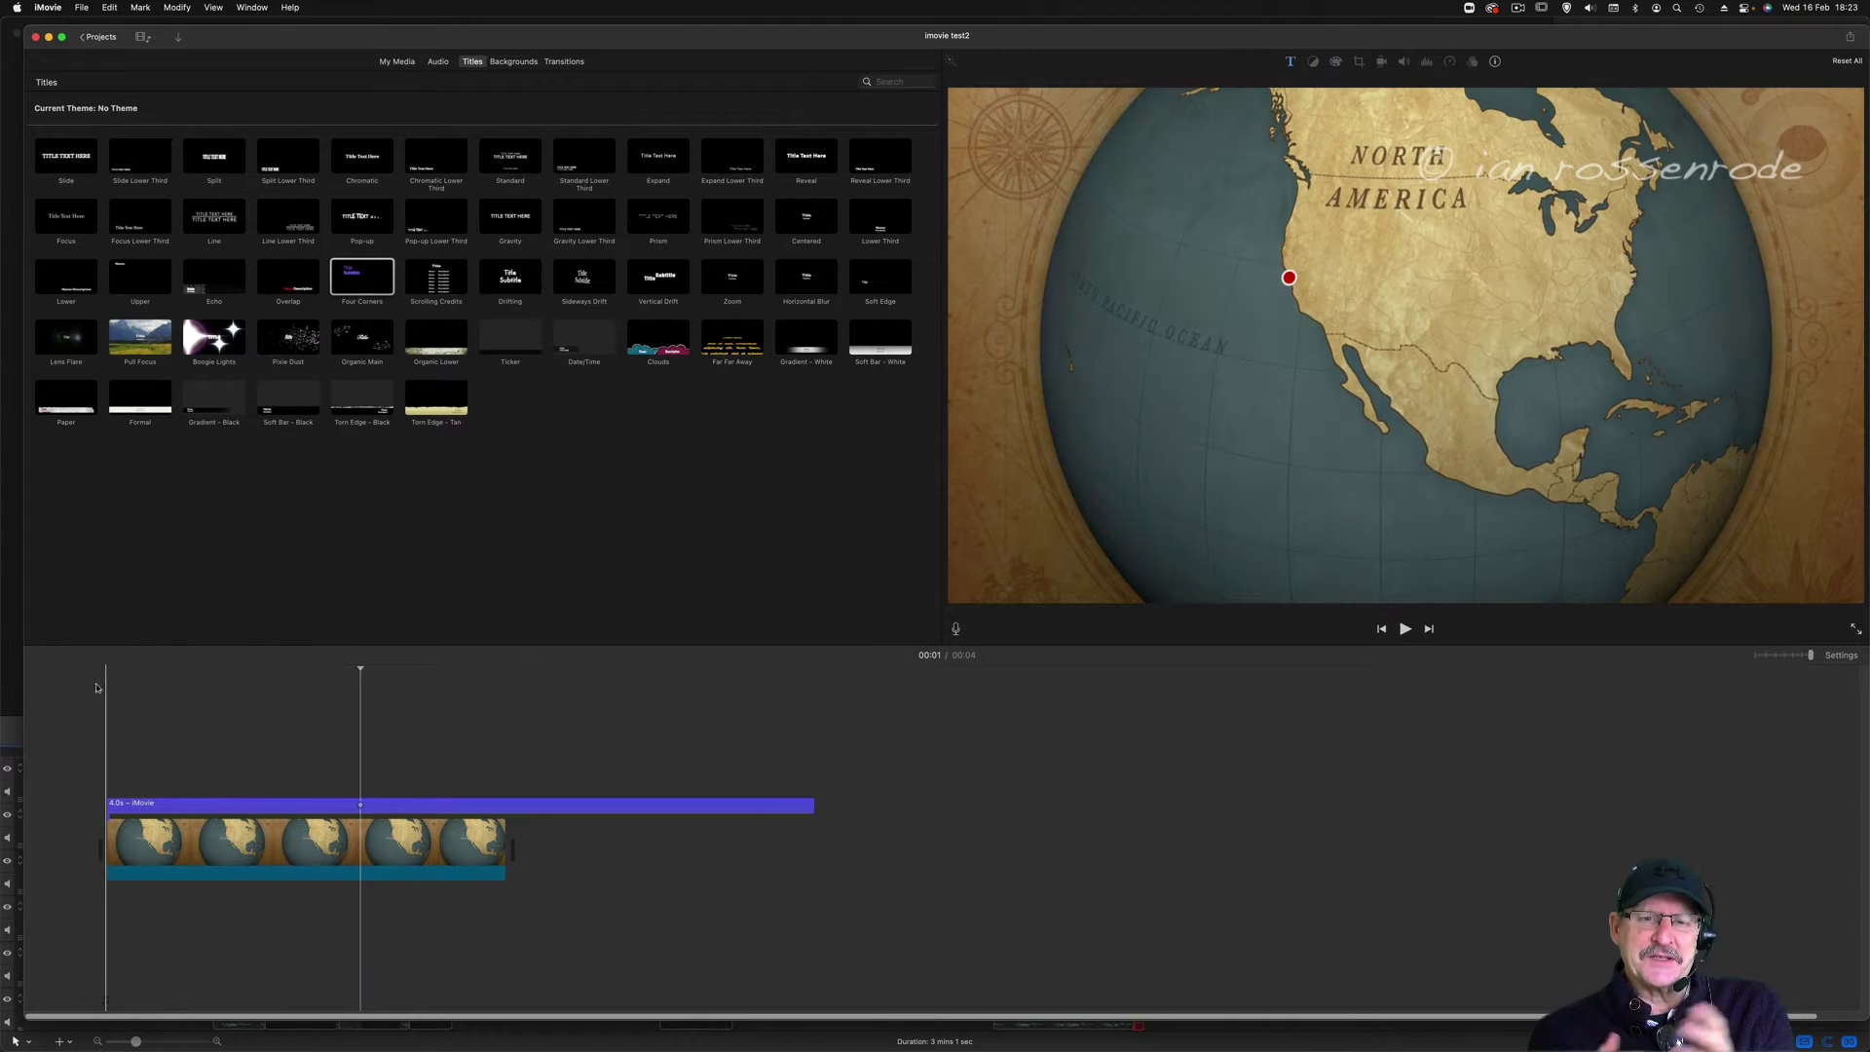
key(space)
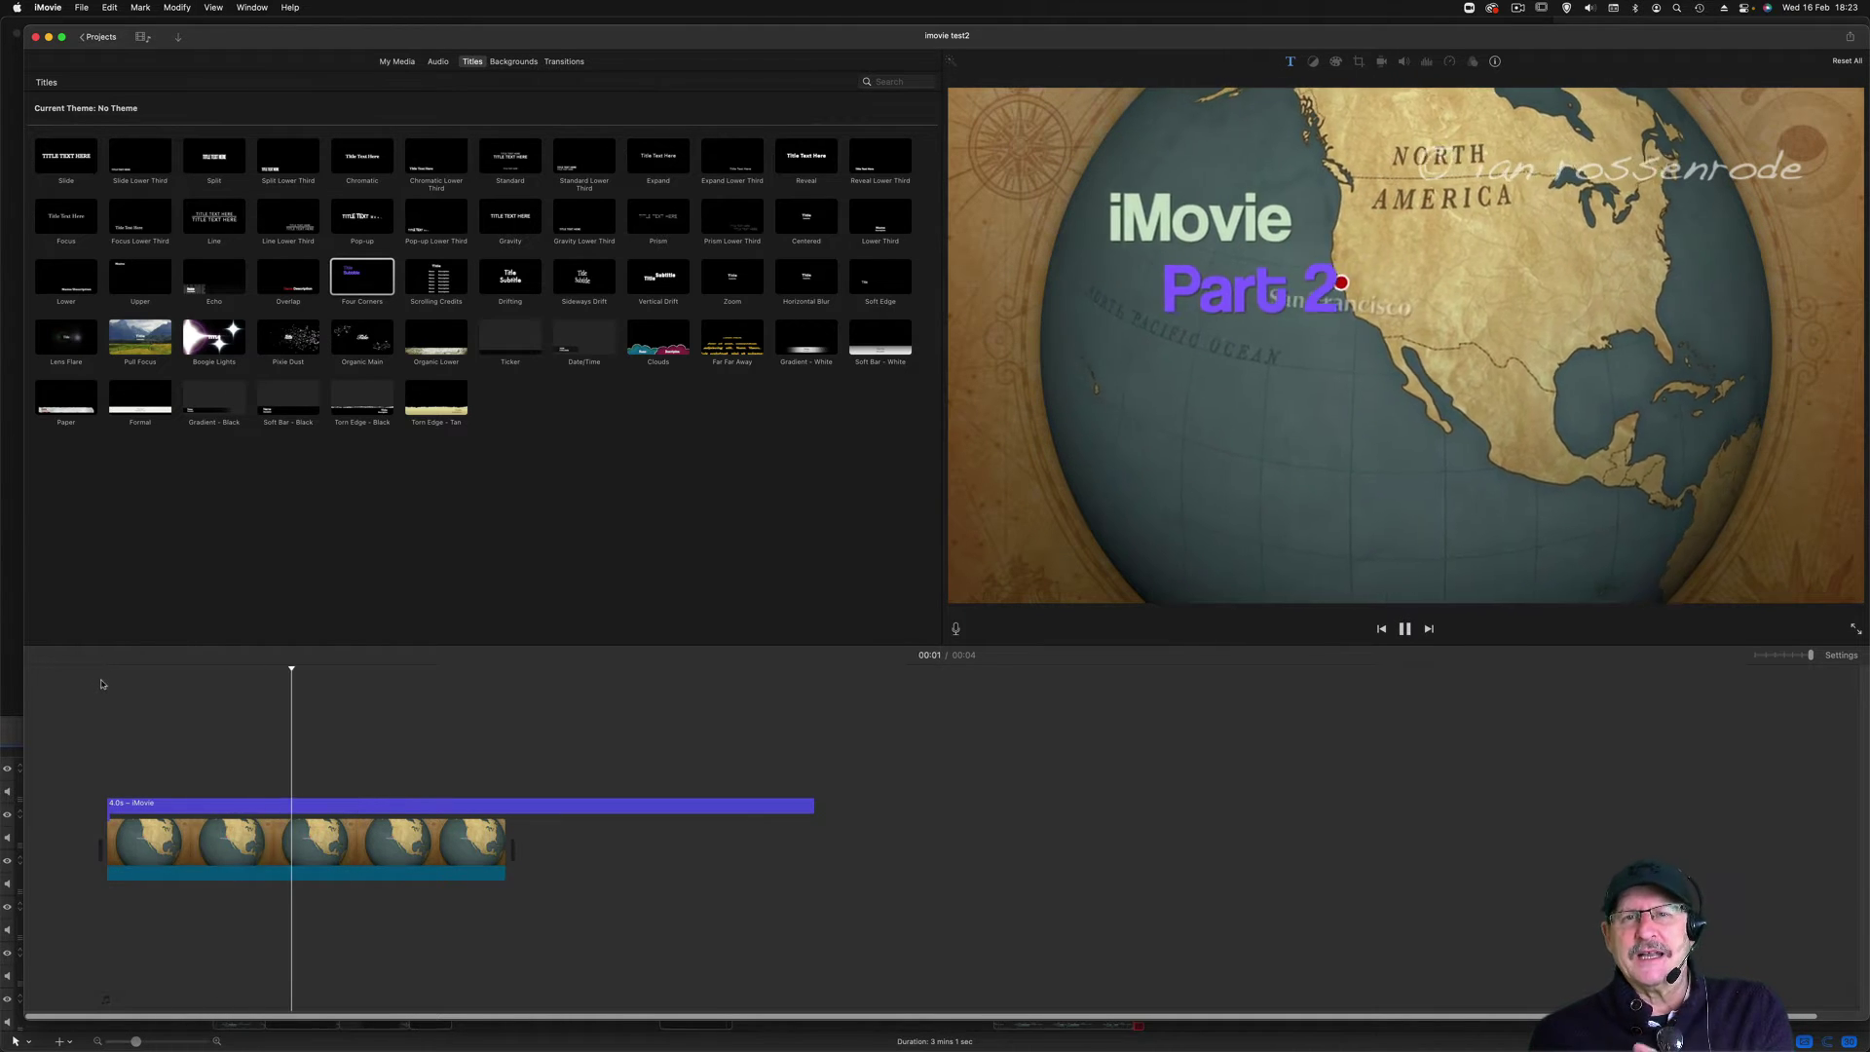
key(space)
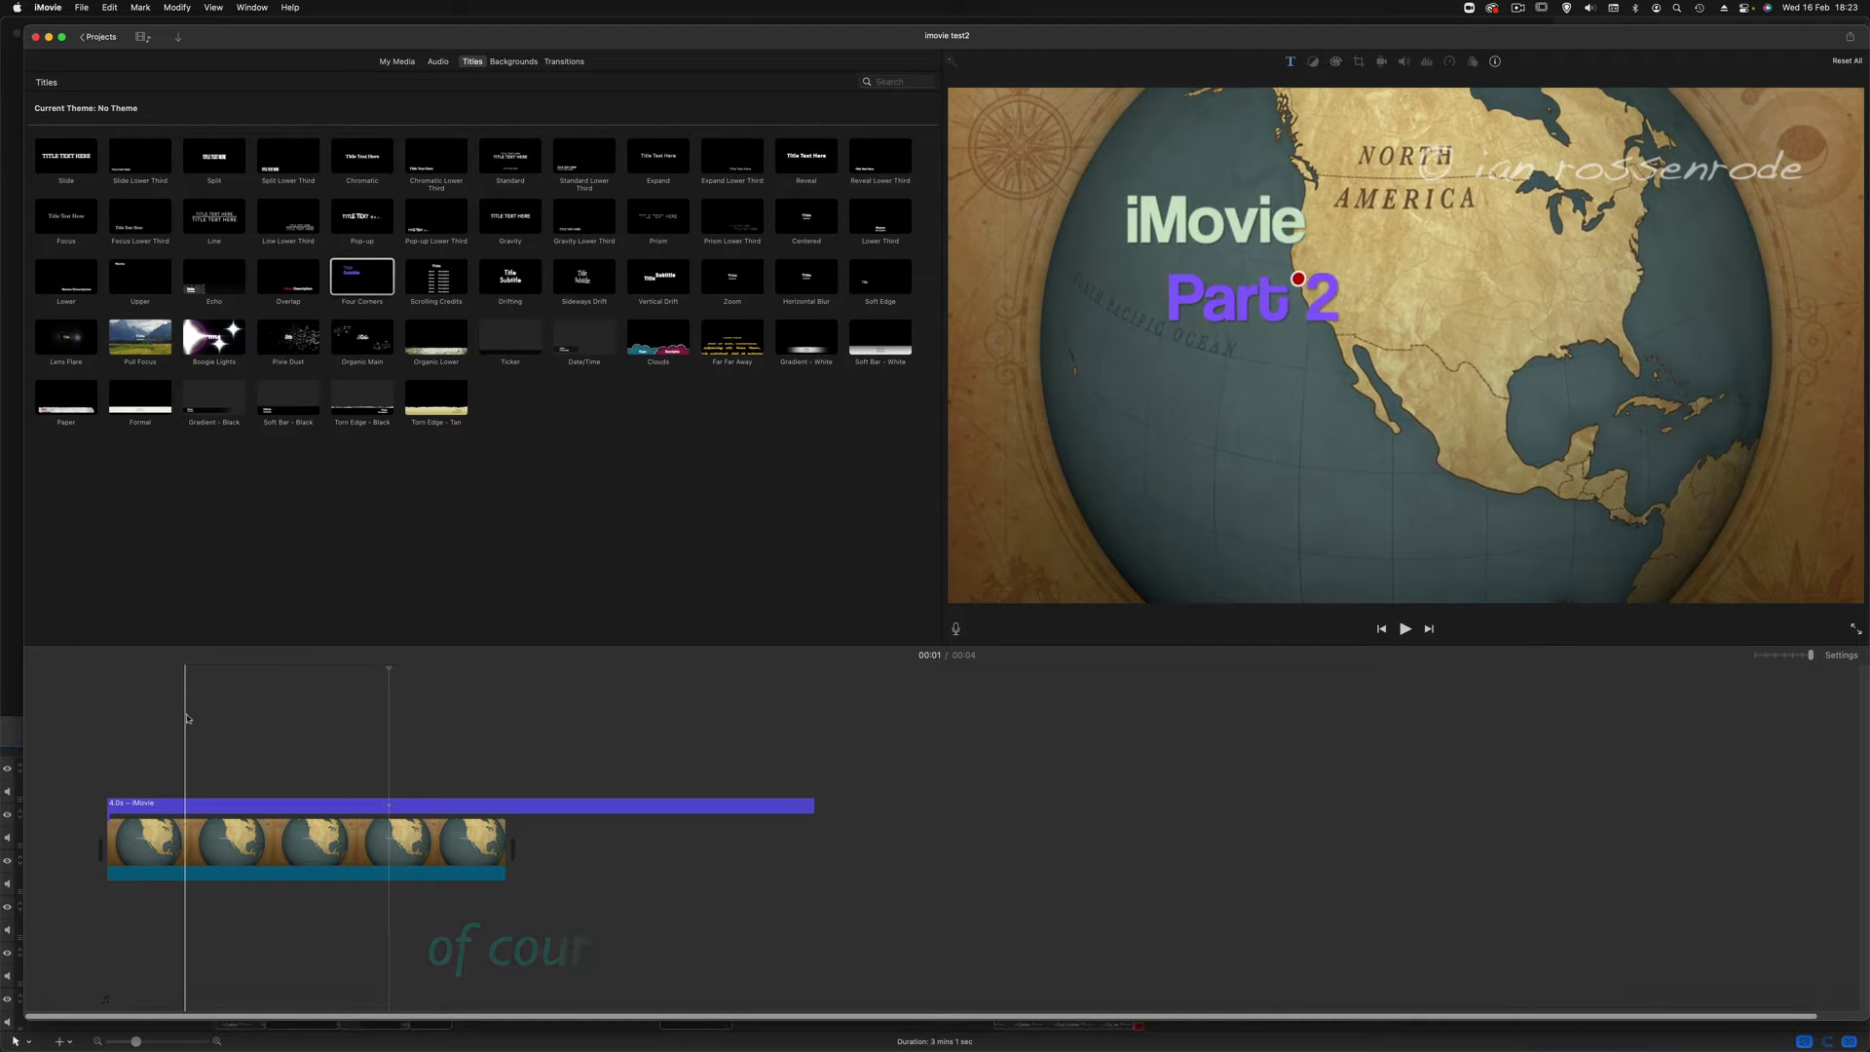
Replace the title above the globe clip with the Overlap title style.
drag(288, 278, 293, 806)
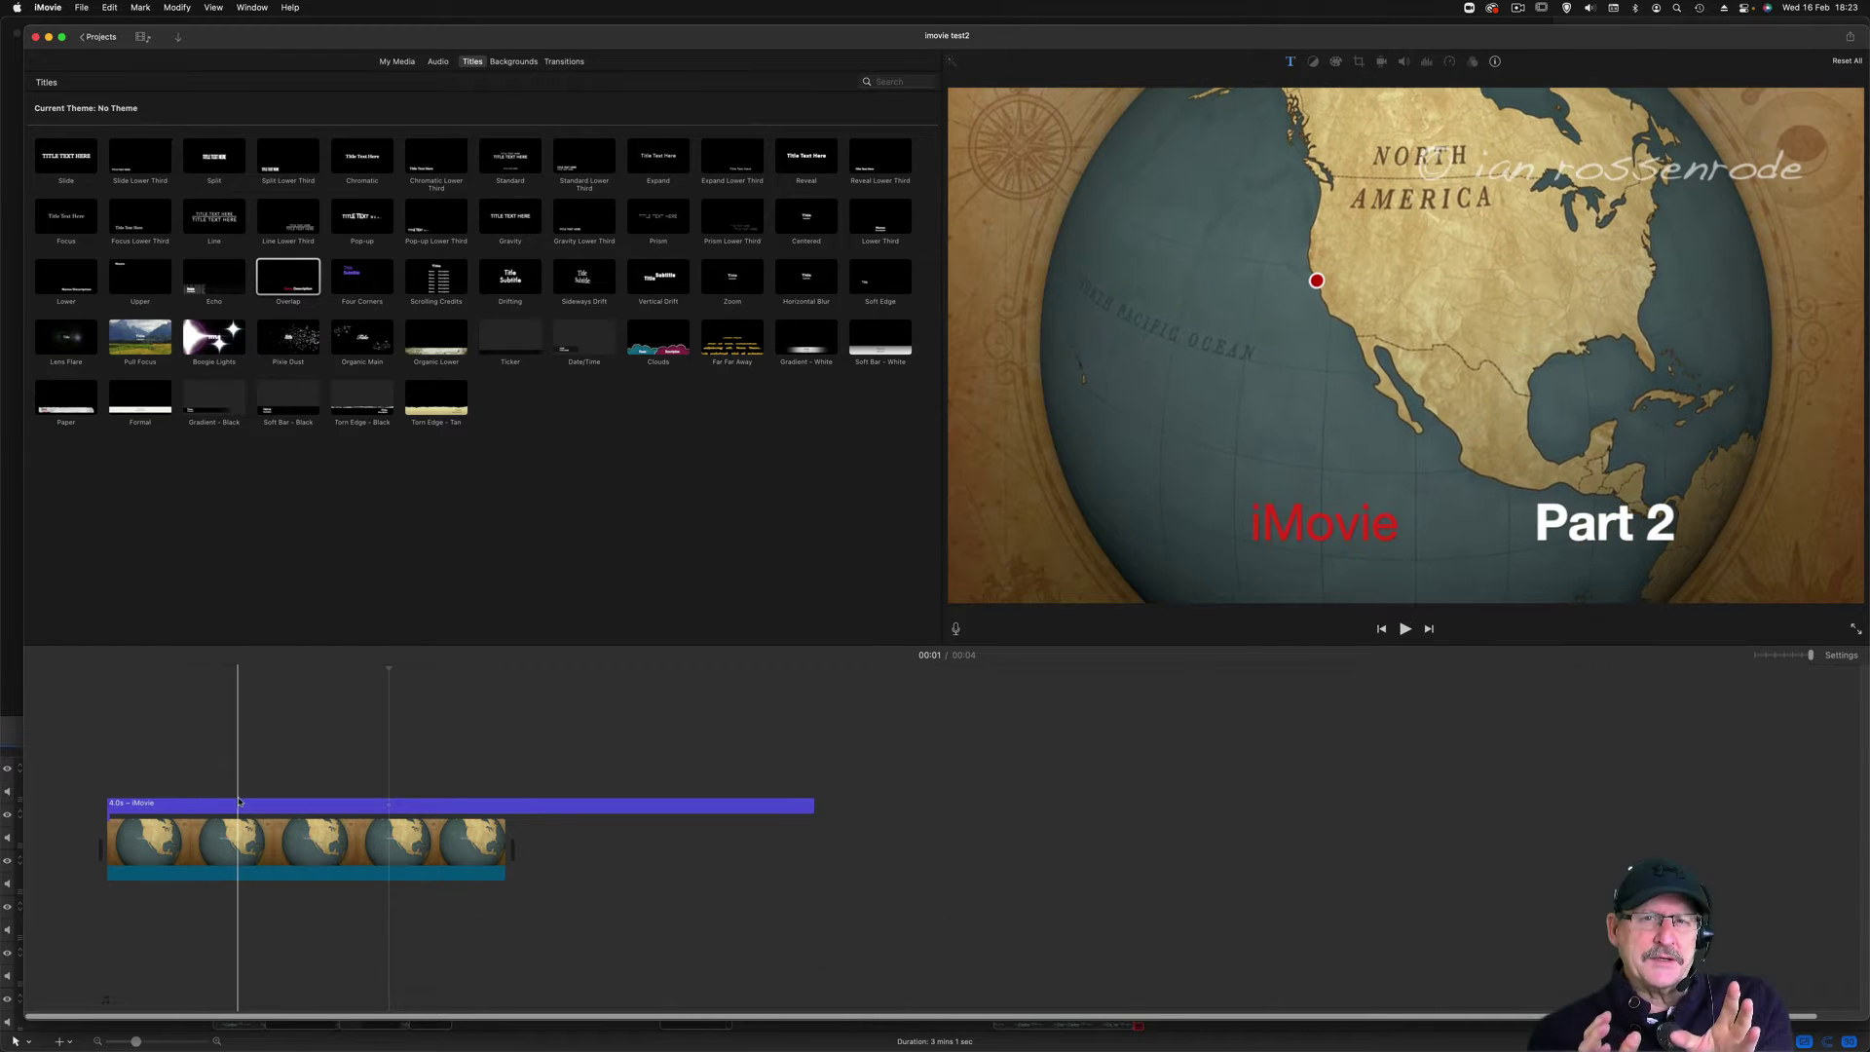
Preview several transition styles and add the Wipe Up transition at the end of the globe clip.
click(564, 62)
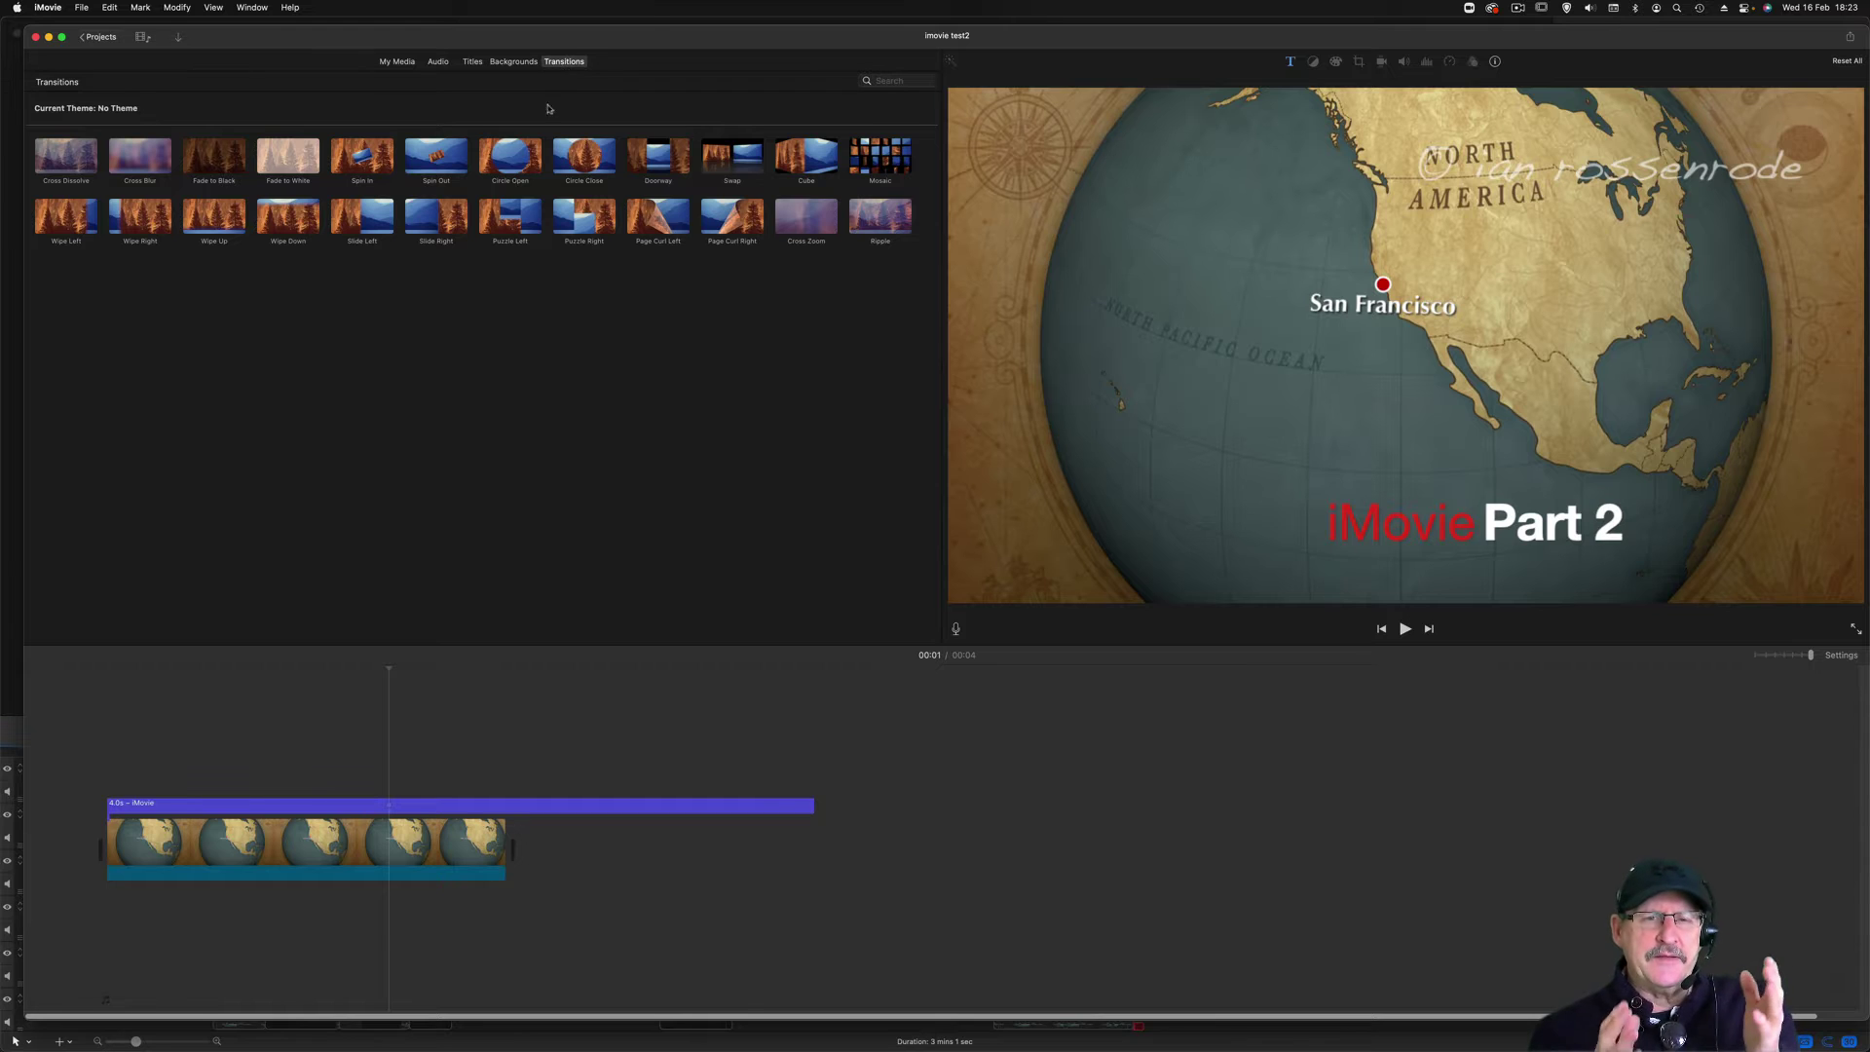
mouse_move(439, 158)
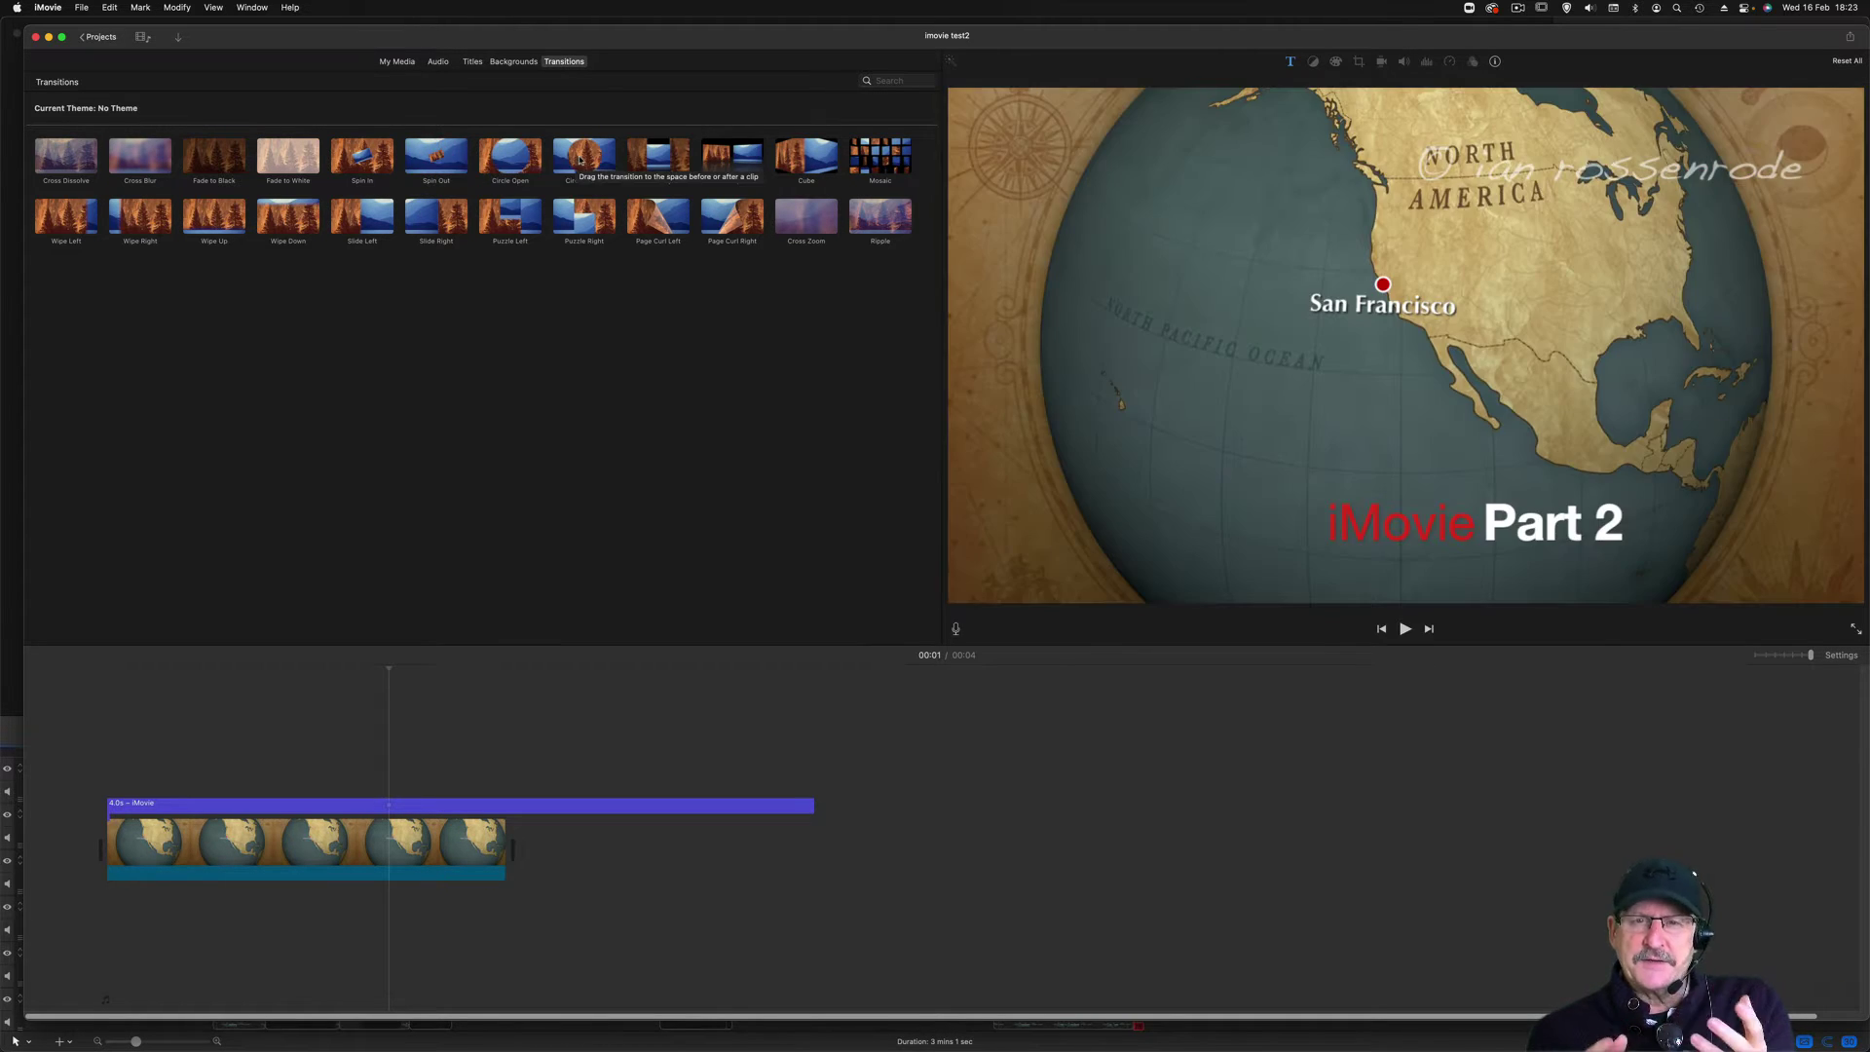
mouse_move(595, 164)
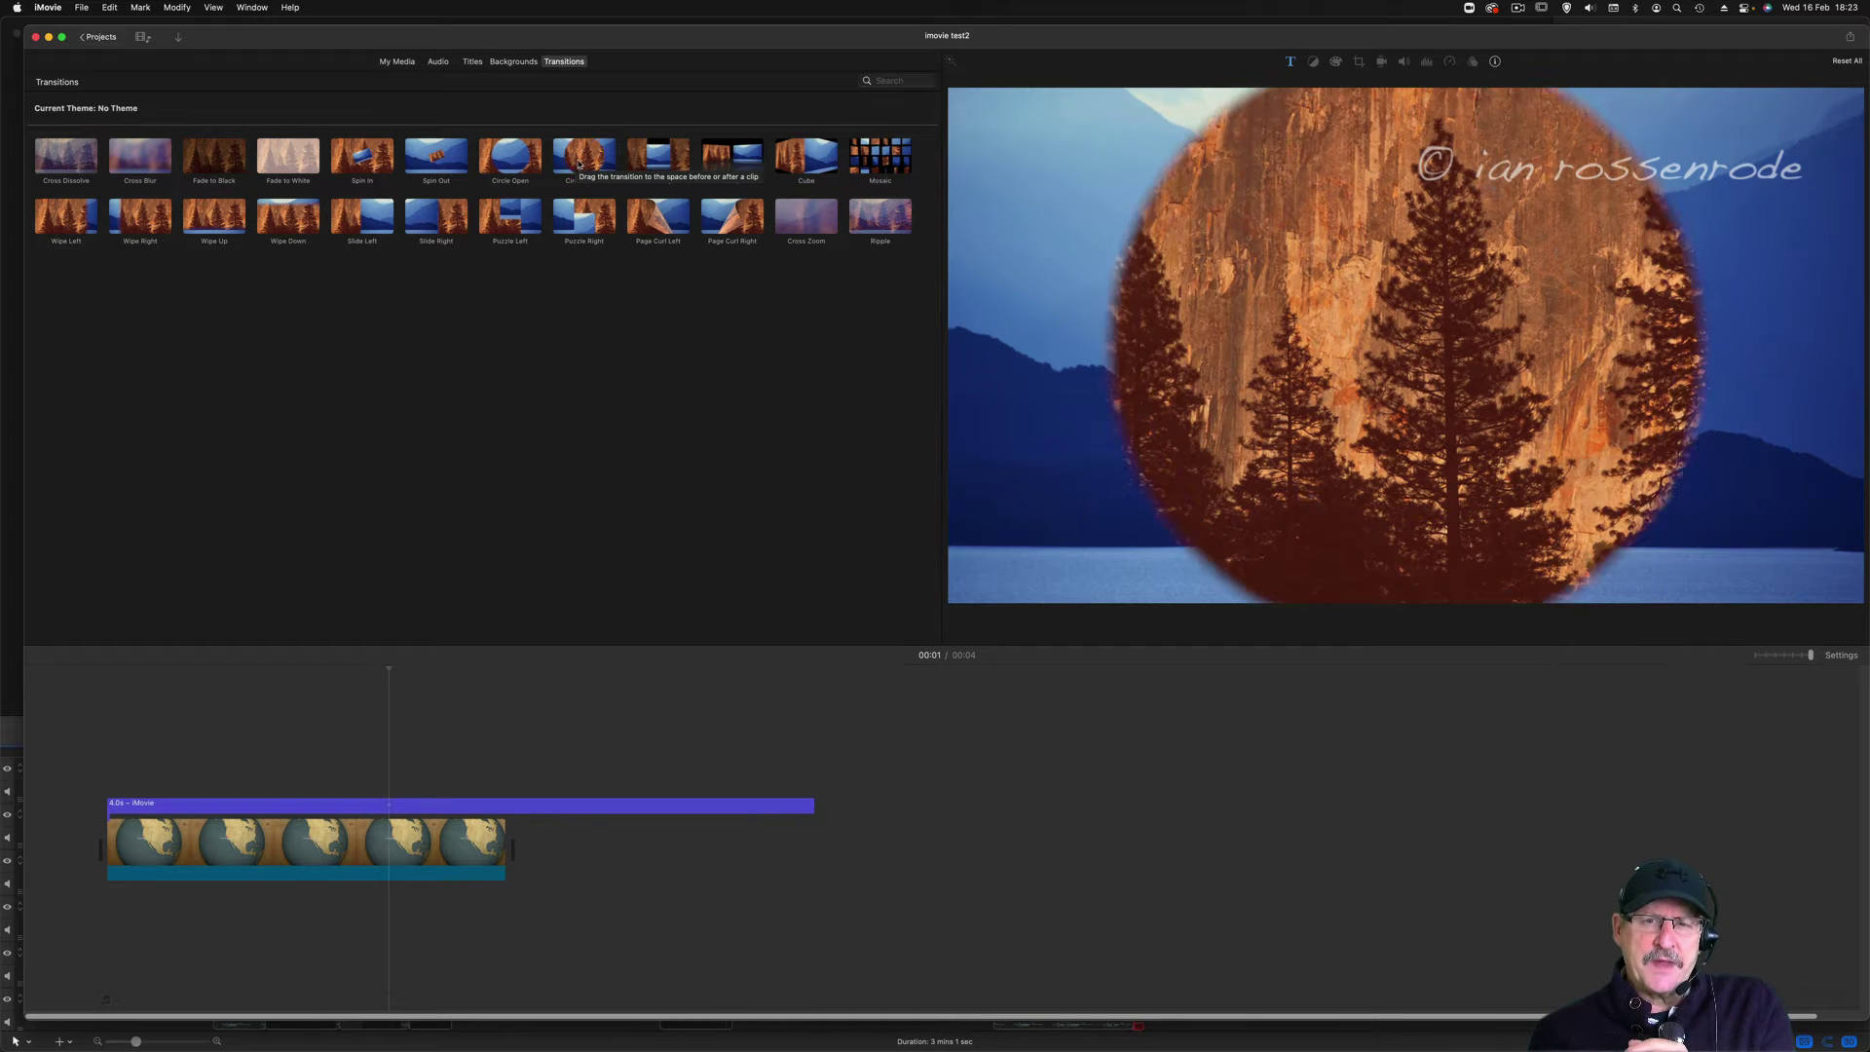
mouse_move(584, 216)
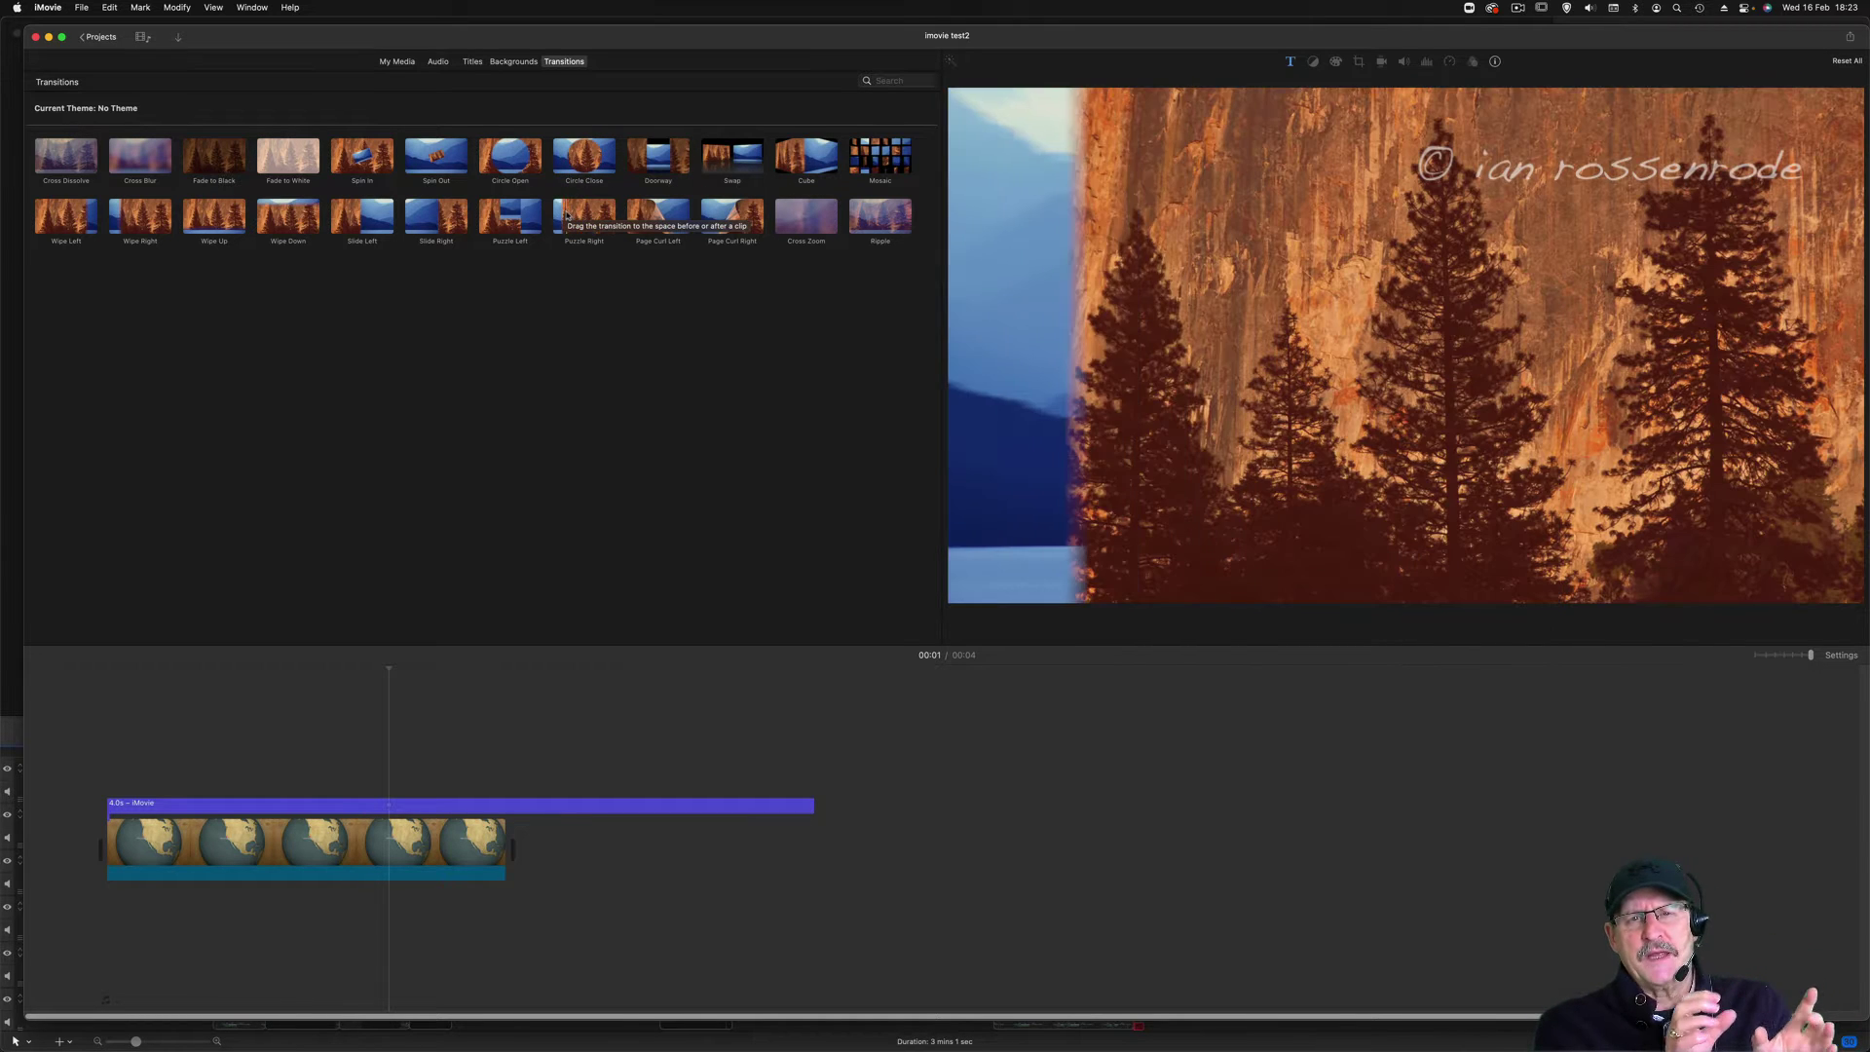
mouse_move(213, 221)
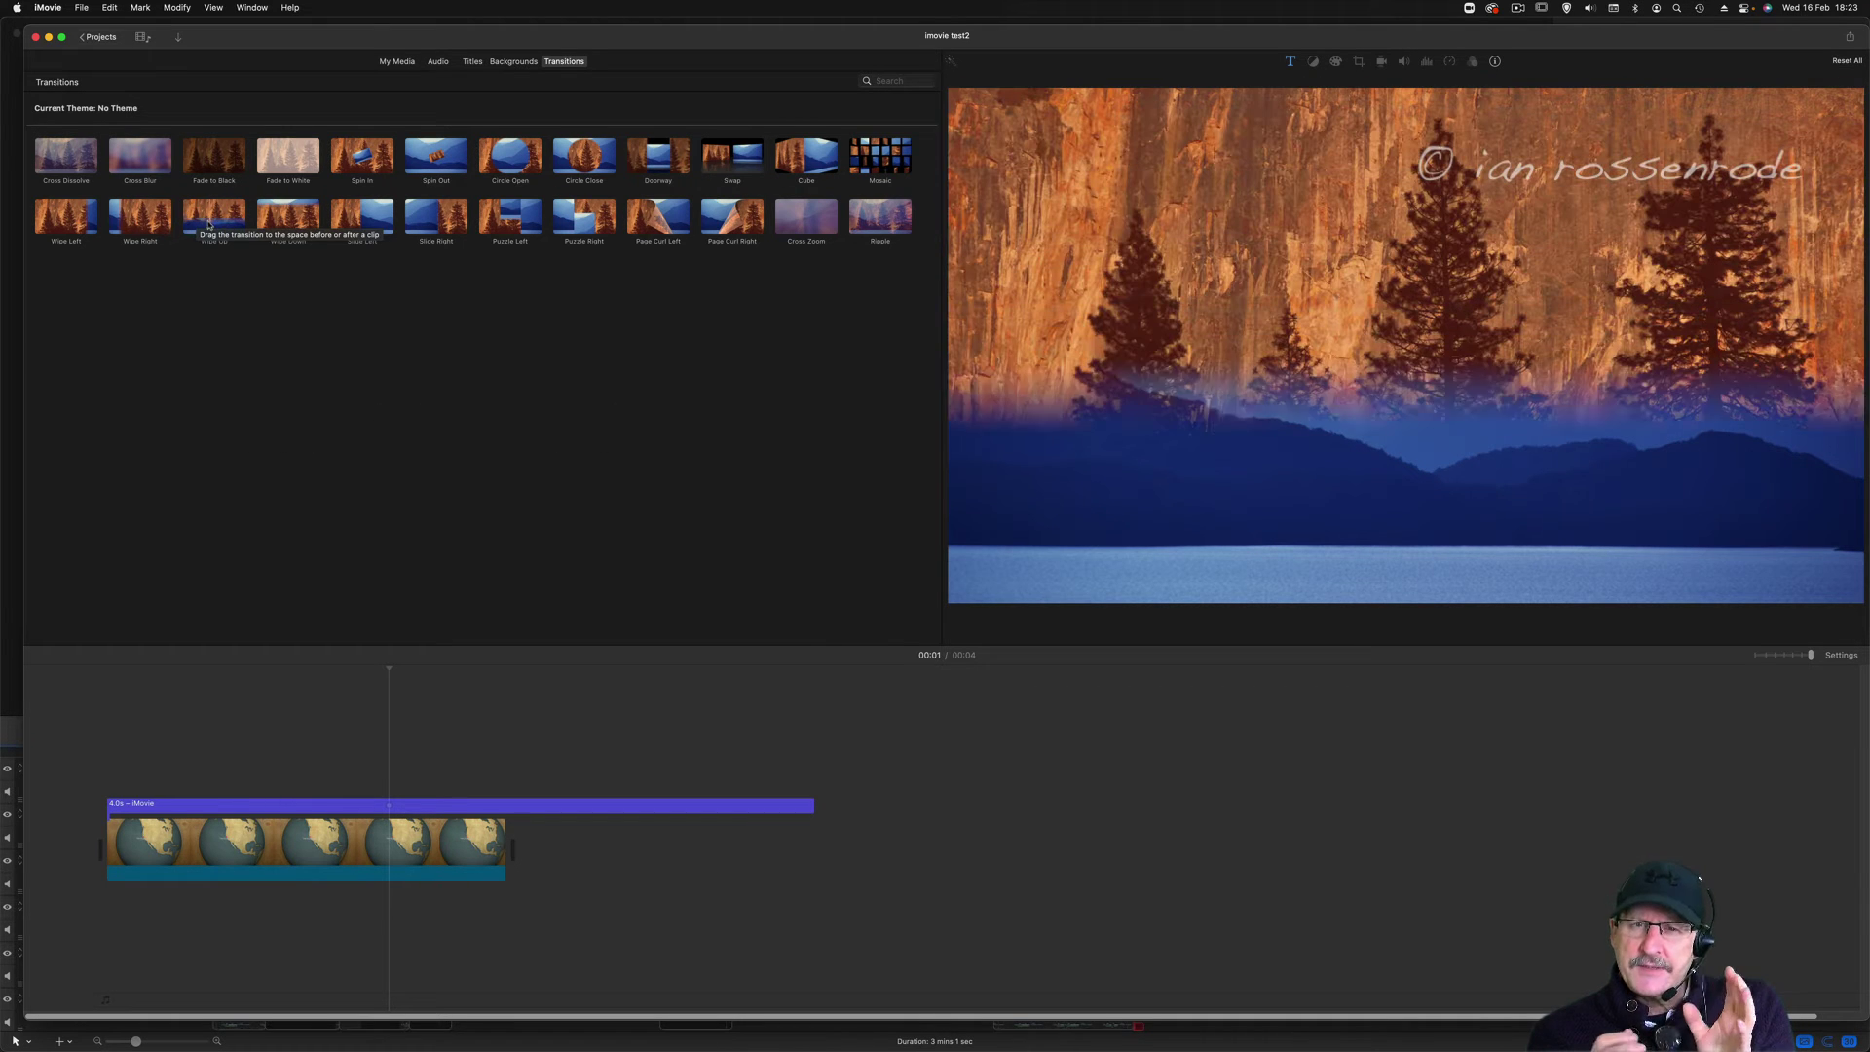
drag(208, 224, 345, 849)
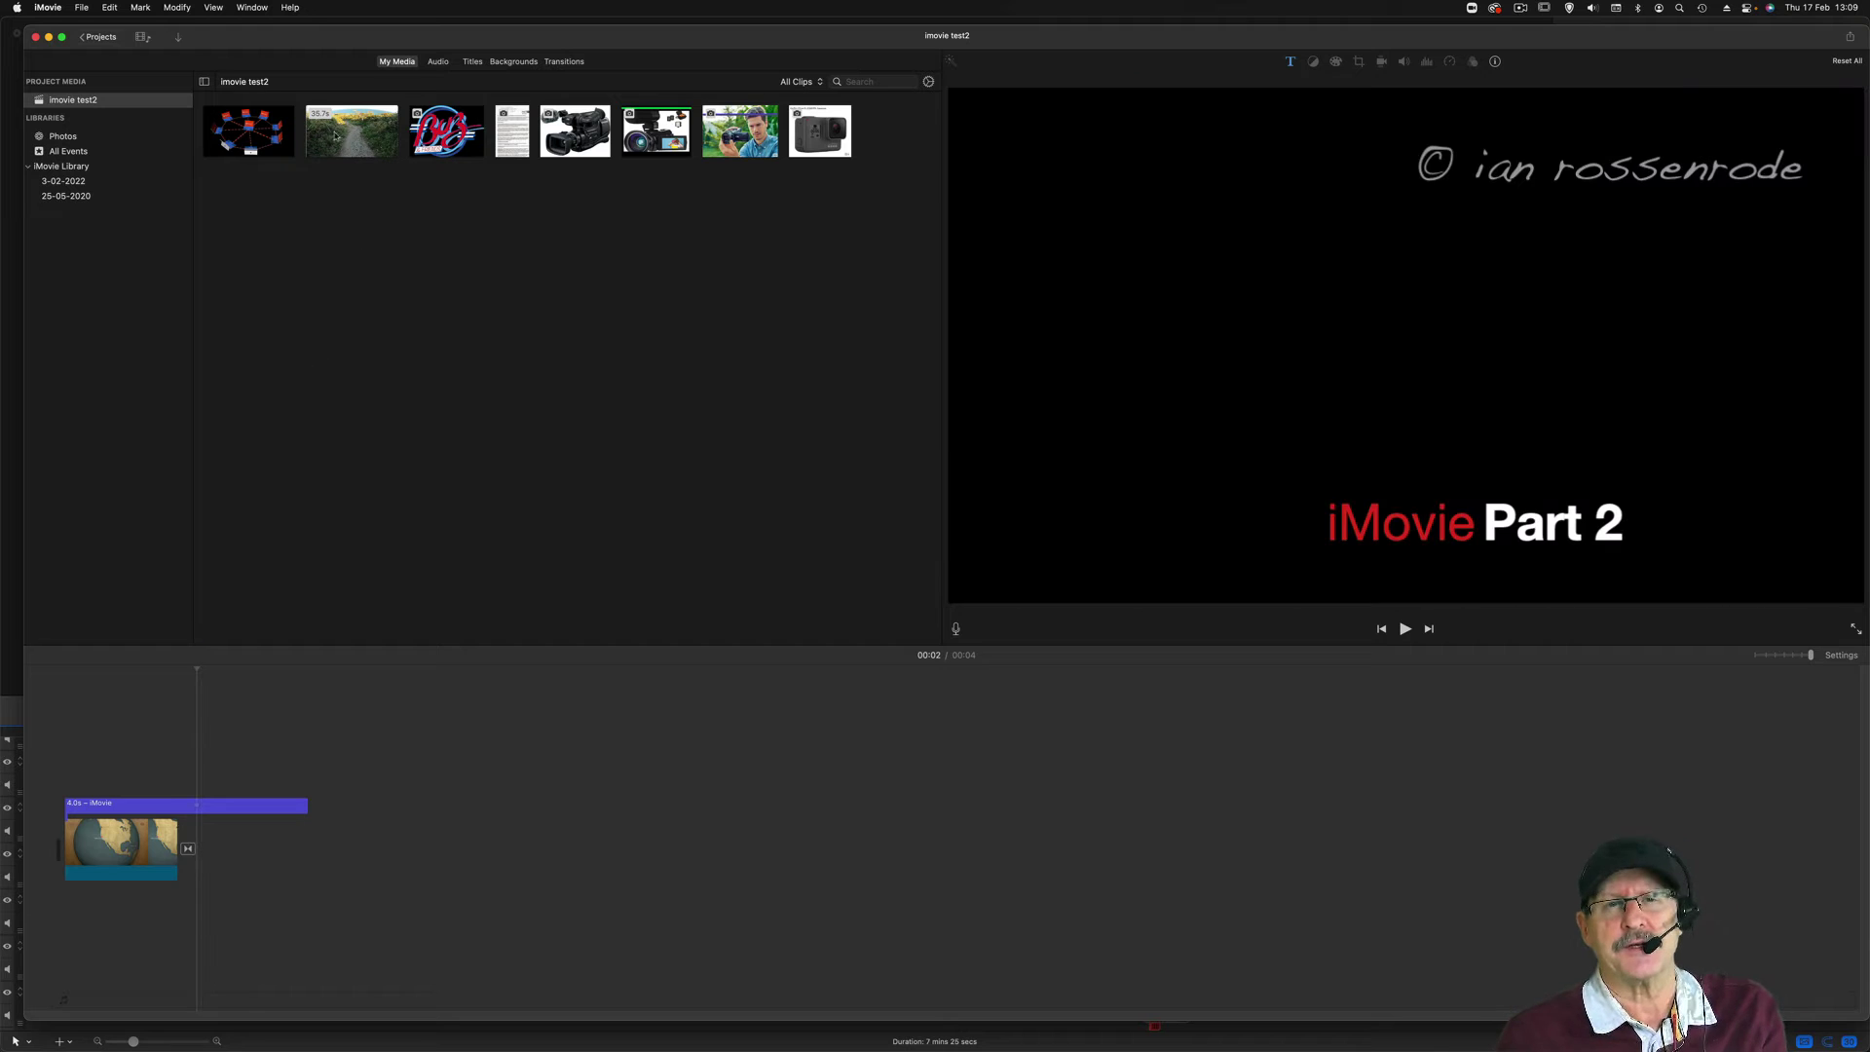
Add the coastal path video to the timeline directly after the transition that ends the globe clip.
drag(335, 135, 226, 855)
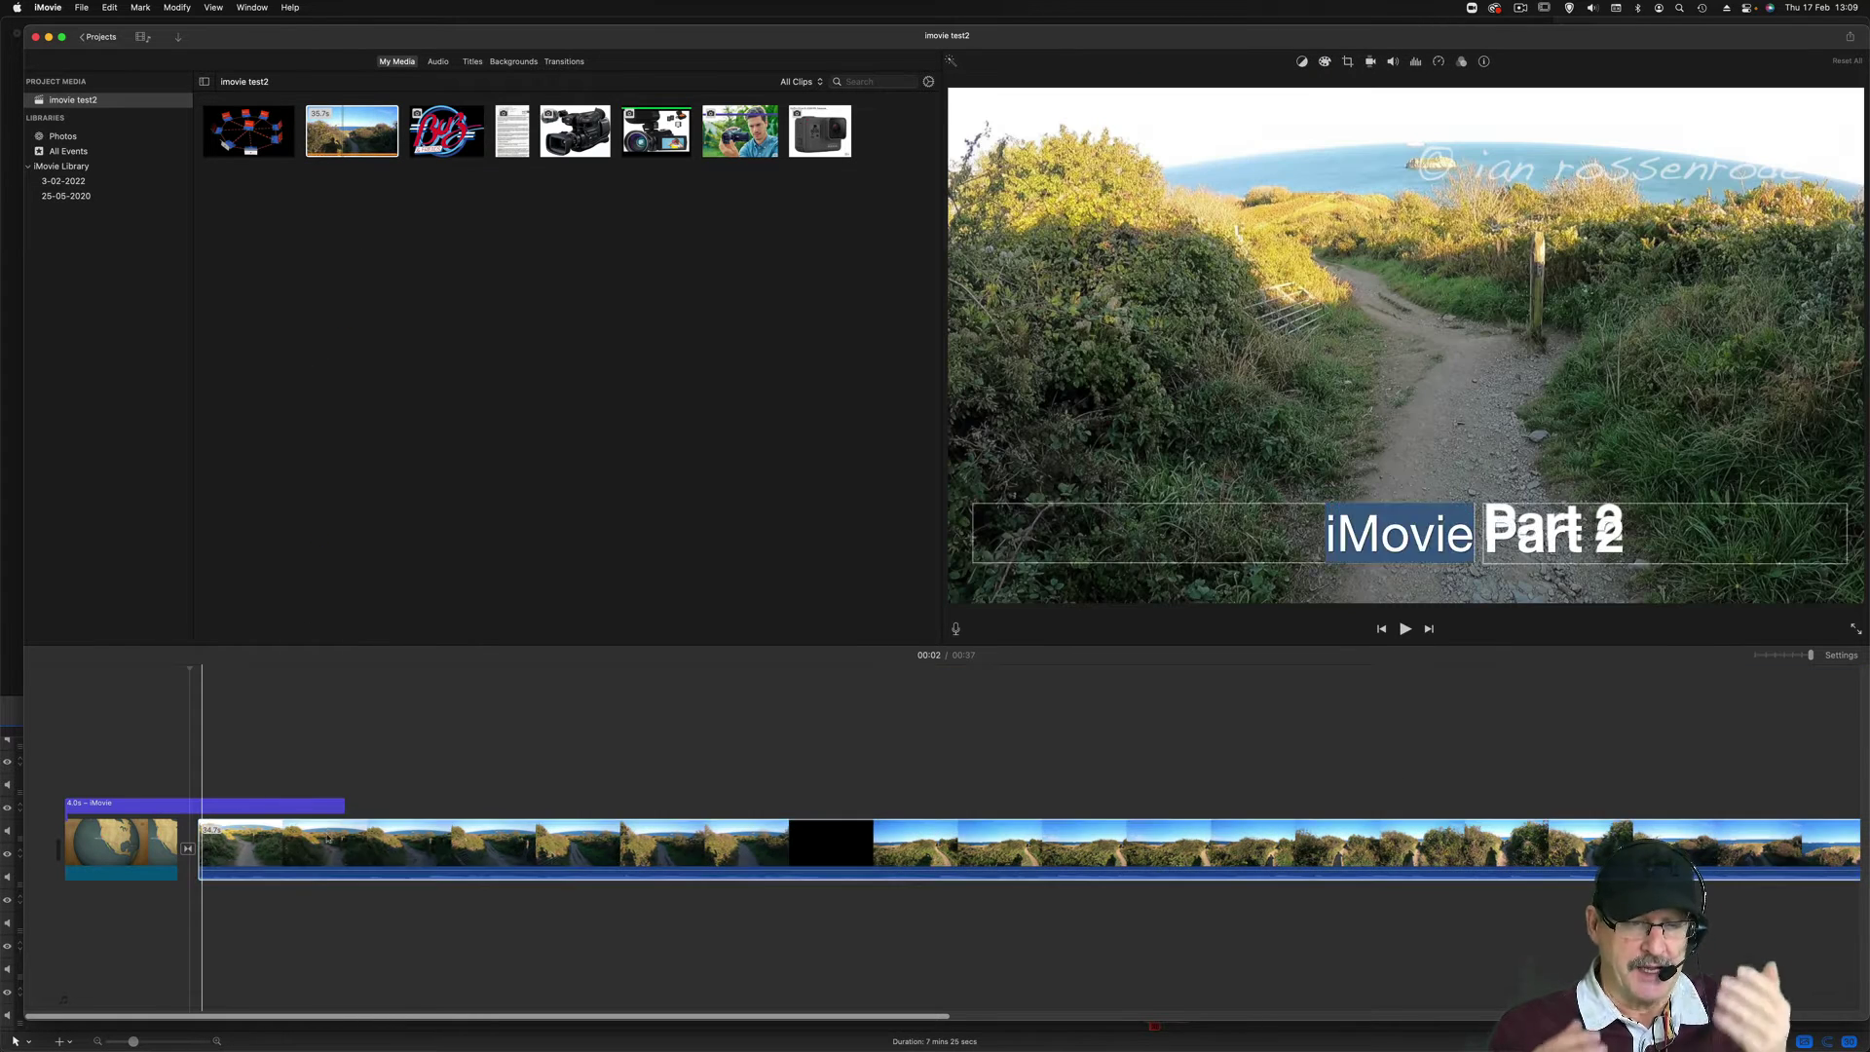
drag(400, 844, 407, 938)
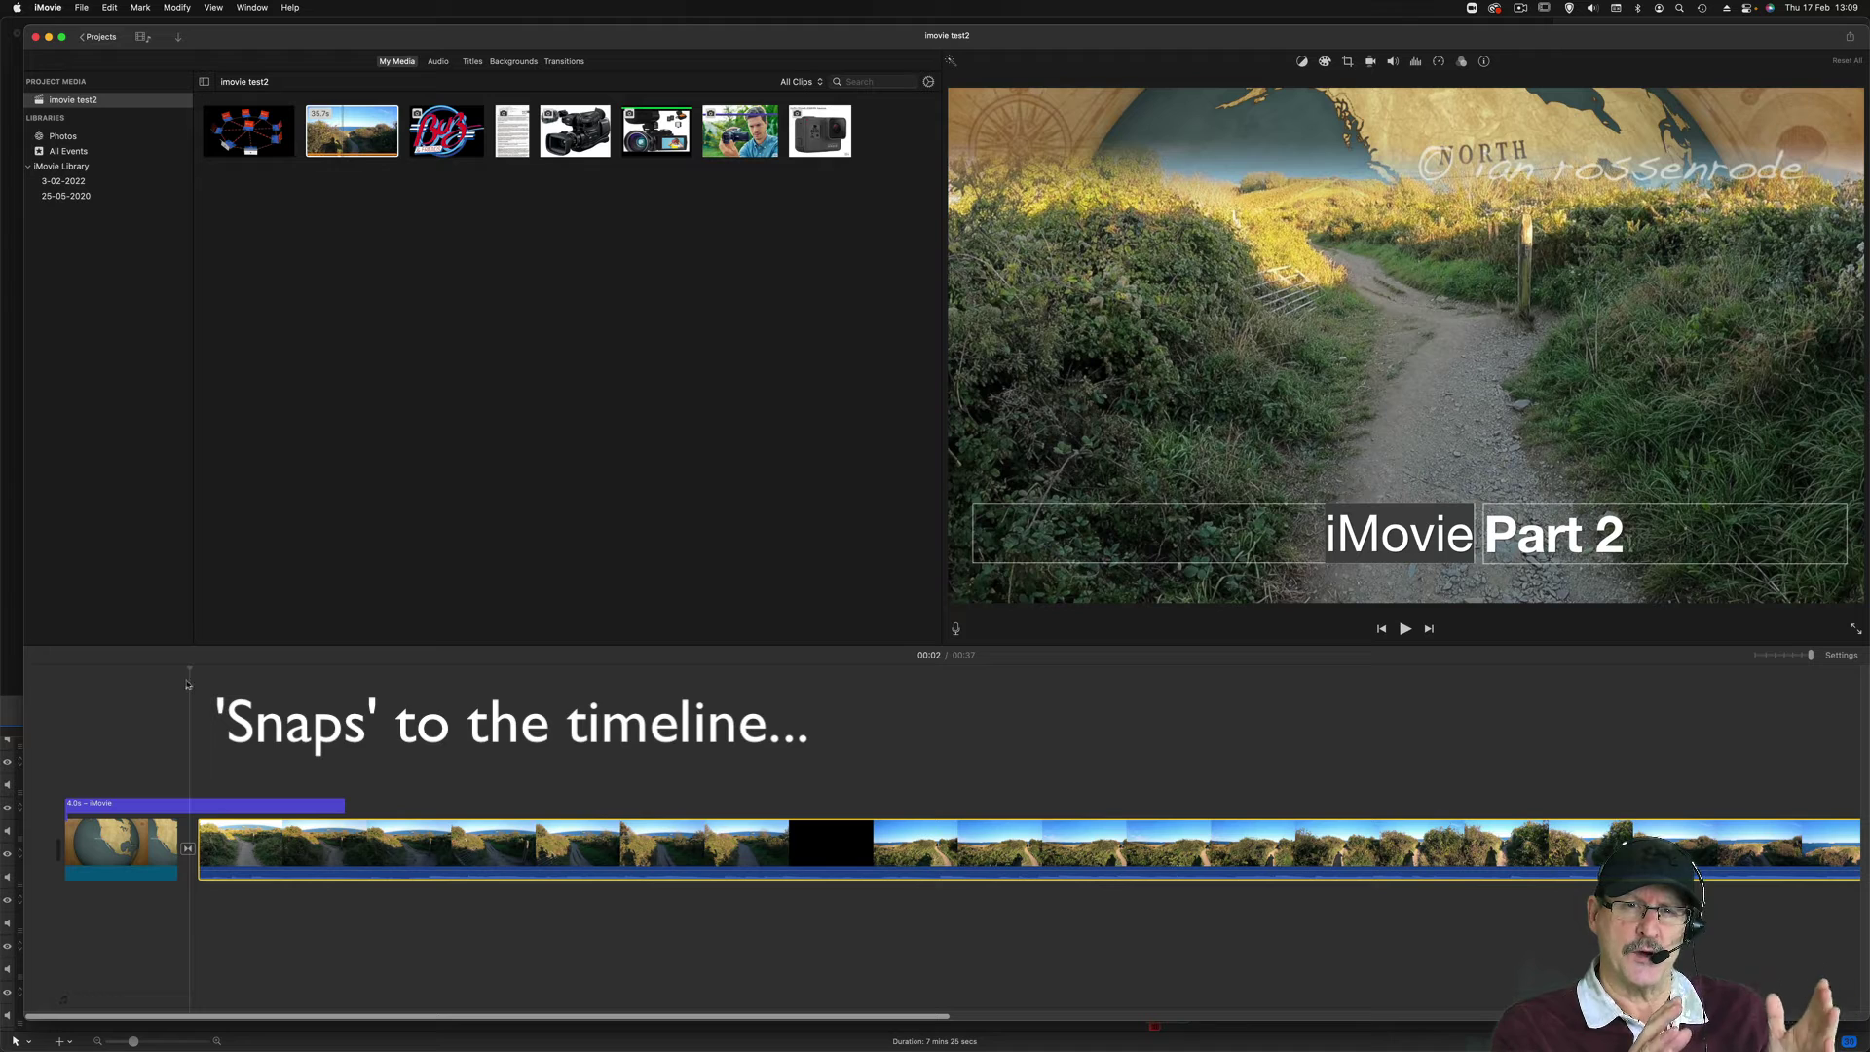
Play the movie from late in the globe clip to preview the wipe into the coastal path video.
double_click(177, 807)
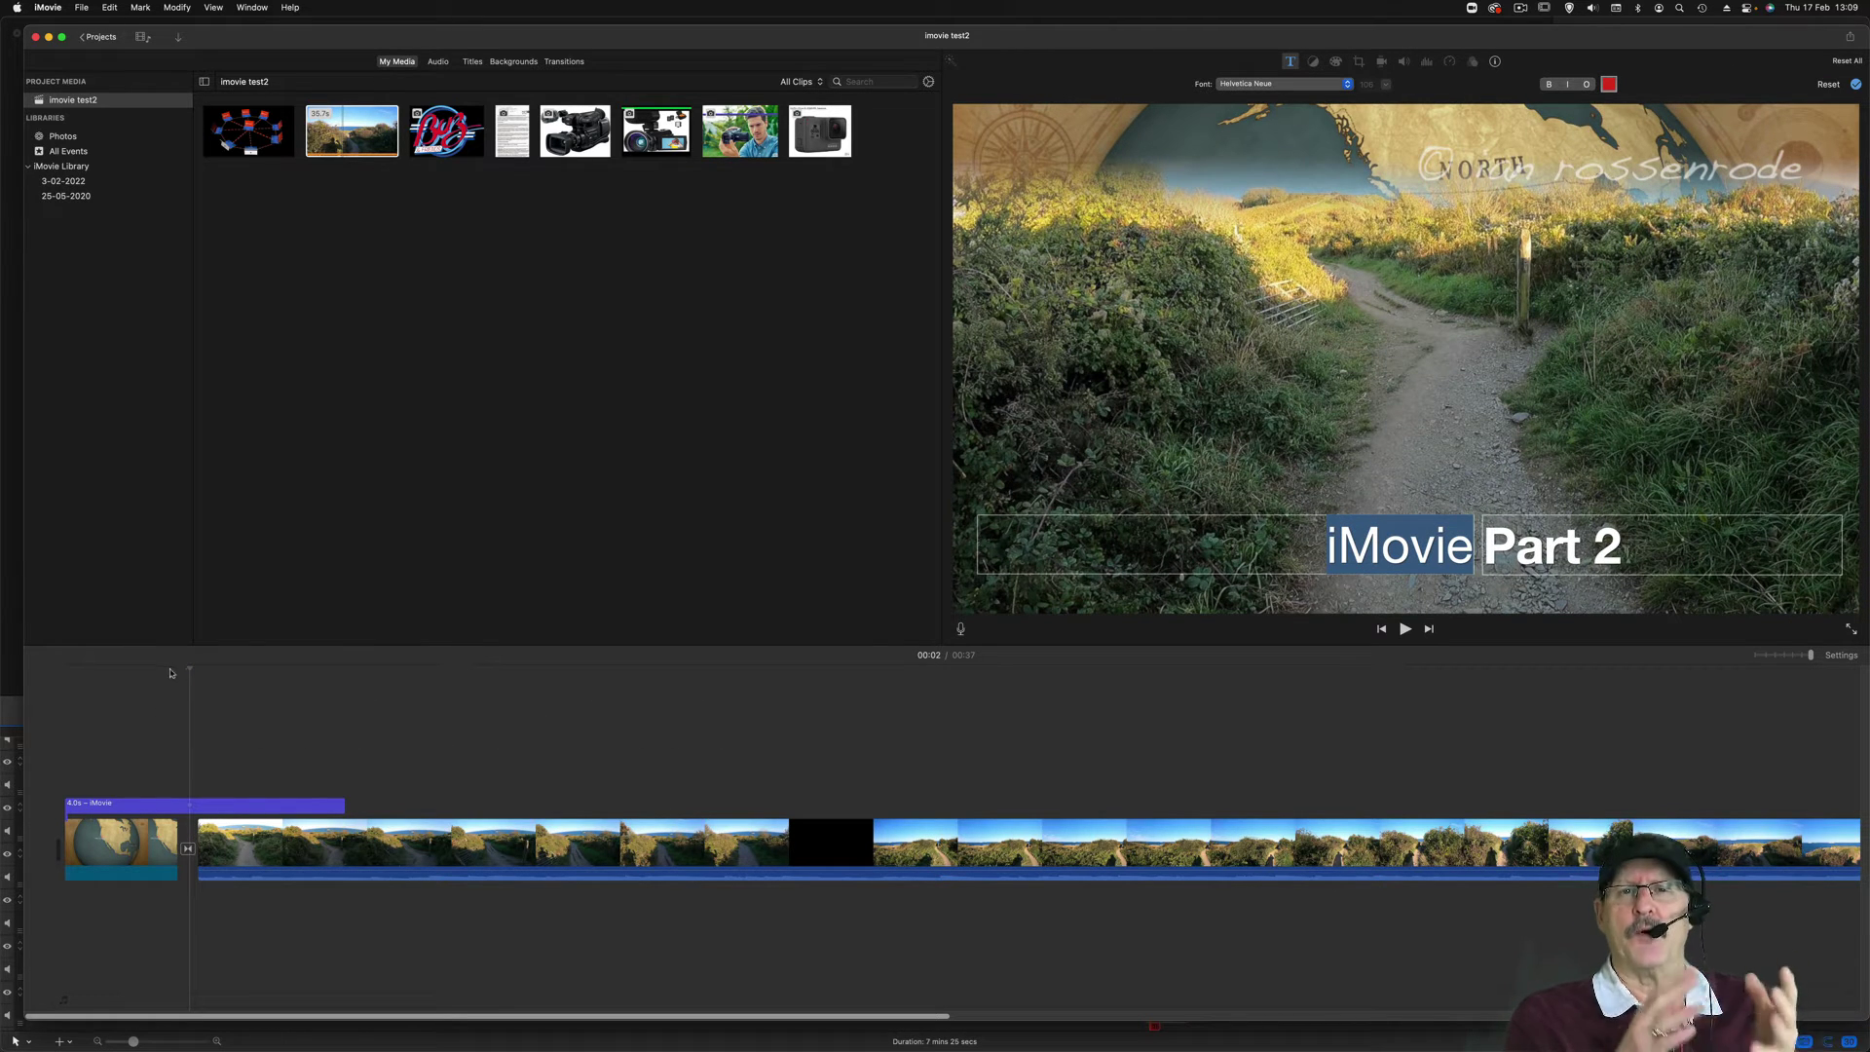
click(162, 695)
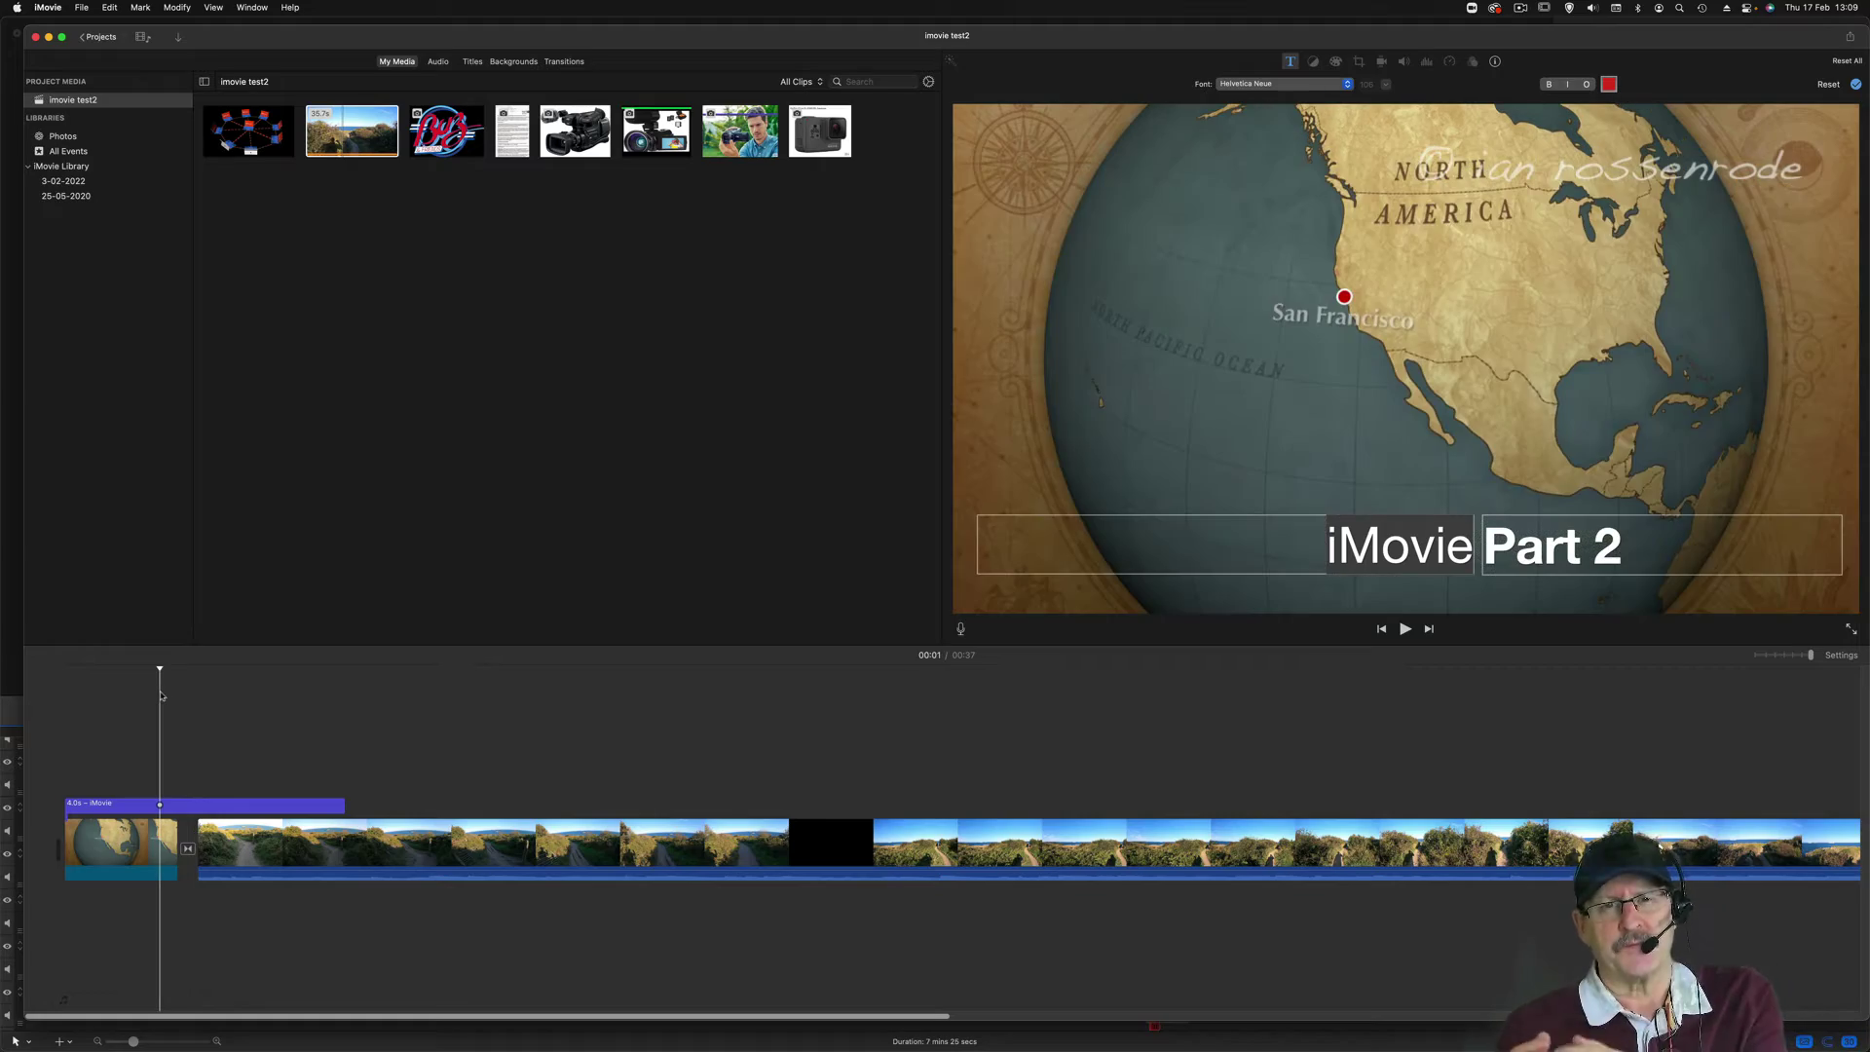
key(space)
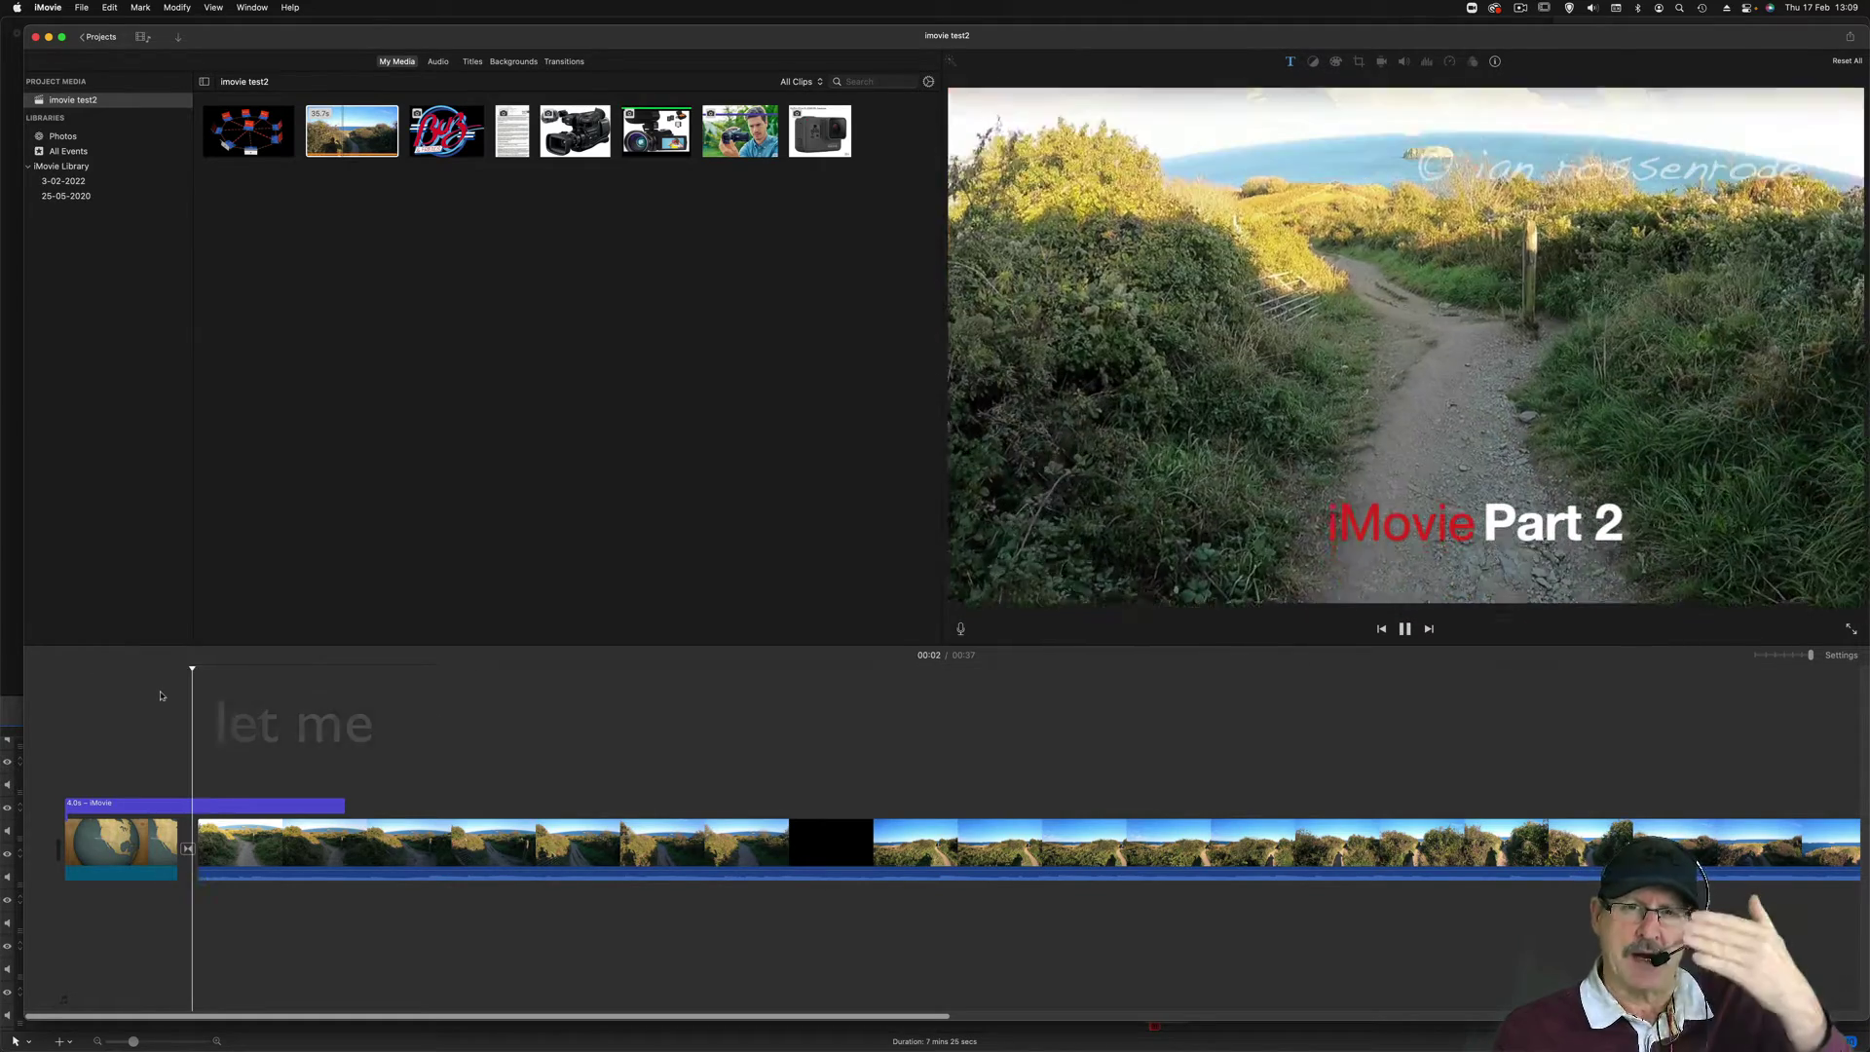
key(space)
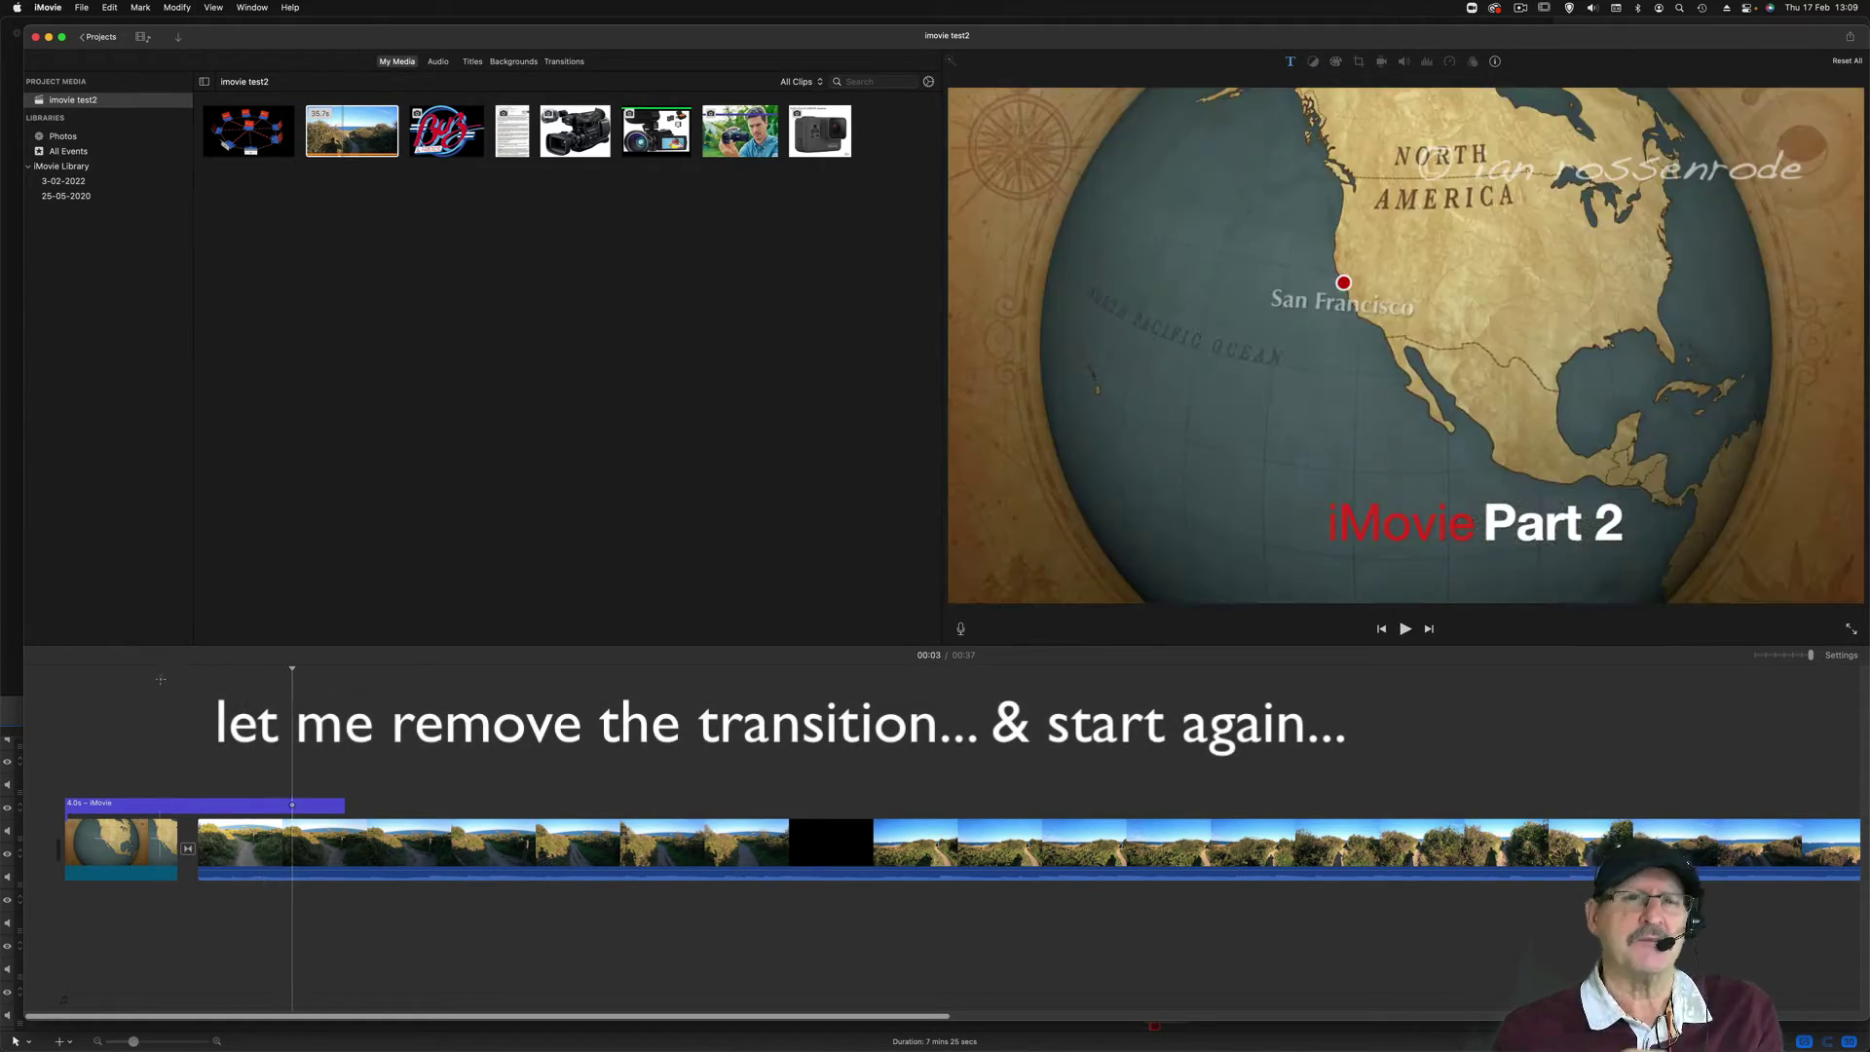
key(space)
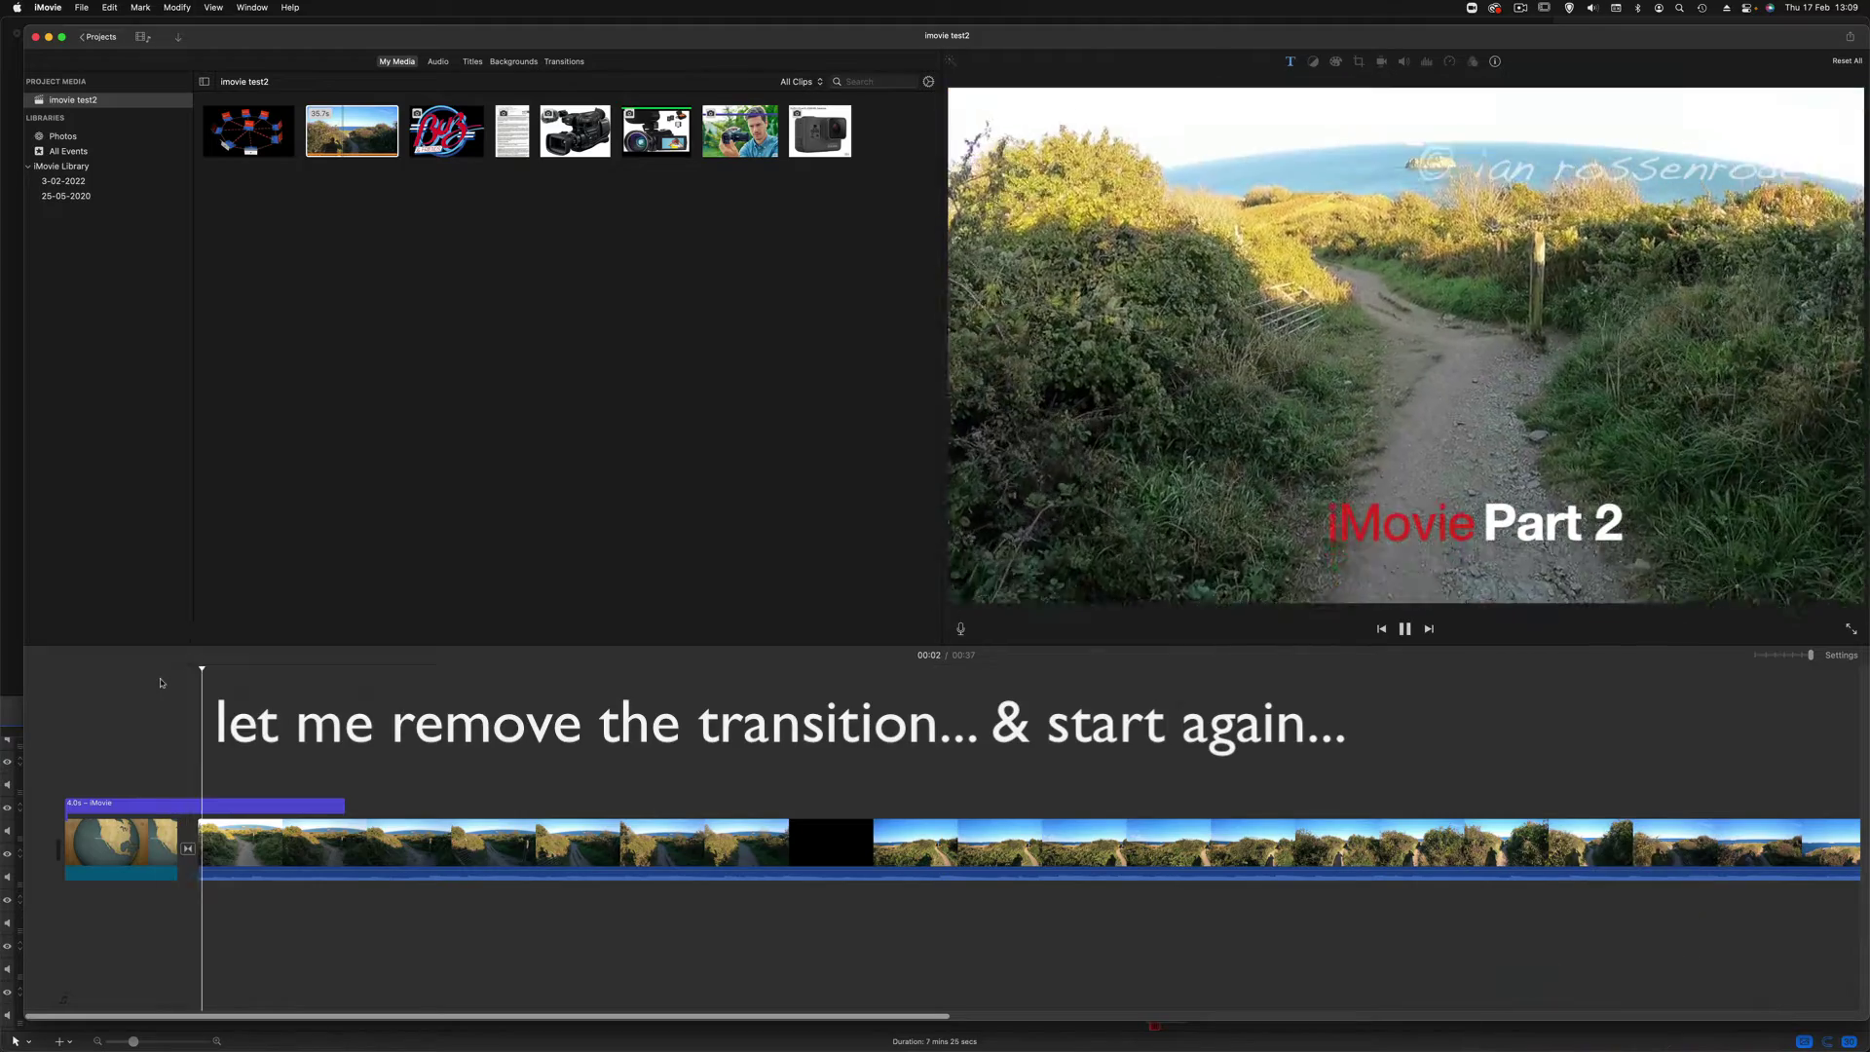
Stop playback and delete the transition between the globe clip and the coastal path video.
key(space)
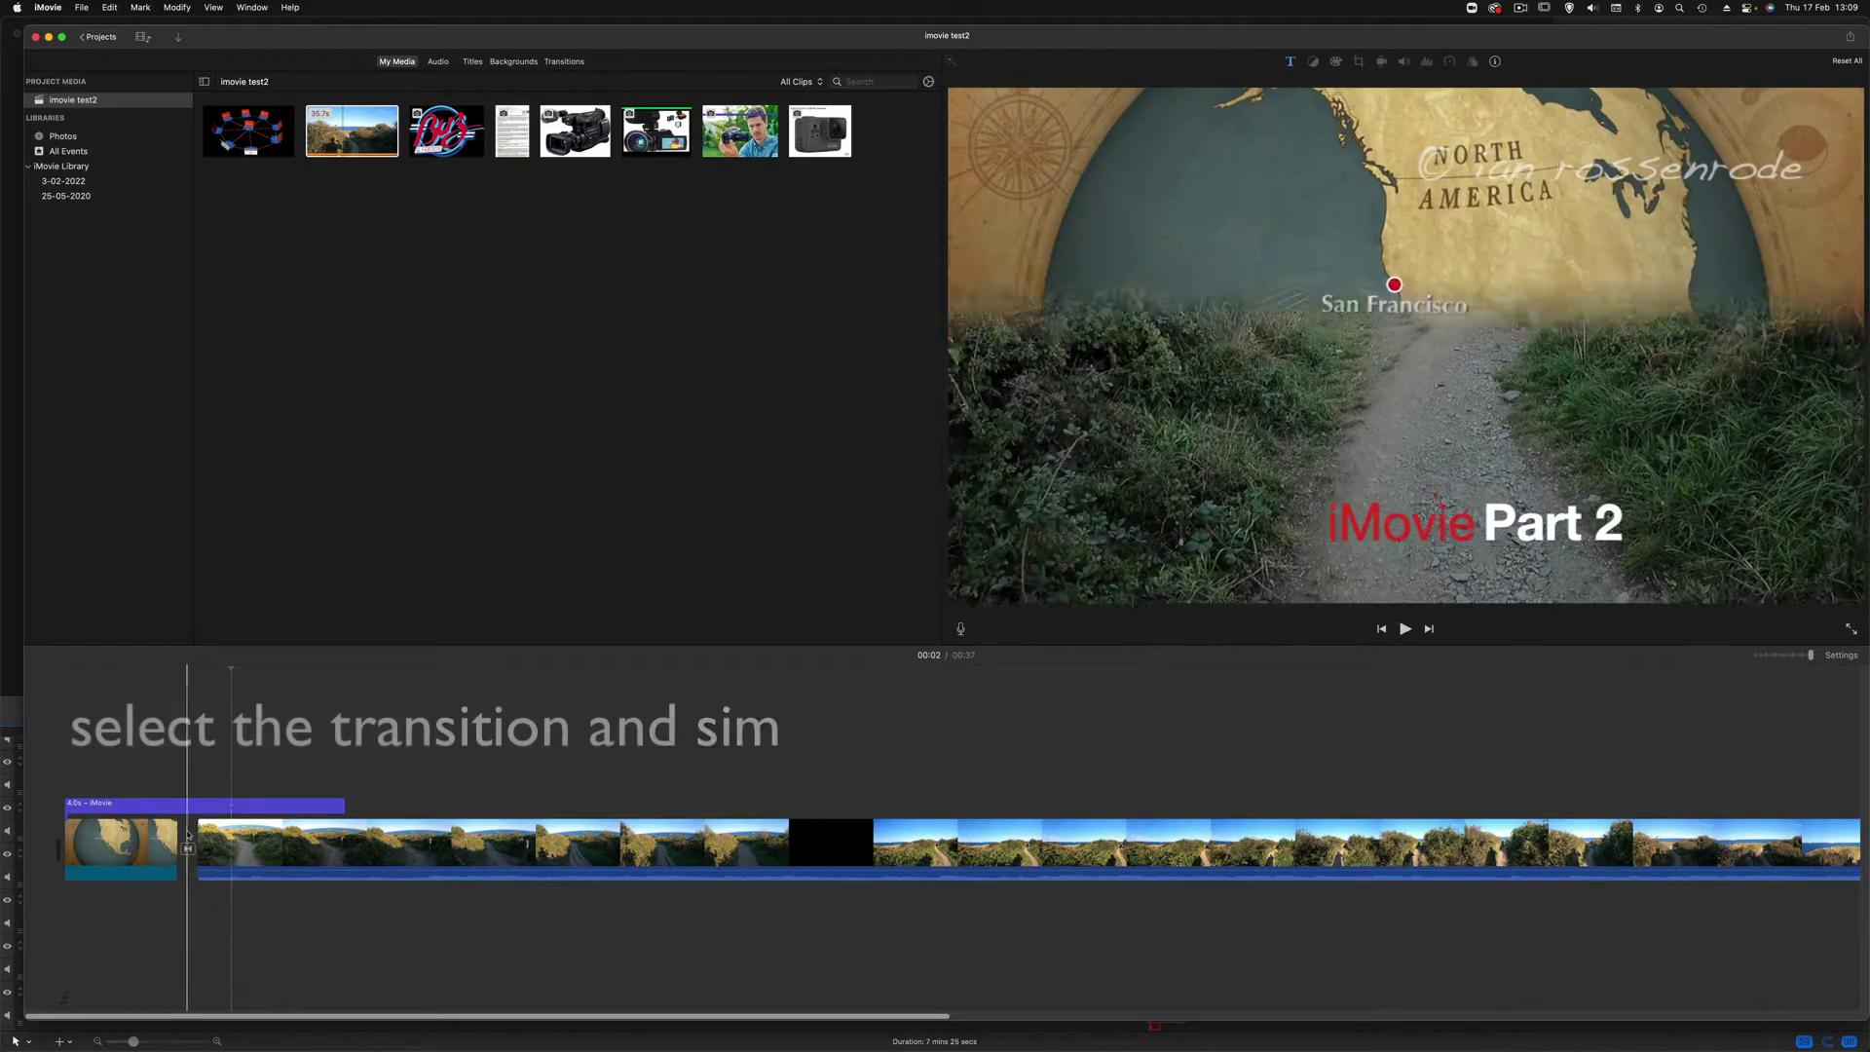
click(188, 851)
key(Delete)
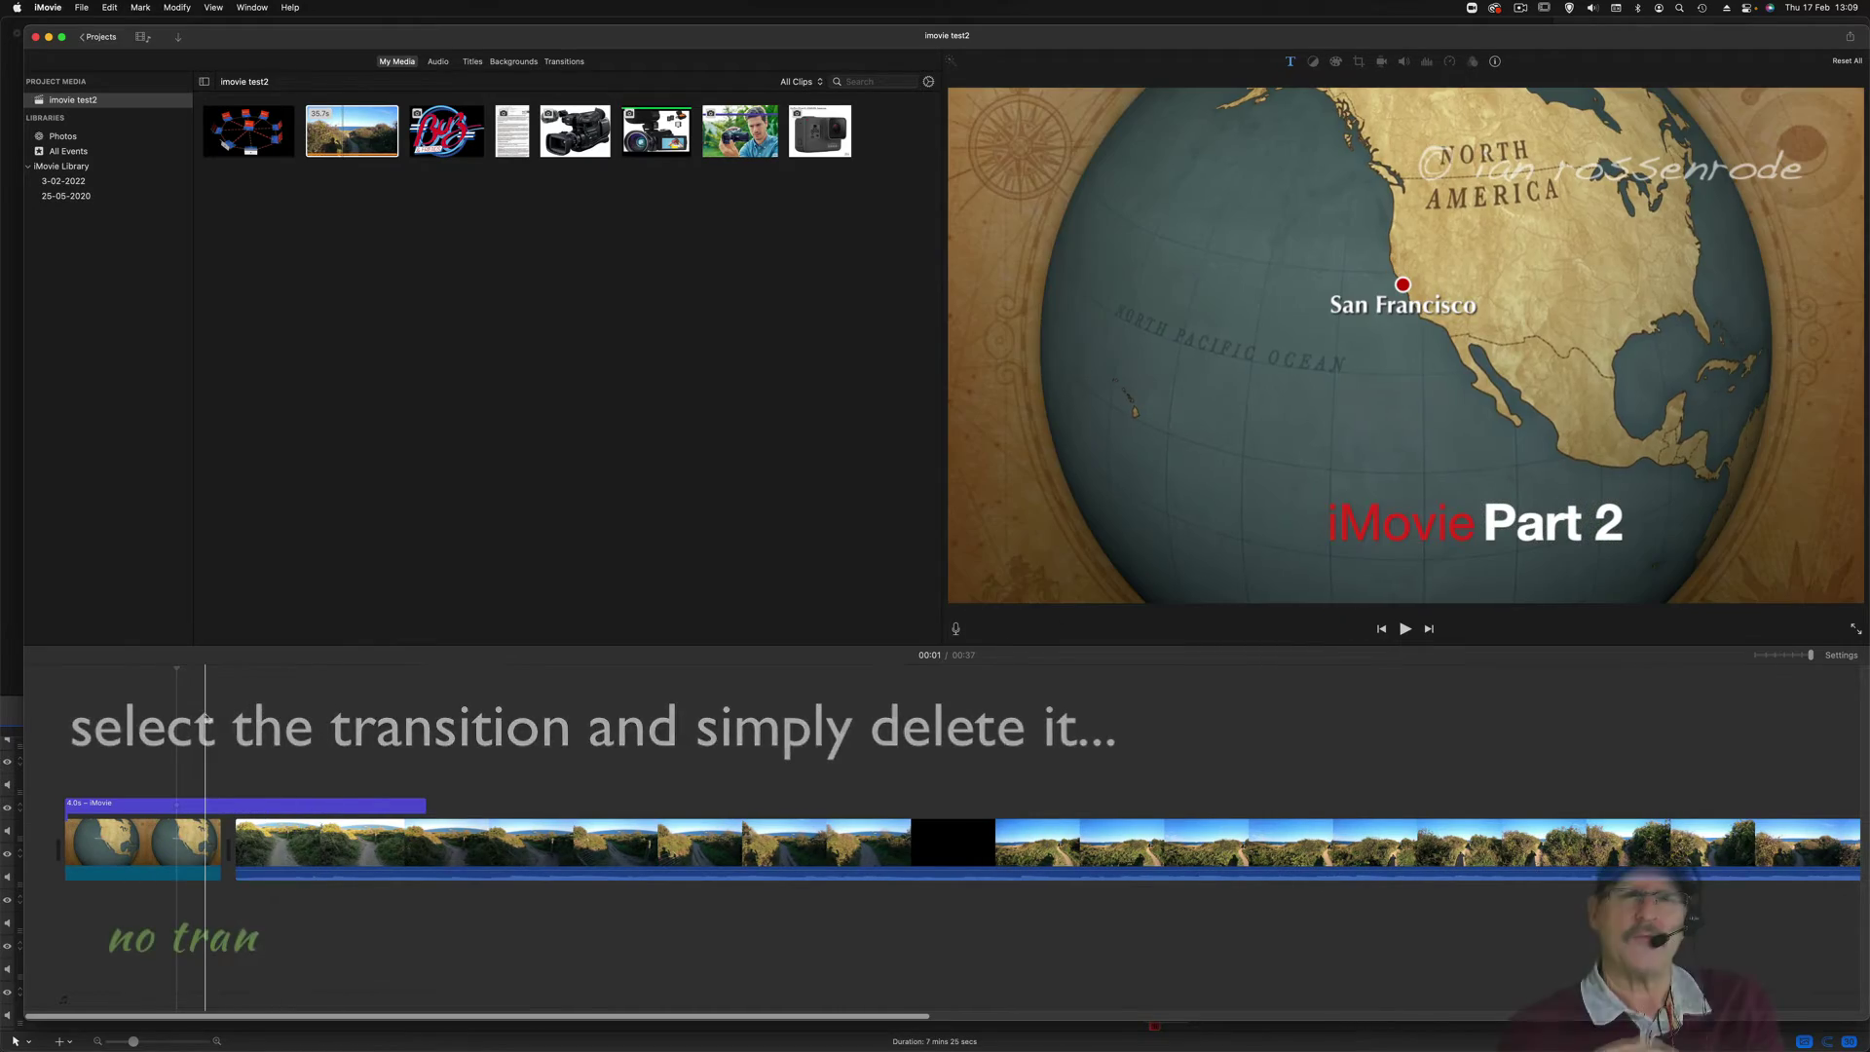
Play the movie across the join between the globe and coastal path clips to check the plain cut.
key(space)
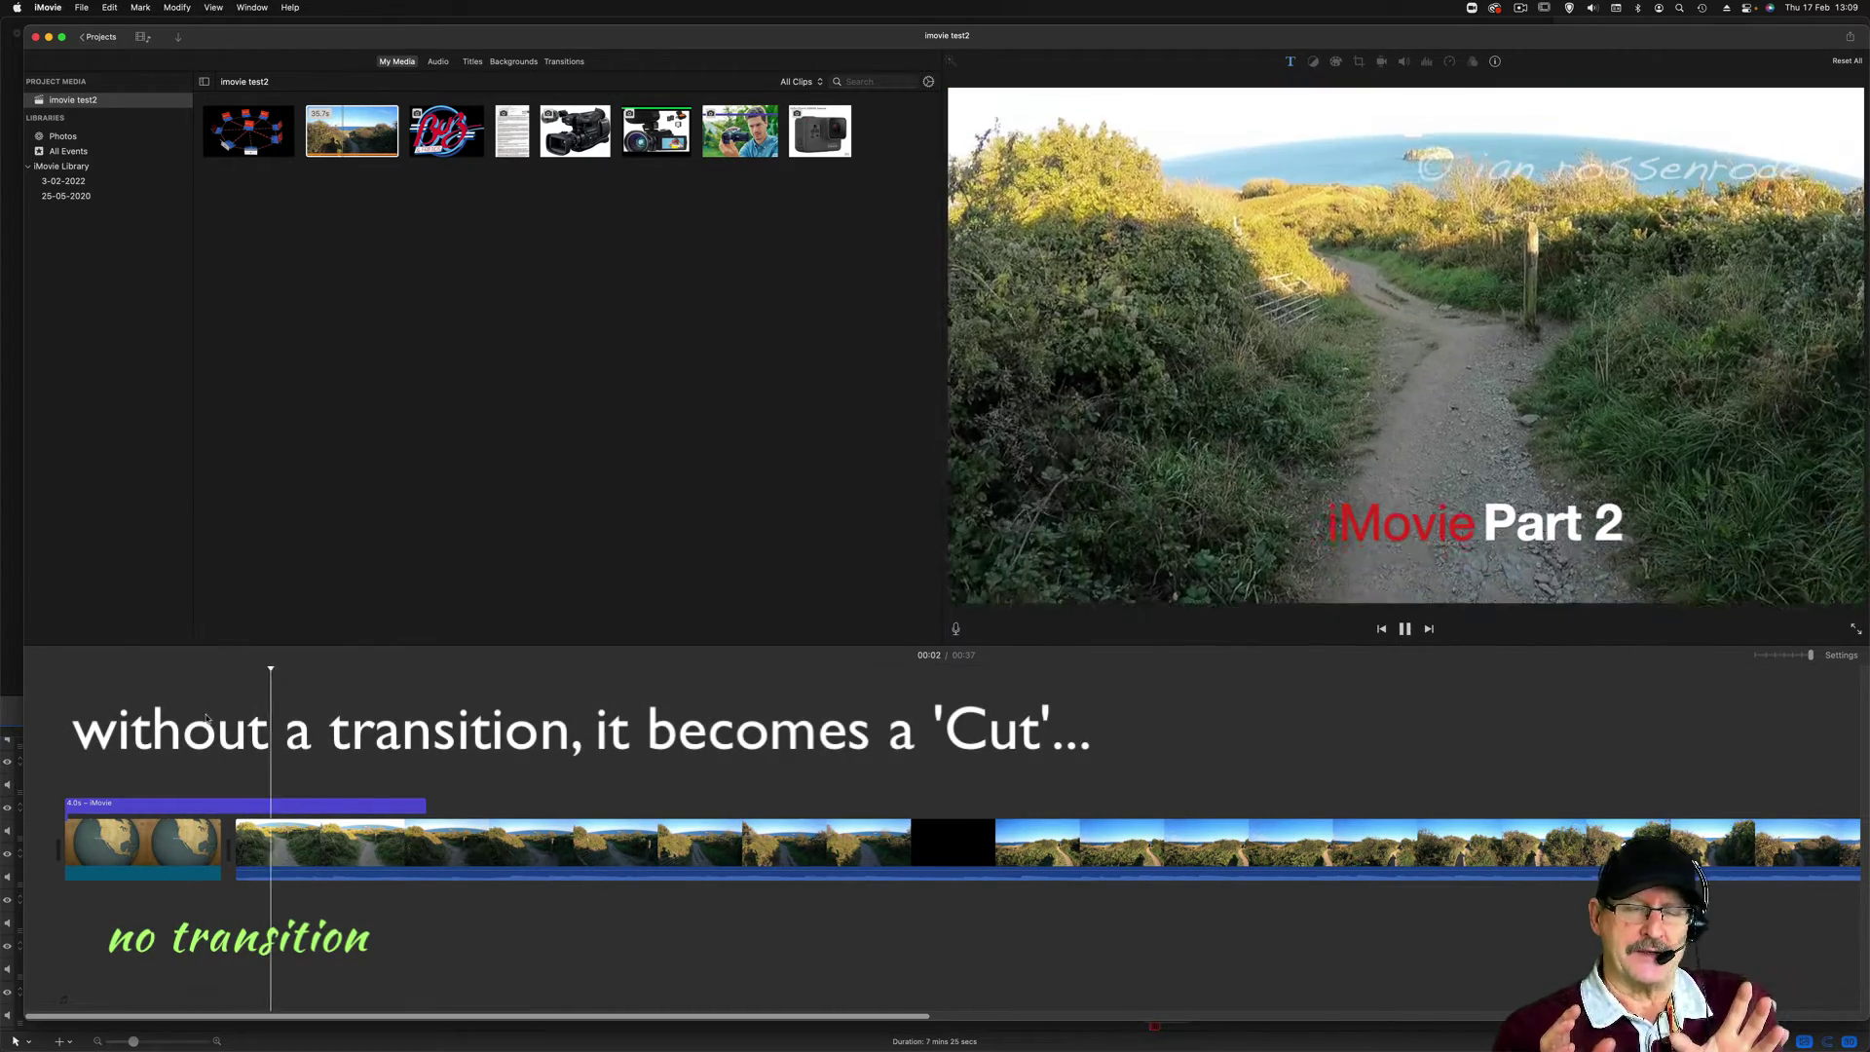
key(space)
key(space)
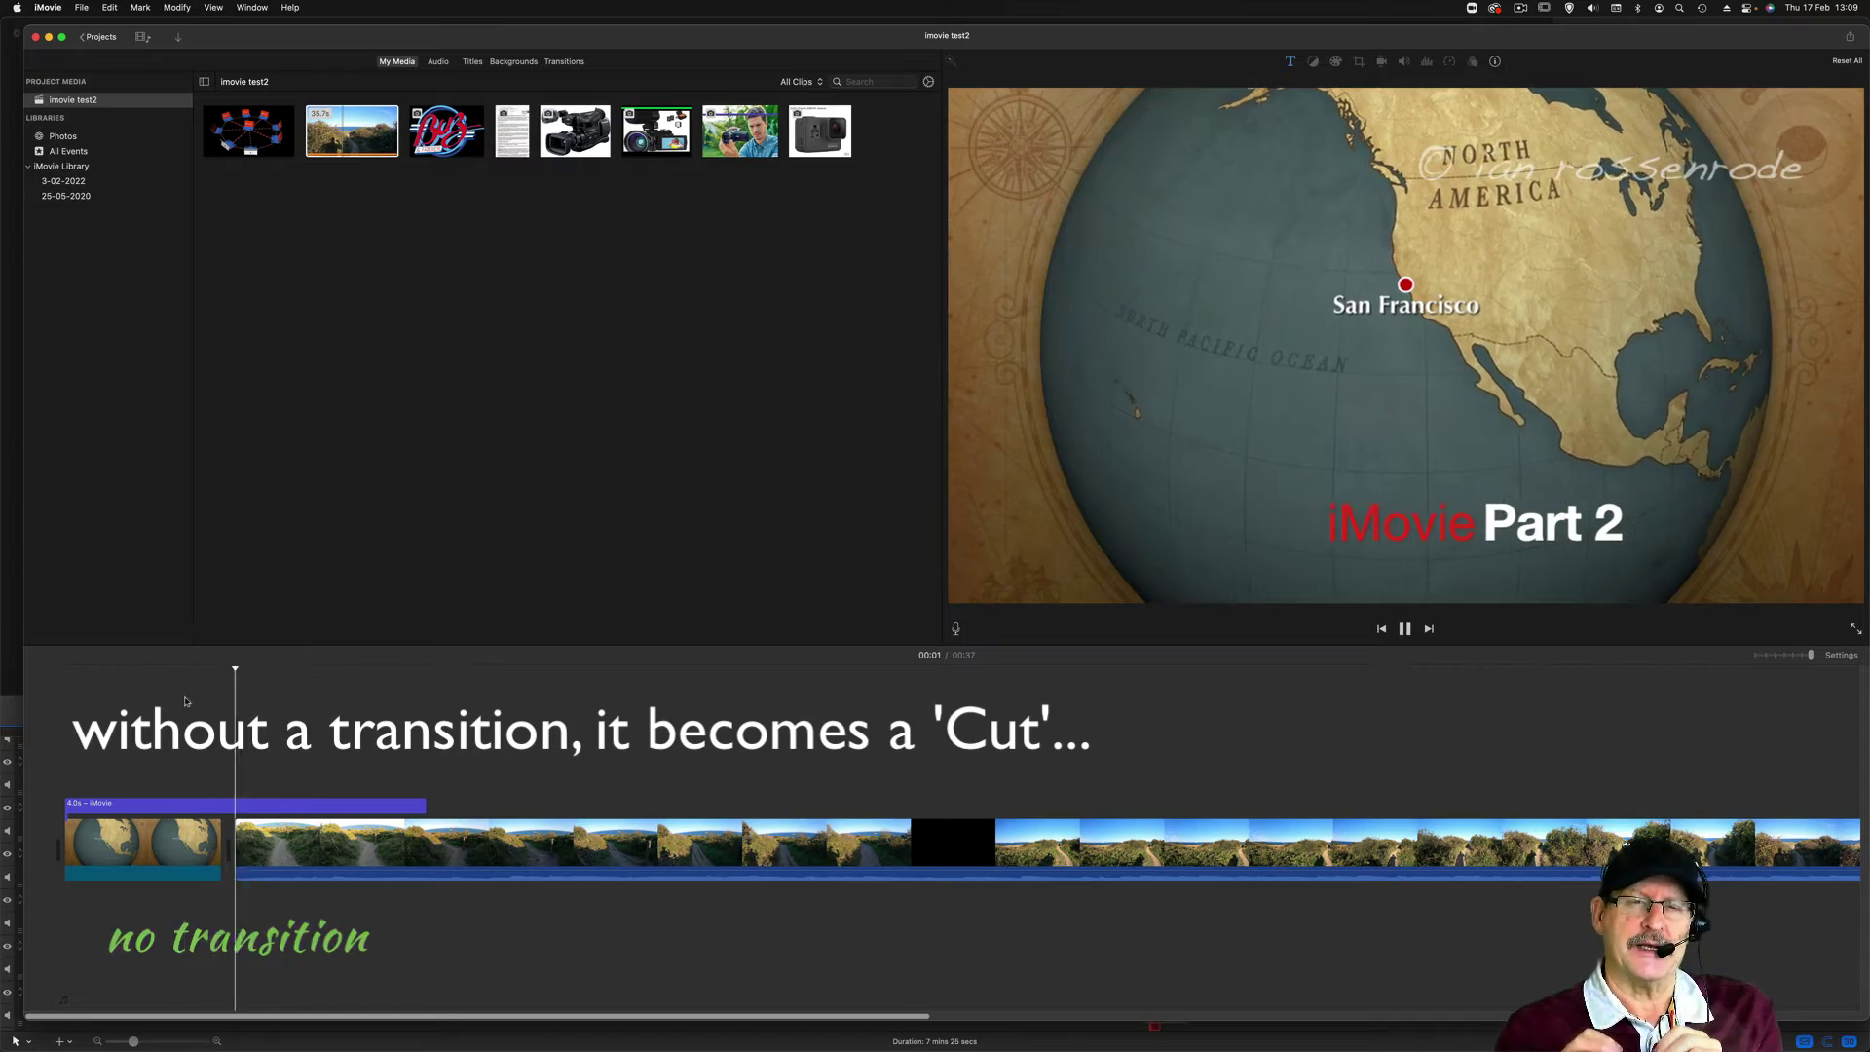
key(space)
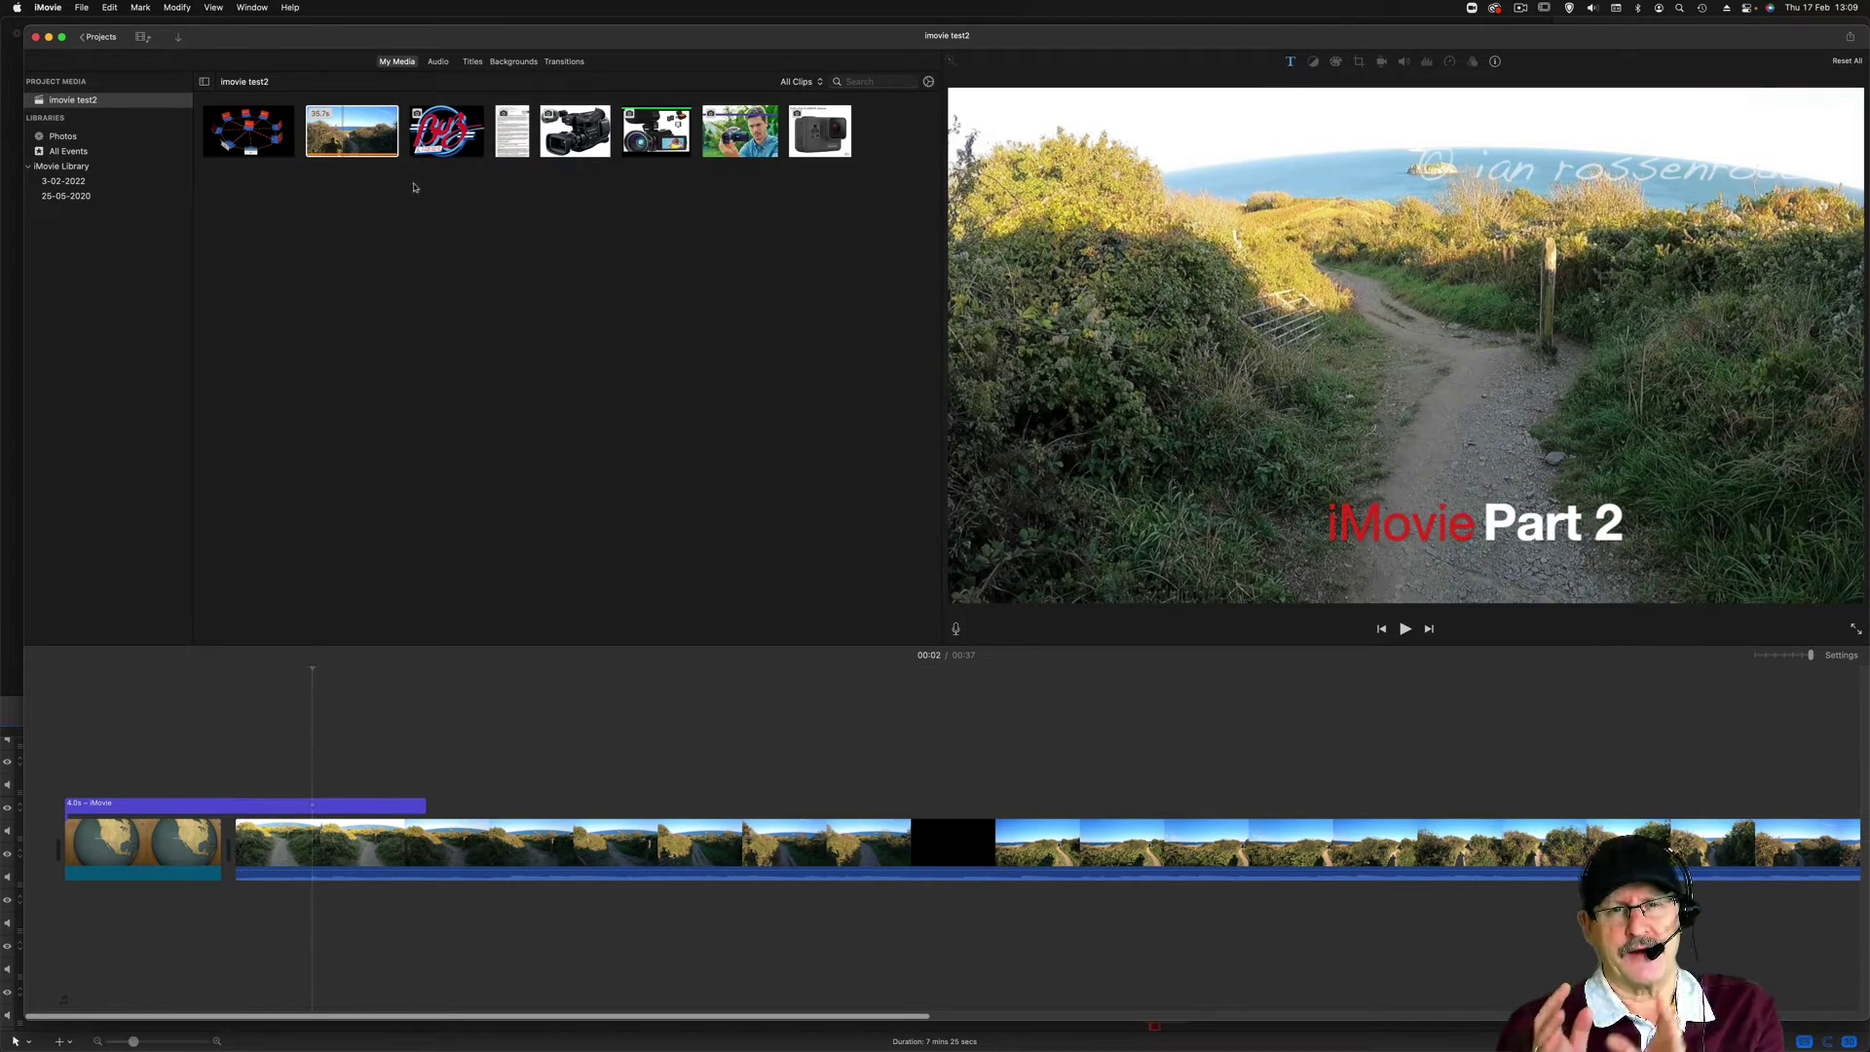
Add the Slide Right transition between the globe and coastal path clips and play the movie across it.
click(502, 63)
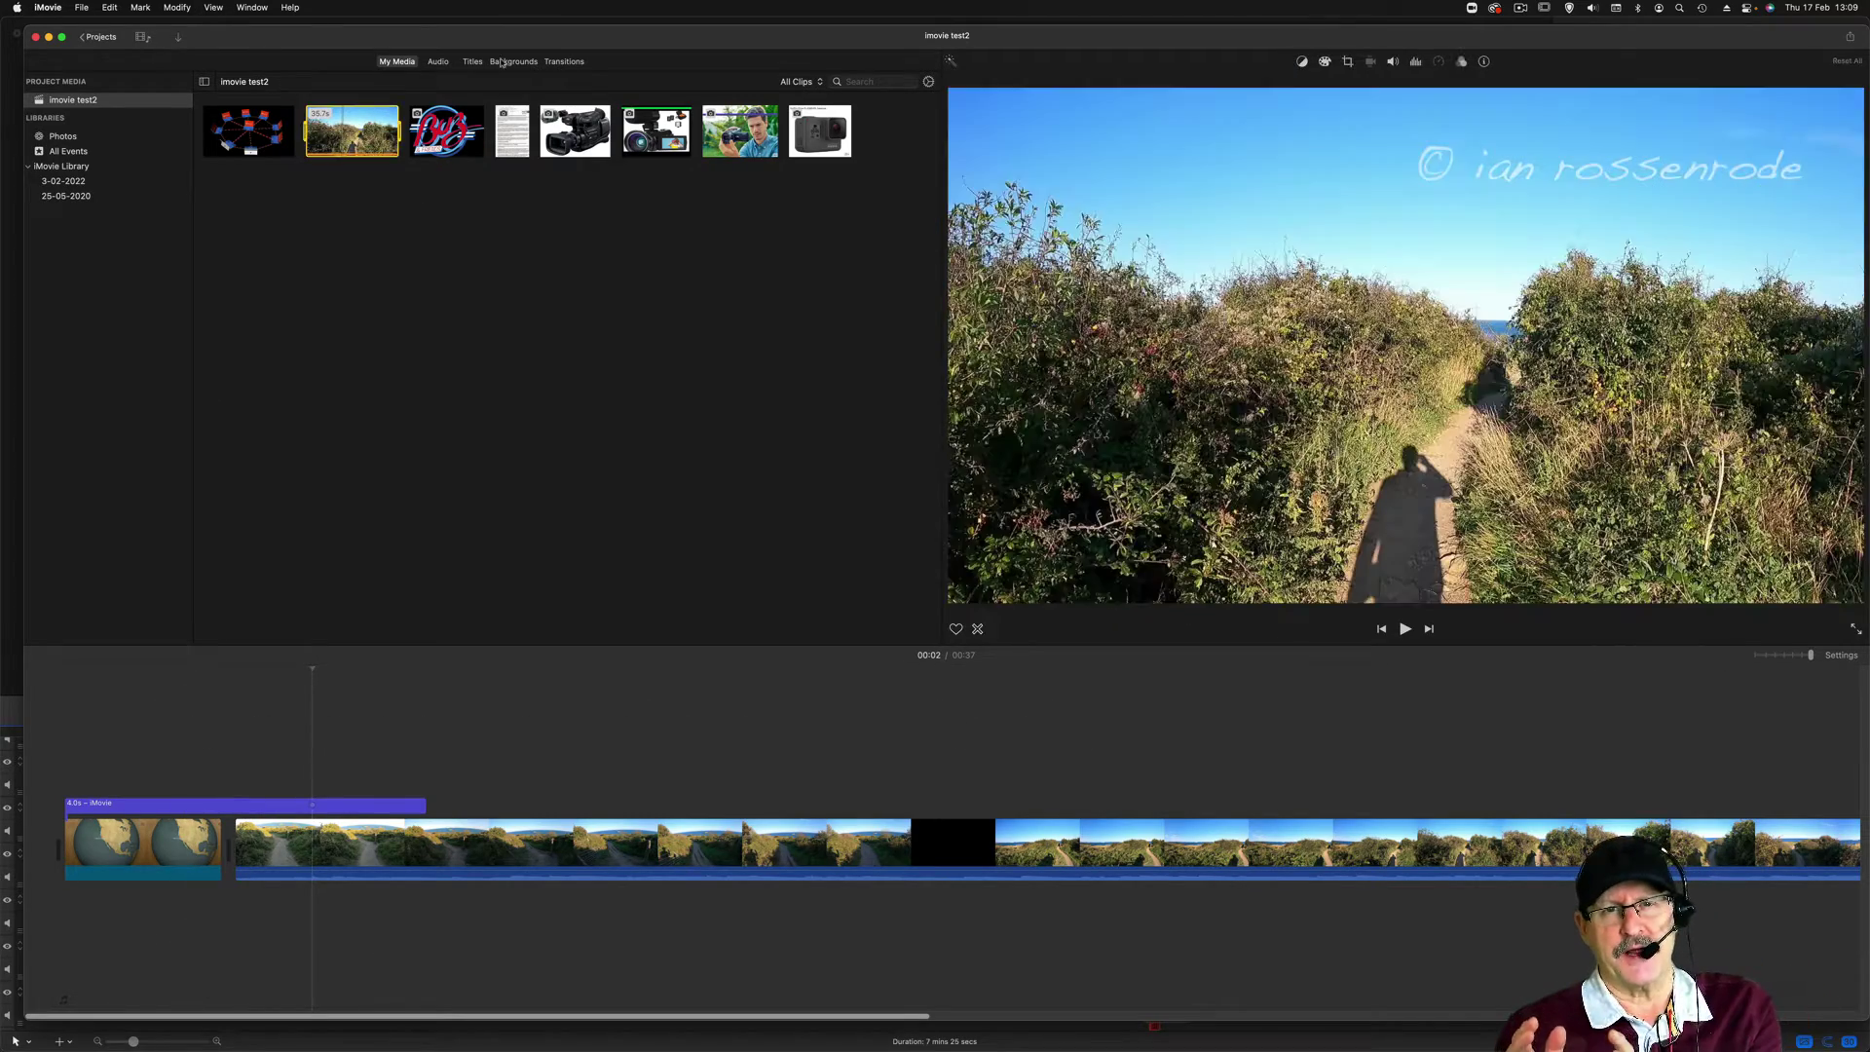
click(561, 62)
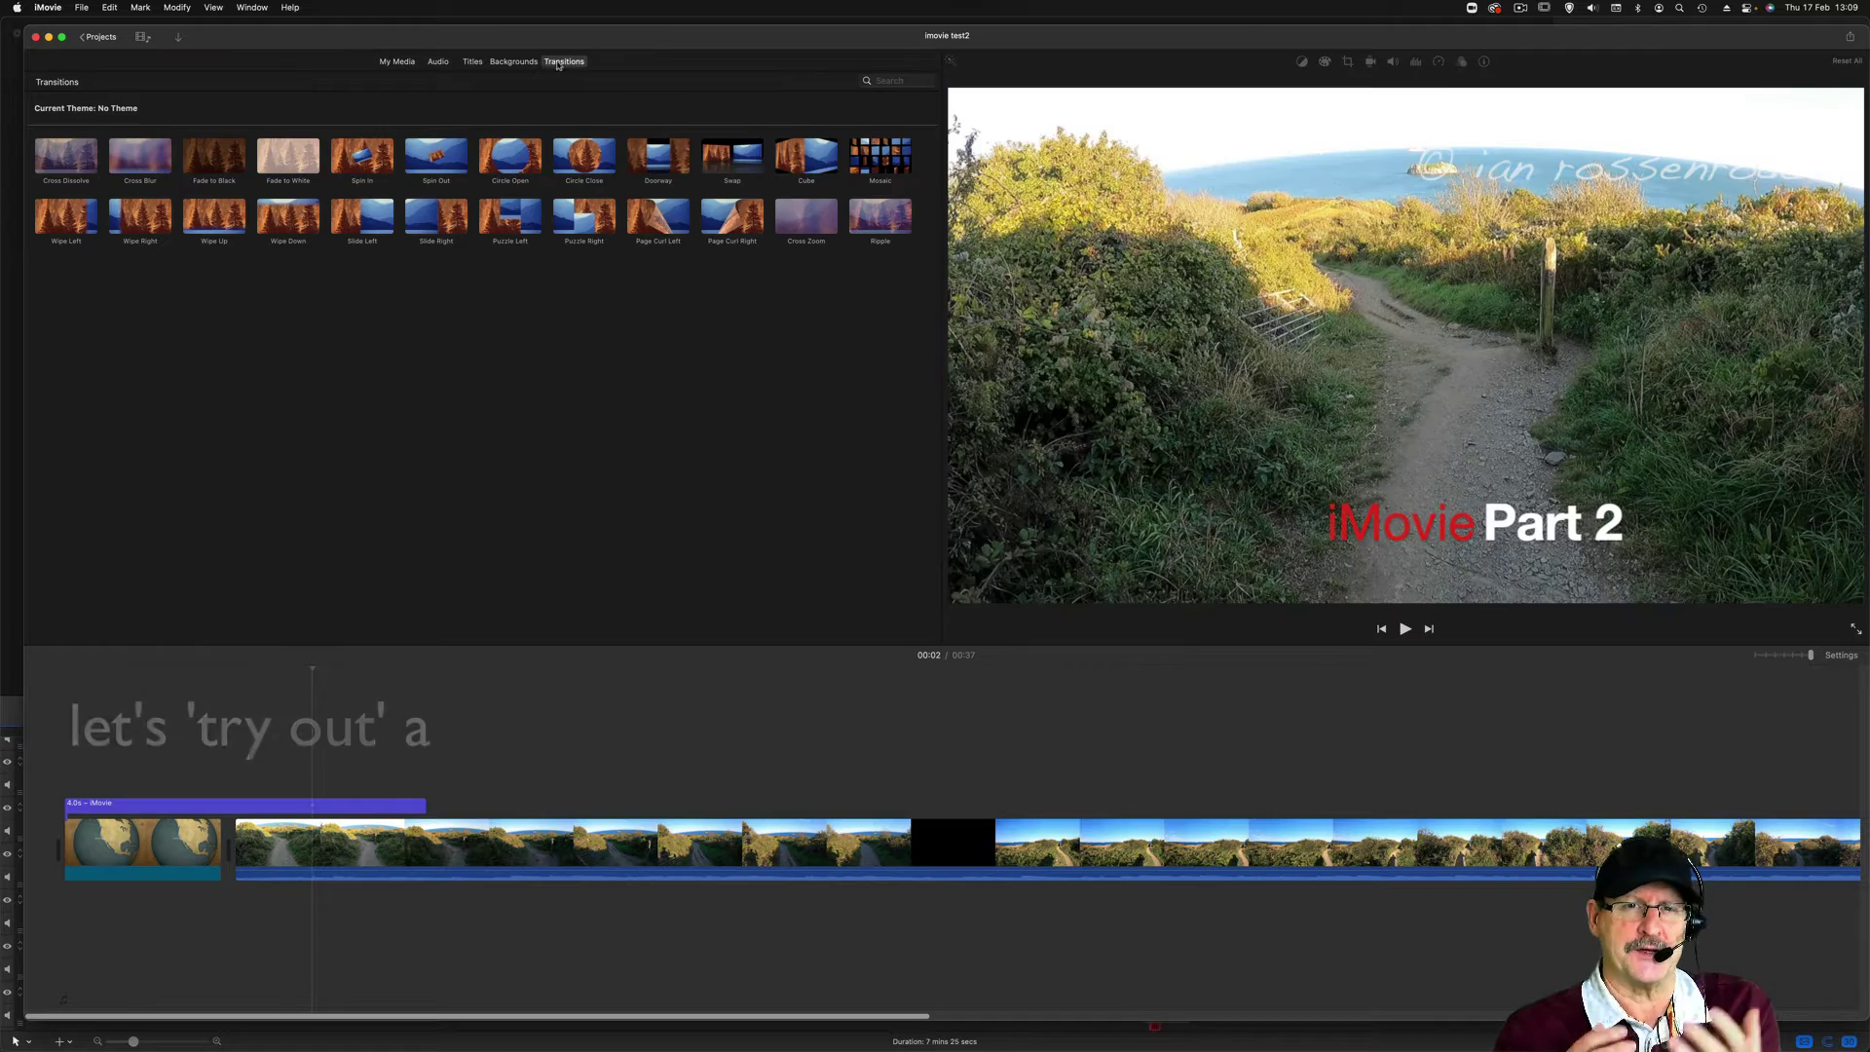
click(362, 157)
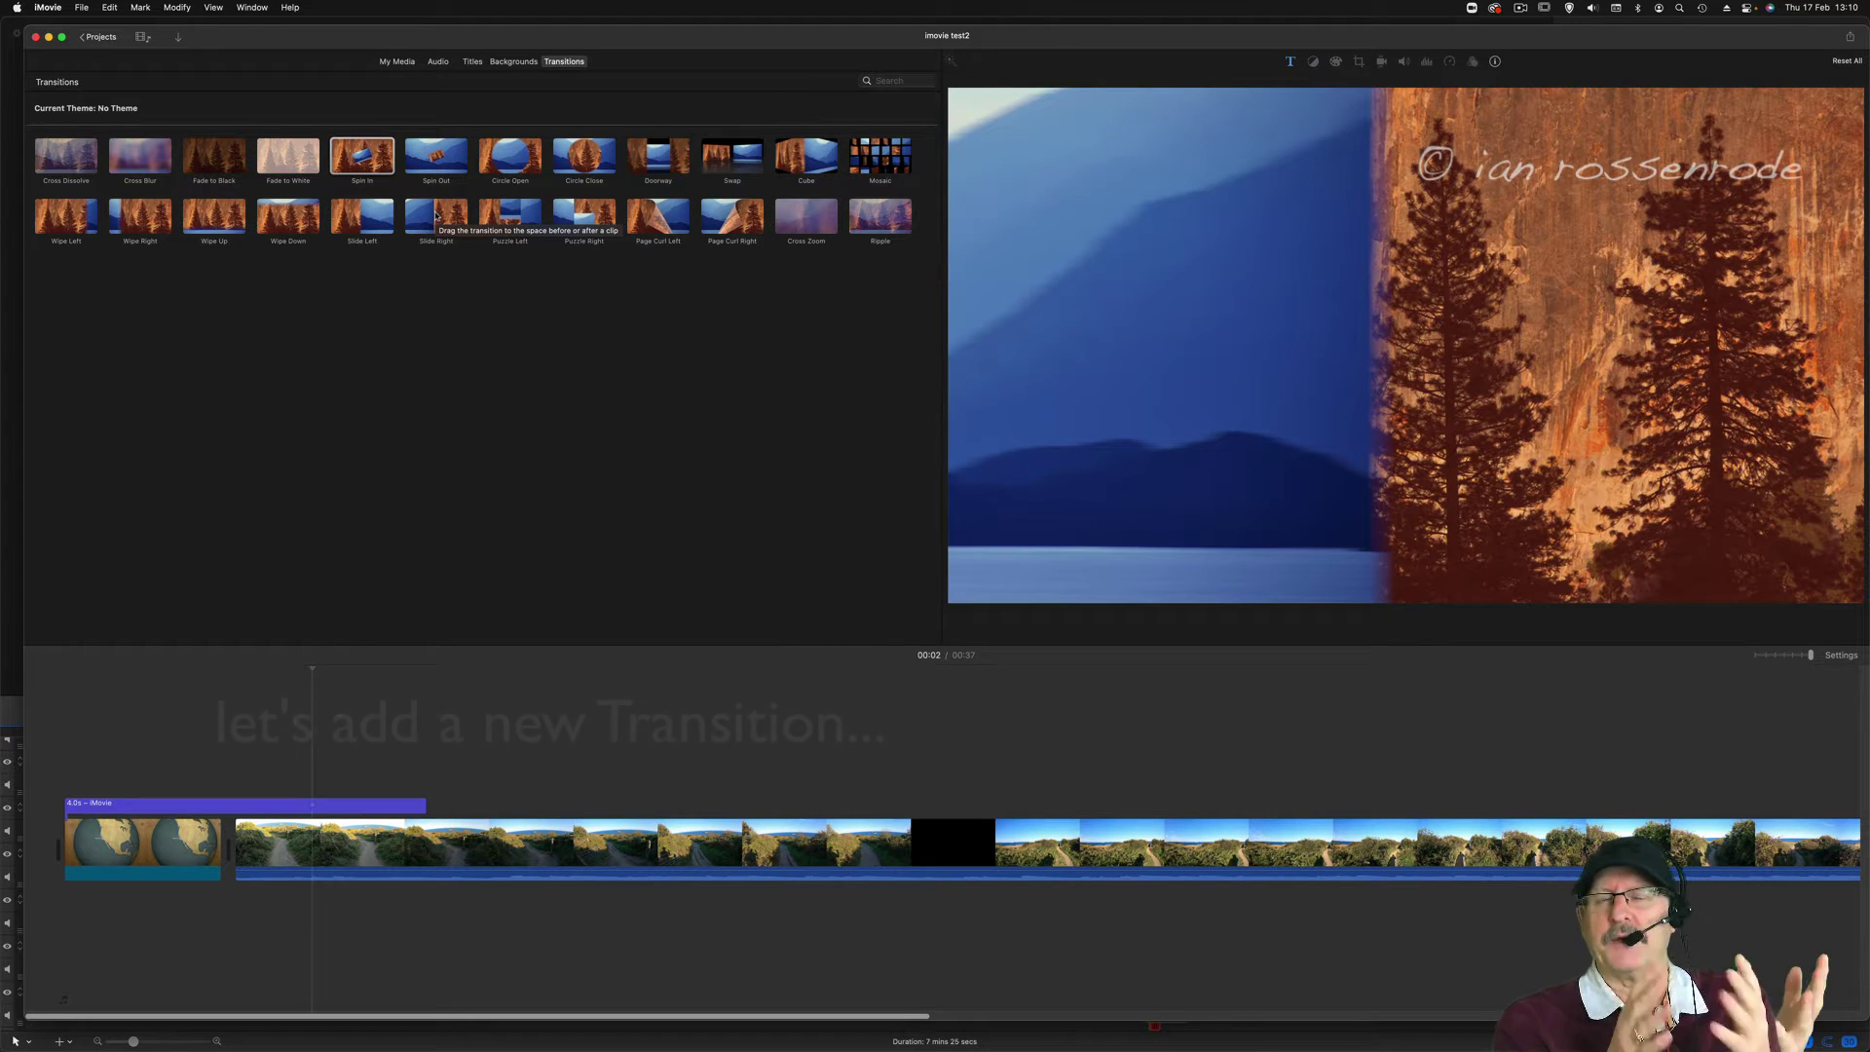
mouse_move(435, 217)
mouse_down()
mouse_move(421, 663)
mouse_move(339, 808)
mouse_up()
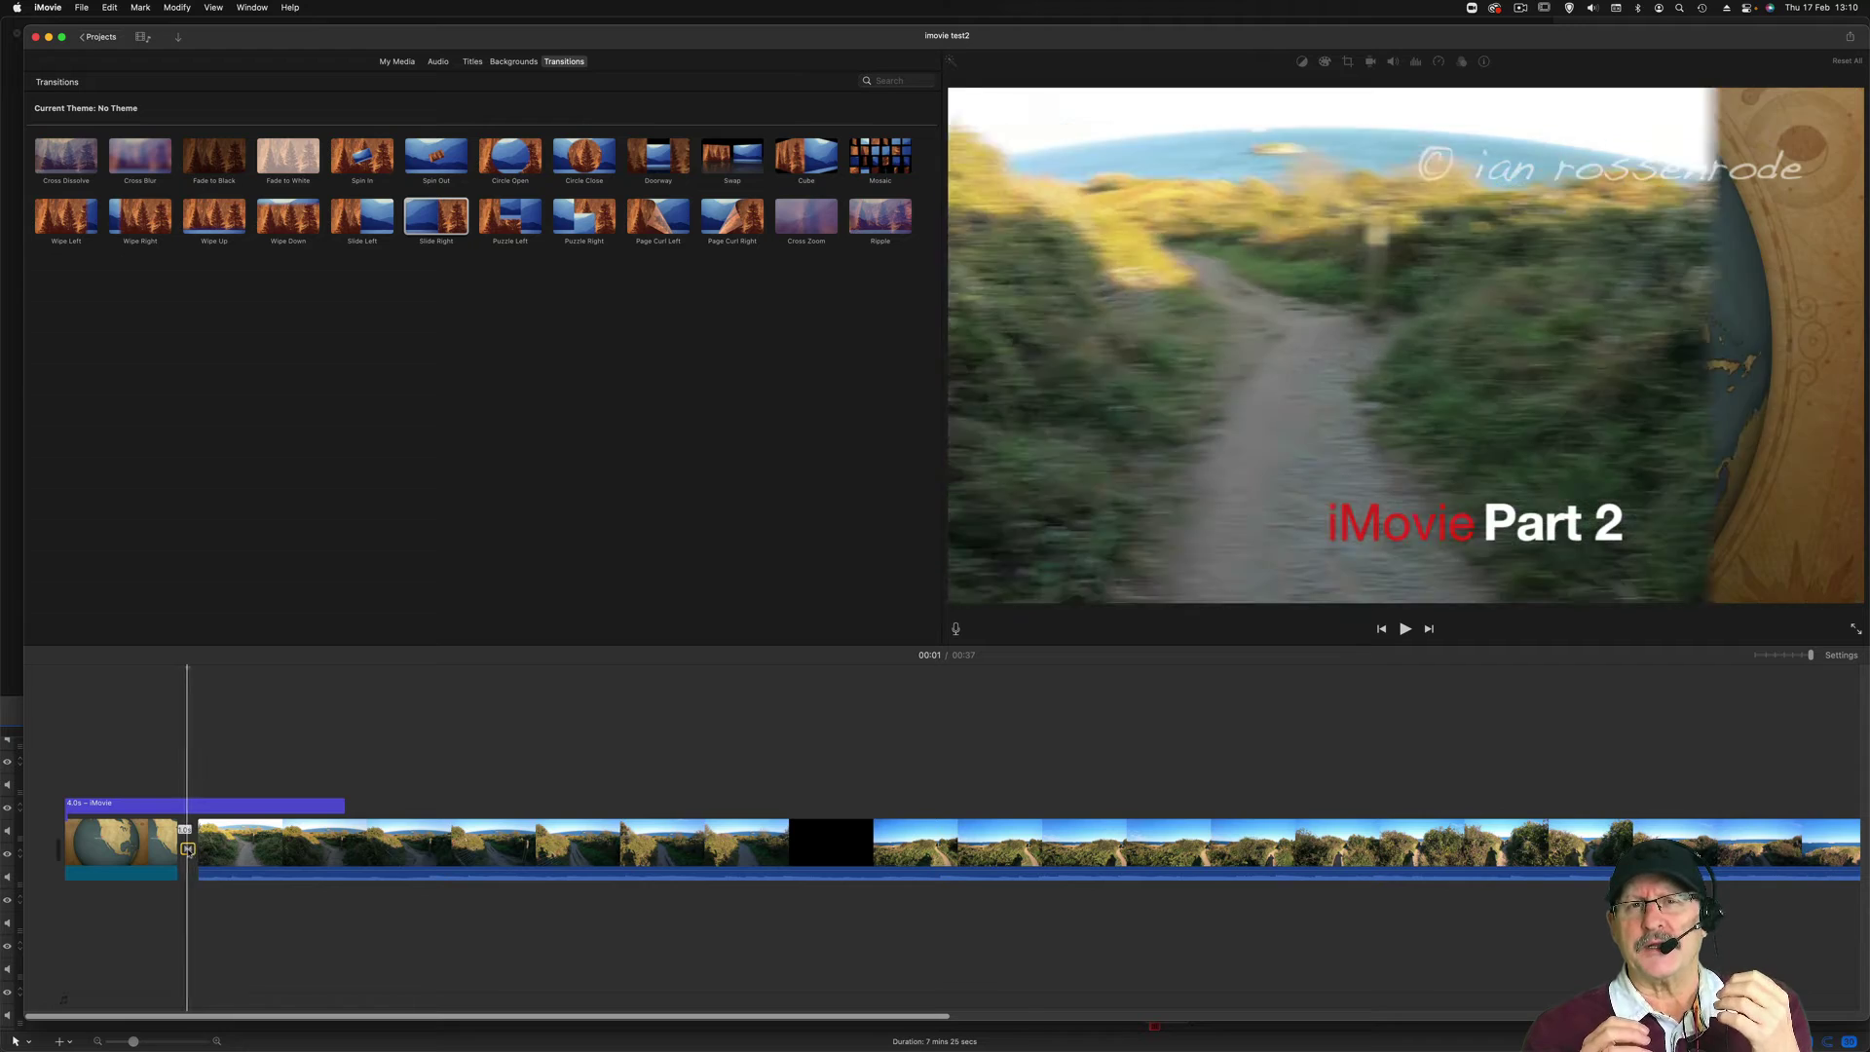
click(140, 679)
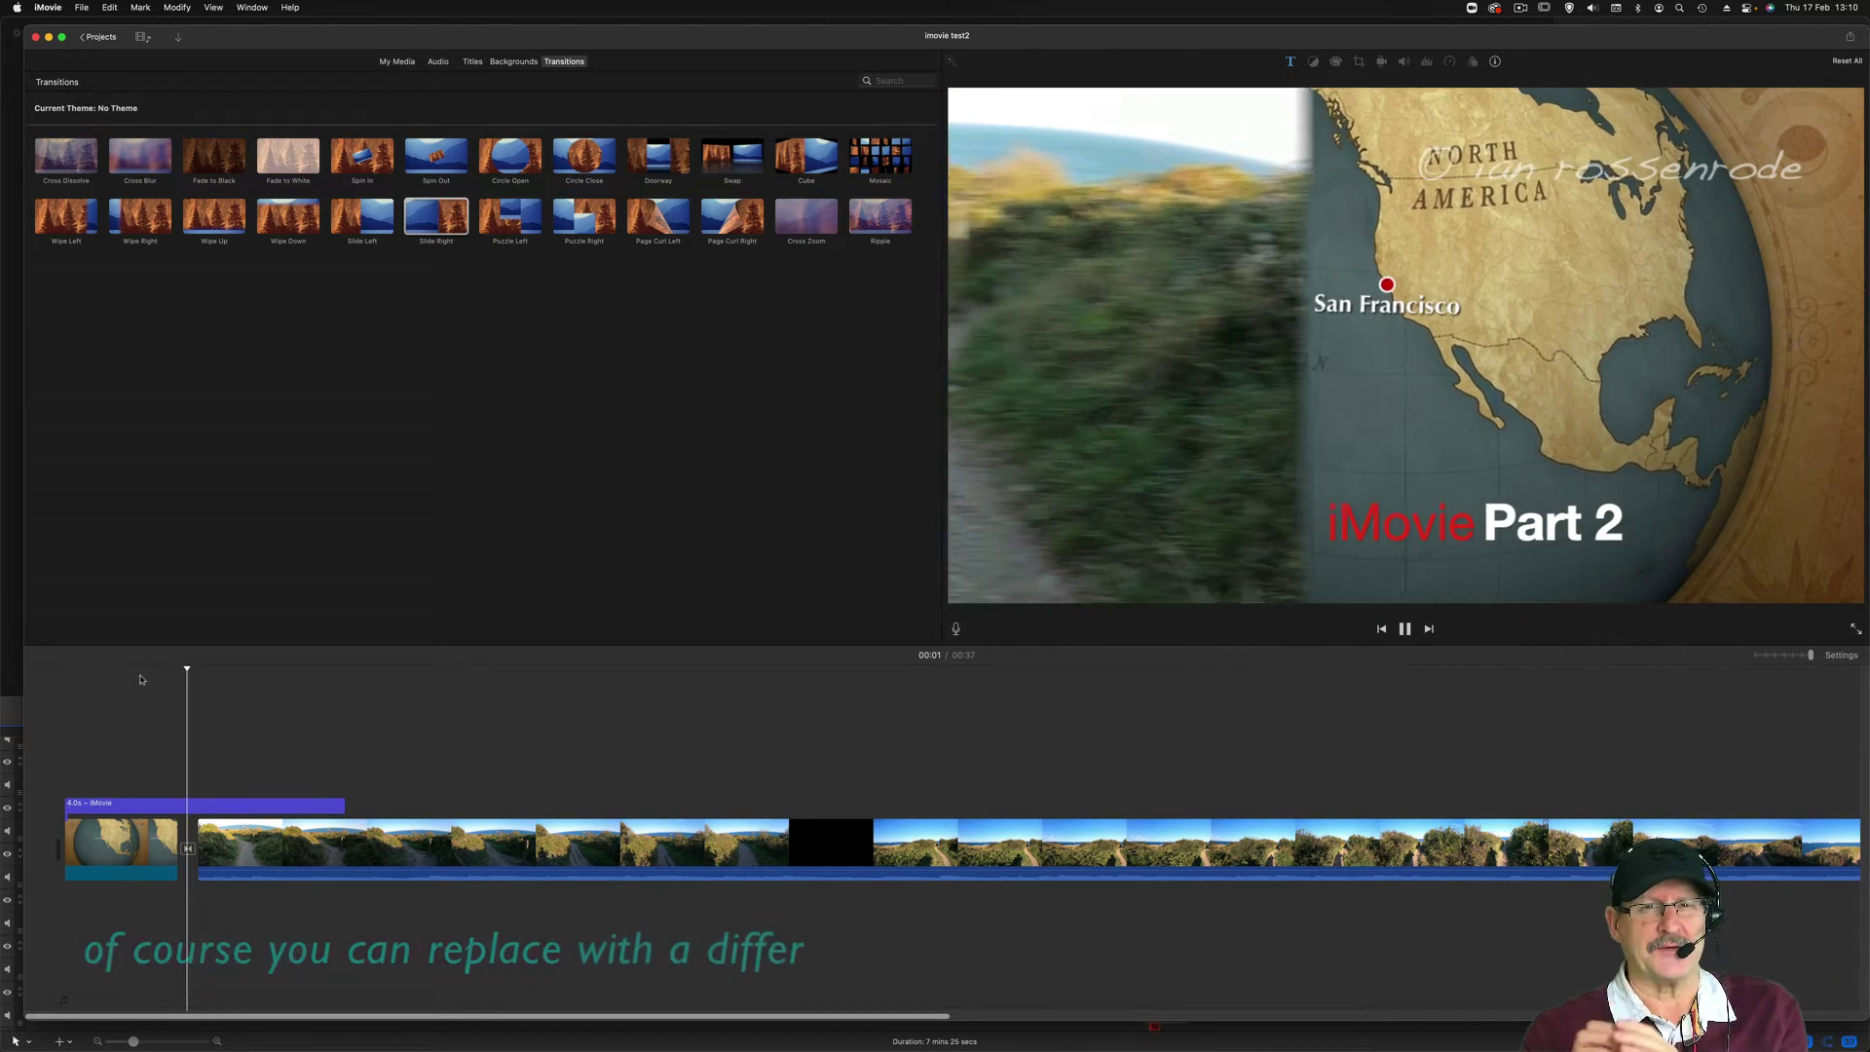
key(space)
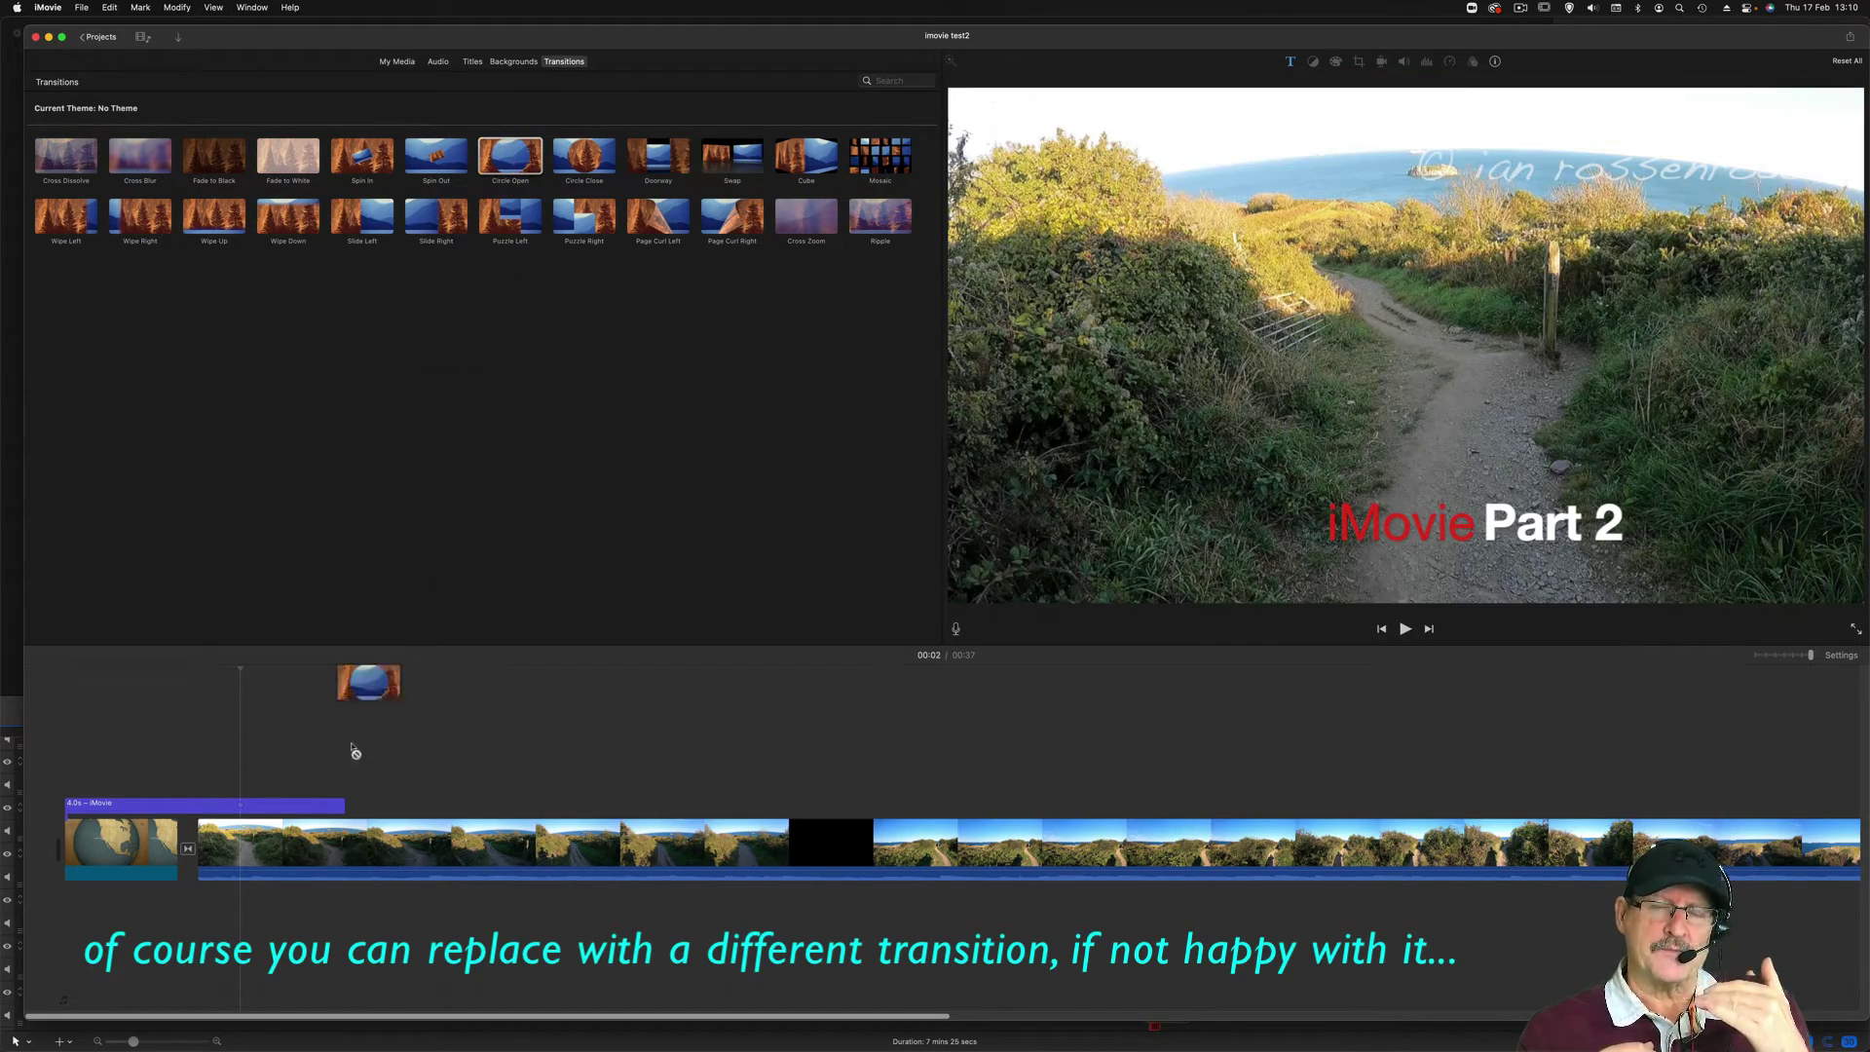
Replace the transition after the globe clip with Circle Open, lengthen it in the Precision Editor, and play the result.
drag(220, 873, 188, 849)
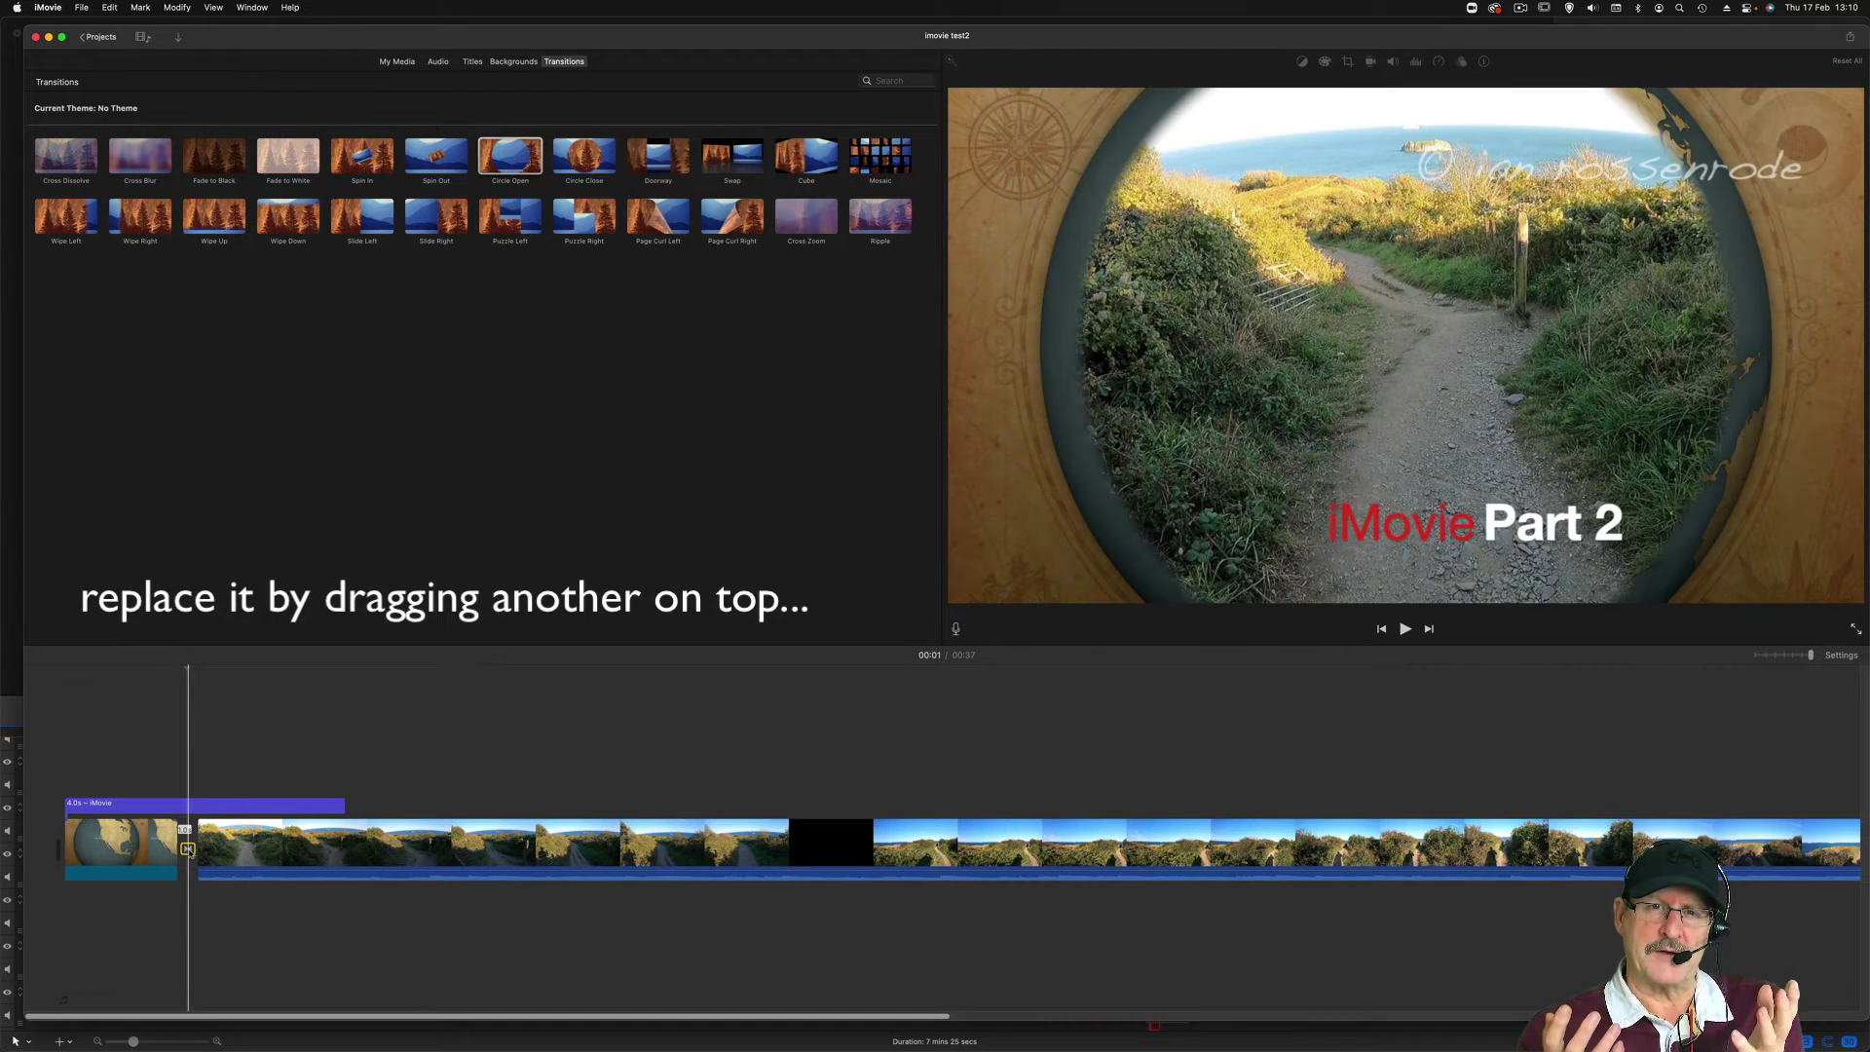
right_click(188, 848)
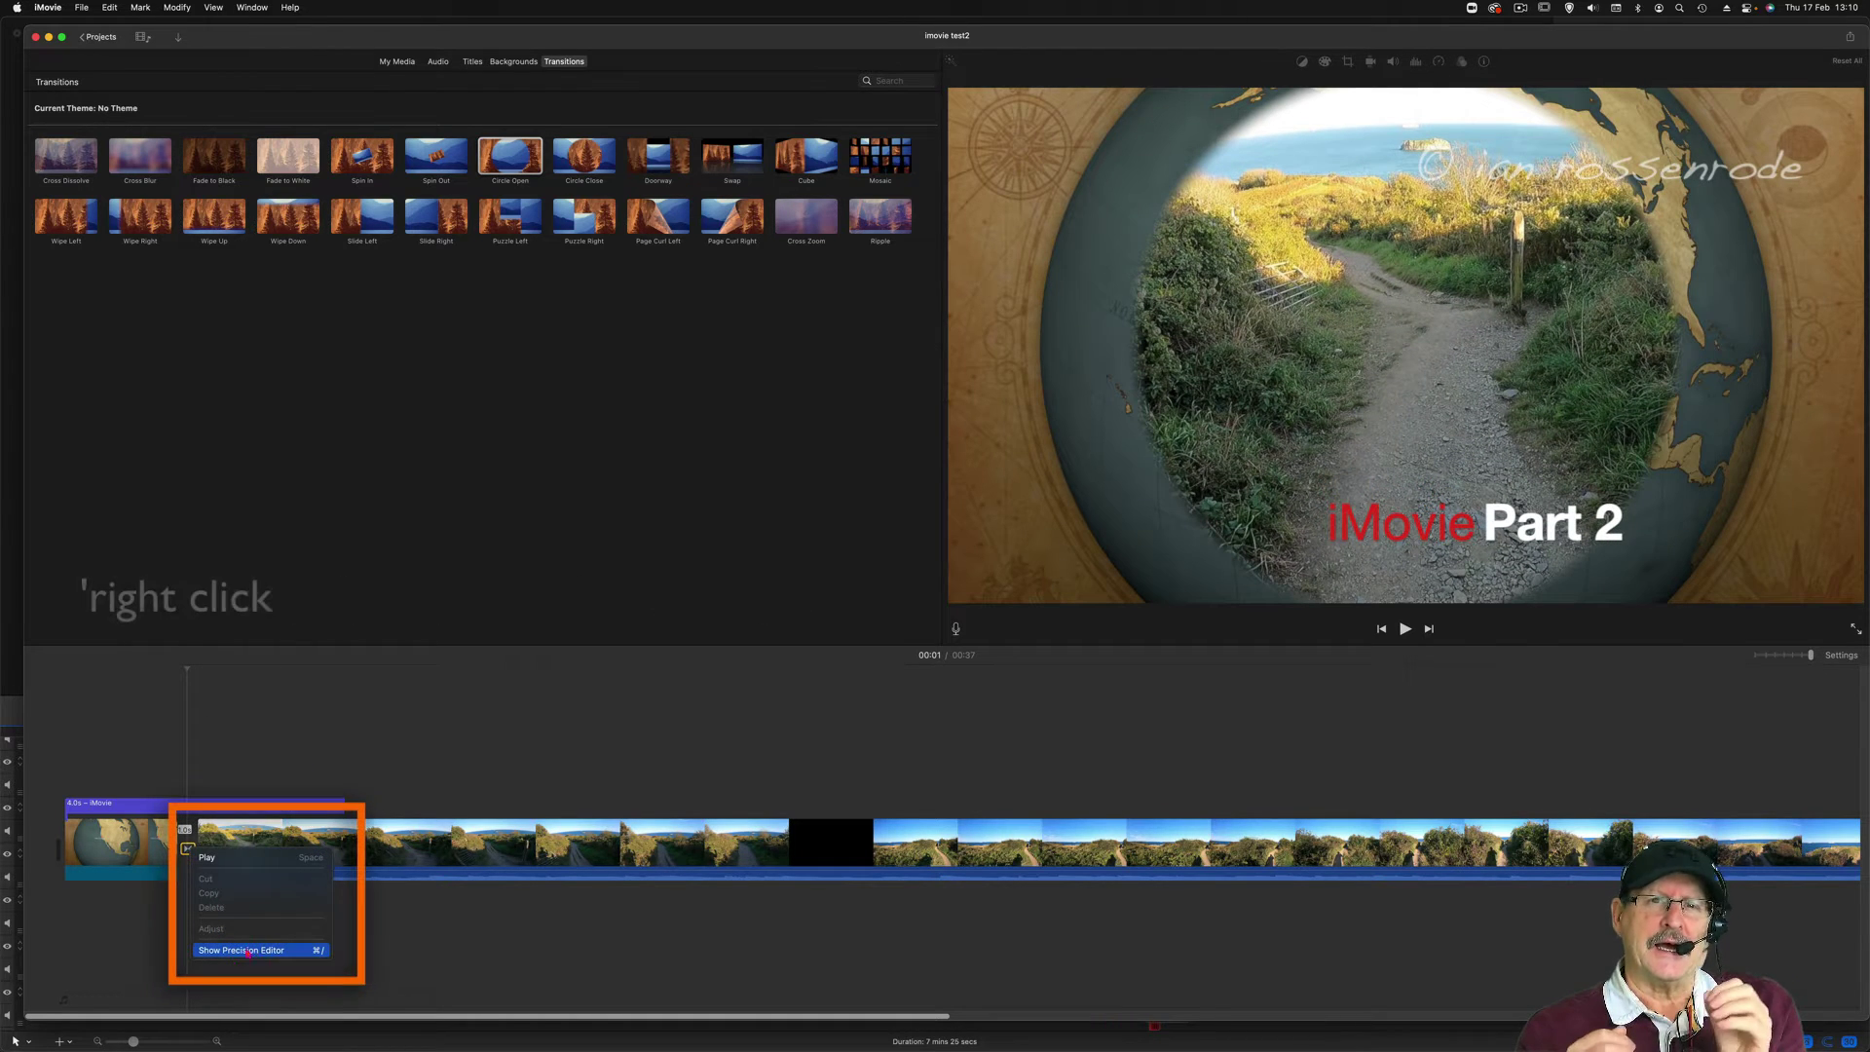
click(249, 953)
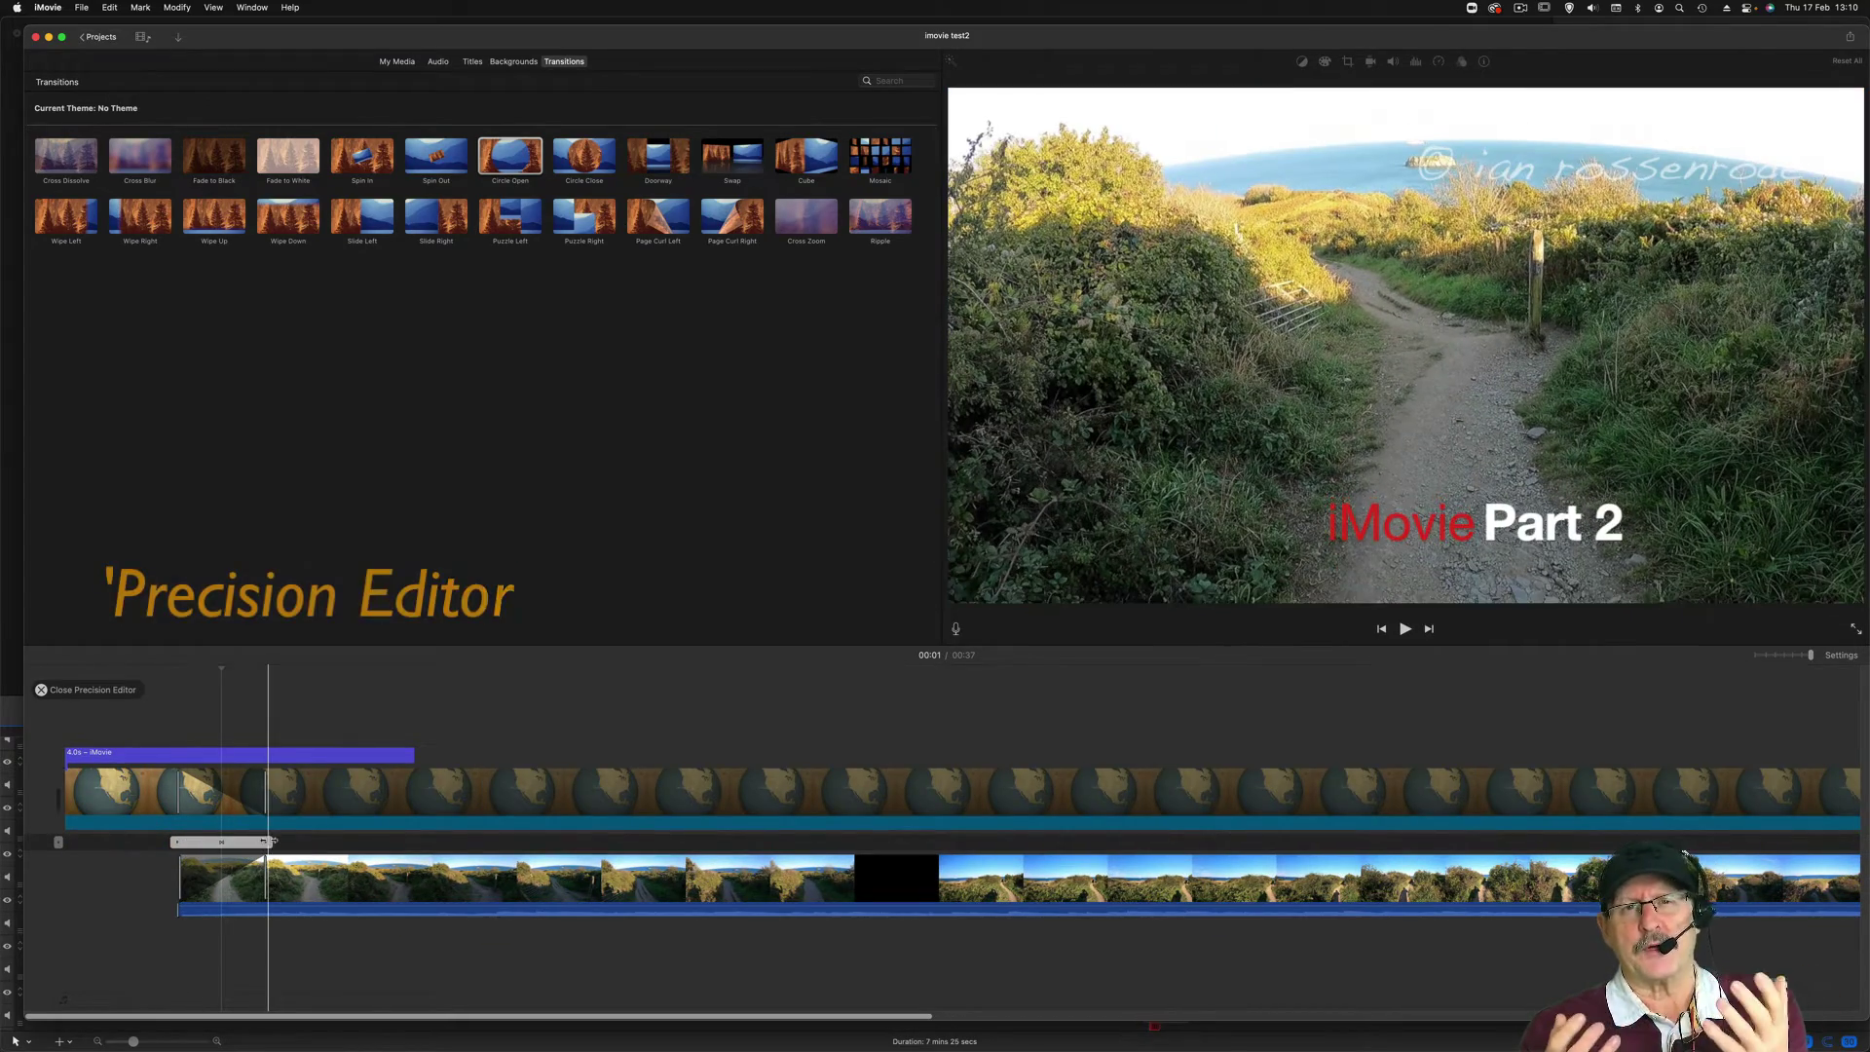
mouse_move(270, 840)
mouse_down()
mouse_move(358, 846)
mouse_move(253, 845)
mouse_move(322, 848)
mouse_move(304, 846)
mouse_up()
click(154, 688)
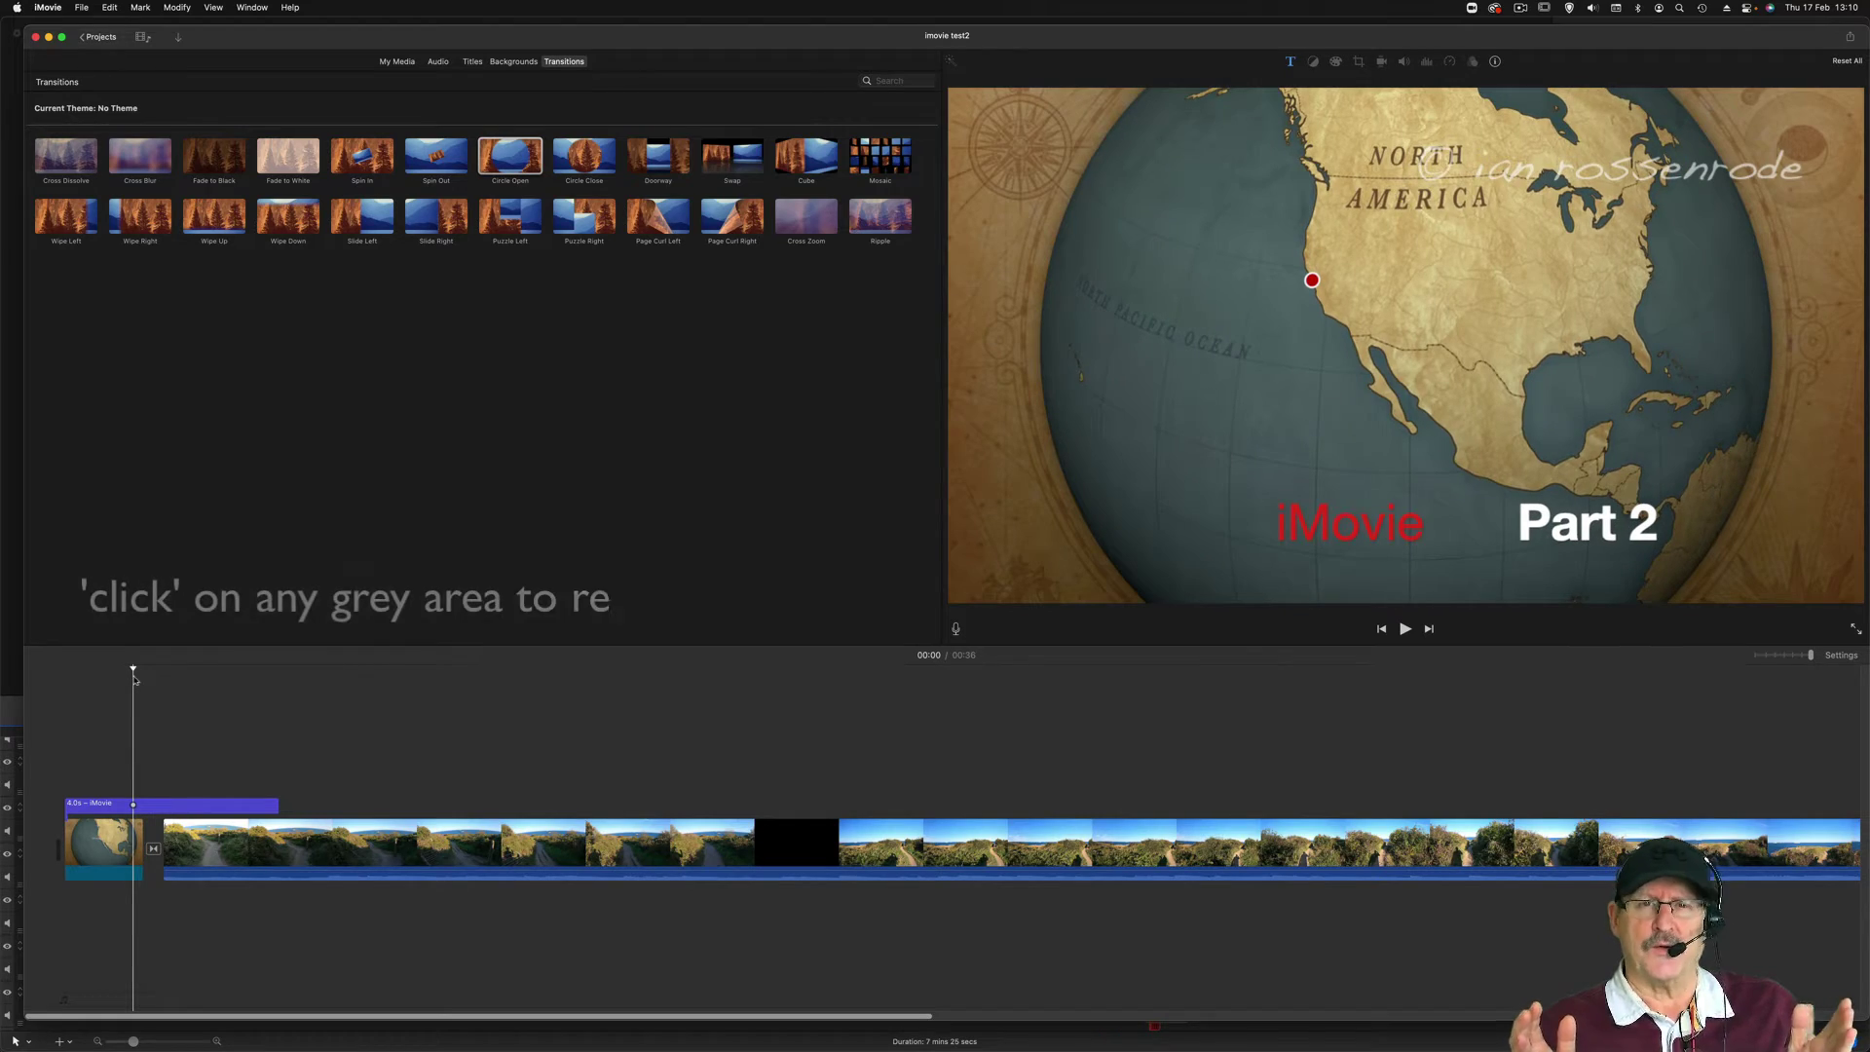
key(space)
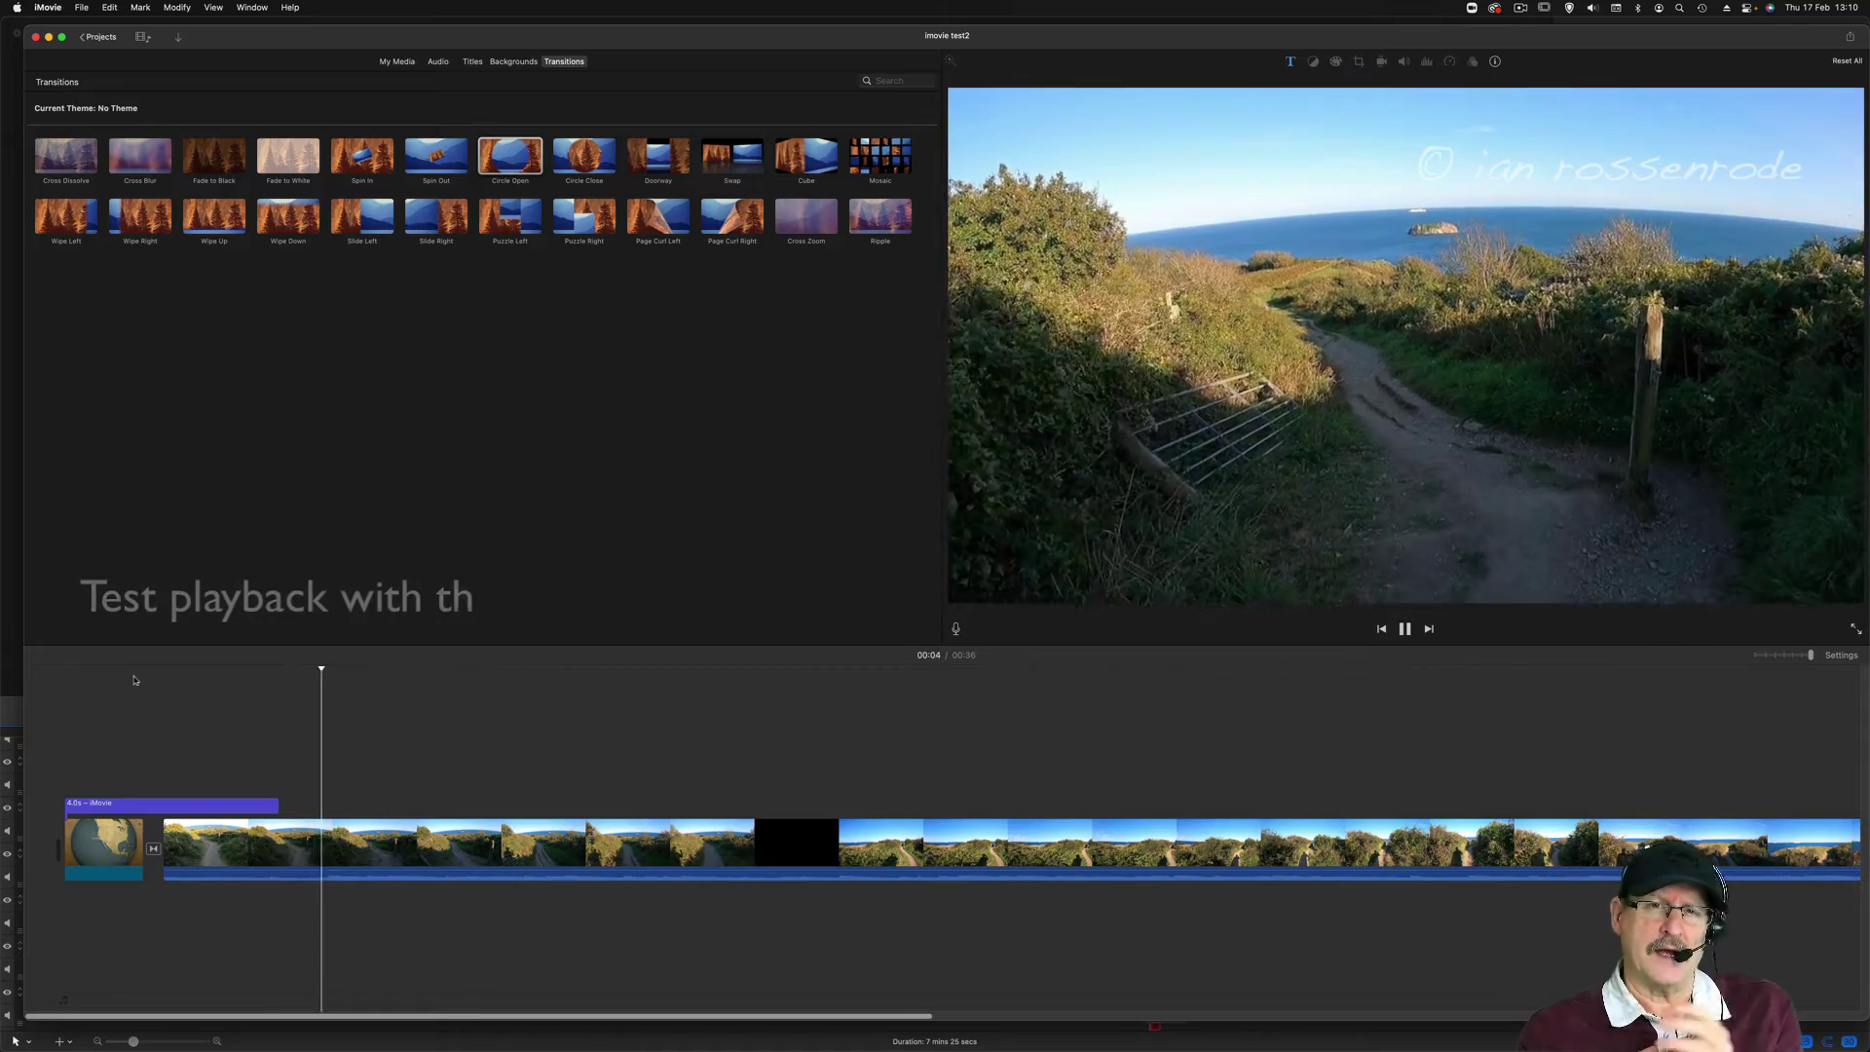
key(space)
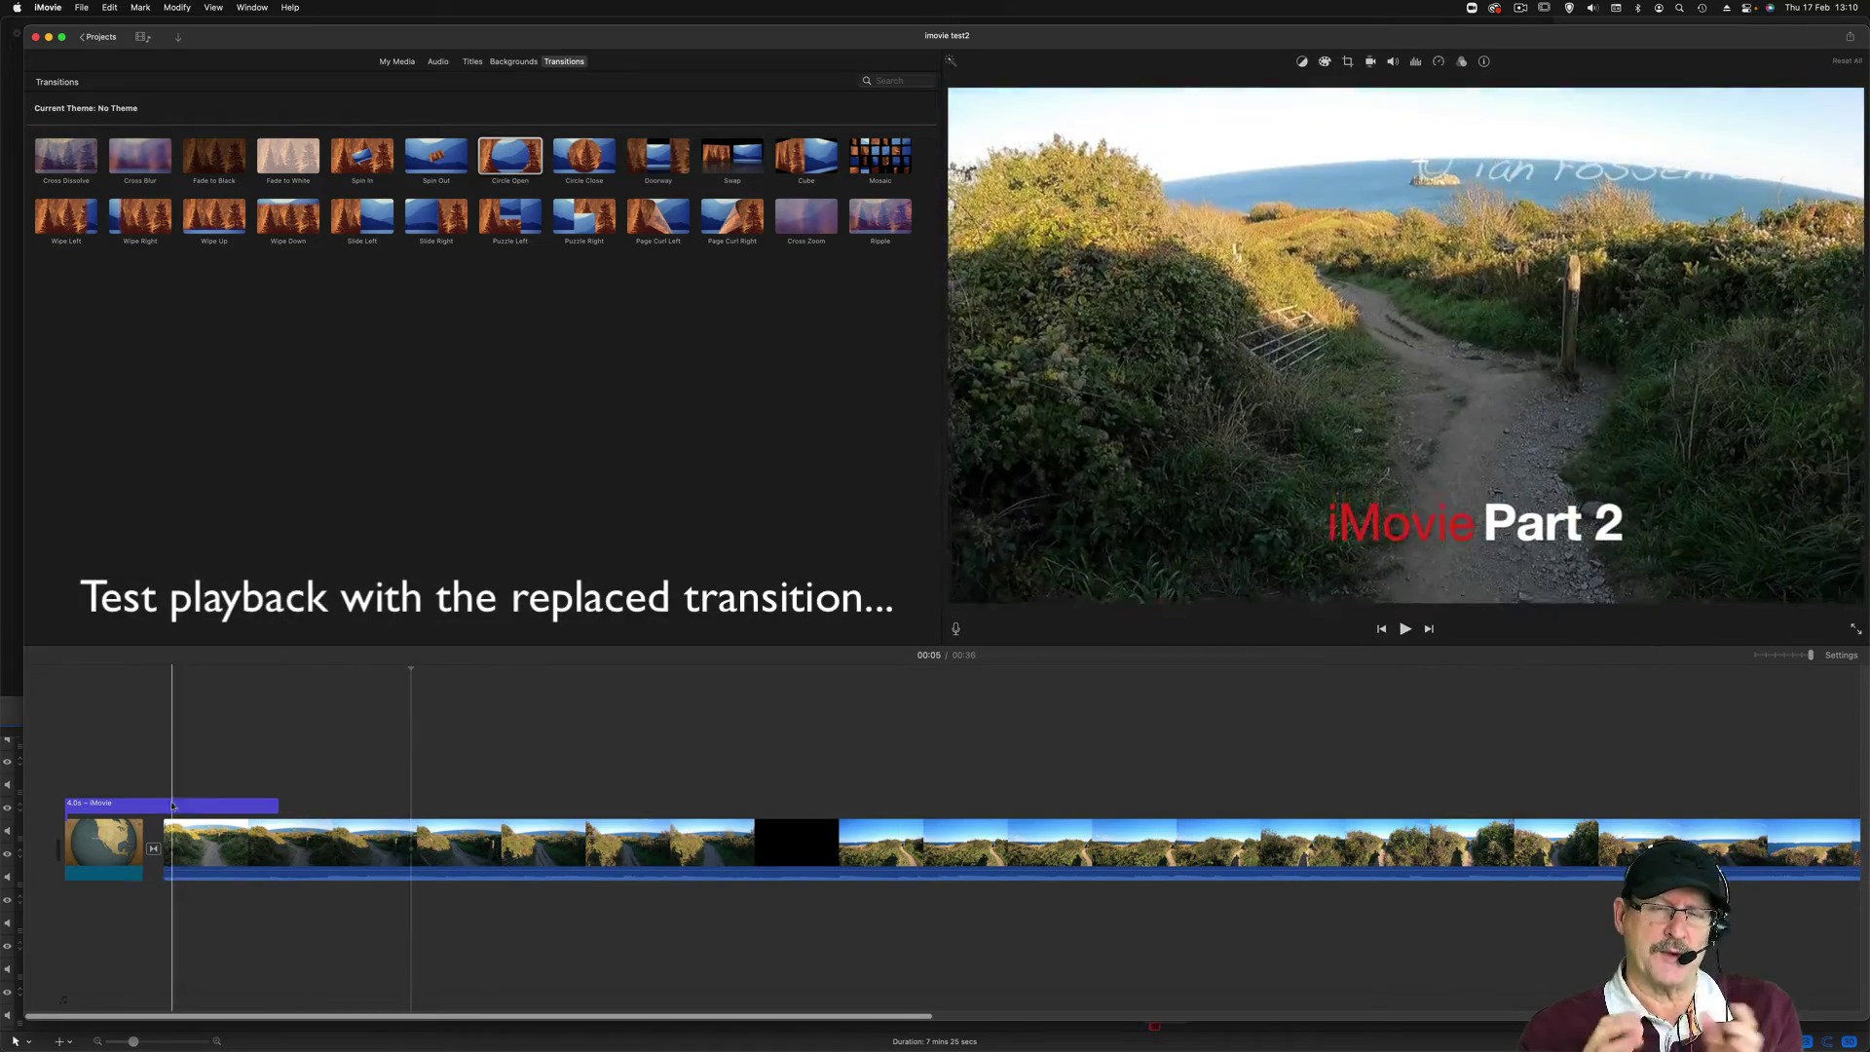
Move the "iMovie Part 2" title to start with the coastal path clip and play the movie from the beginning.
drag(158, 805, 259, 807)
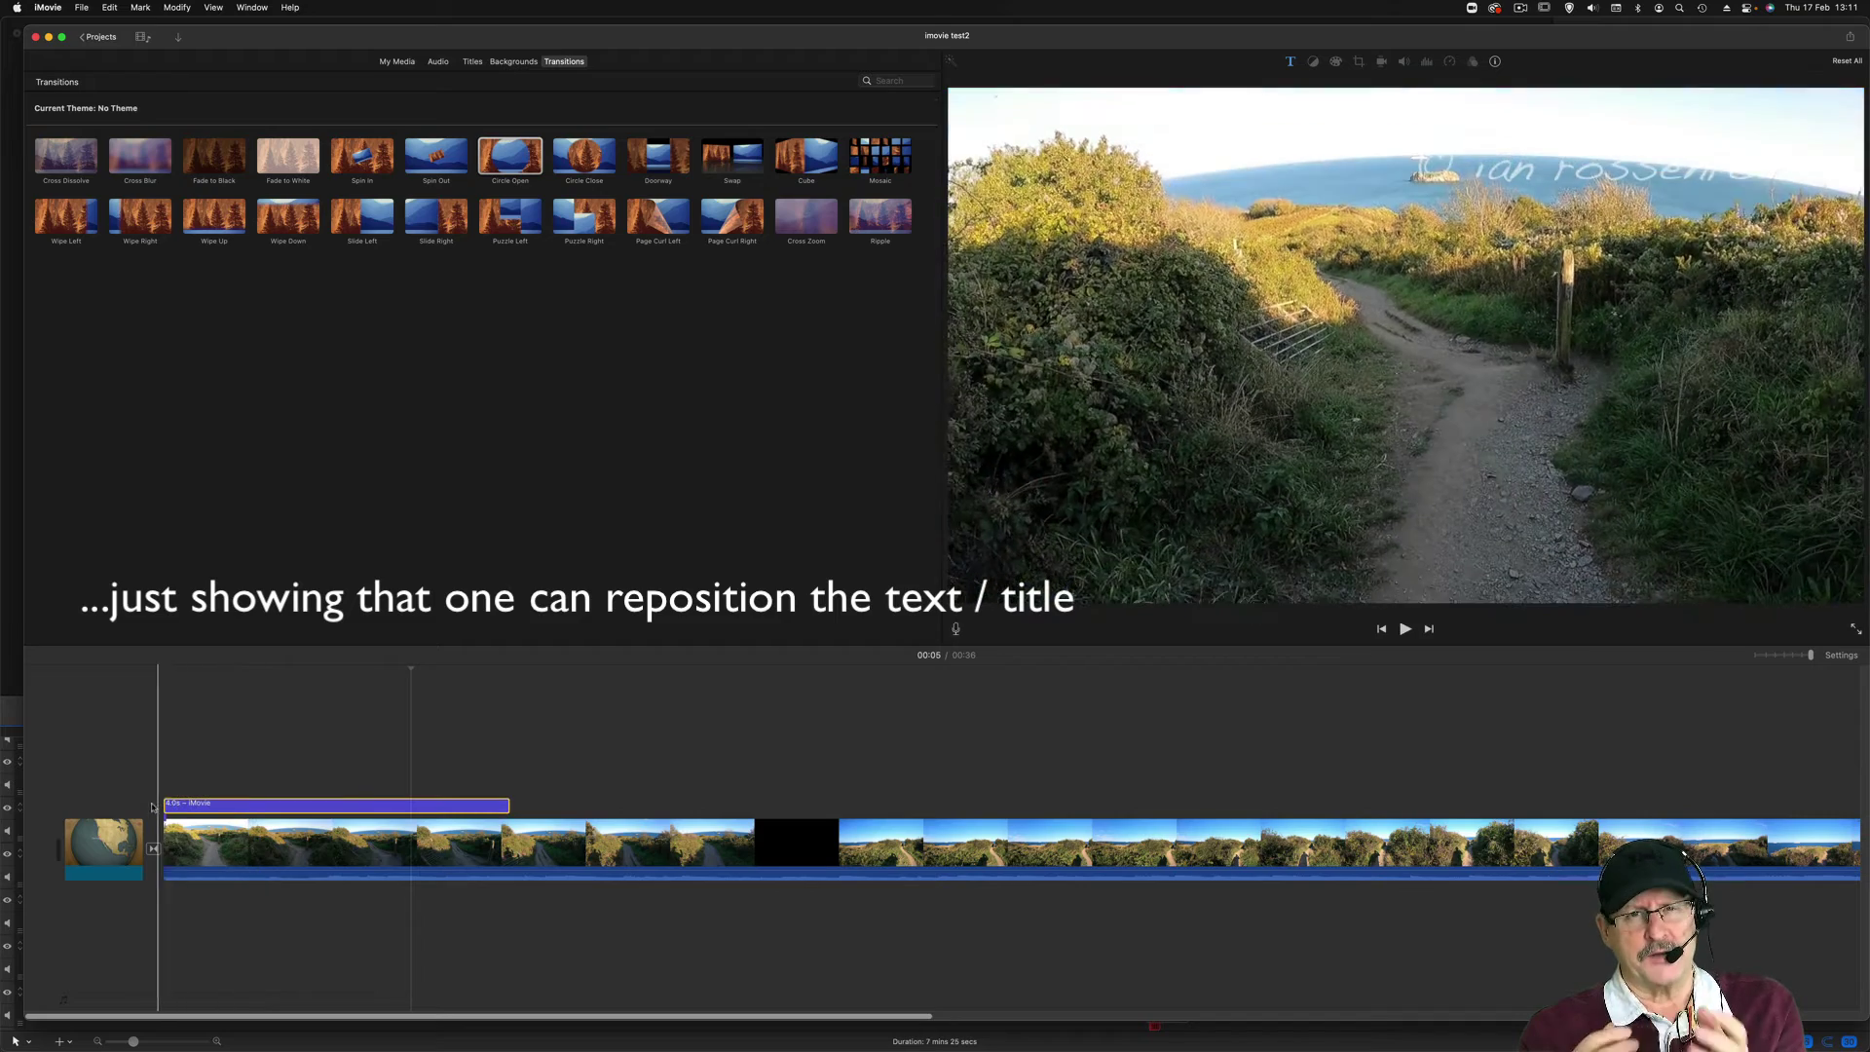
click(61, 674)
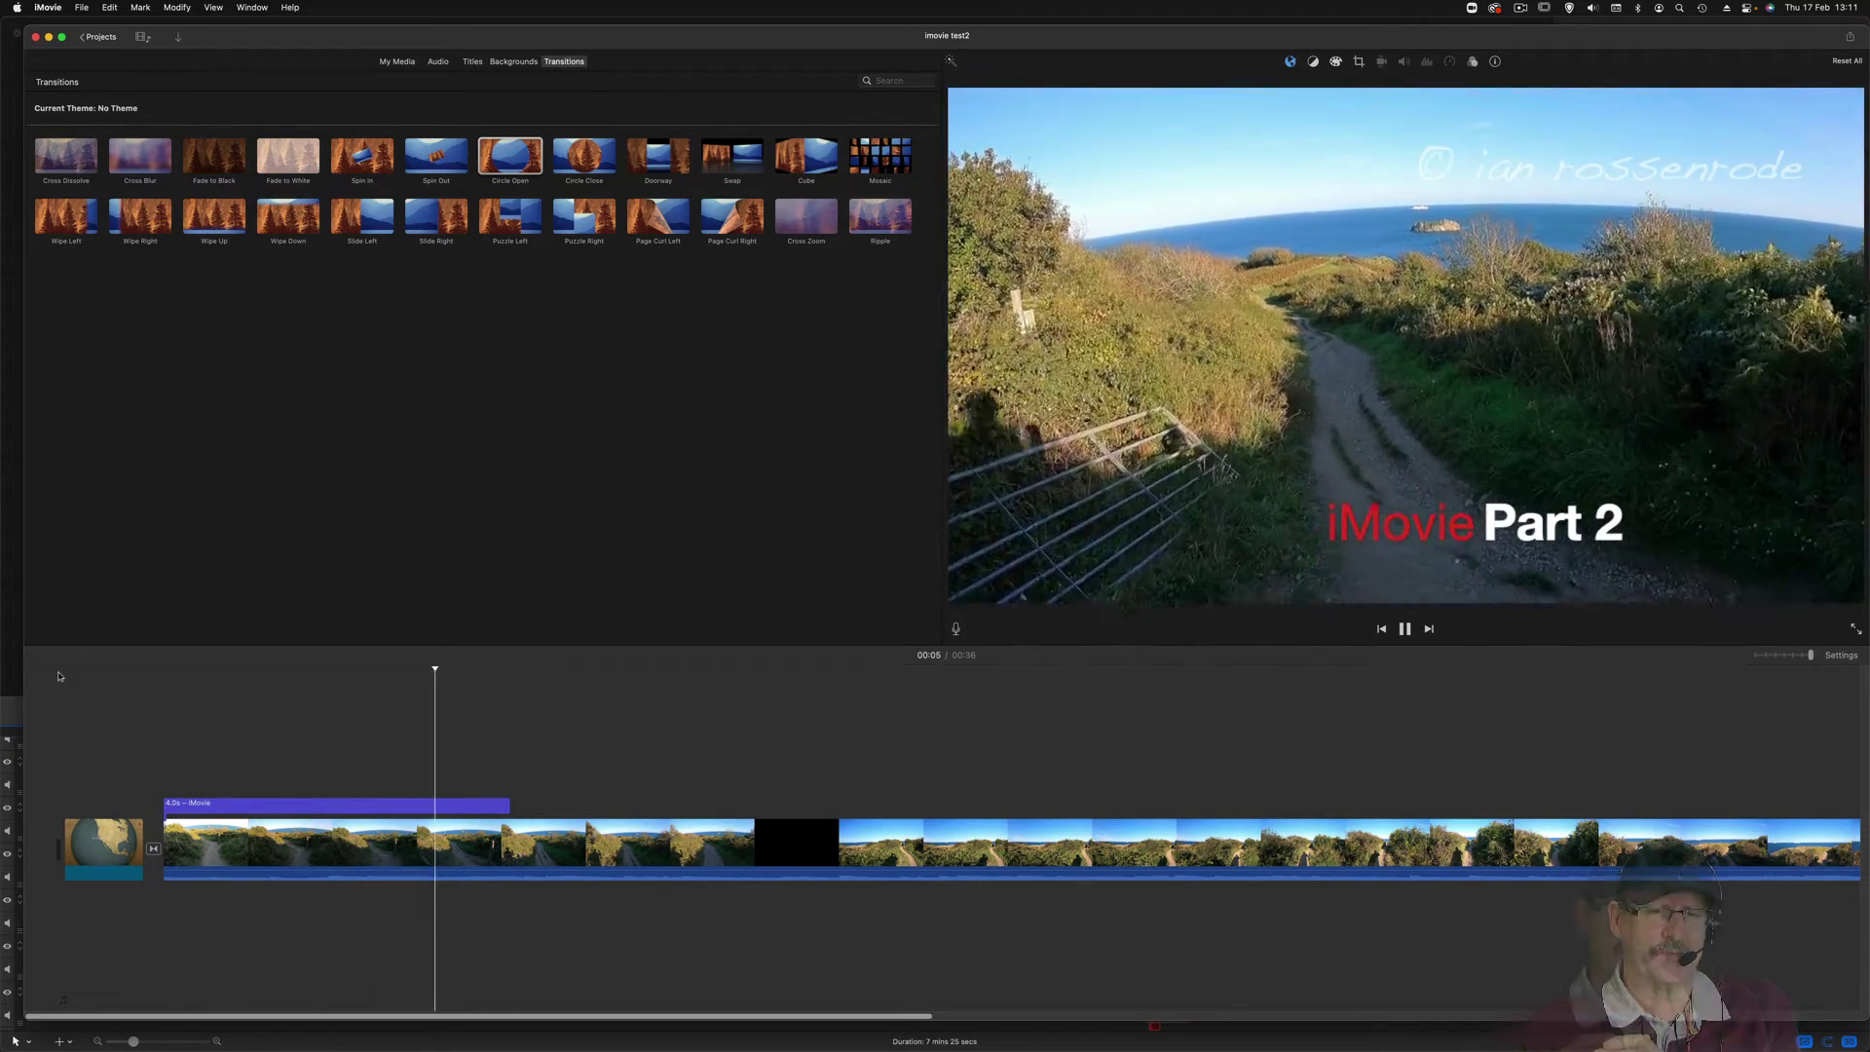
click(539, 823)
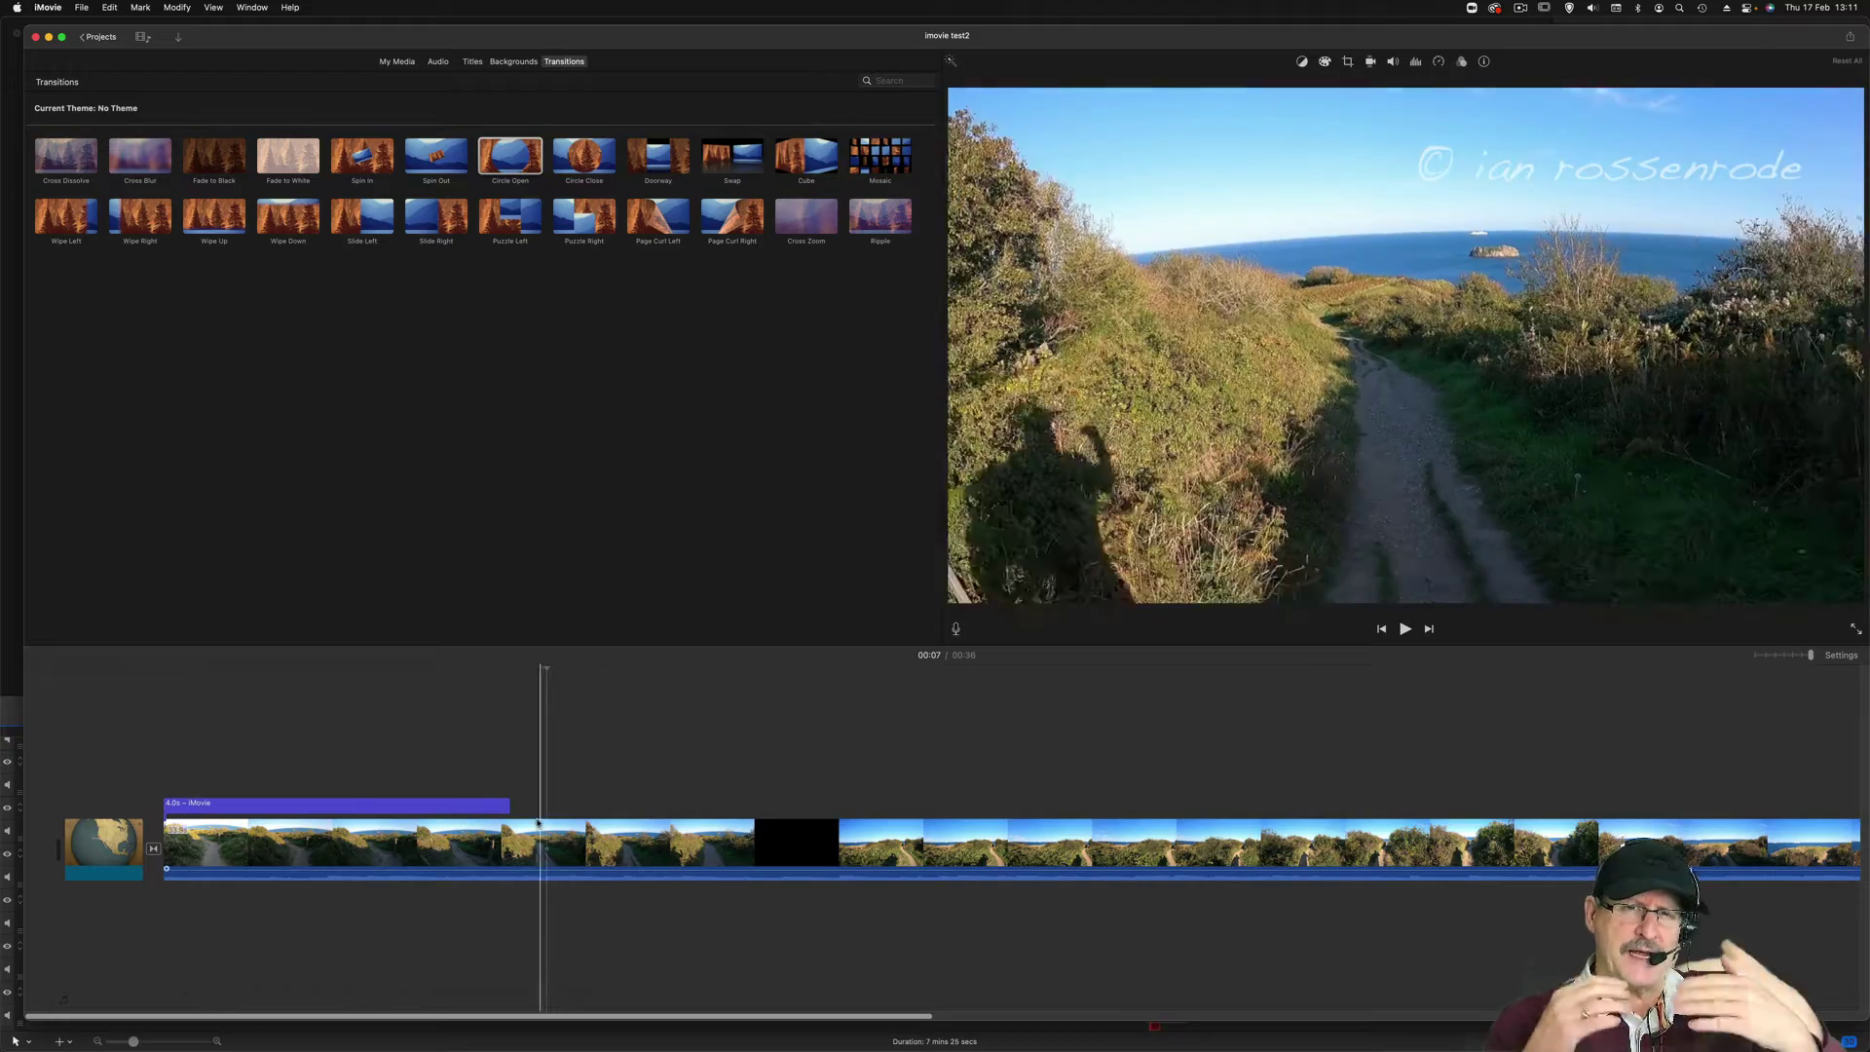
Extend the end of the title to slow its effect, giving it a duration of about 9.3 s, and play it.
click(509, 806)
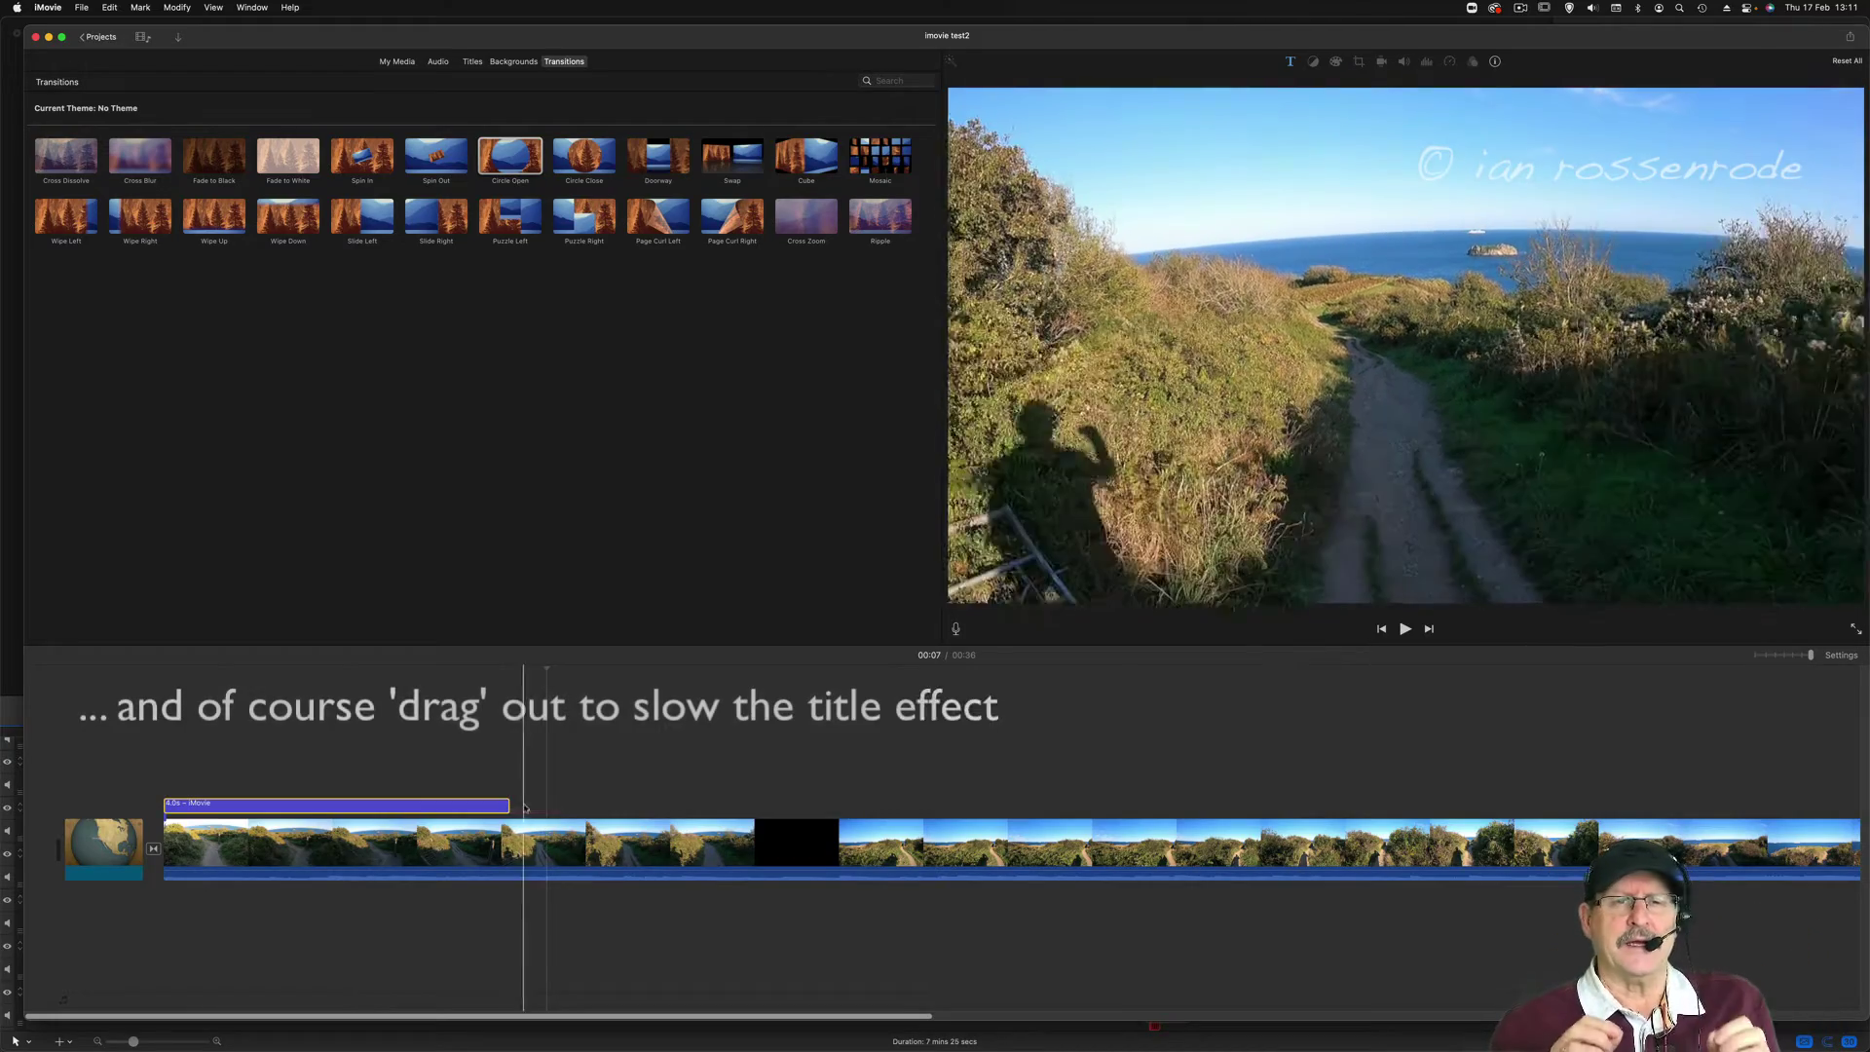
drag(508, 806, 968, 804)
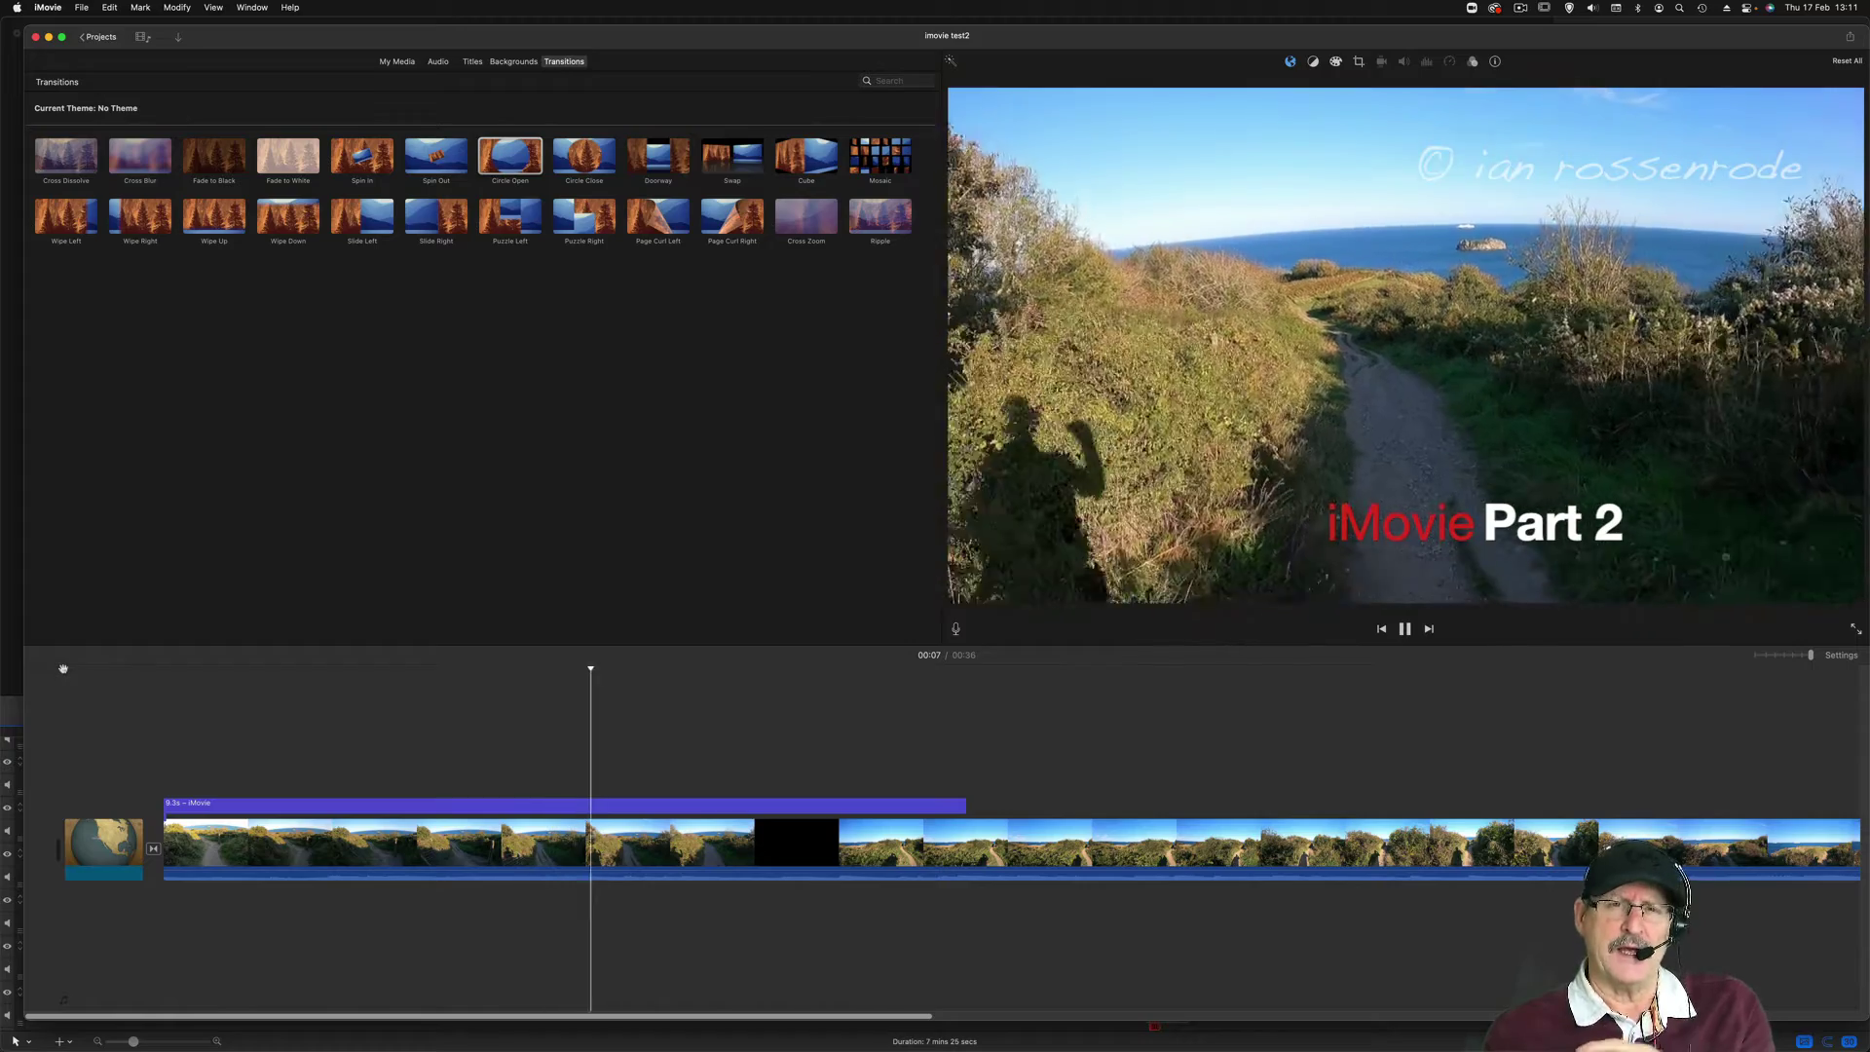
key(space)
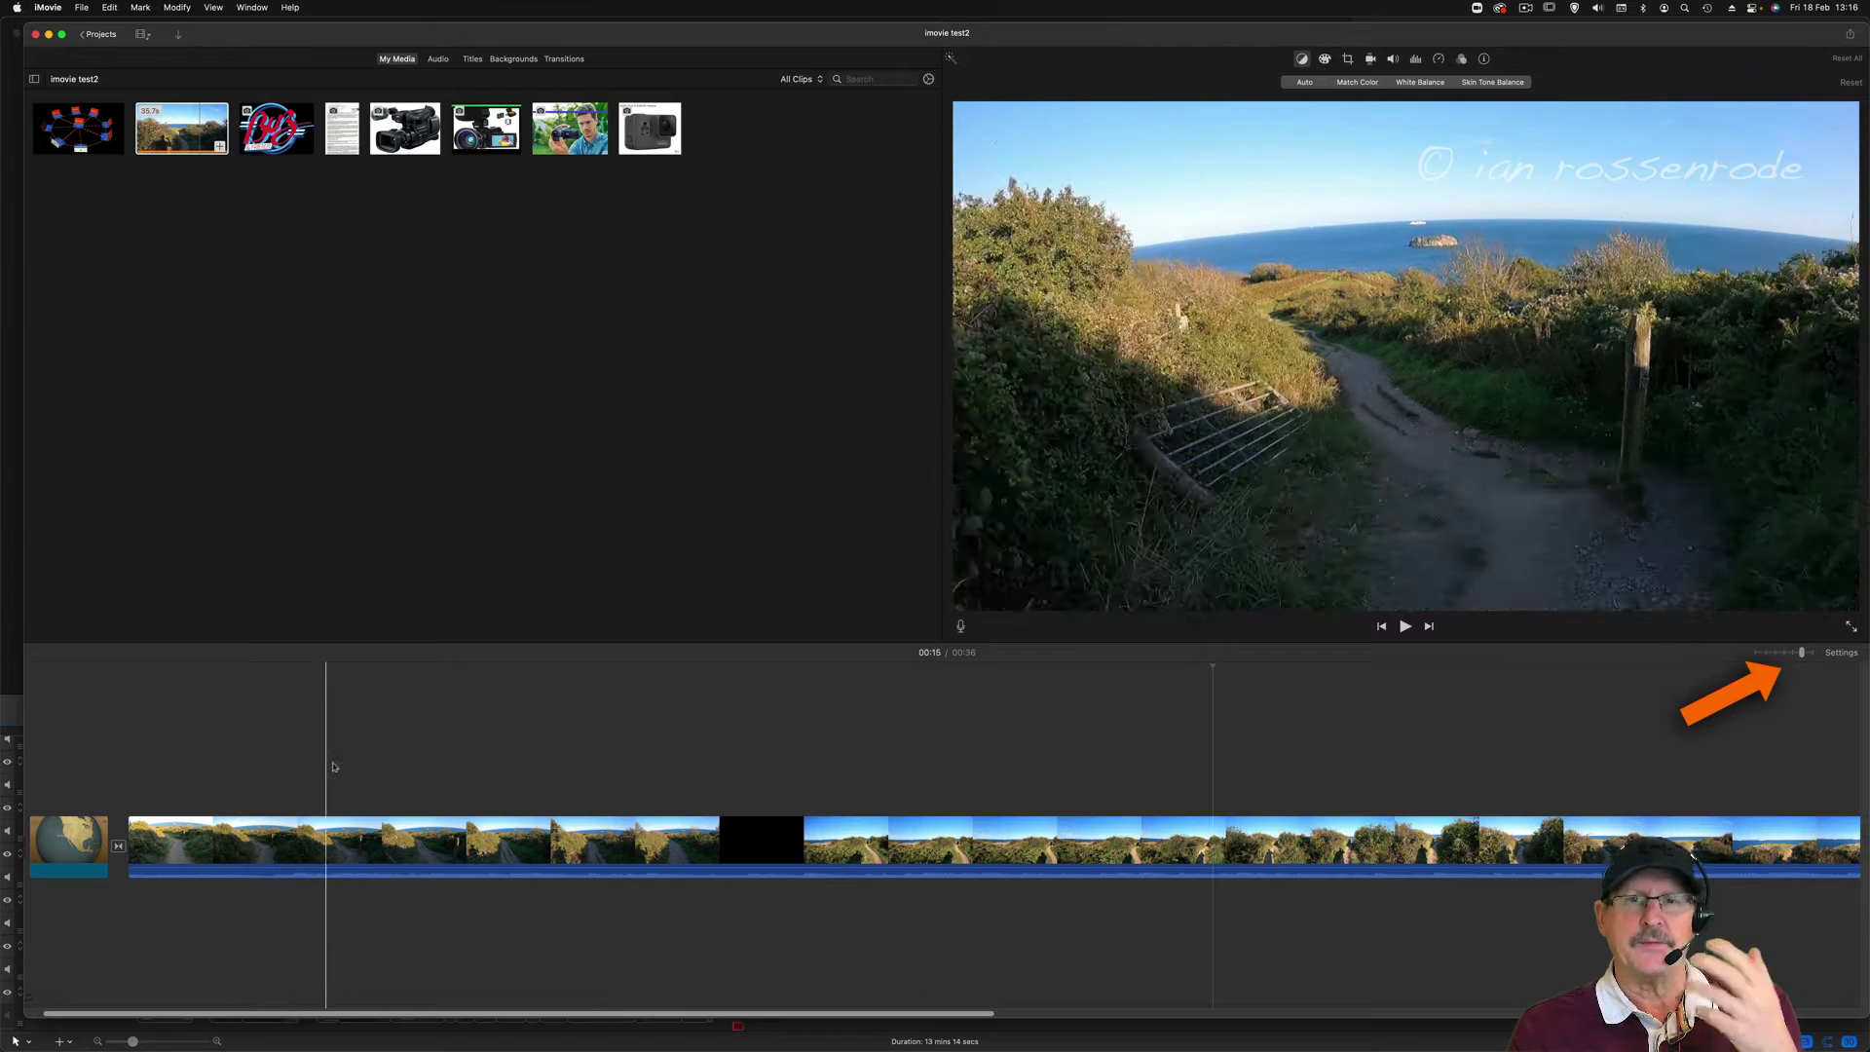
View the project settings and zoom the timeline out until the whole coastal path clip fits.
click(1841, 652)
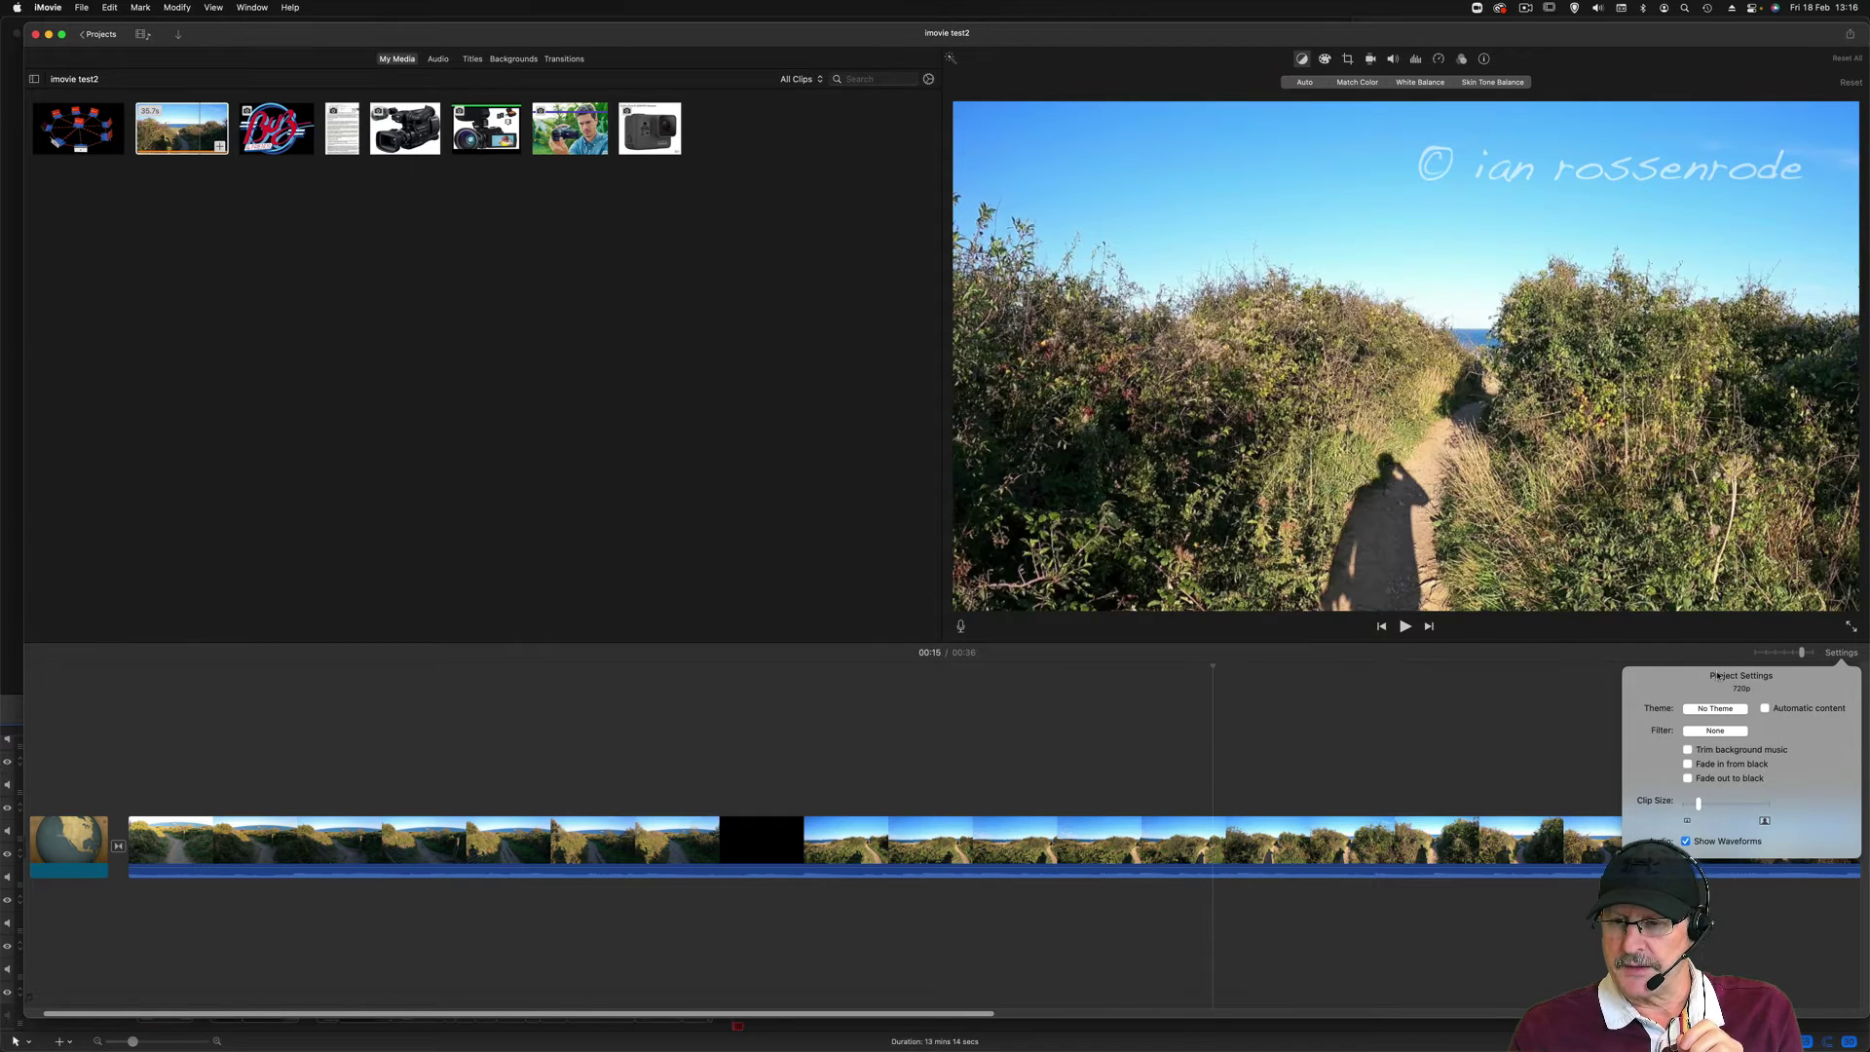
click(1803, 653)
drag(1802, 653, 1795, 653)
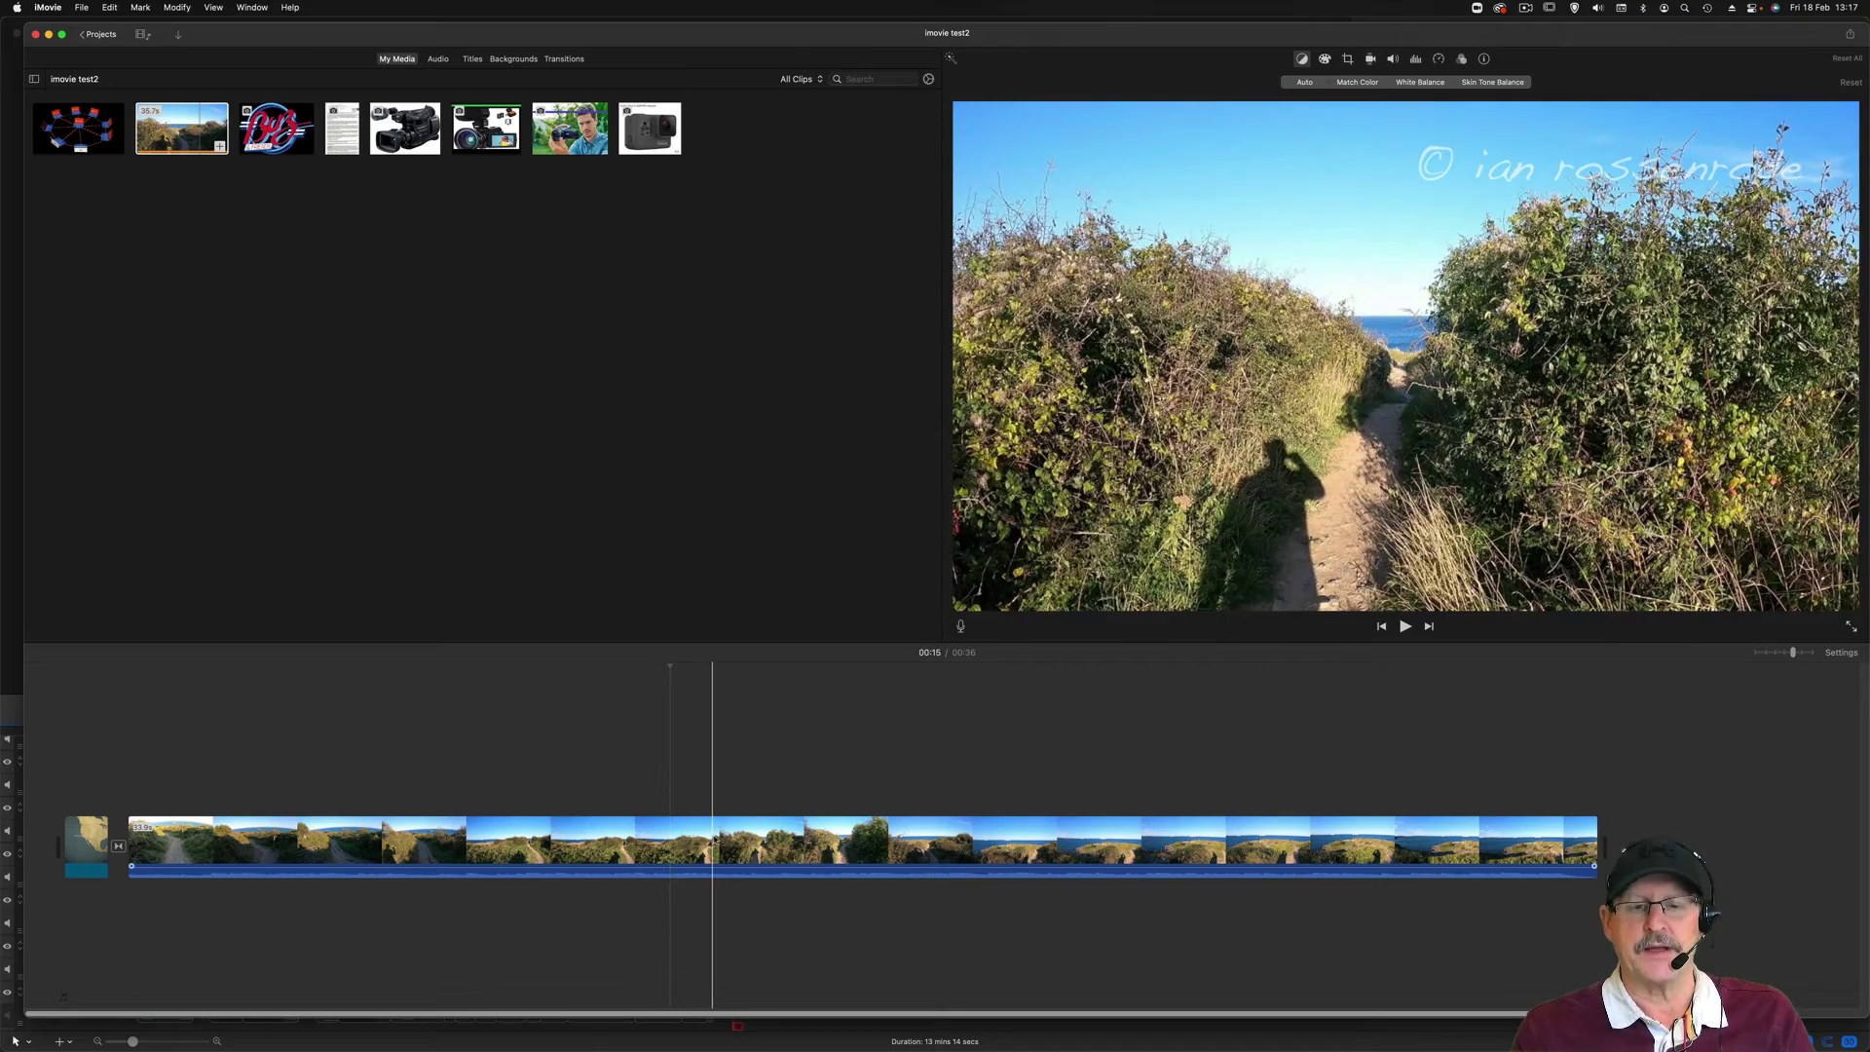
click(715, 840)
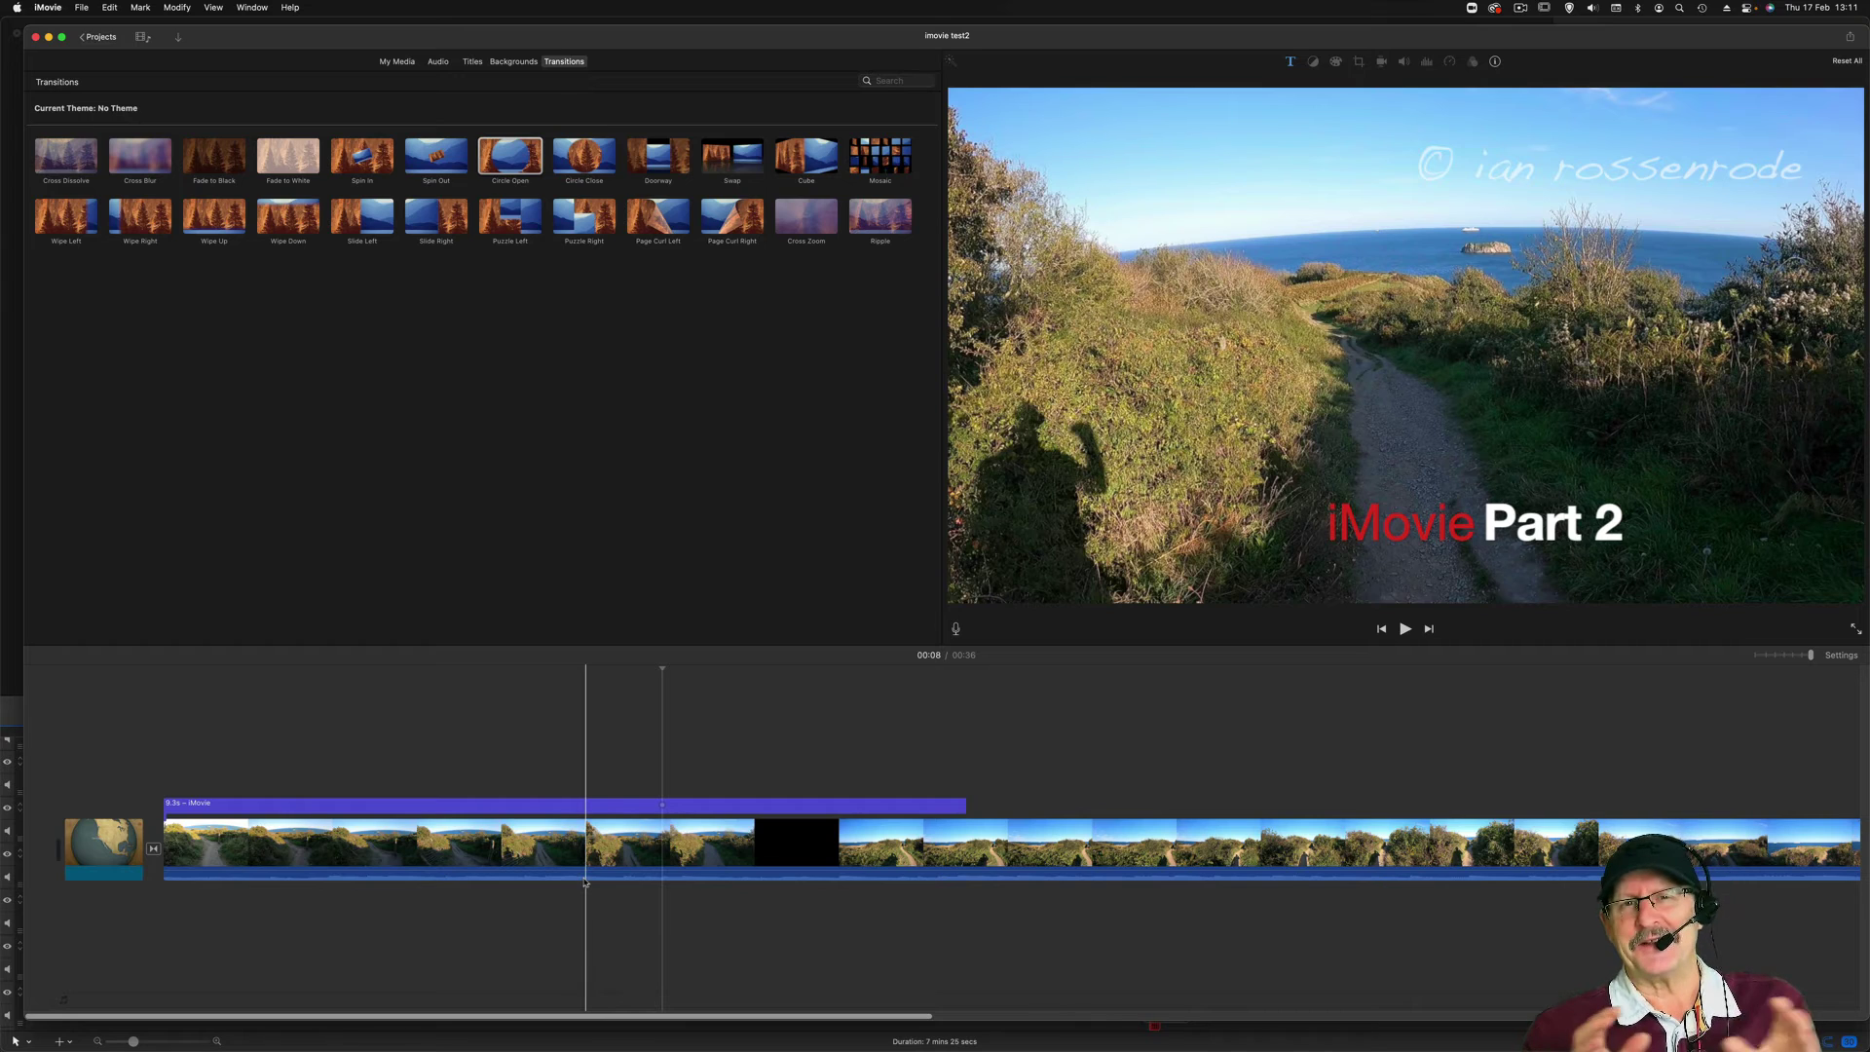
Lower the audio volume of the coastal path clip and play the movie to check it.
click(476, 867)
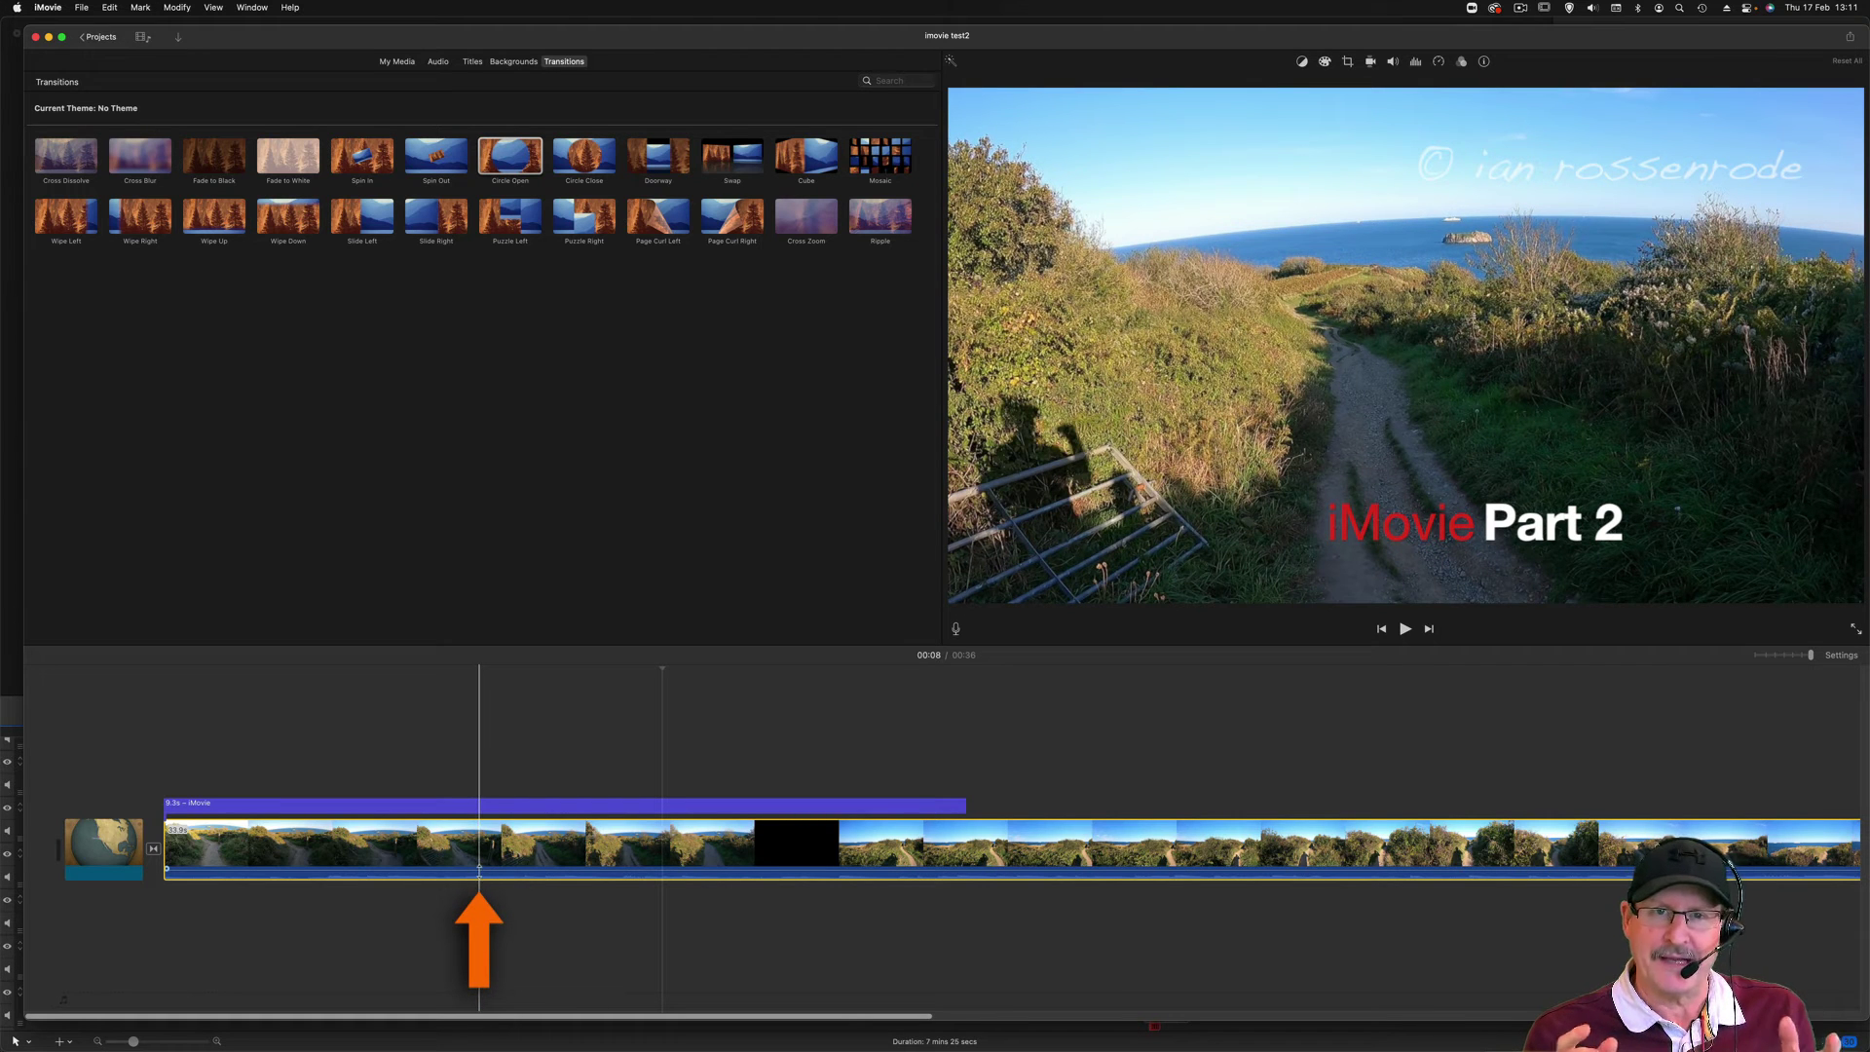
drag(478, 866, 478, 882)
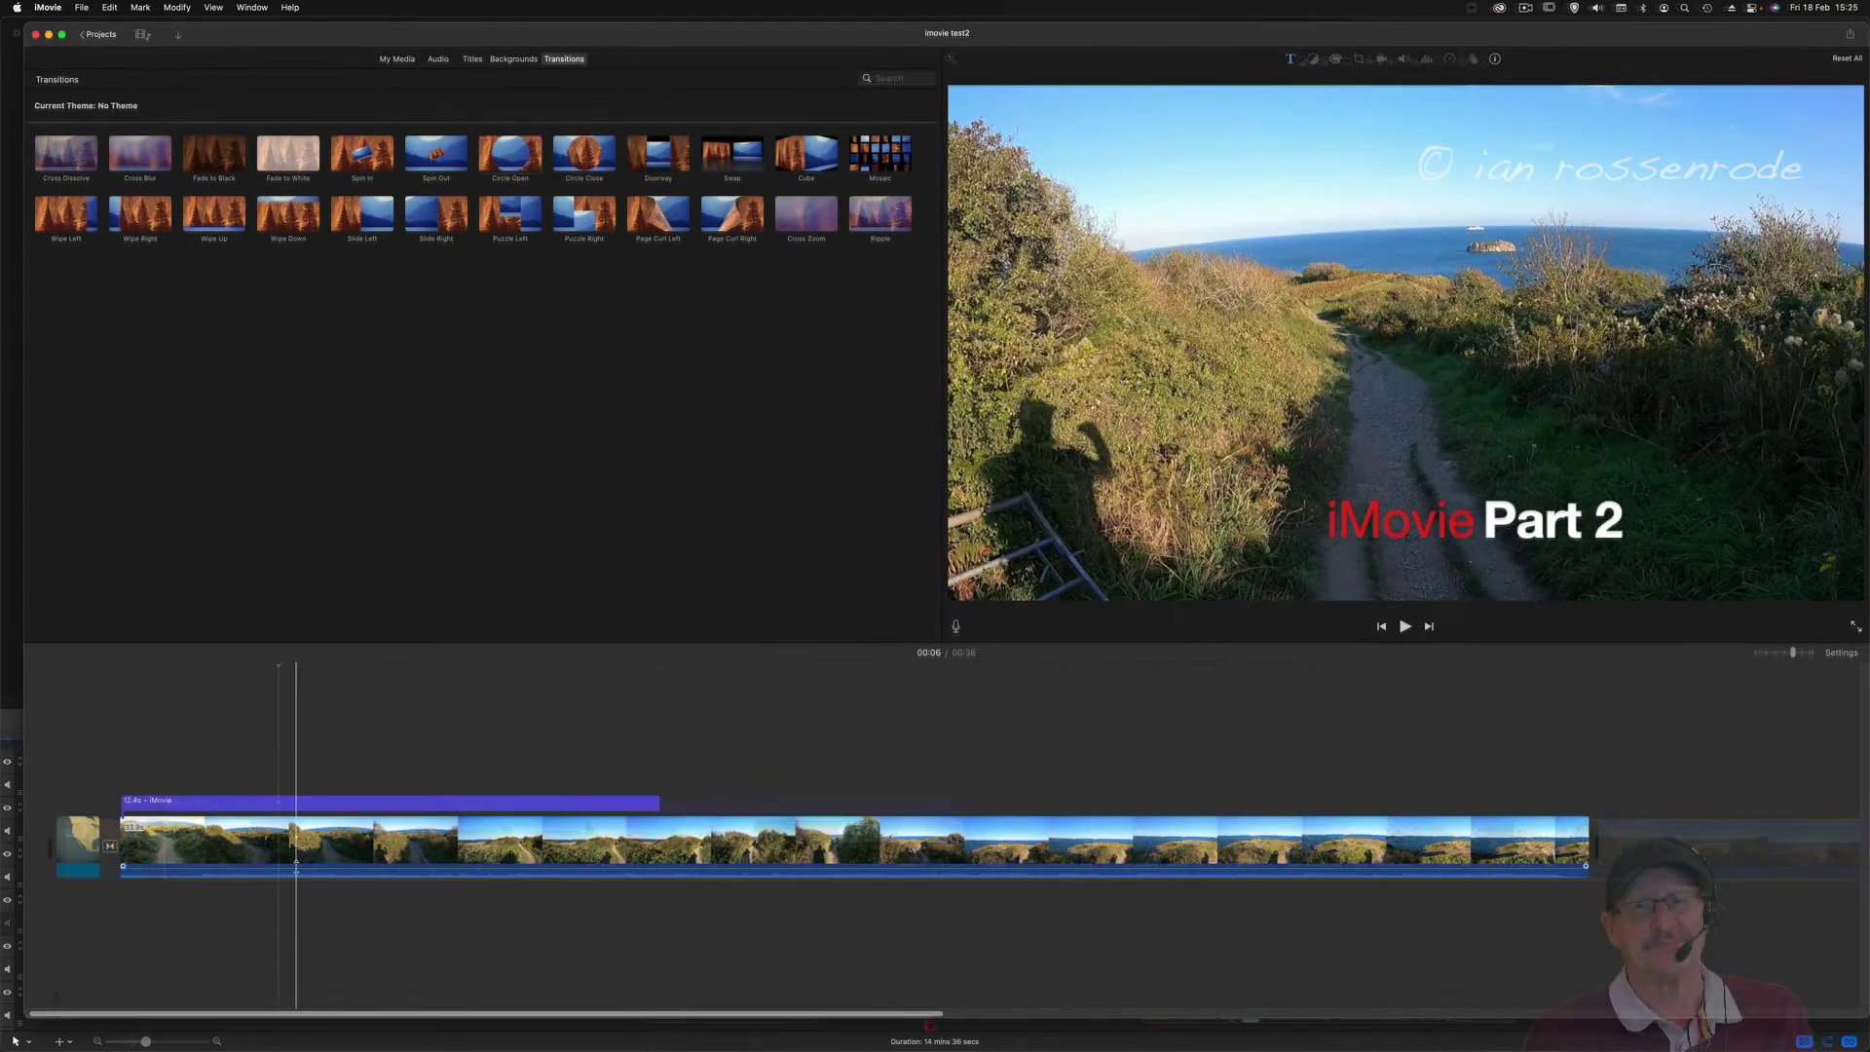
key(space)
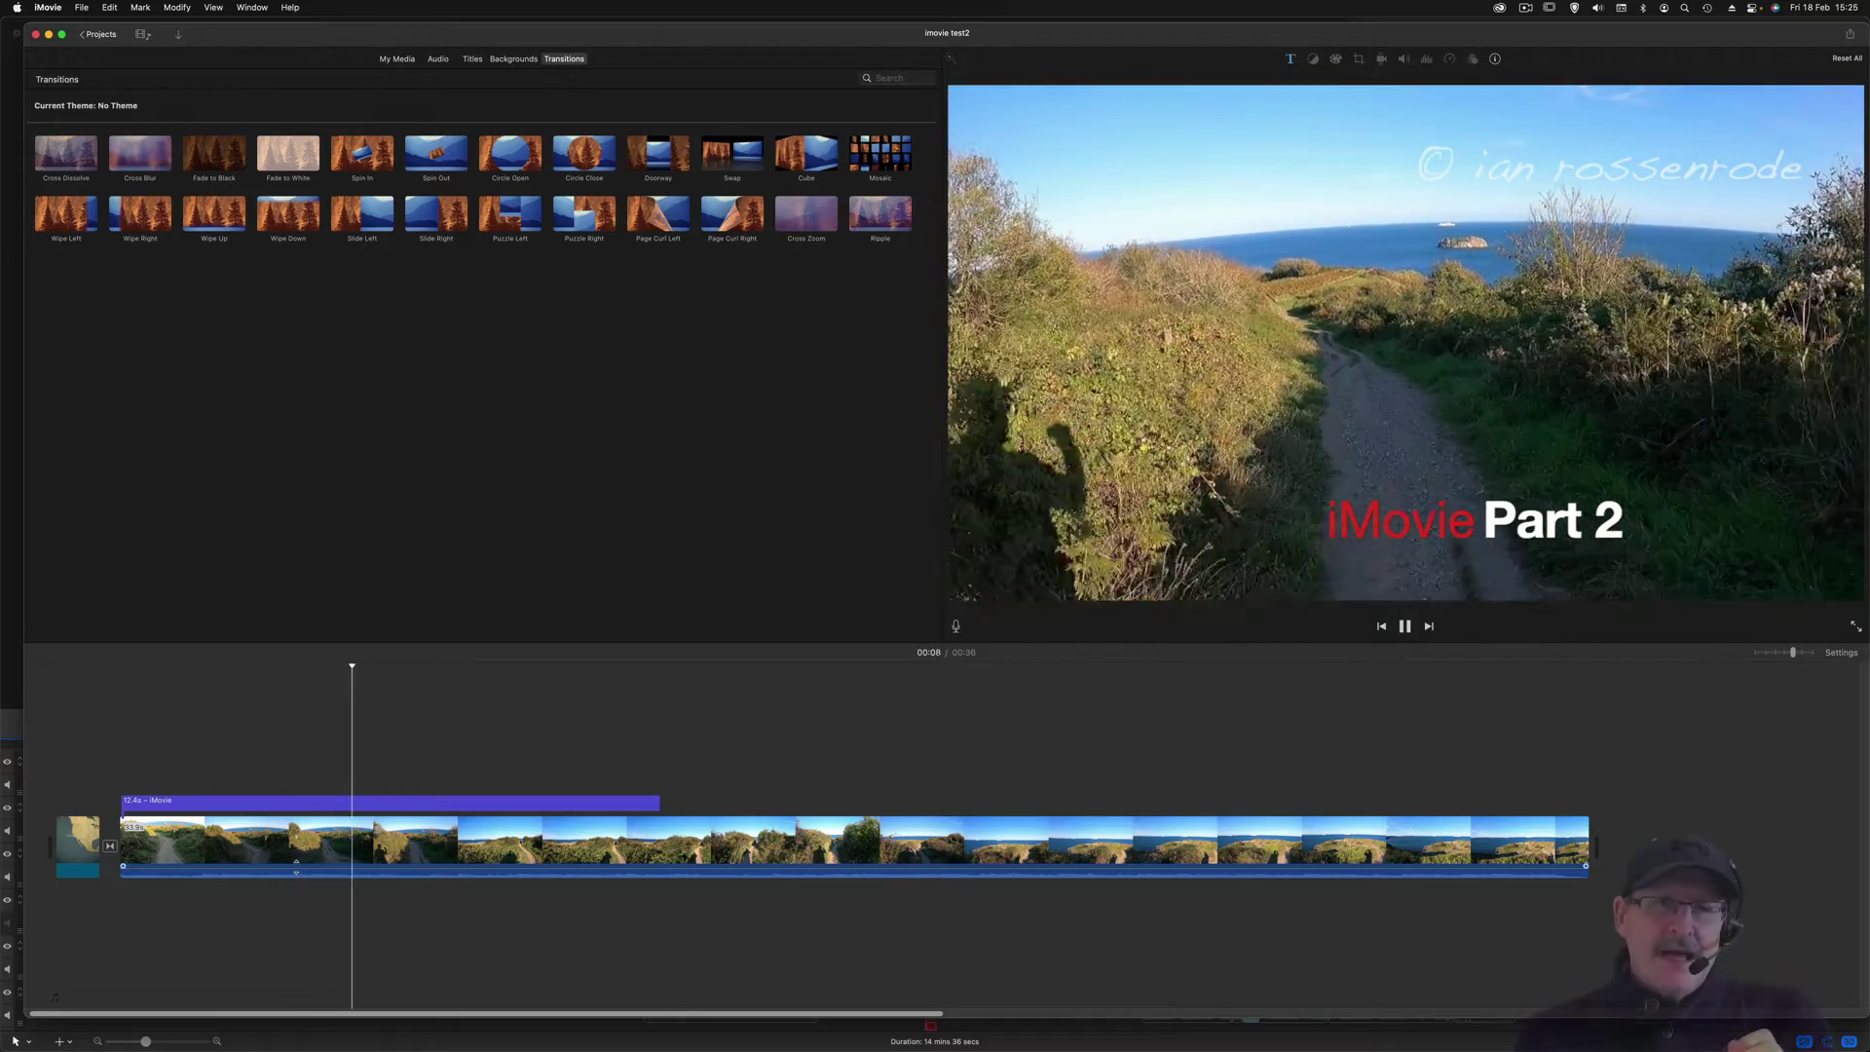
key(space)
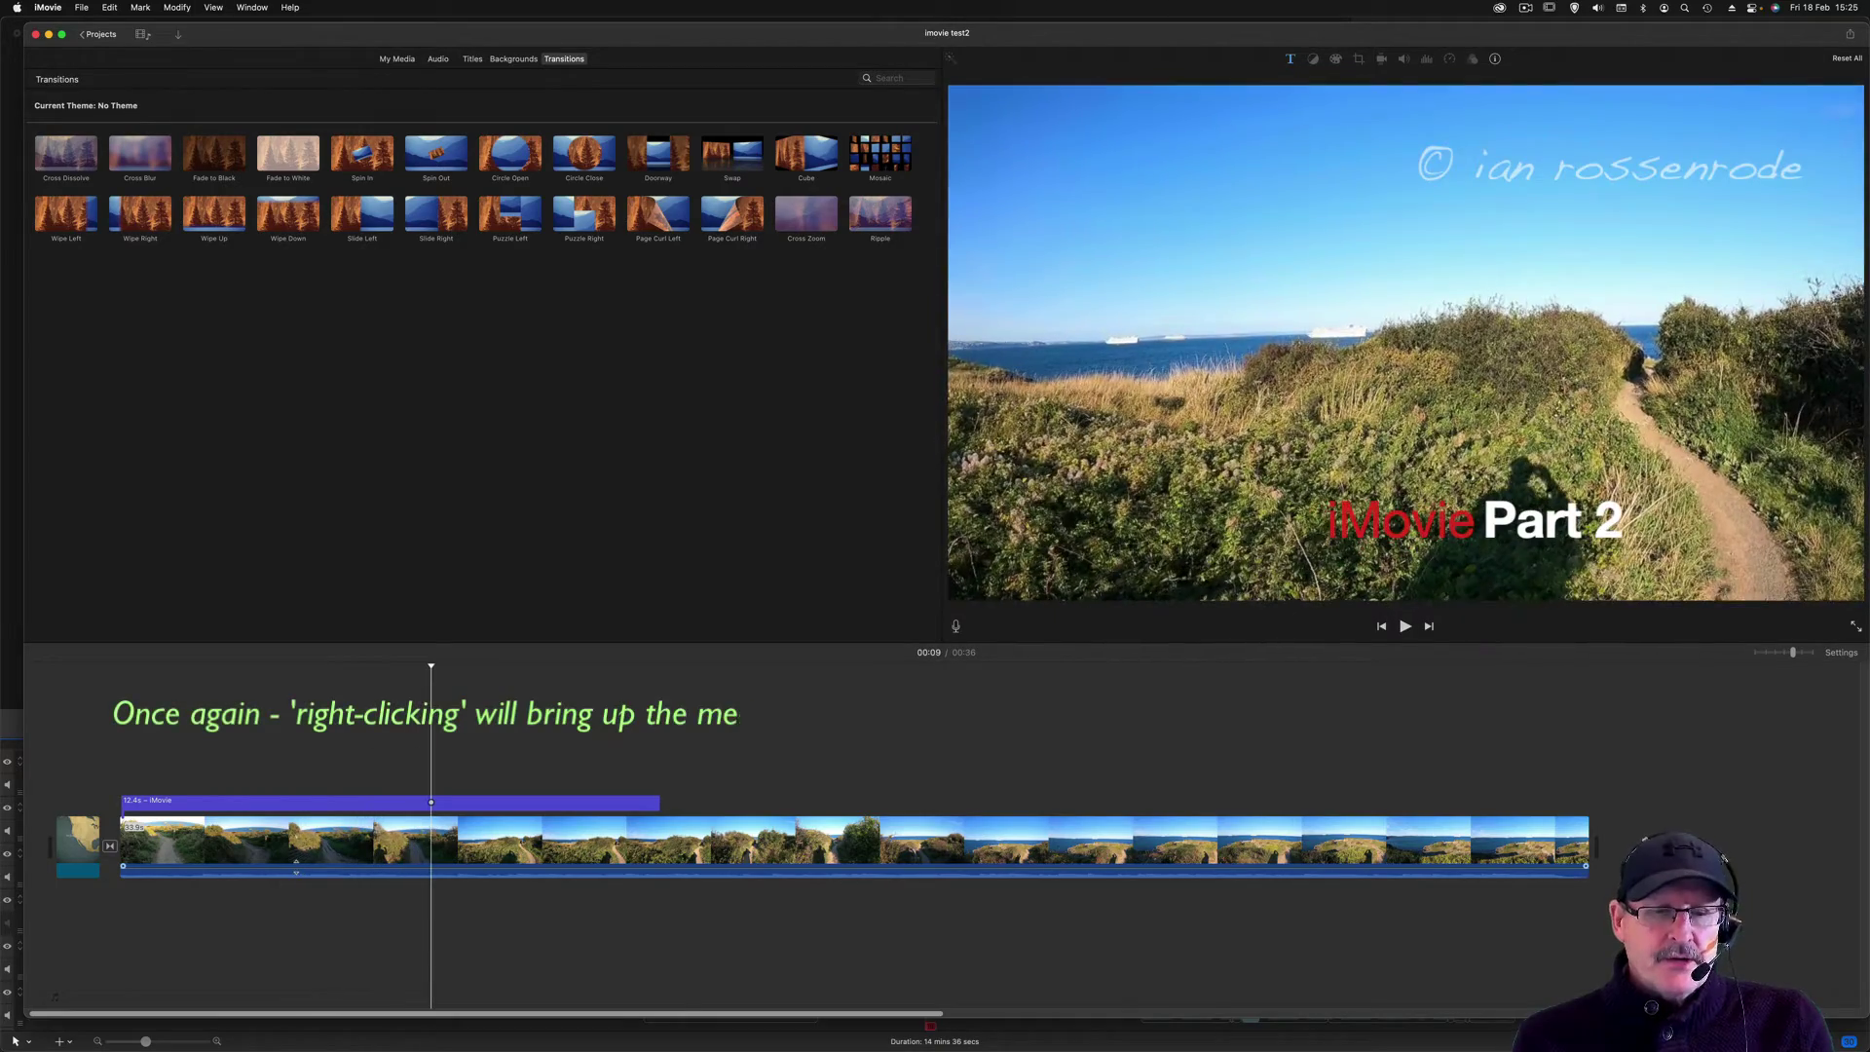
Detach the coastal path clip's audio and move the detached track to start at the beginning of the globe clip.
right_click(375, 820)
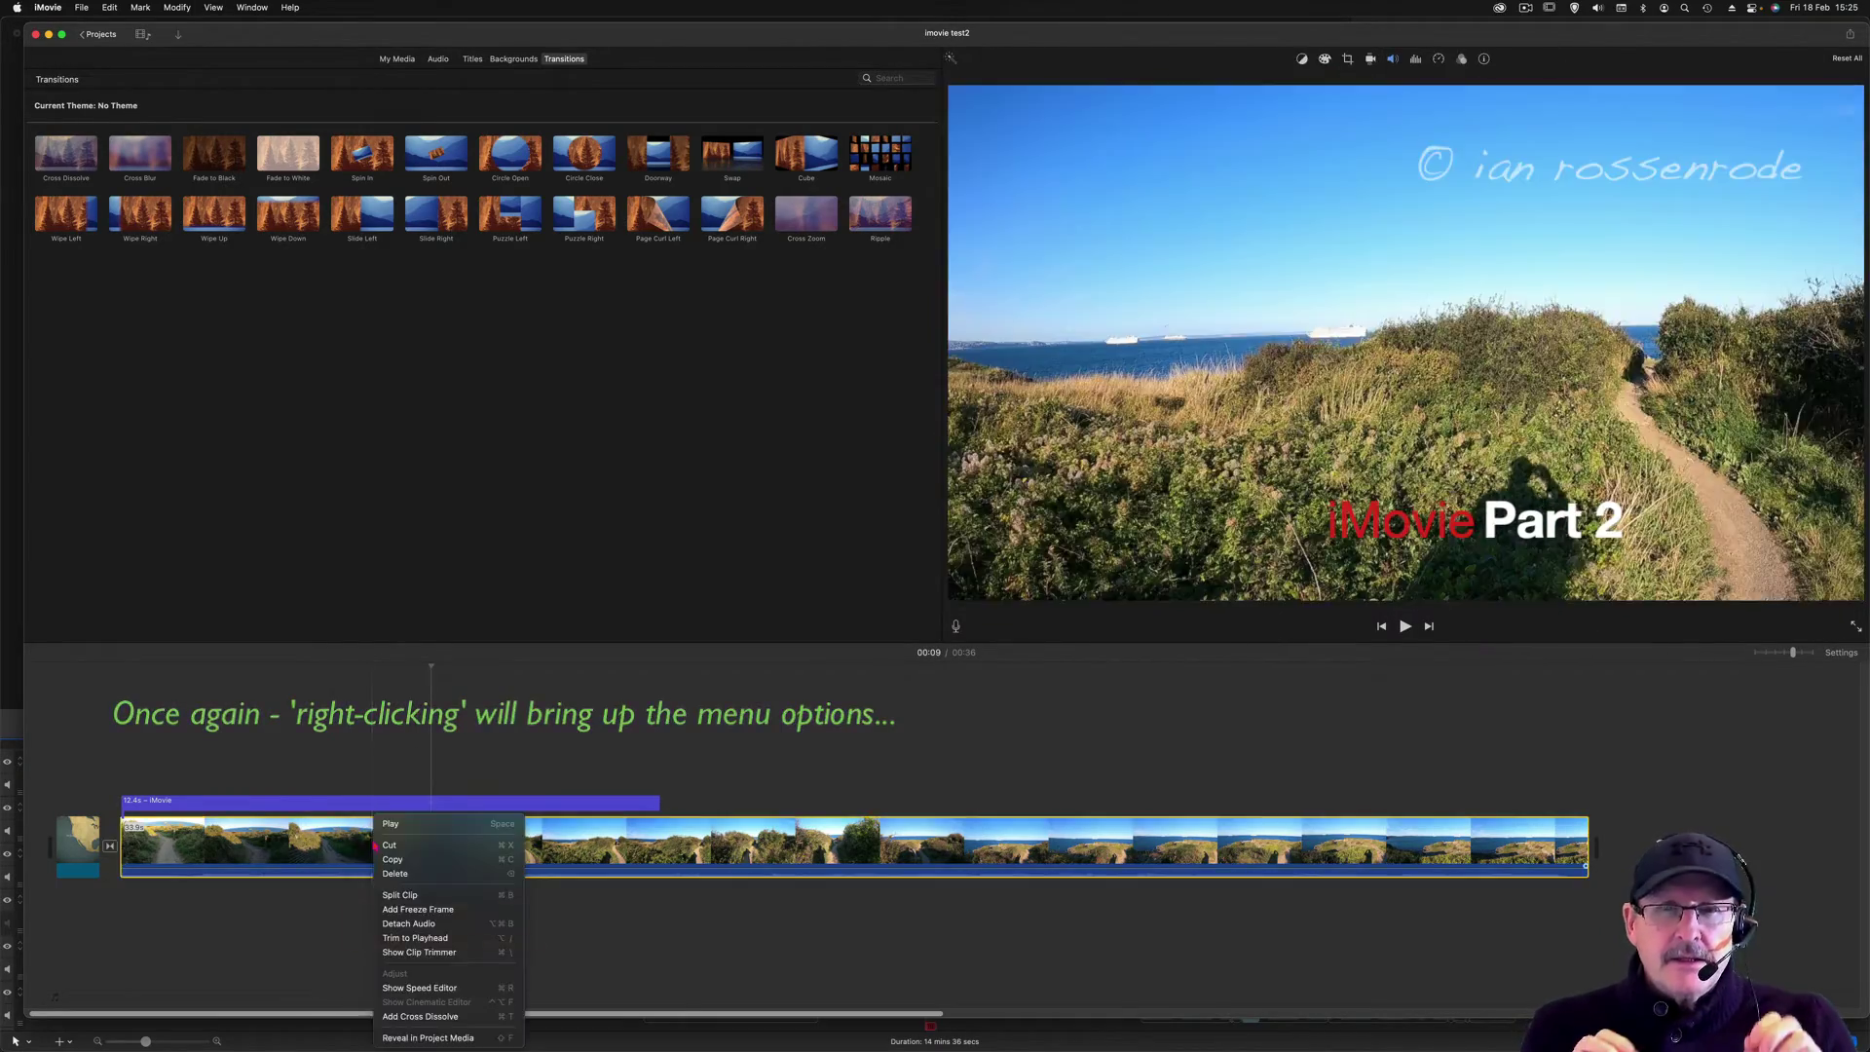
click(413, 923)
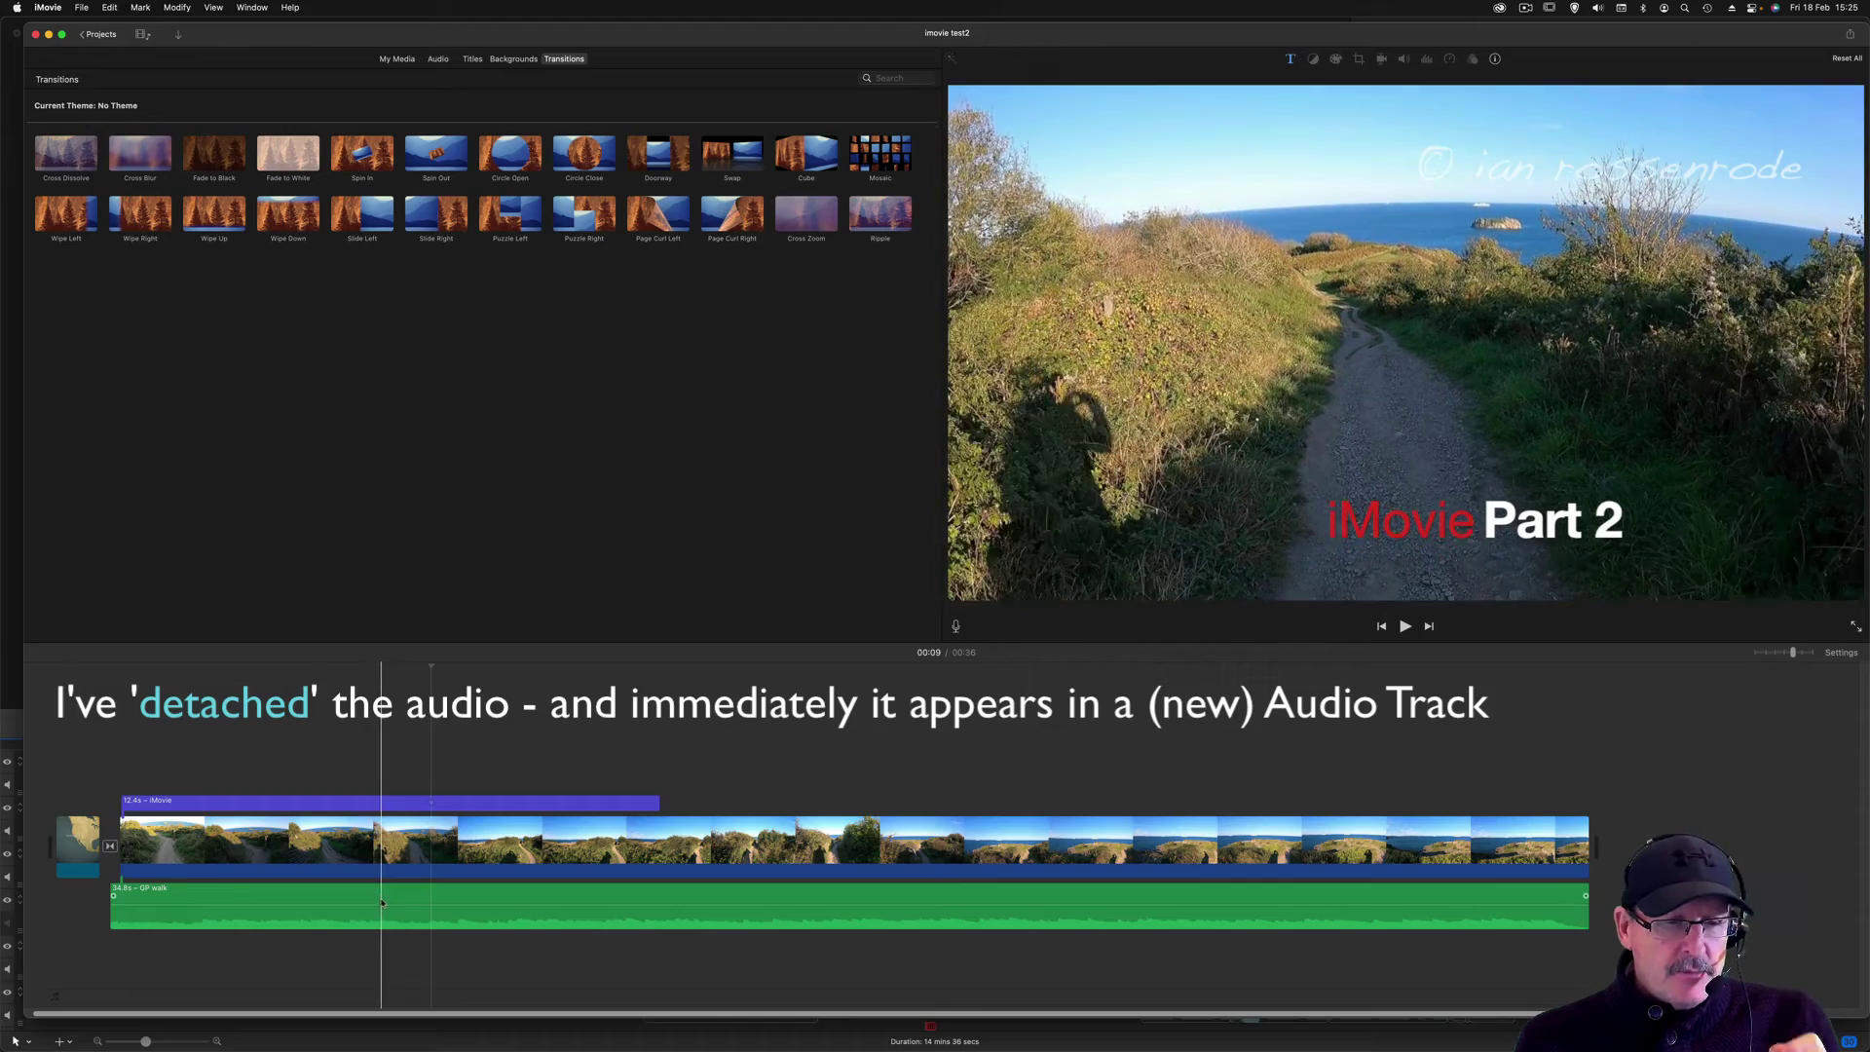
mouse_move(383, 922)
mouse_down()
mouse_move(480, 908)
mouse_move(356, 898)
mouse_up()
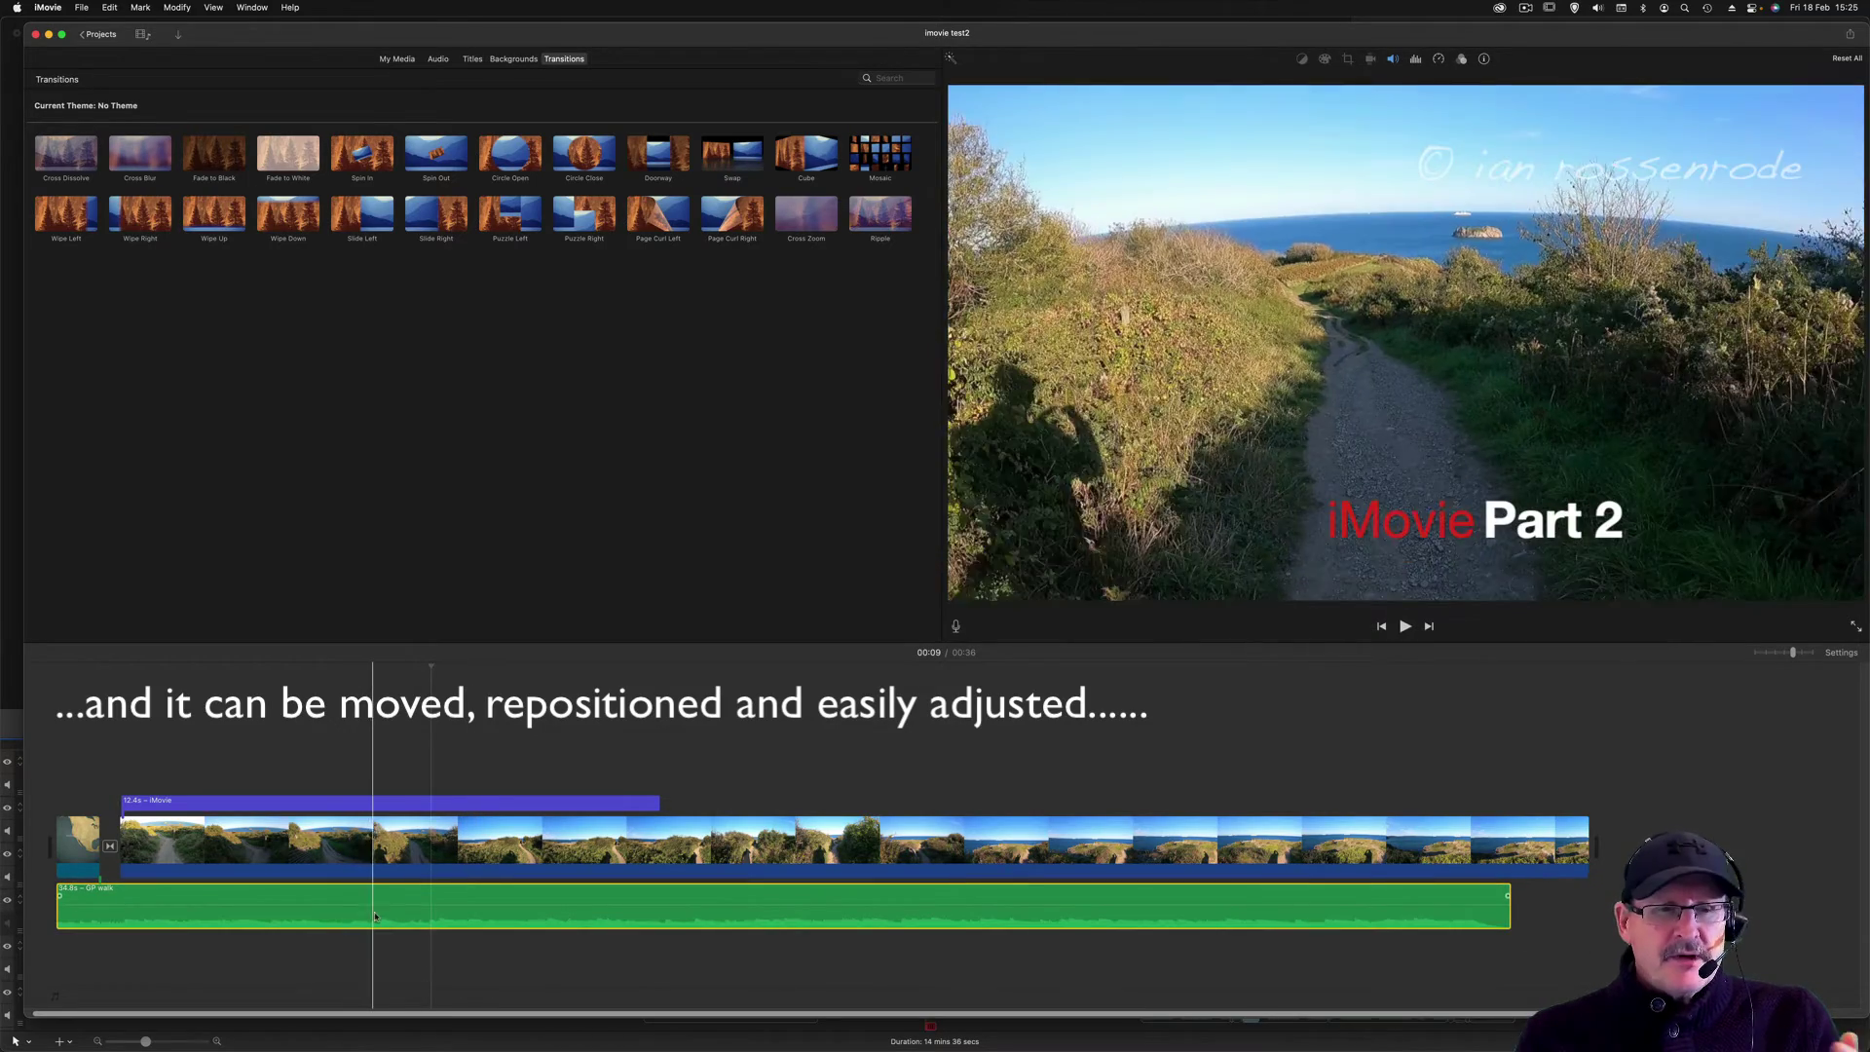
Lower the volume of the detached audio track to 0% and play the movie with it.
mouse_move(364, 903)
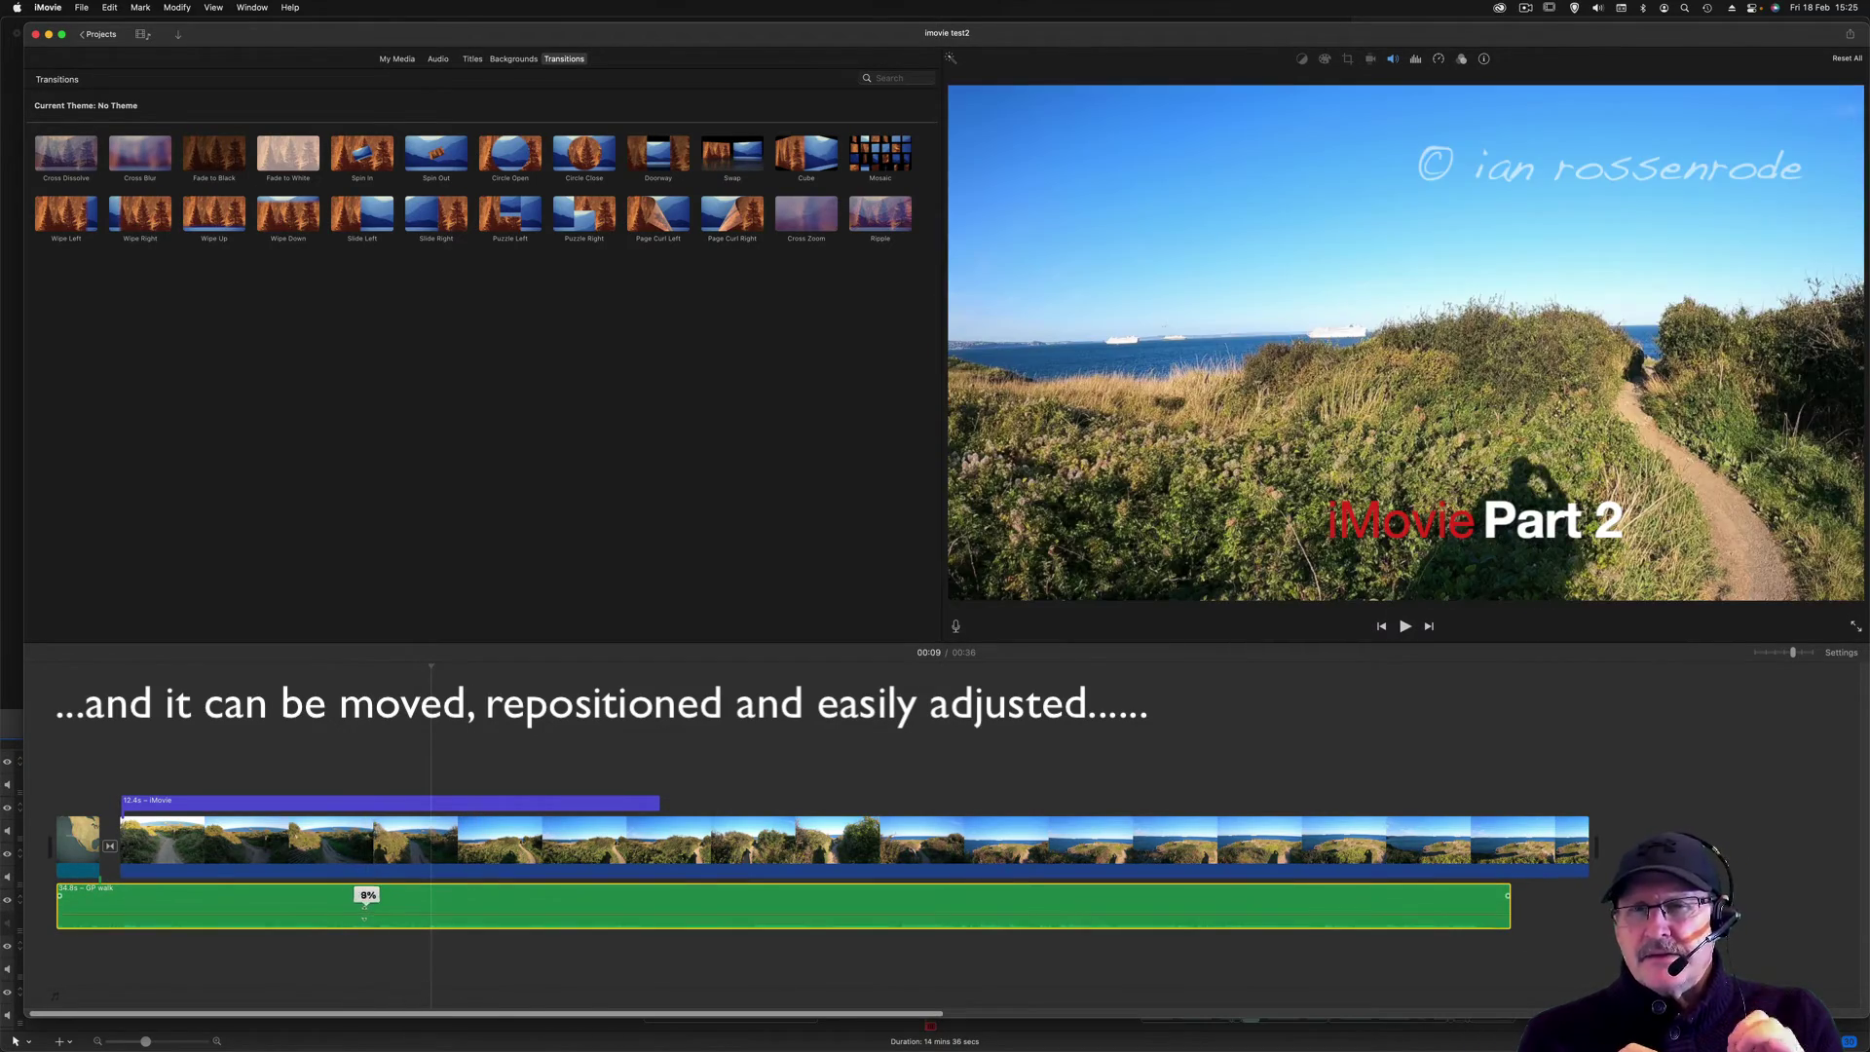
mouse_move(367, 896)
mouse_down()
mouse_move(363, 922)
mouse_move(364, 904)
mouse_up()
key(space)
key(space)
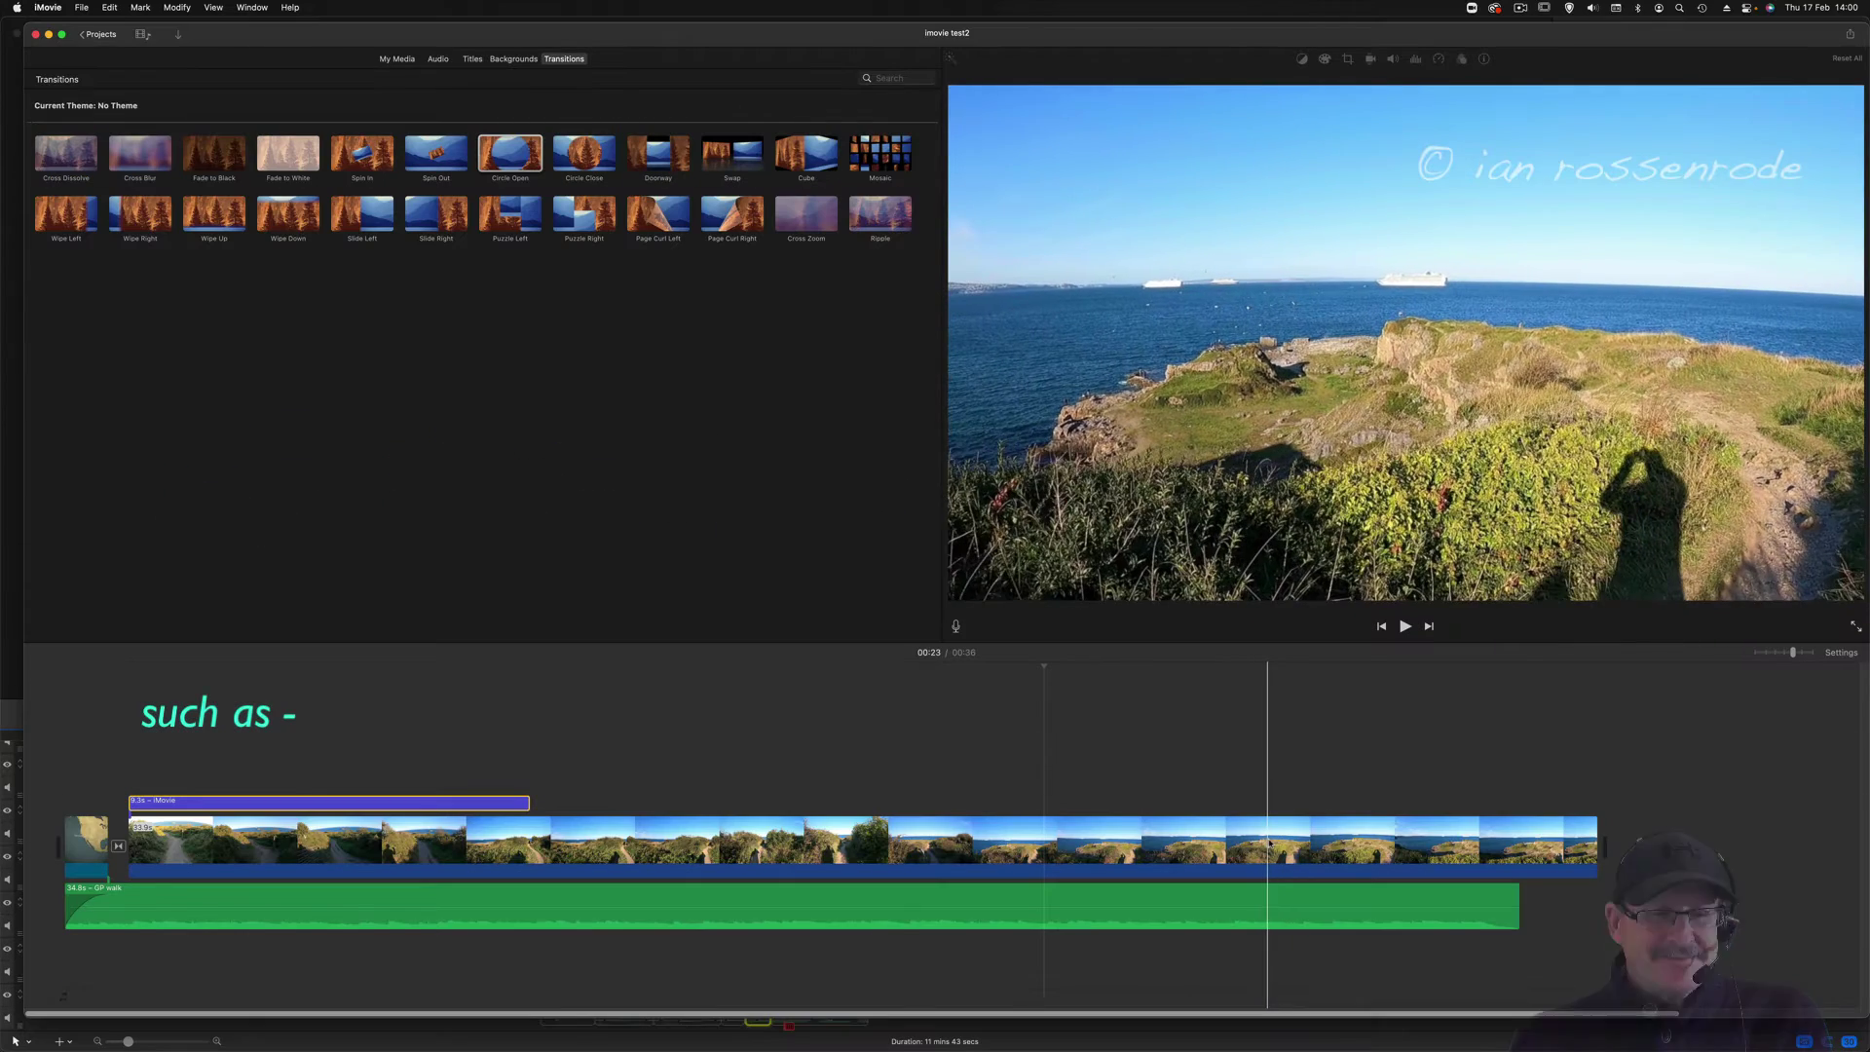
Show the speed editor for the coastal path clip, speed the clip up to about a fifth of its length, and play it.
right_click(1269, 844)
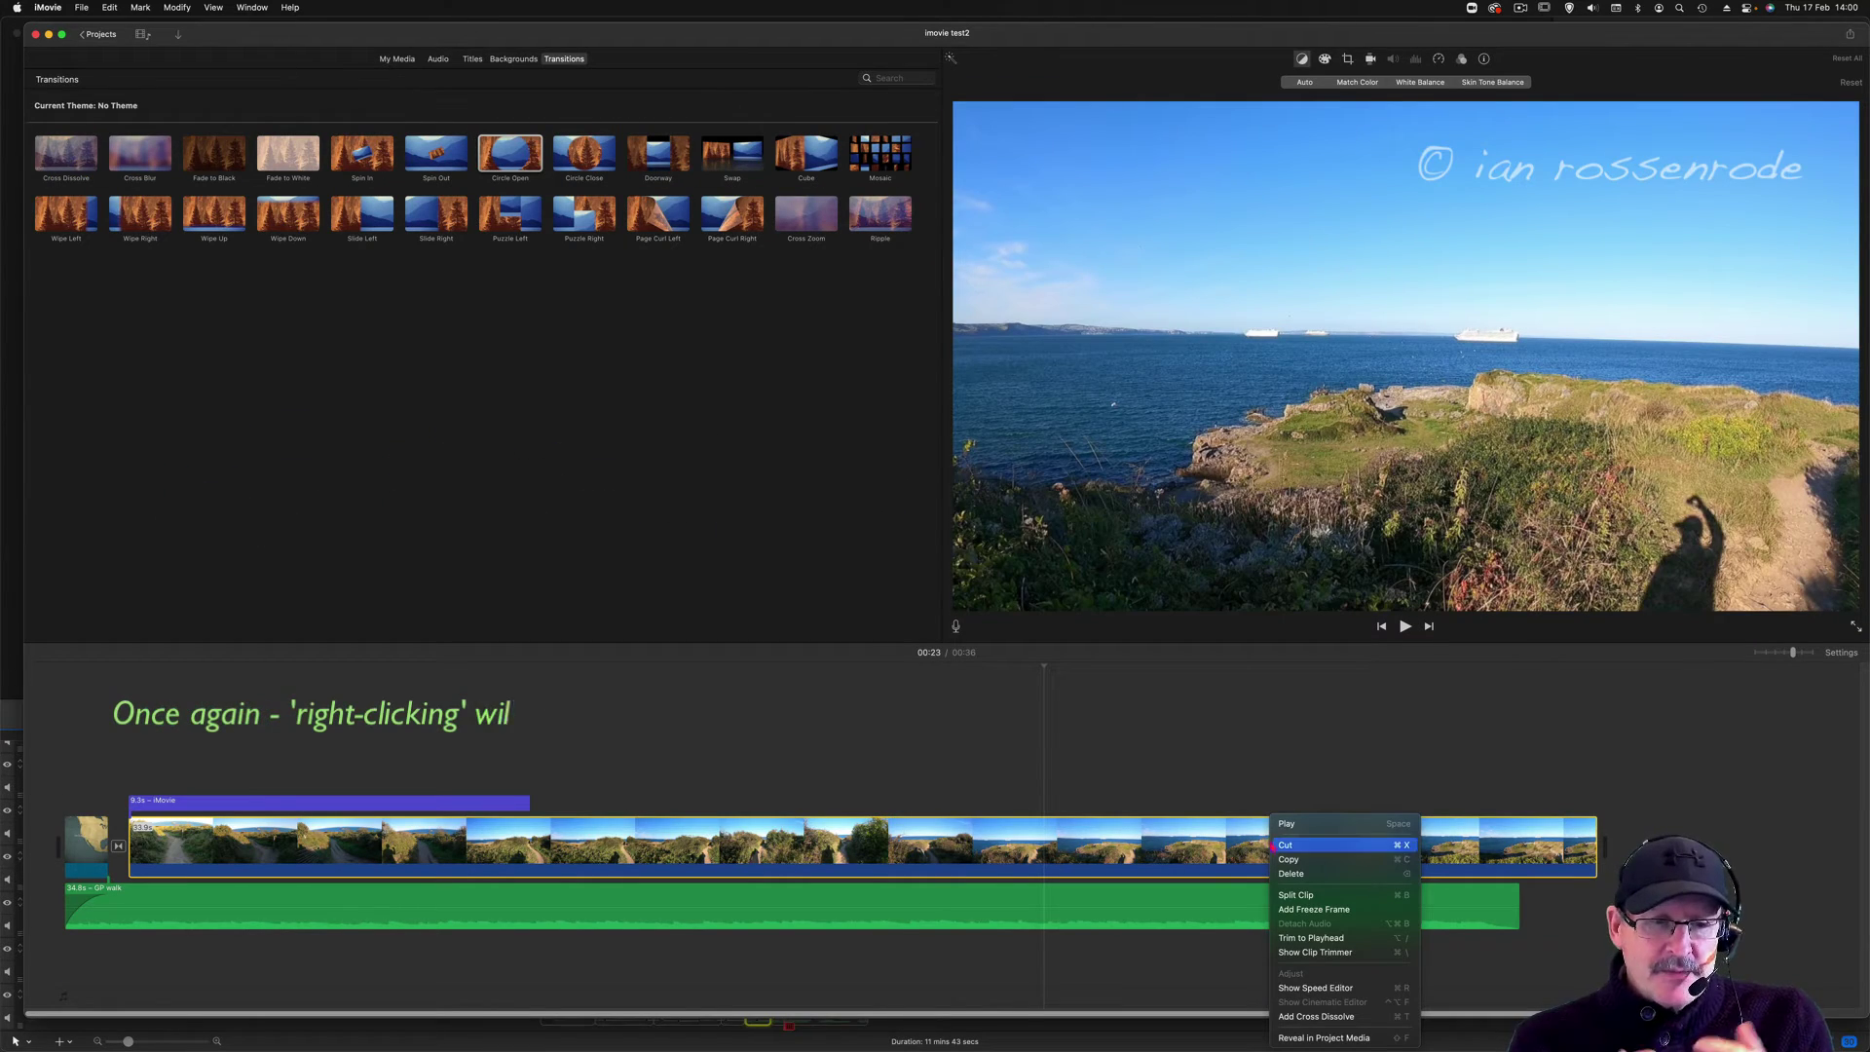
click(1313, 988)
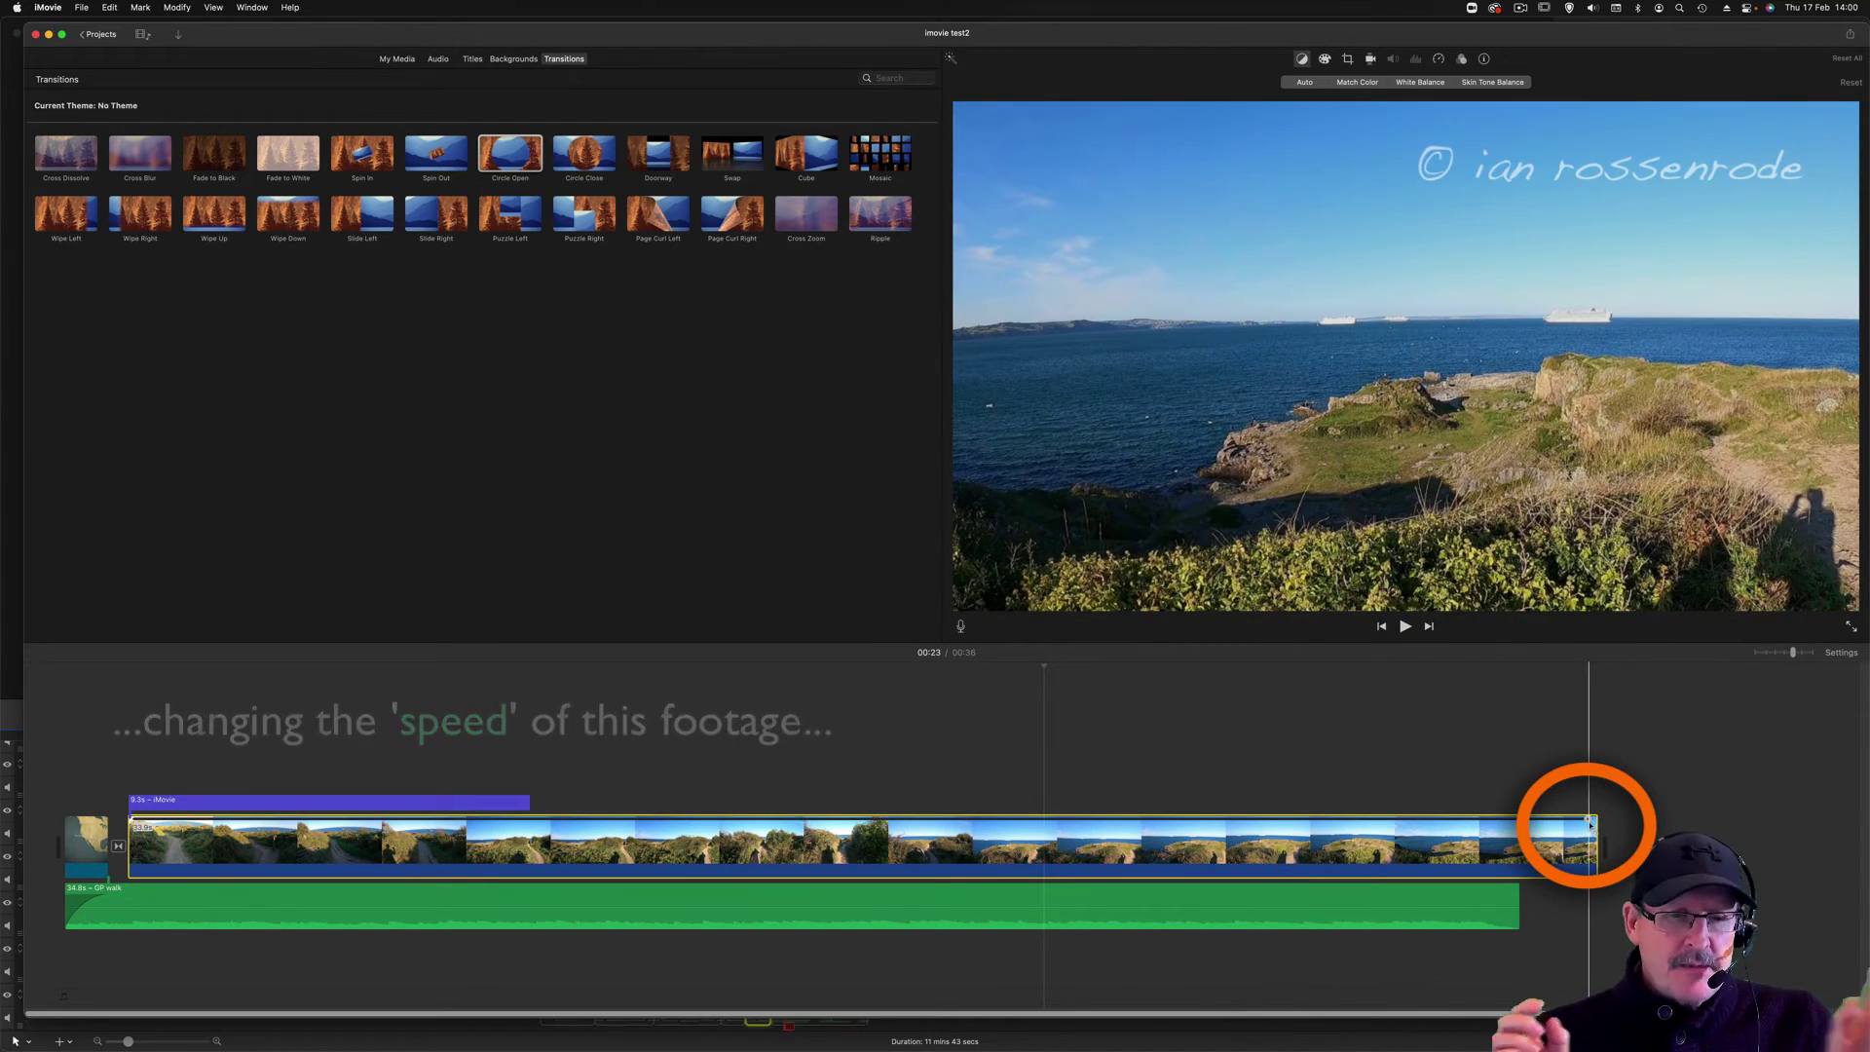
drag(1590, 825, 1566, 830)
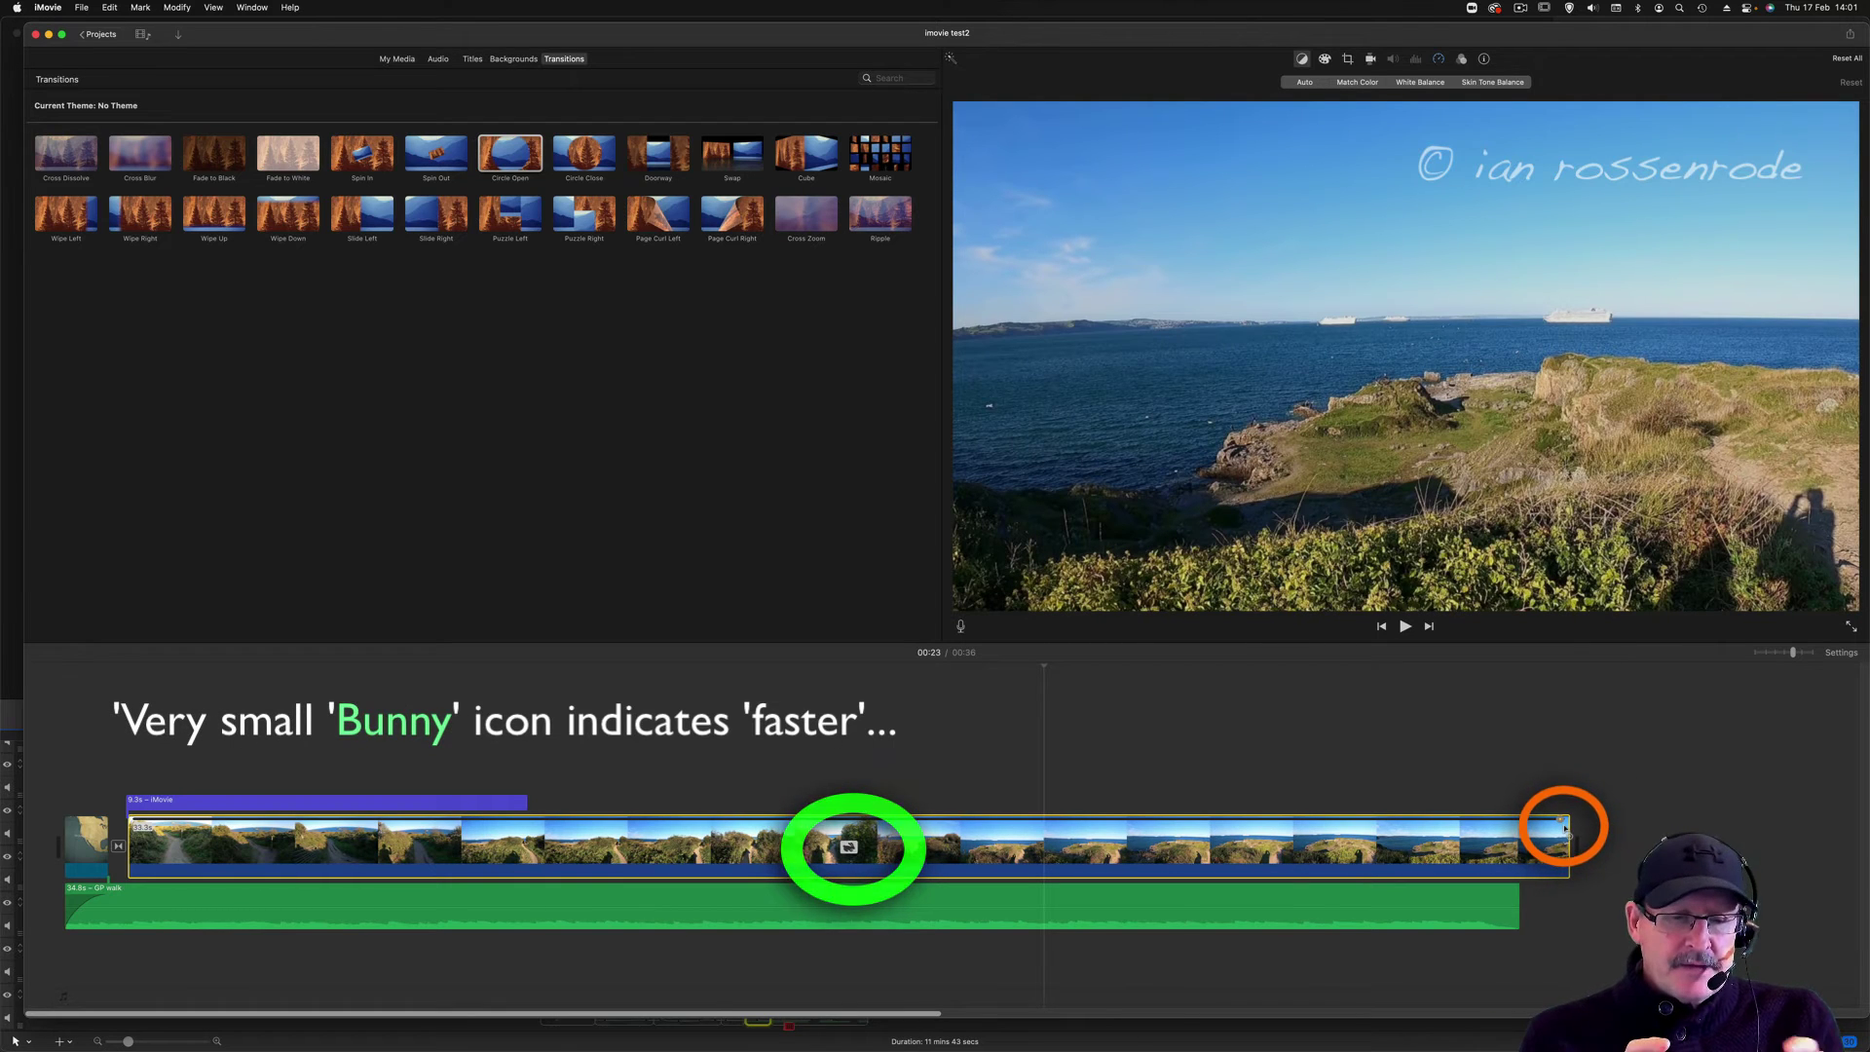
drag(1560, 826, 447, 848)
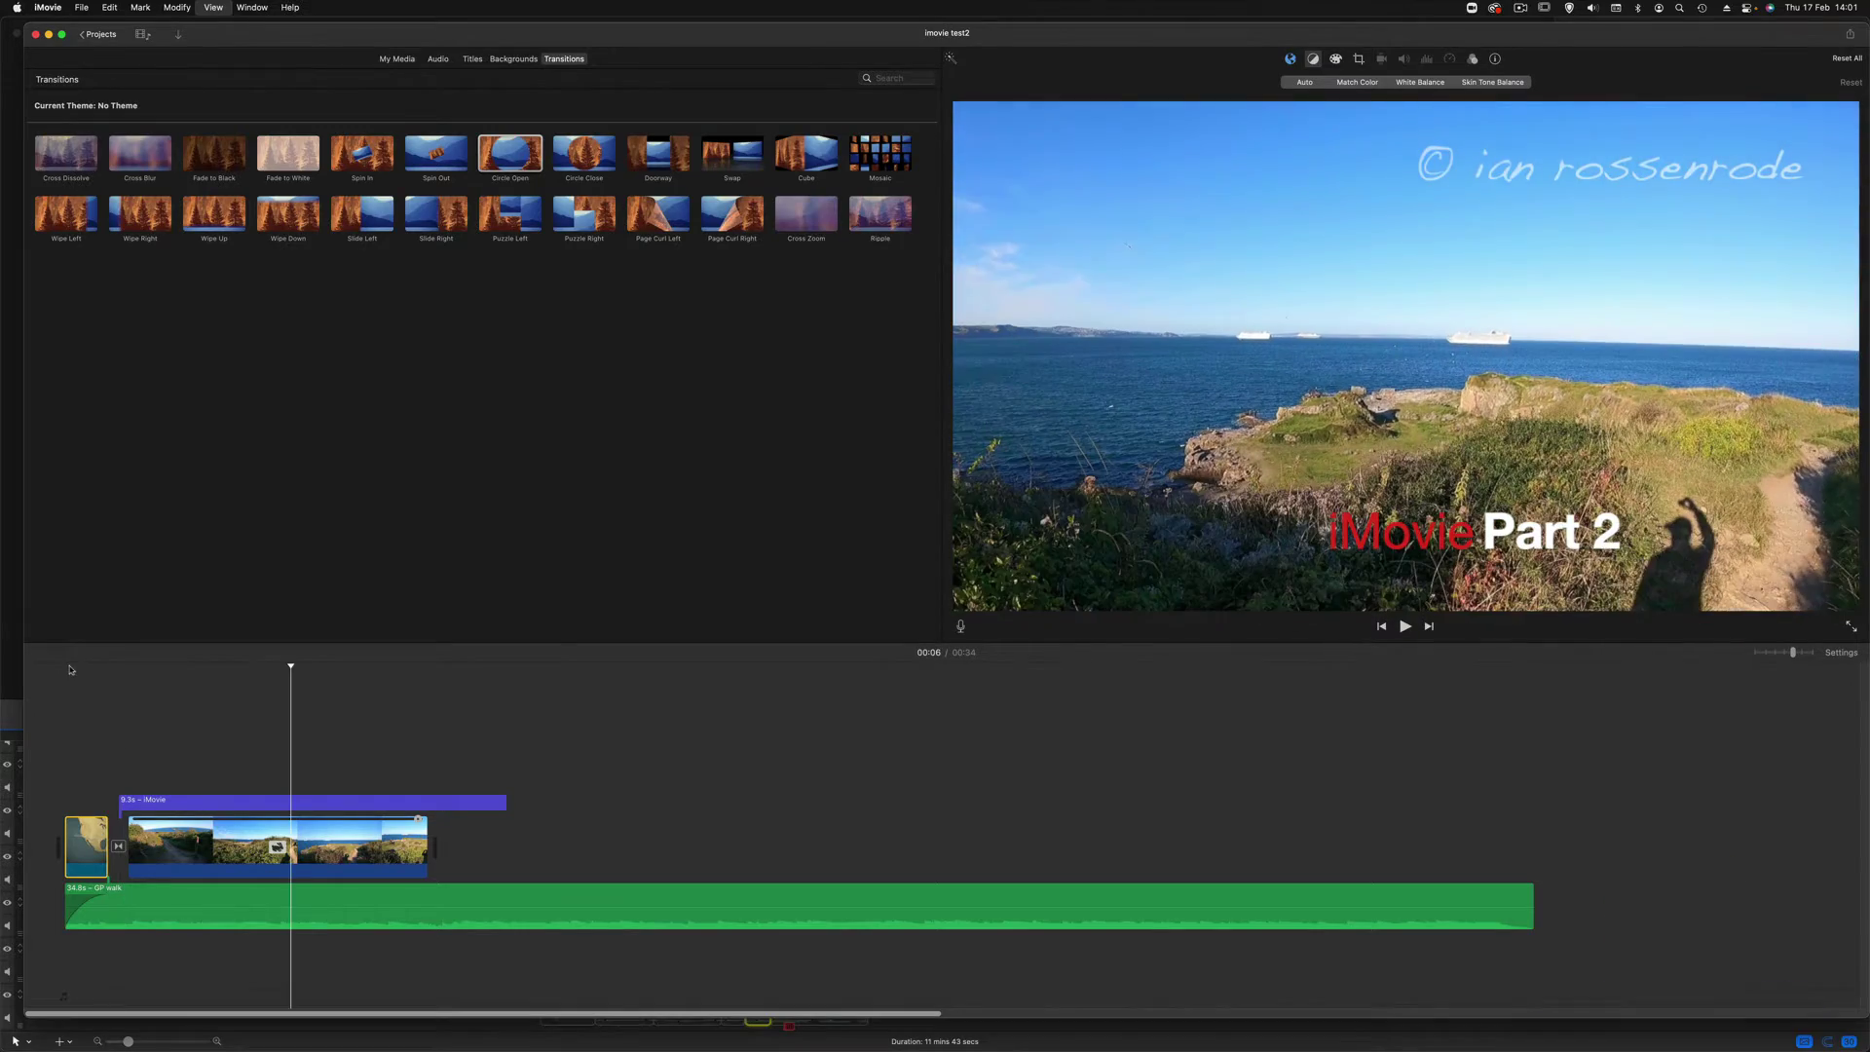
key(space)
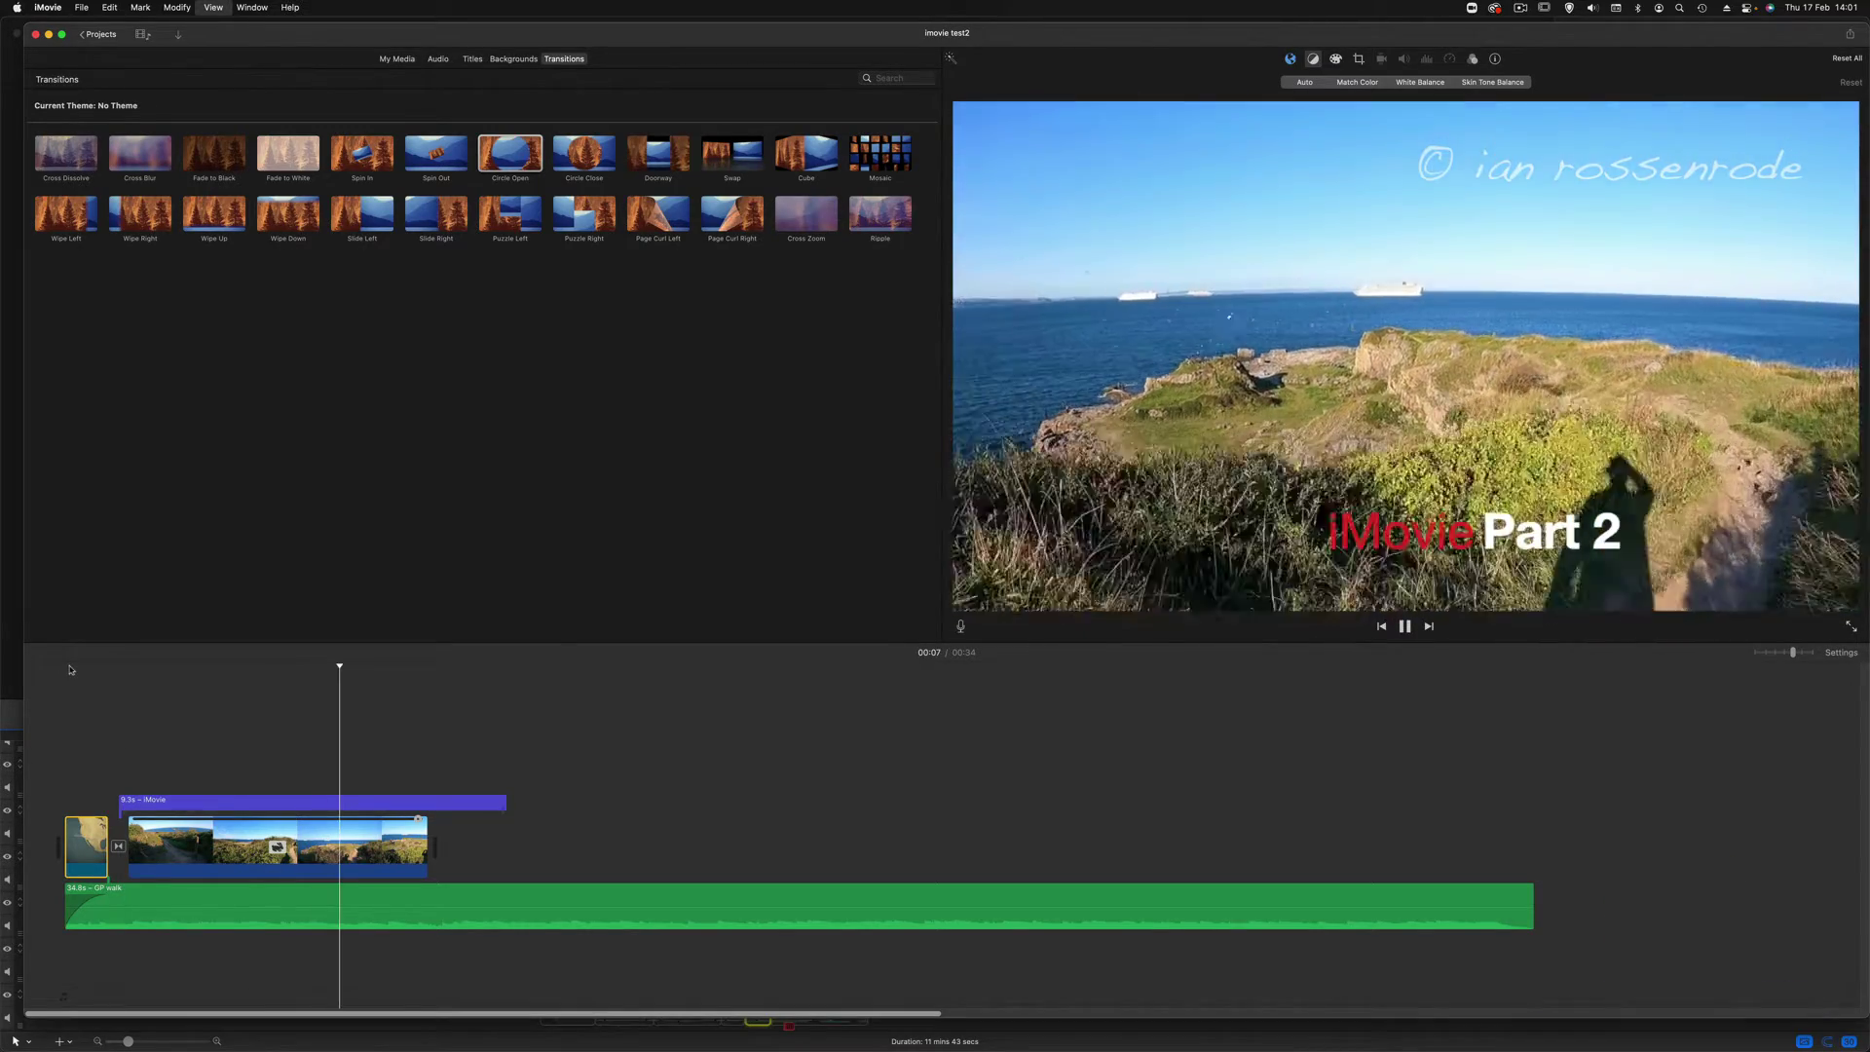
key(space)
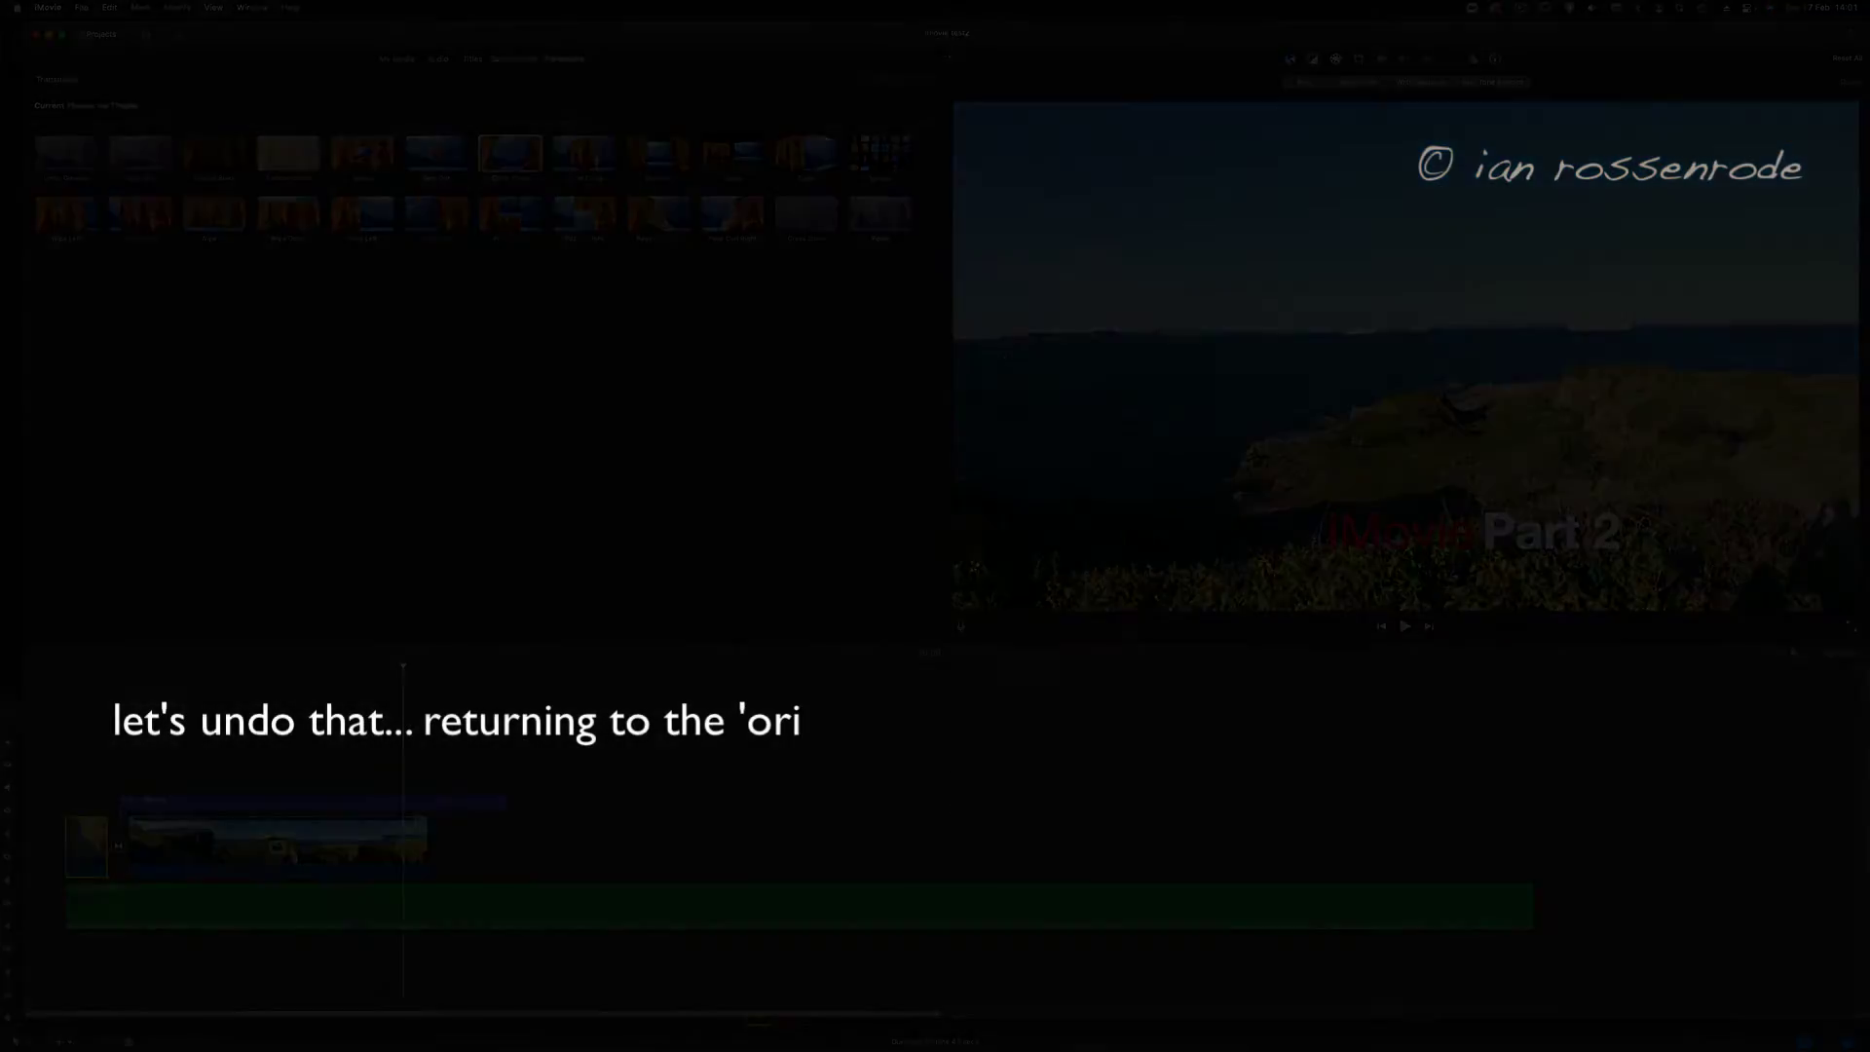
Undo the speed-up and slow the coastal path clip down slightly by stretching it with the speed handle at its end.
key(super+z)
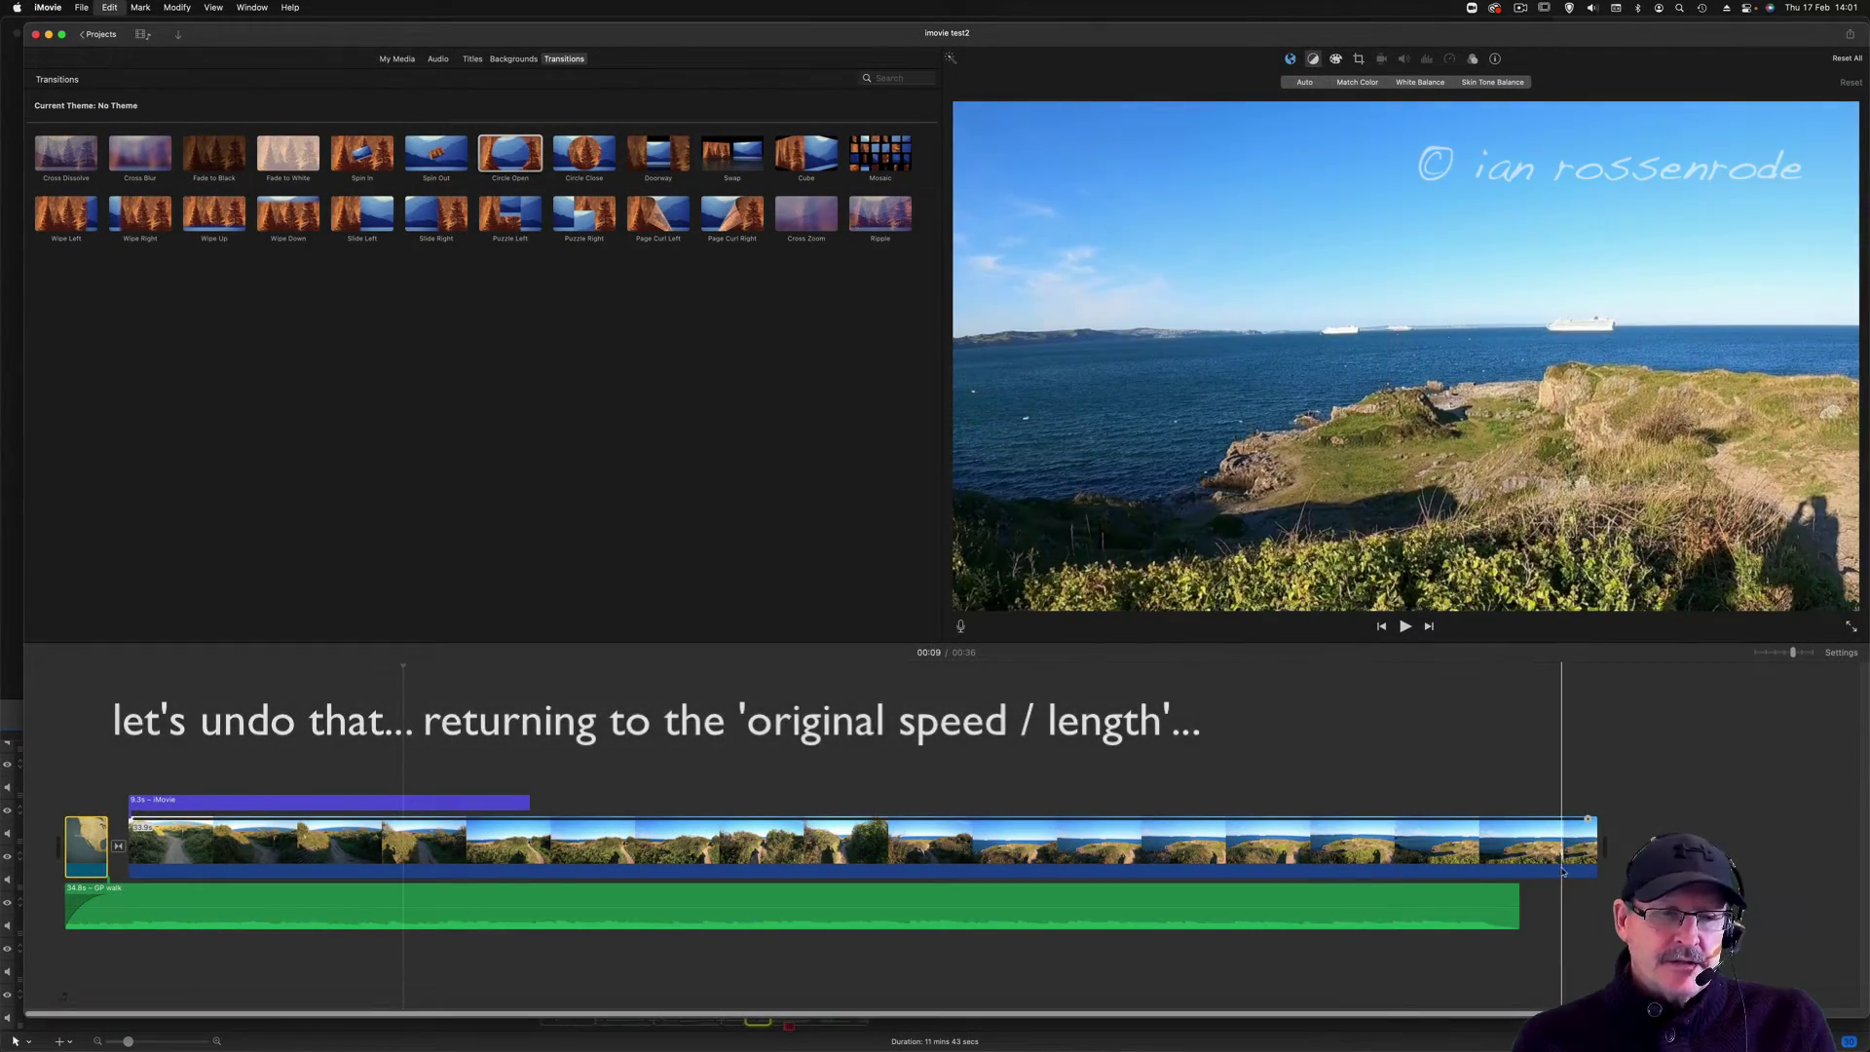
scroll(1563, 870, right, 1)
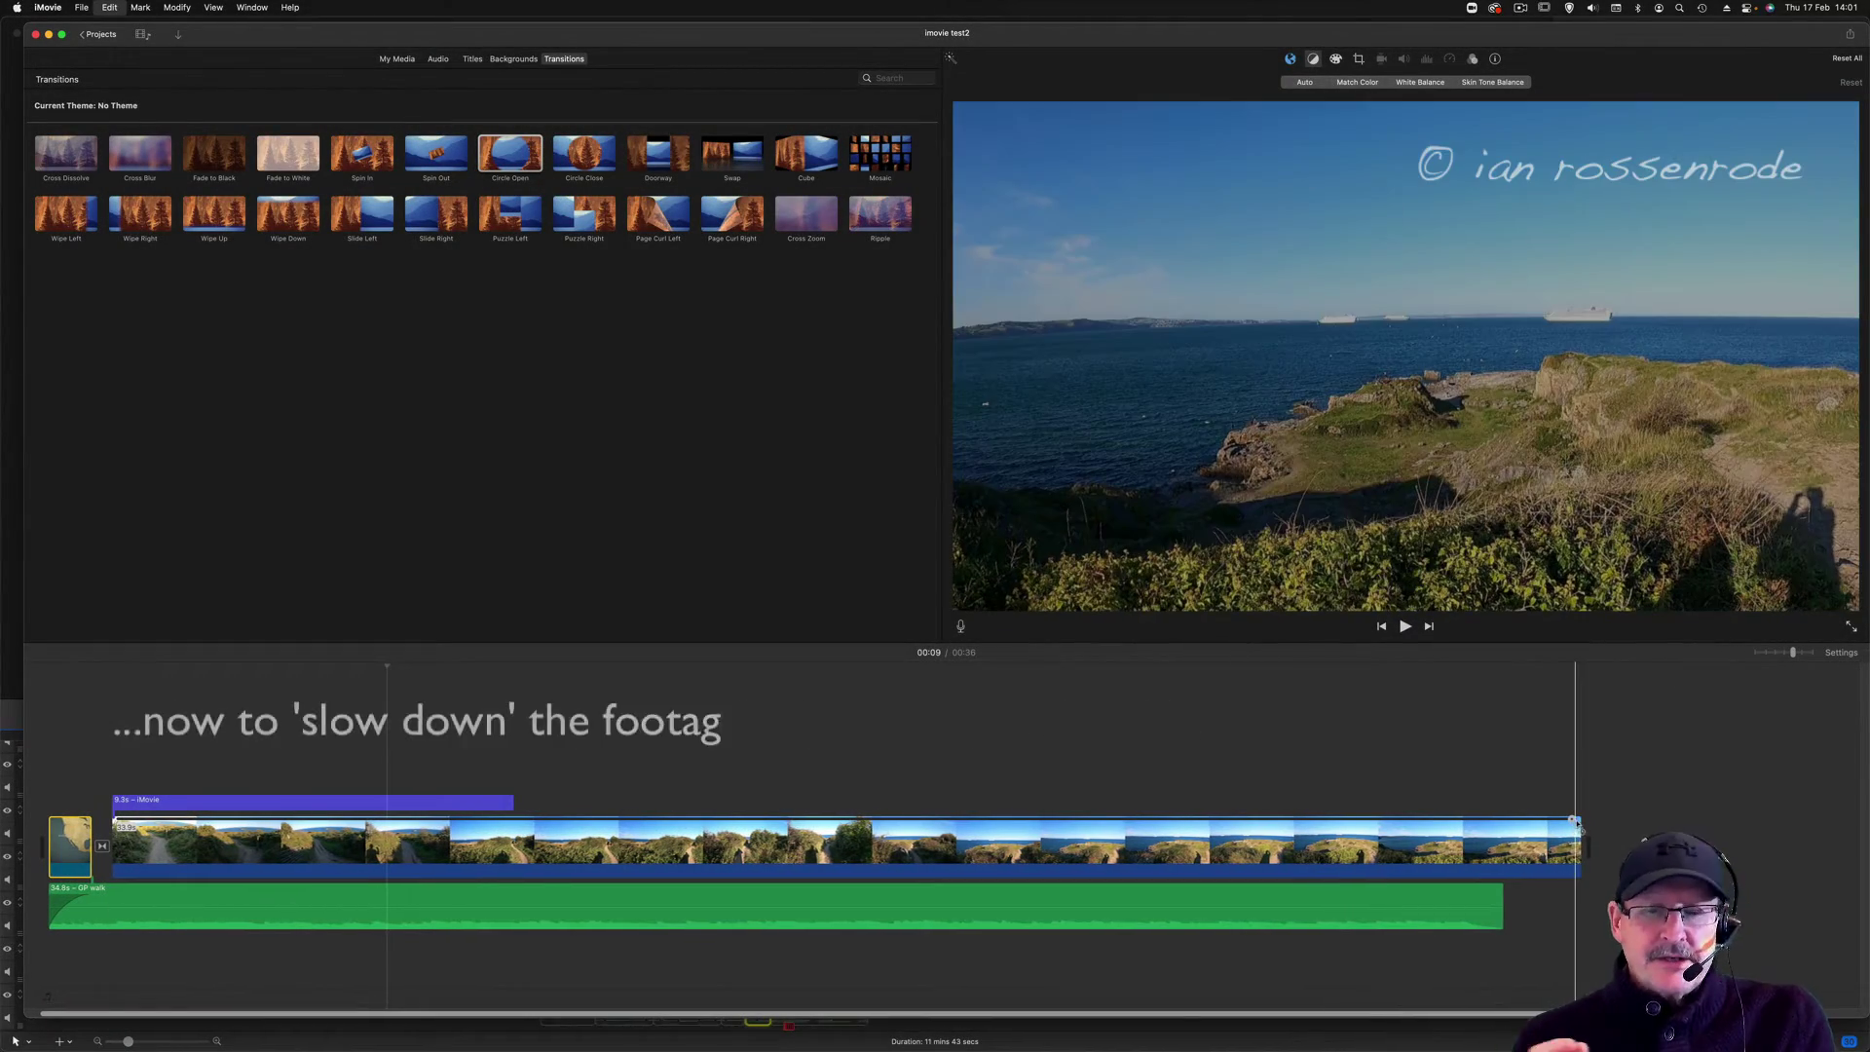
drag(1578, 826, 1775, 830)
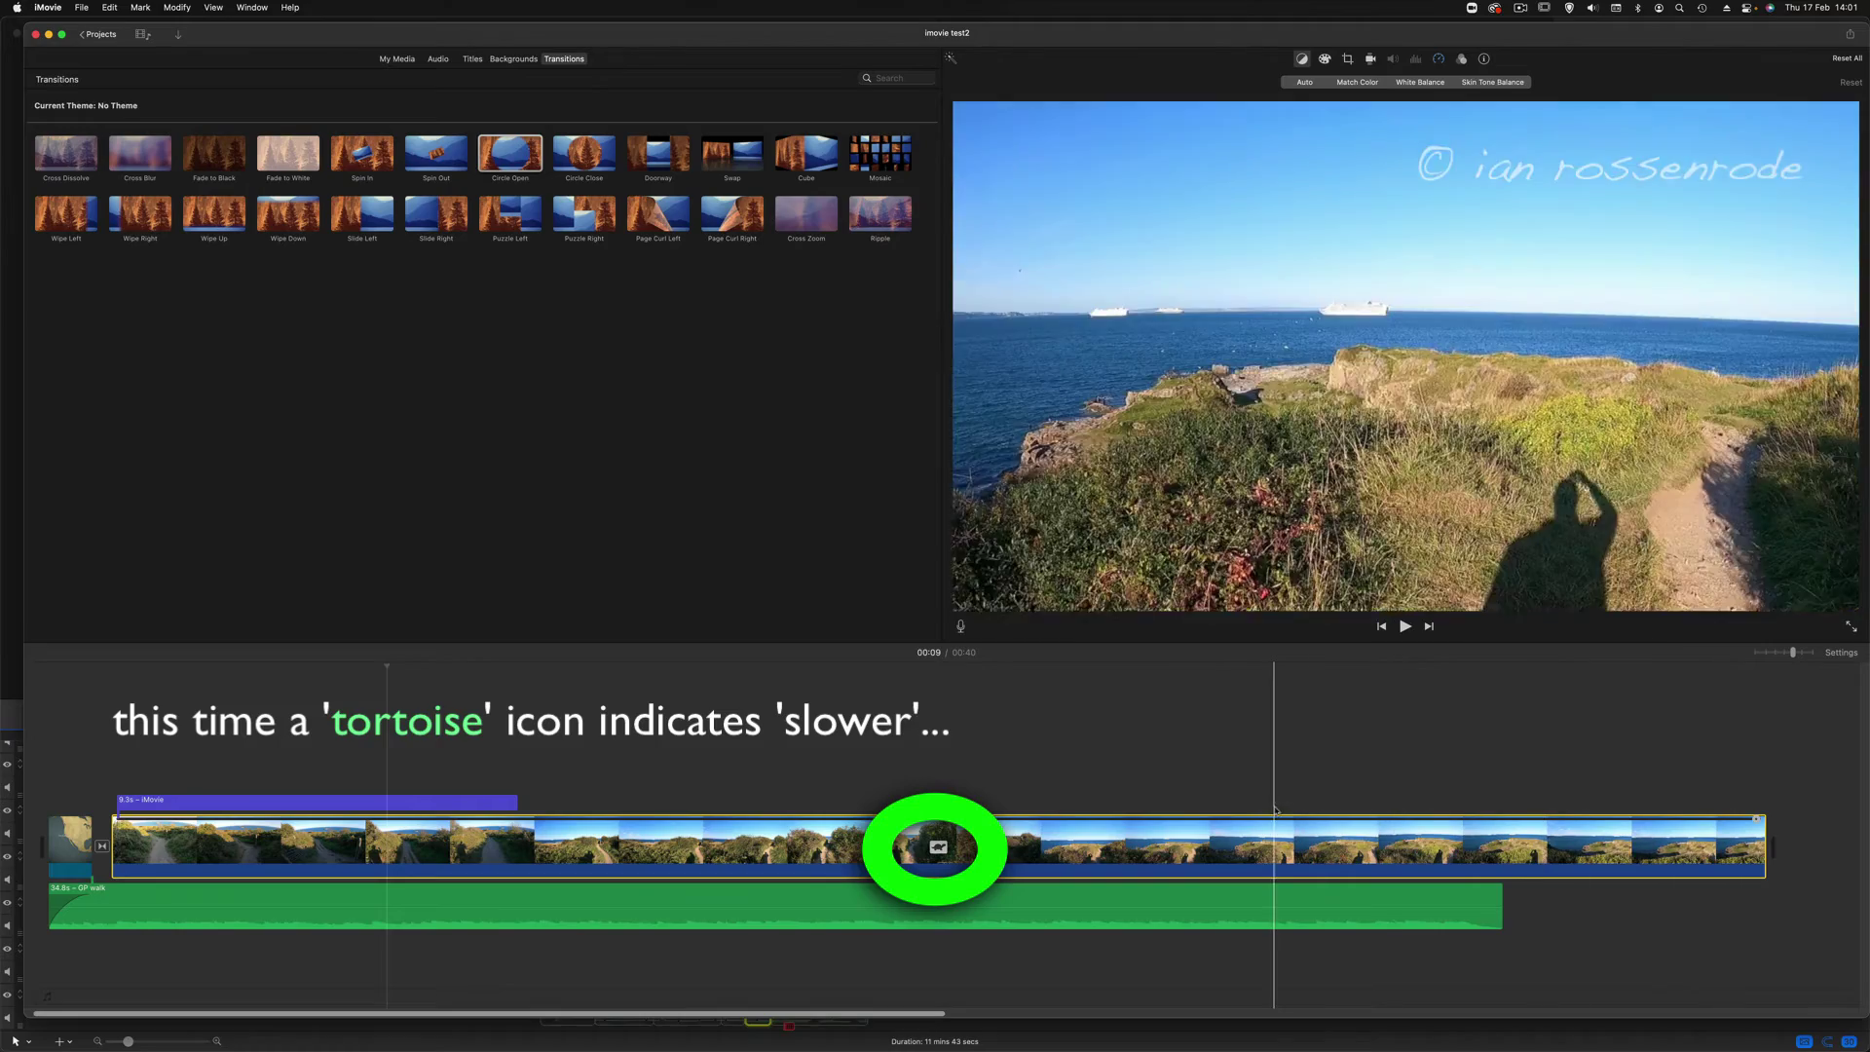
Undo the accidental shift of the detached audio track.
click(121, 801)
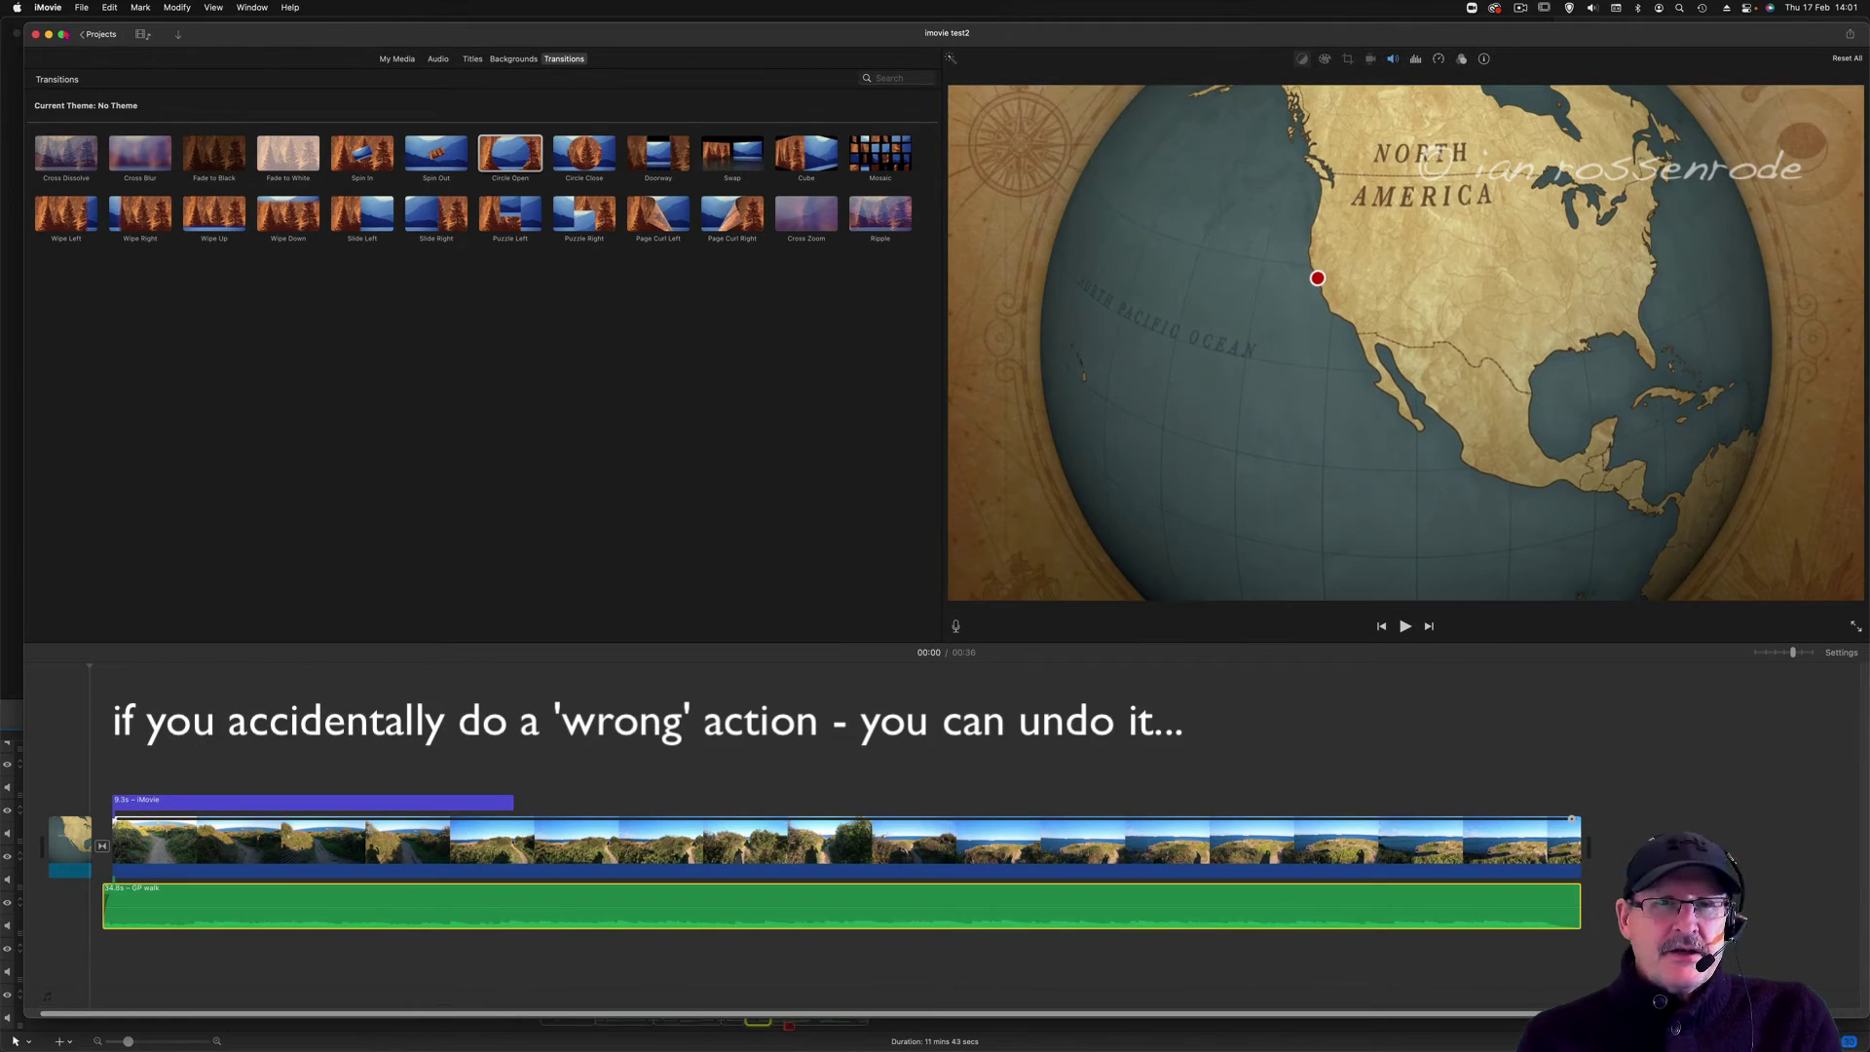
click(108, 8)
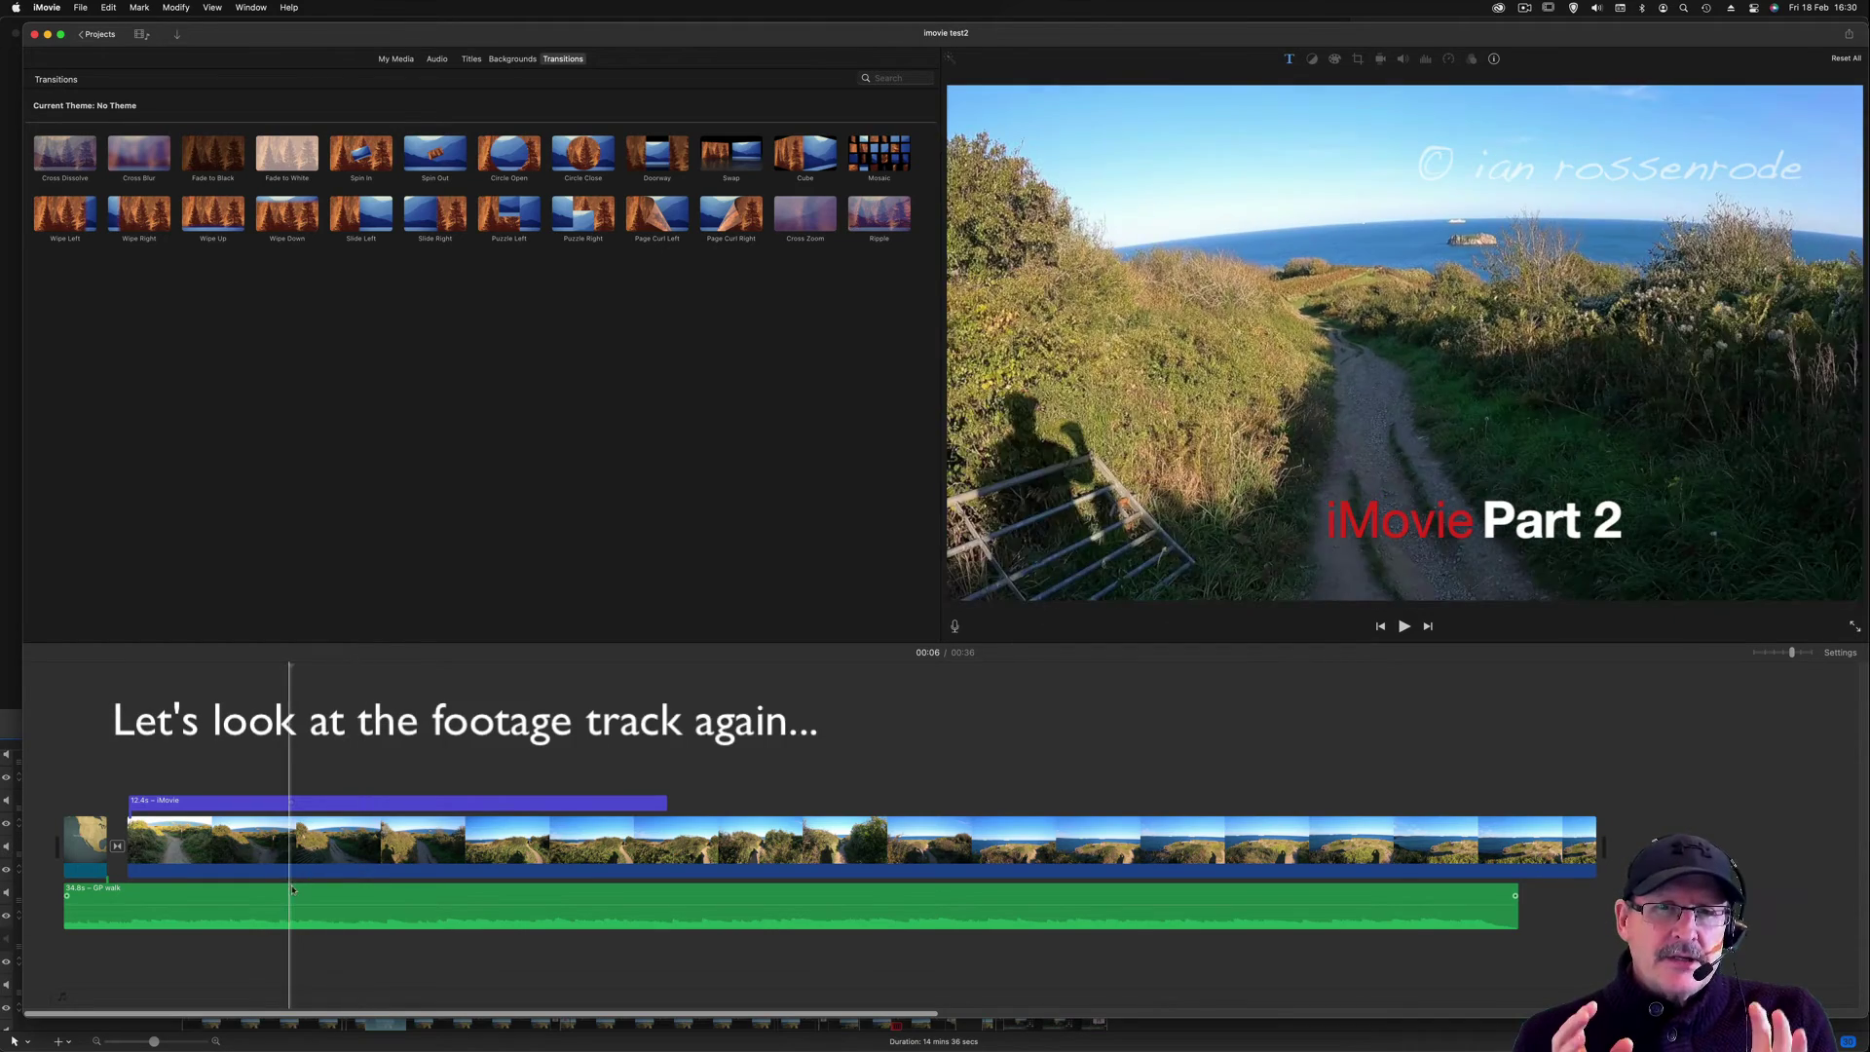
Open the Clip Trimmer for the detached audio track and trim away short portions at its start and end.
right_click(294, 896)
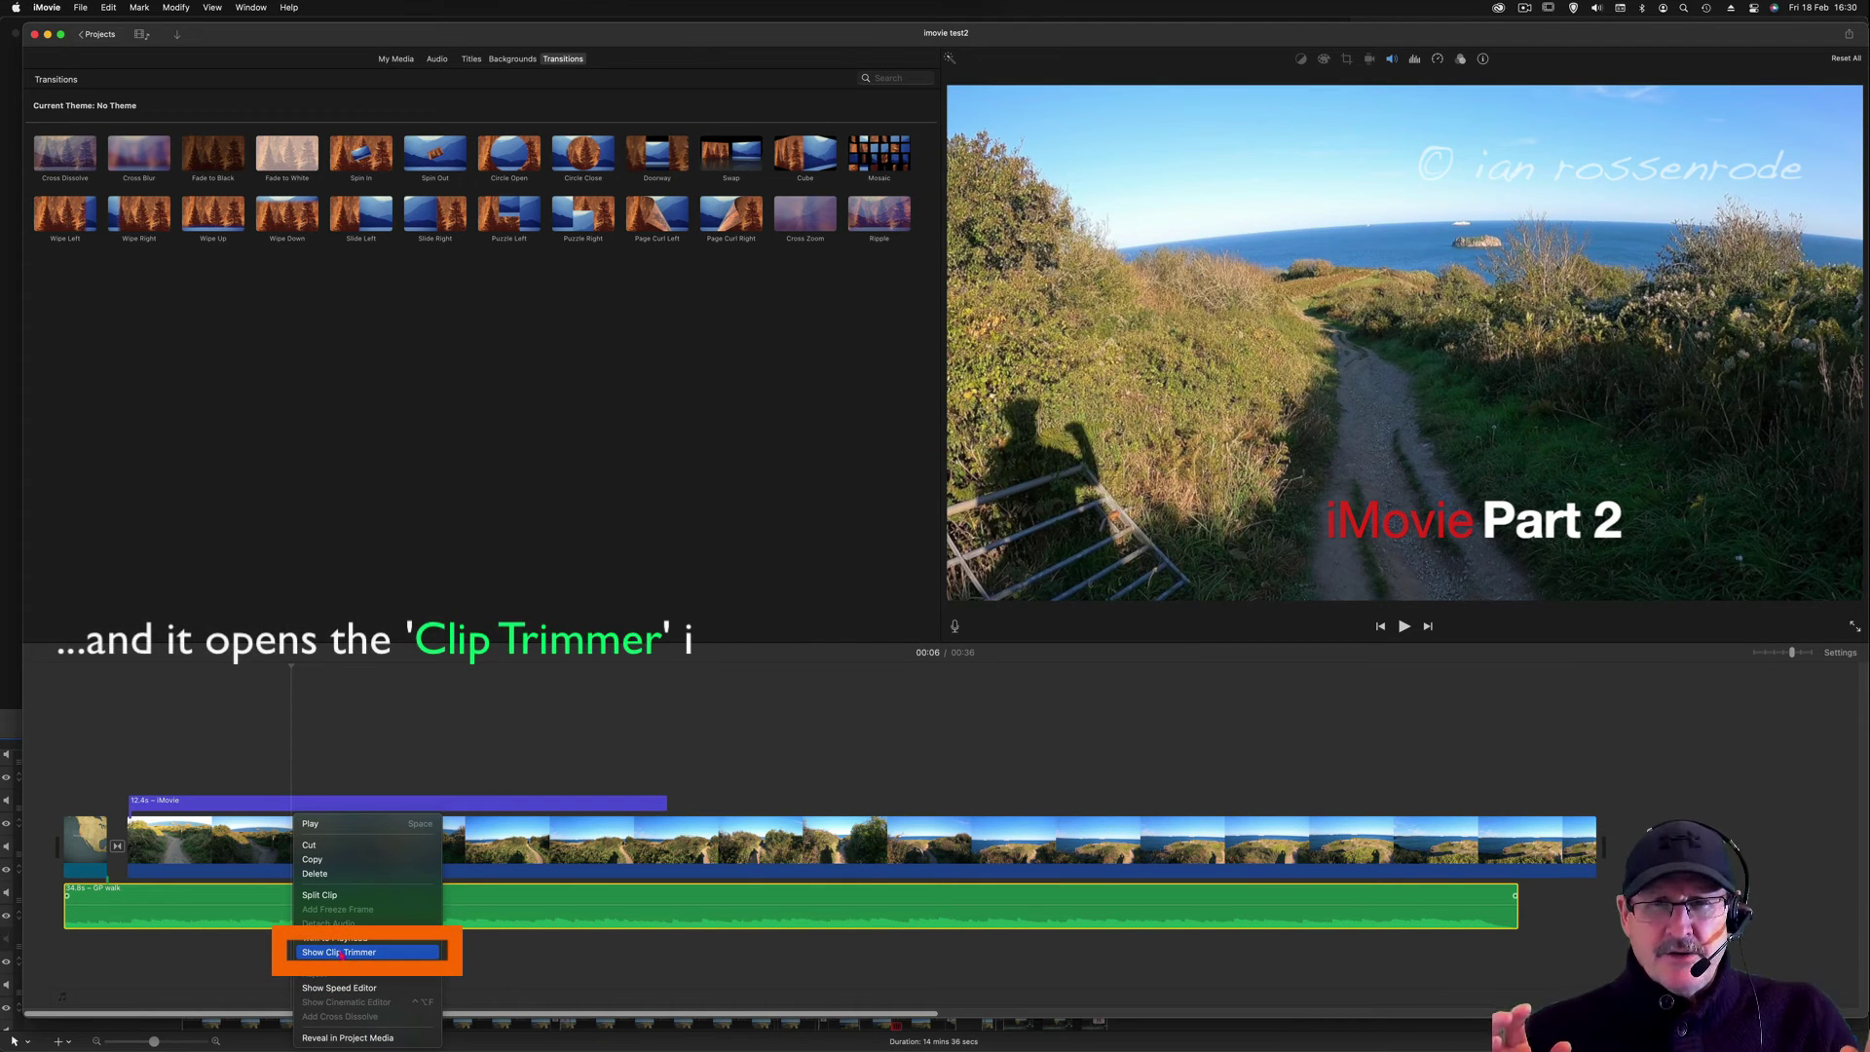
click(341, 953)
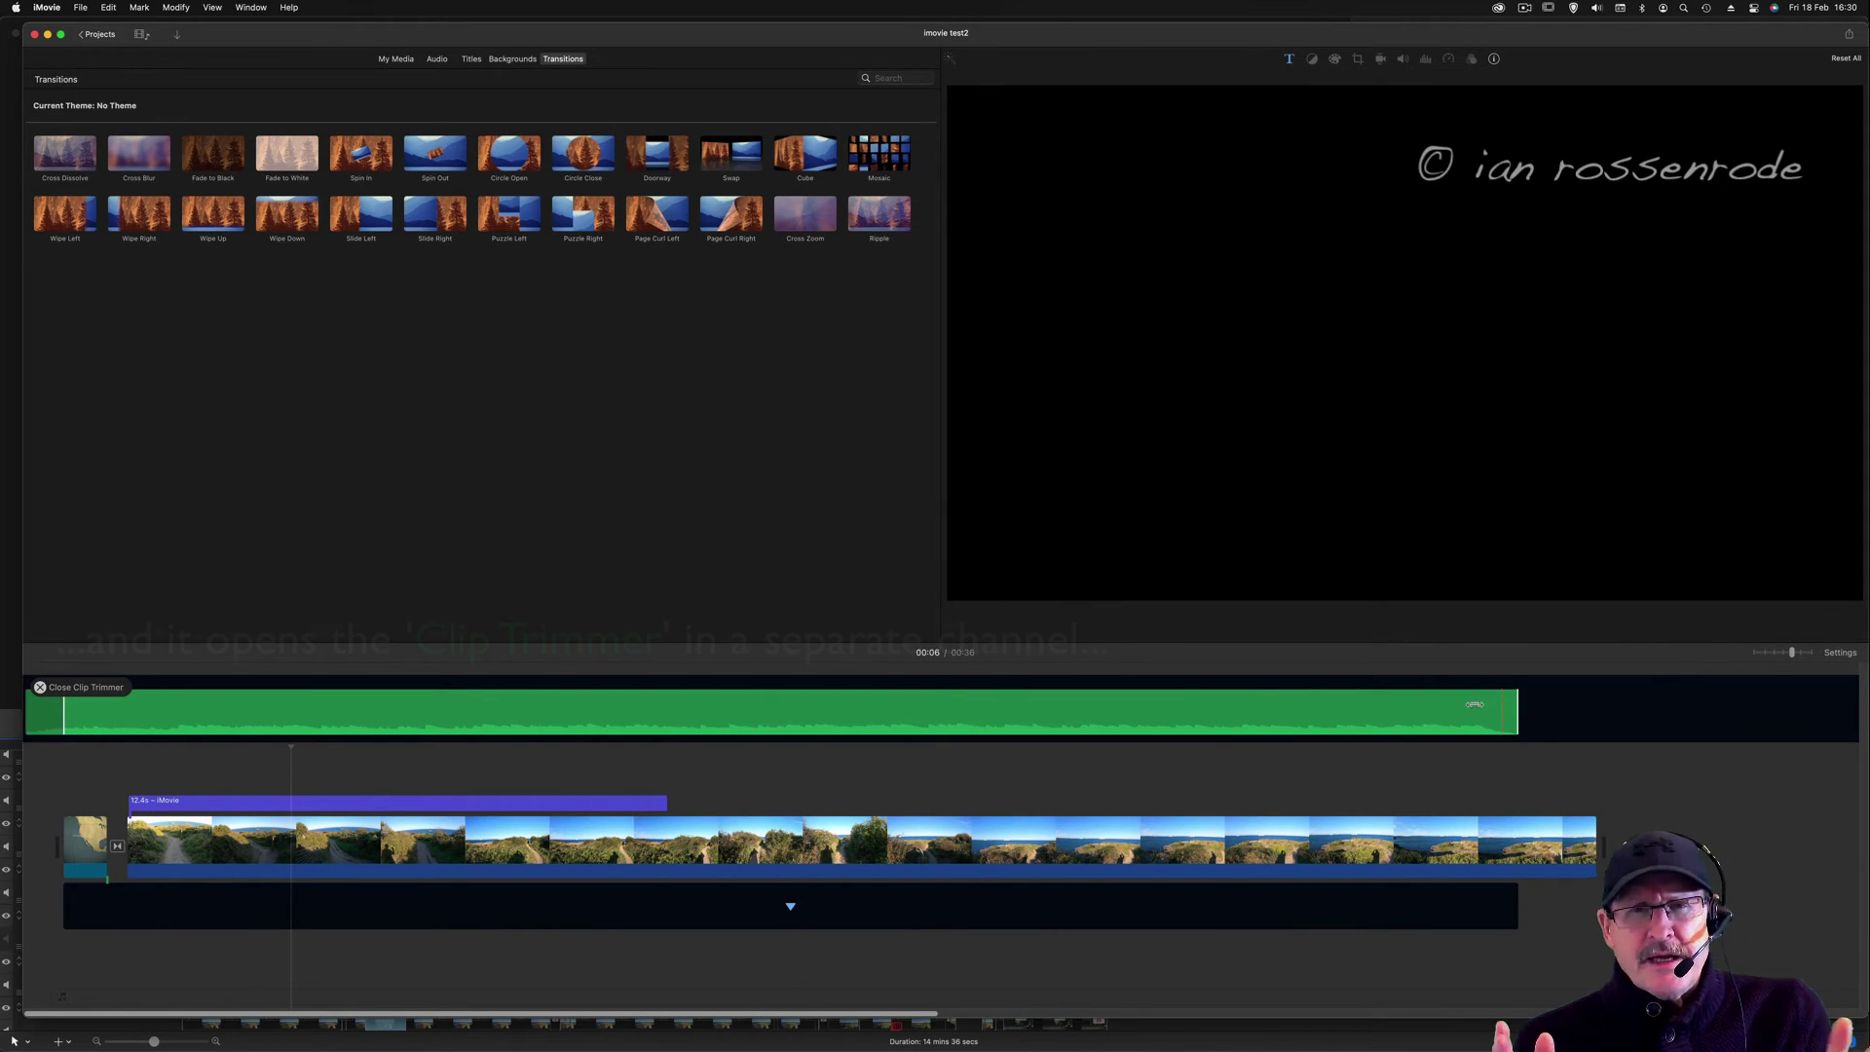
drag(1492, 704, 1491, 704)
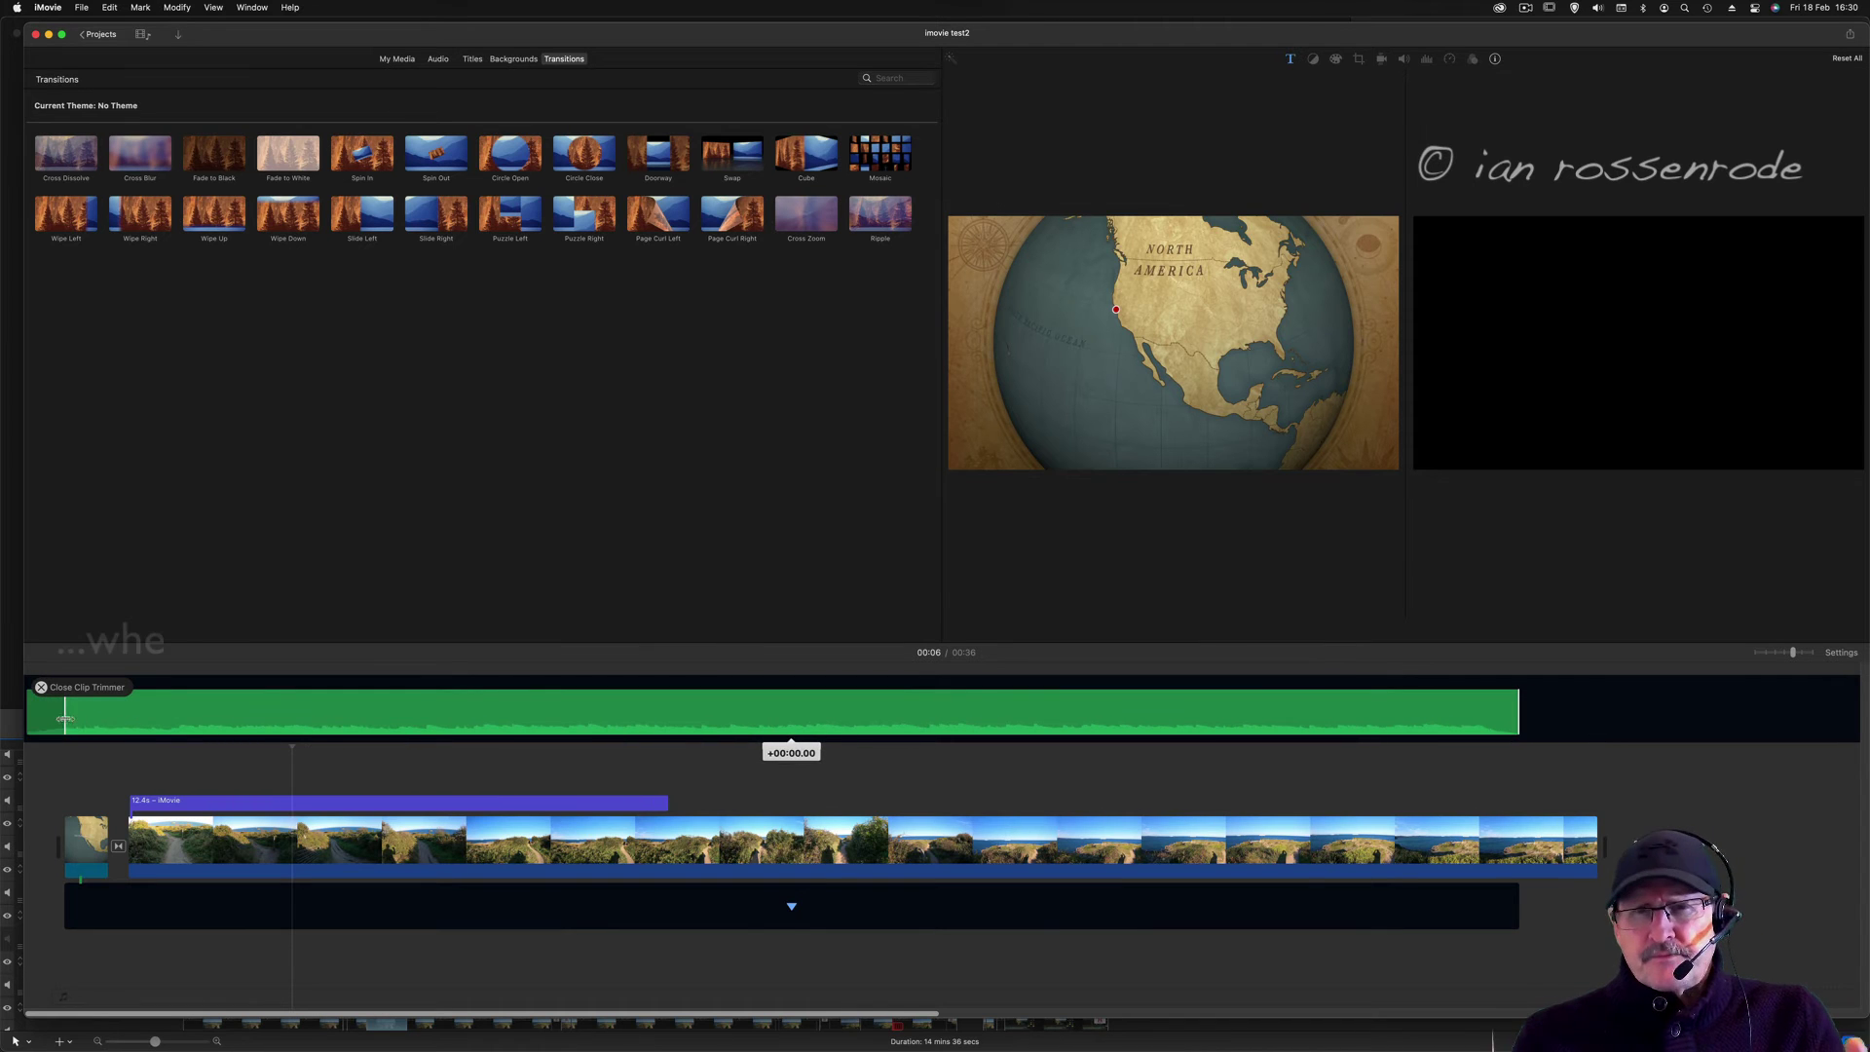
drag(65, 719, 65, 719)
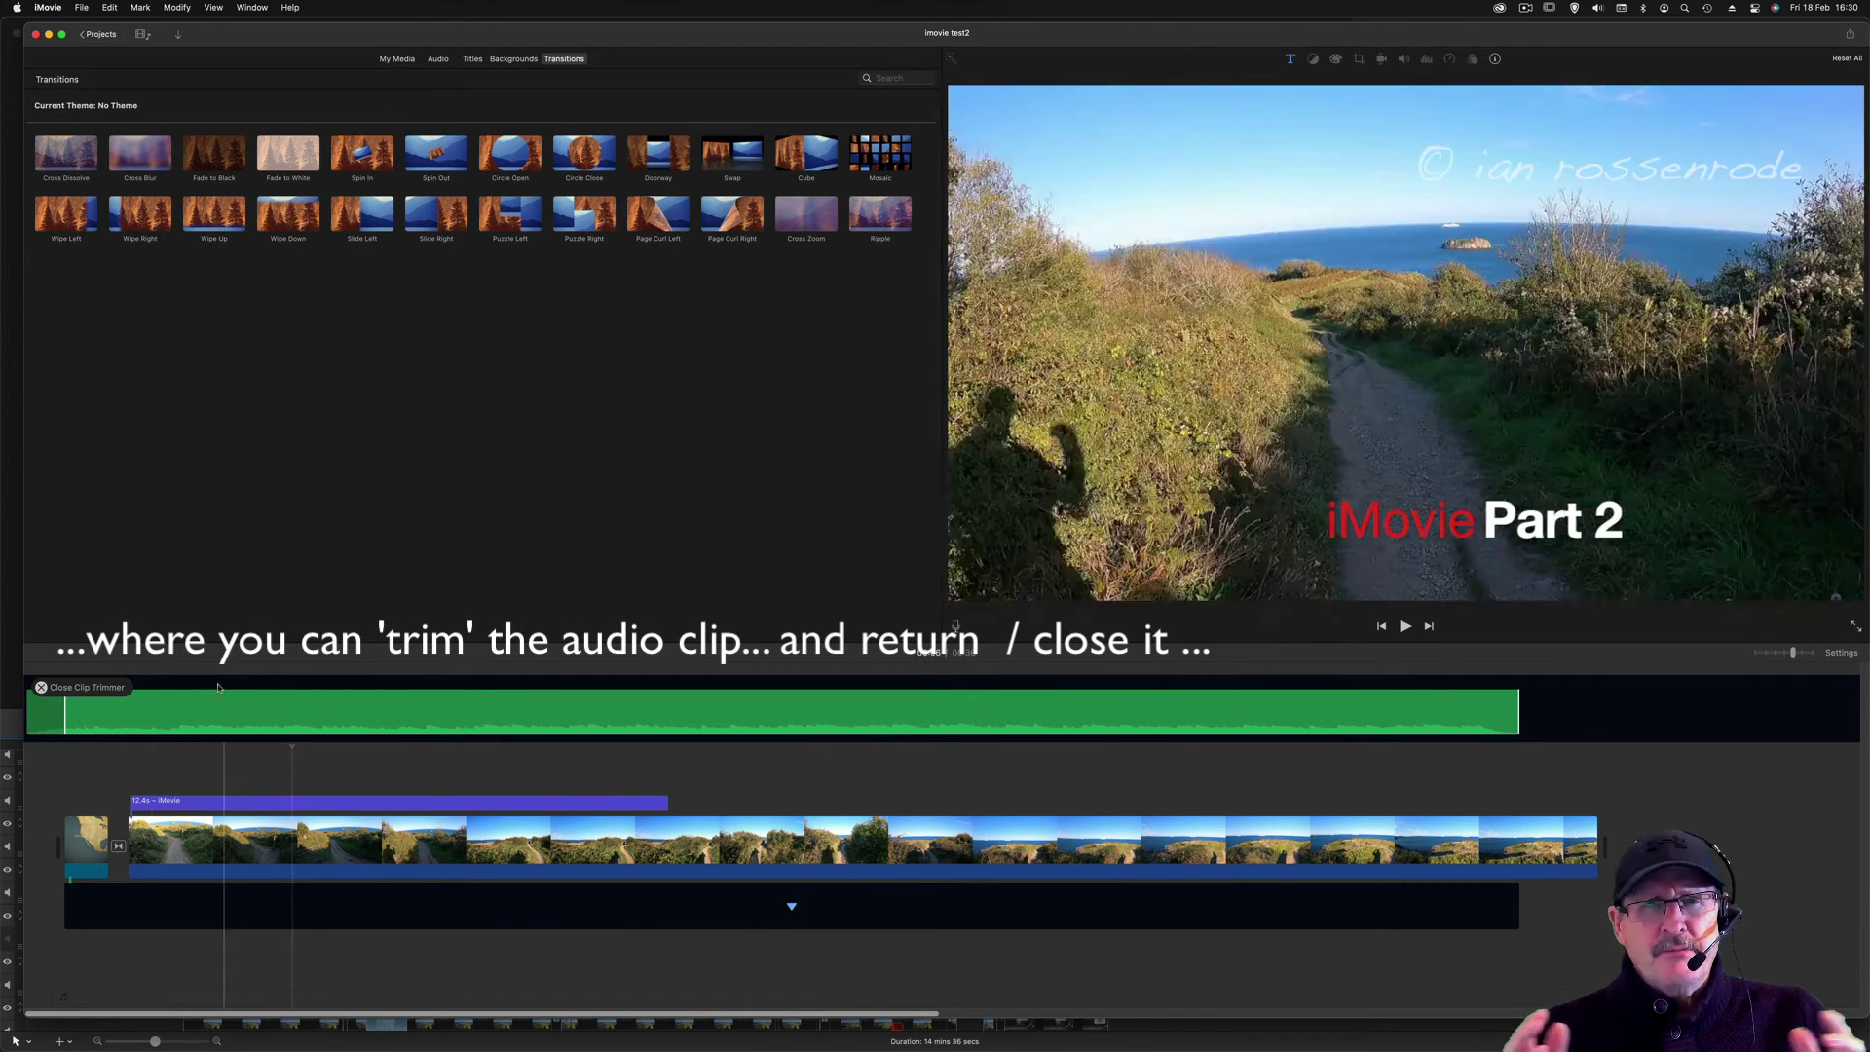
drag(65, 711, 250, 711)
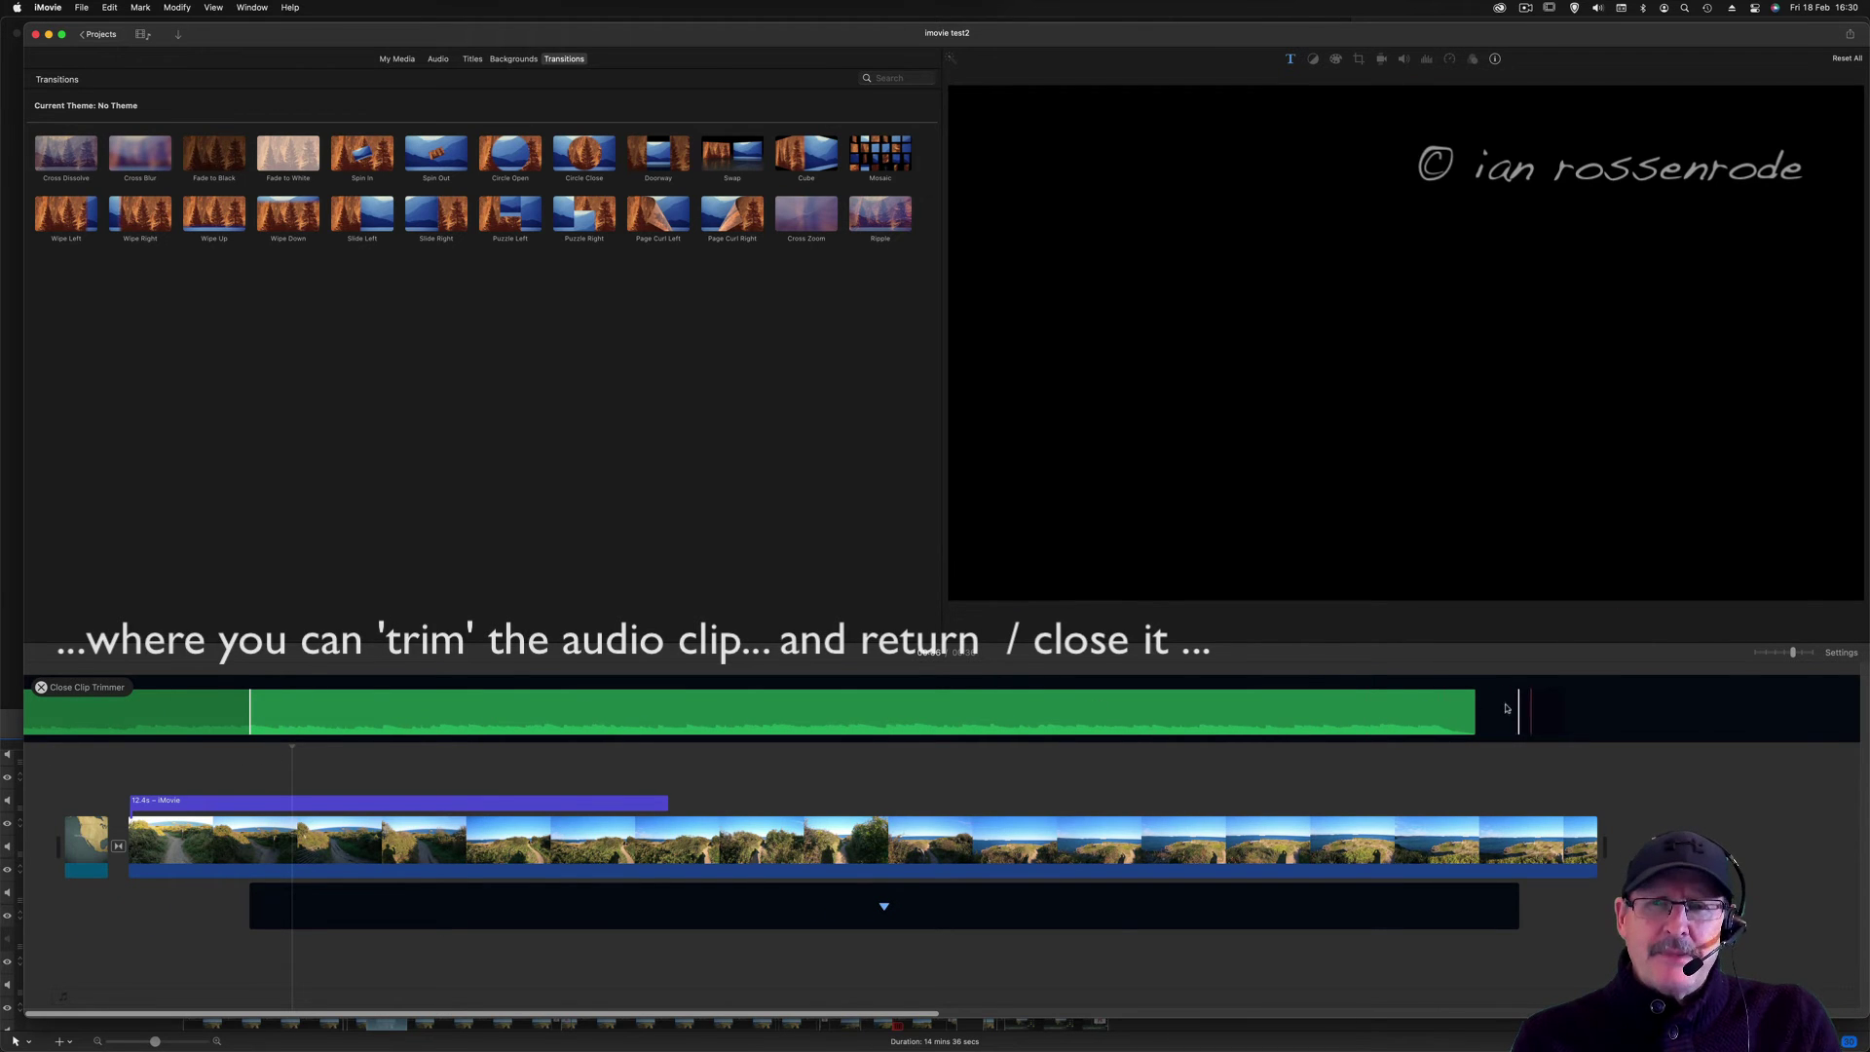
drag(1518, 711, 1266, 717)
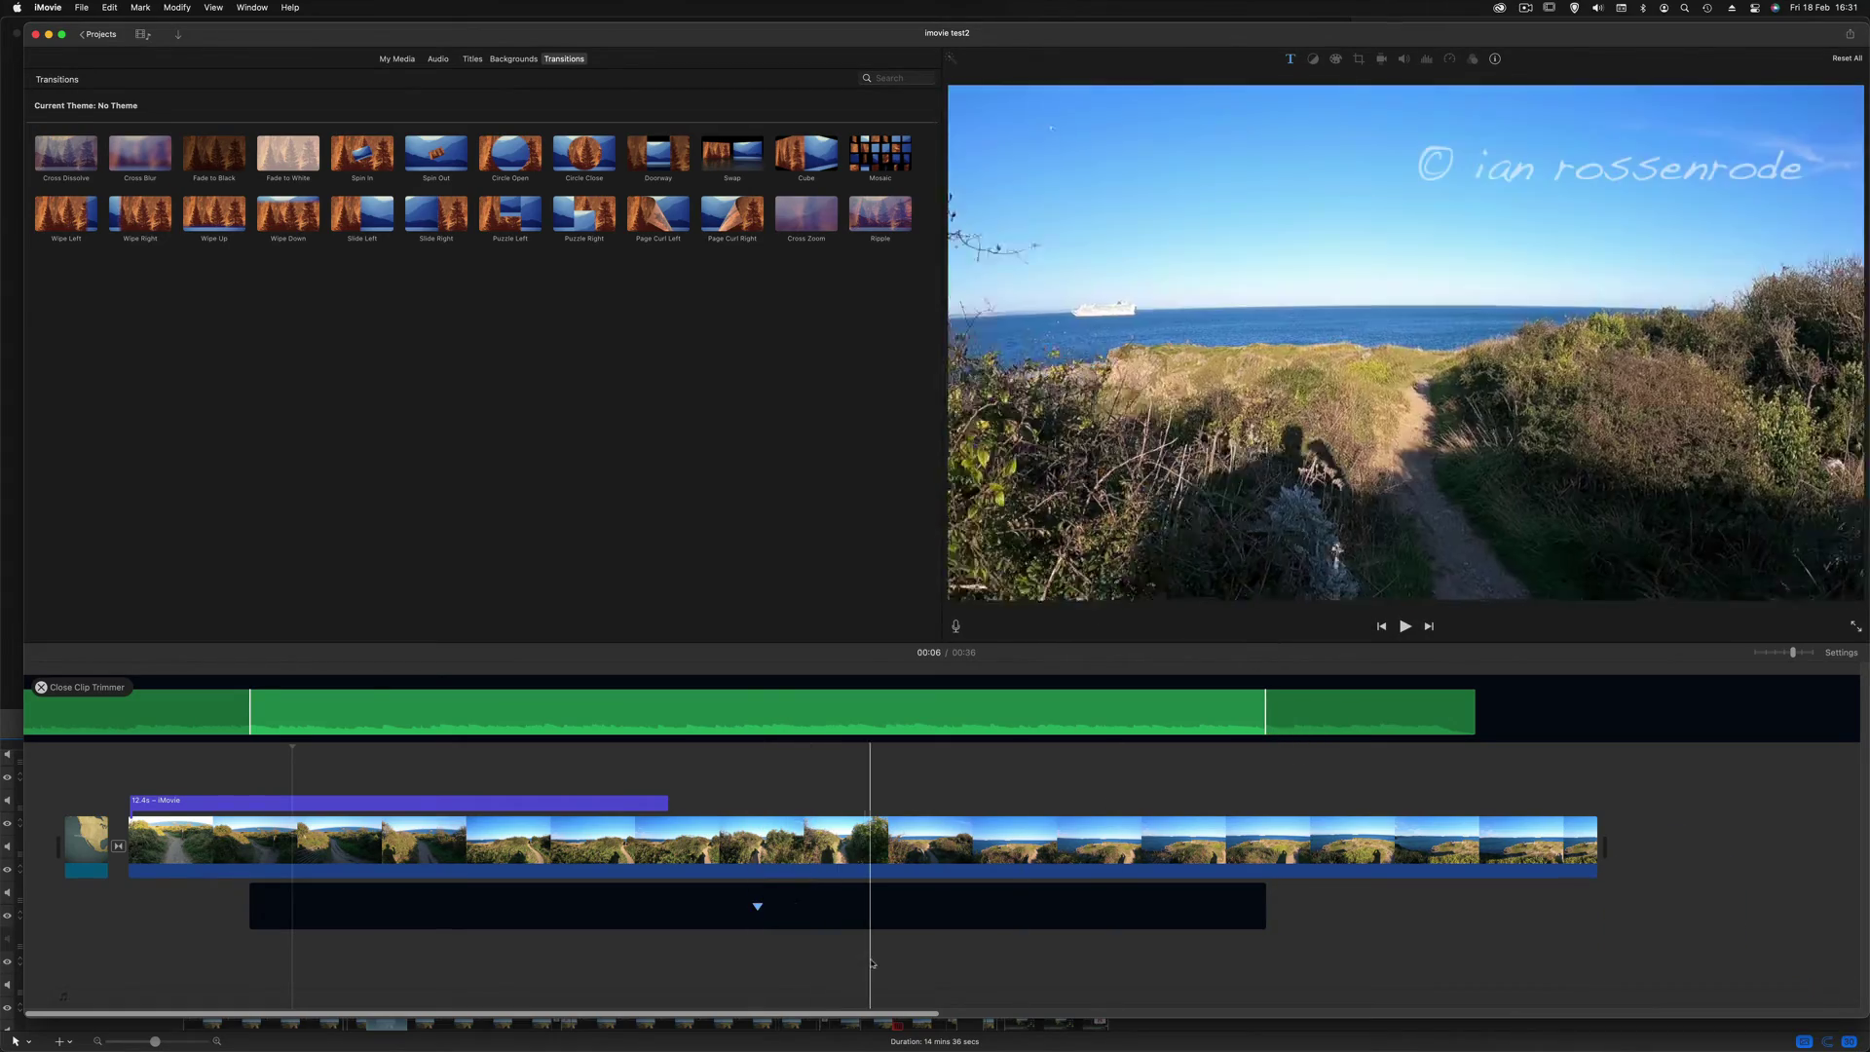
Add a fade-out of about 6 seconds at the end of the detached audio track.
click(797, 909)
drag(834, 894, 716, 895)
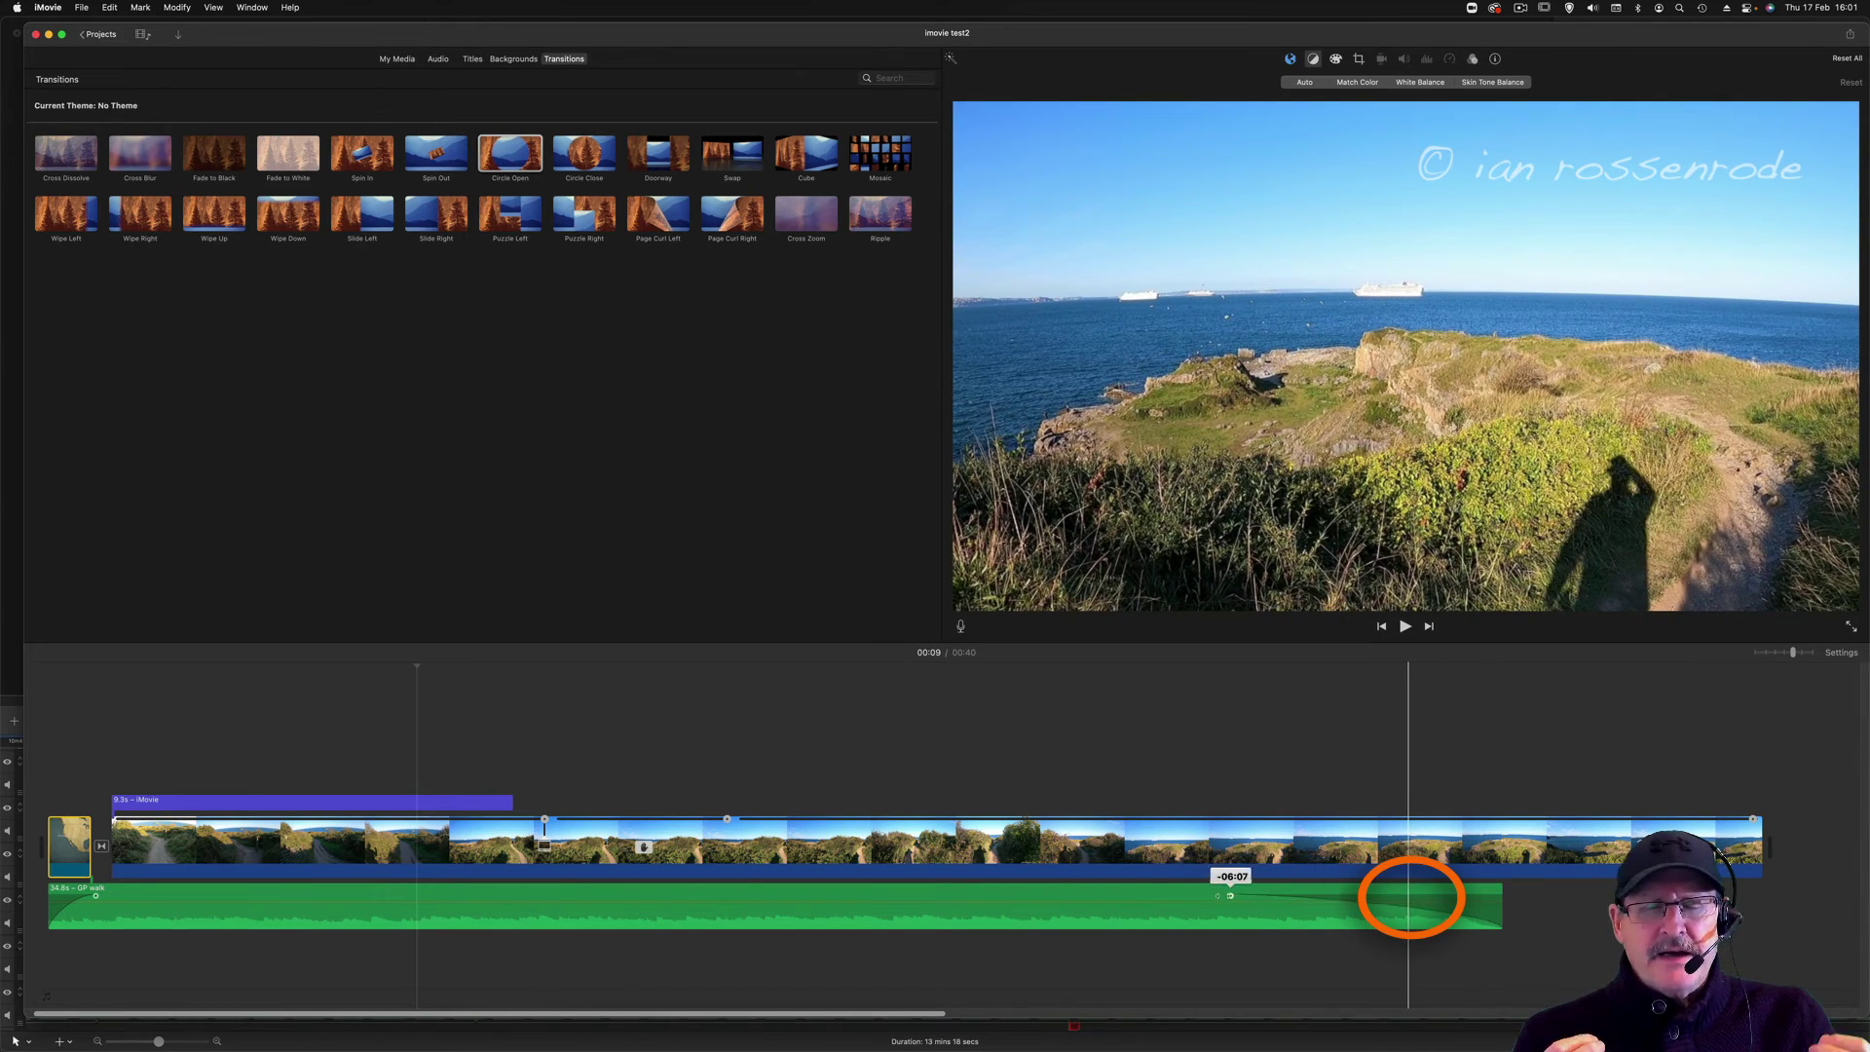
drag(1284, 916, 1214, 895)
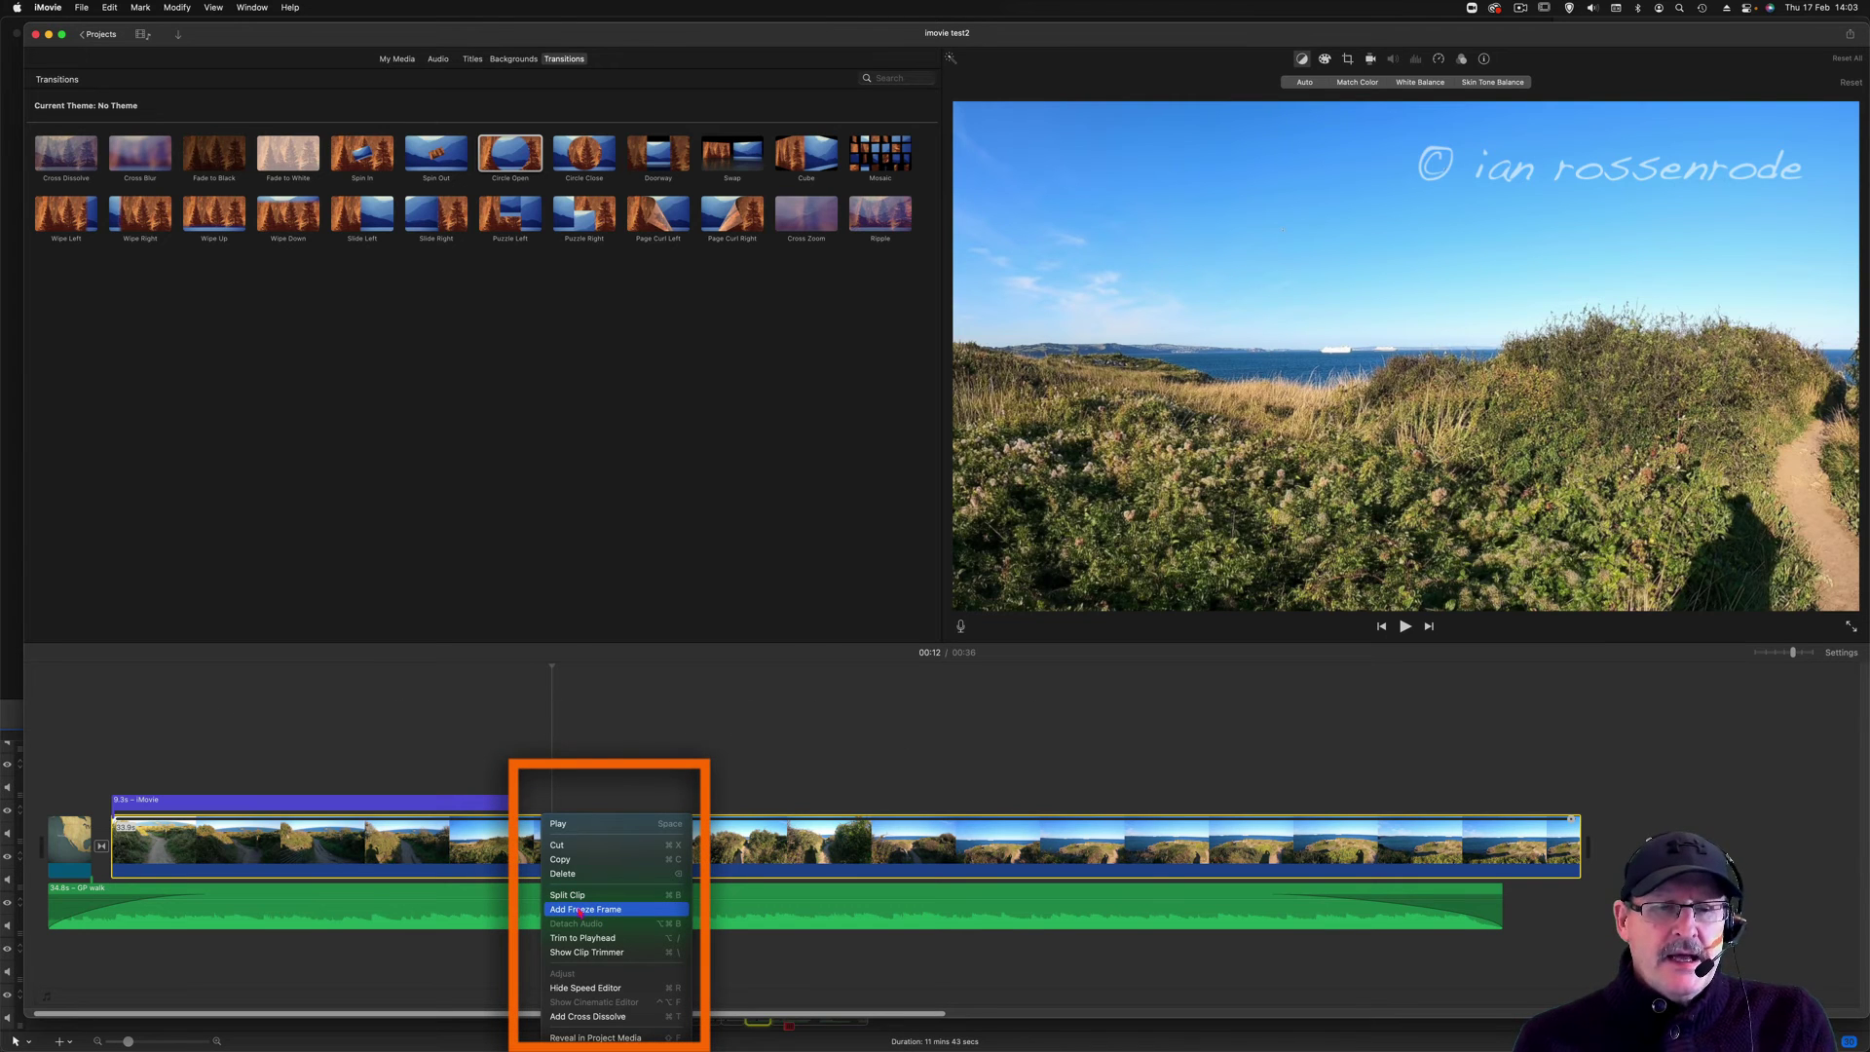
Add a freeze frame to the coastal path clip at 00:12, lengthen it slightly, and play the movie from 00:10.
click(581, 909)
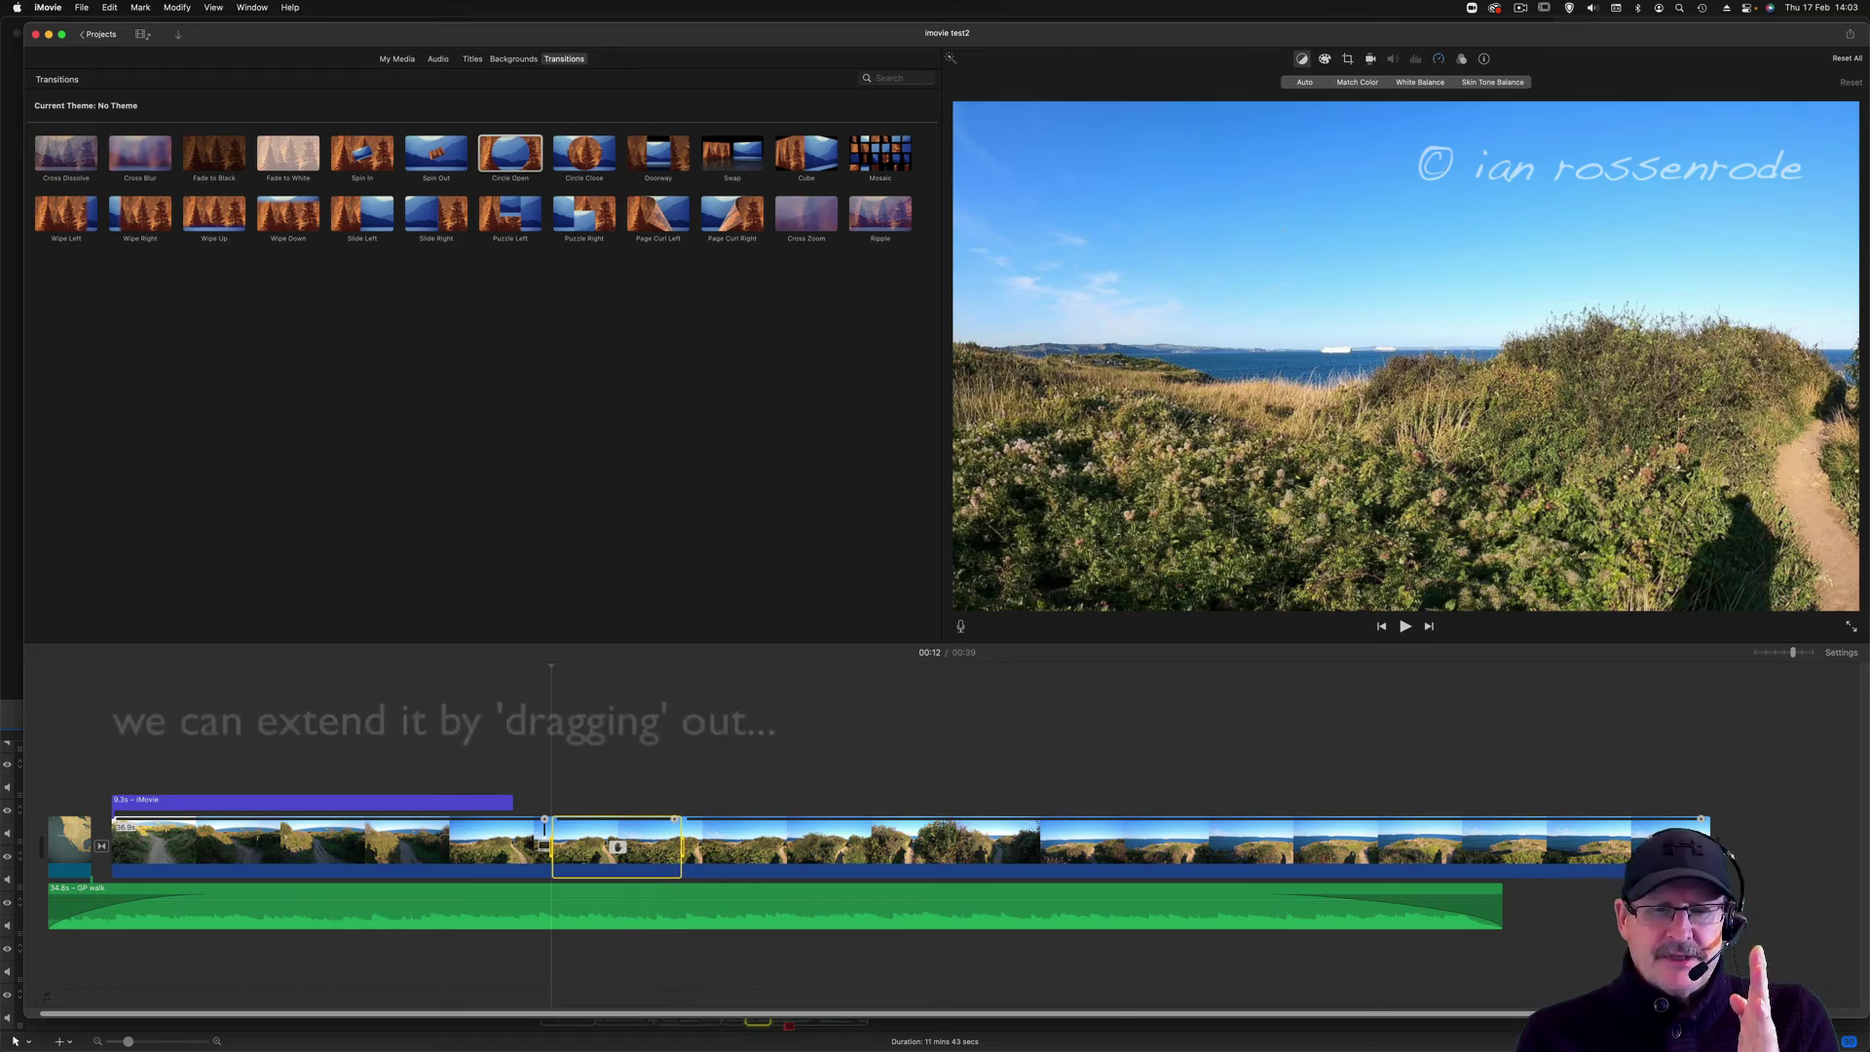
mouse_move(681, 845)
mouse_down()
mouse_move(808, 846)
mouse_move(716, 846)
mouse_up()
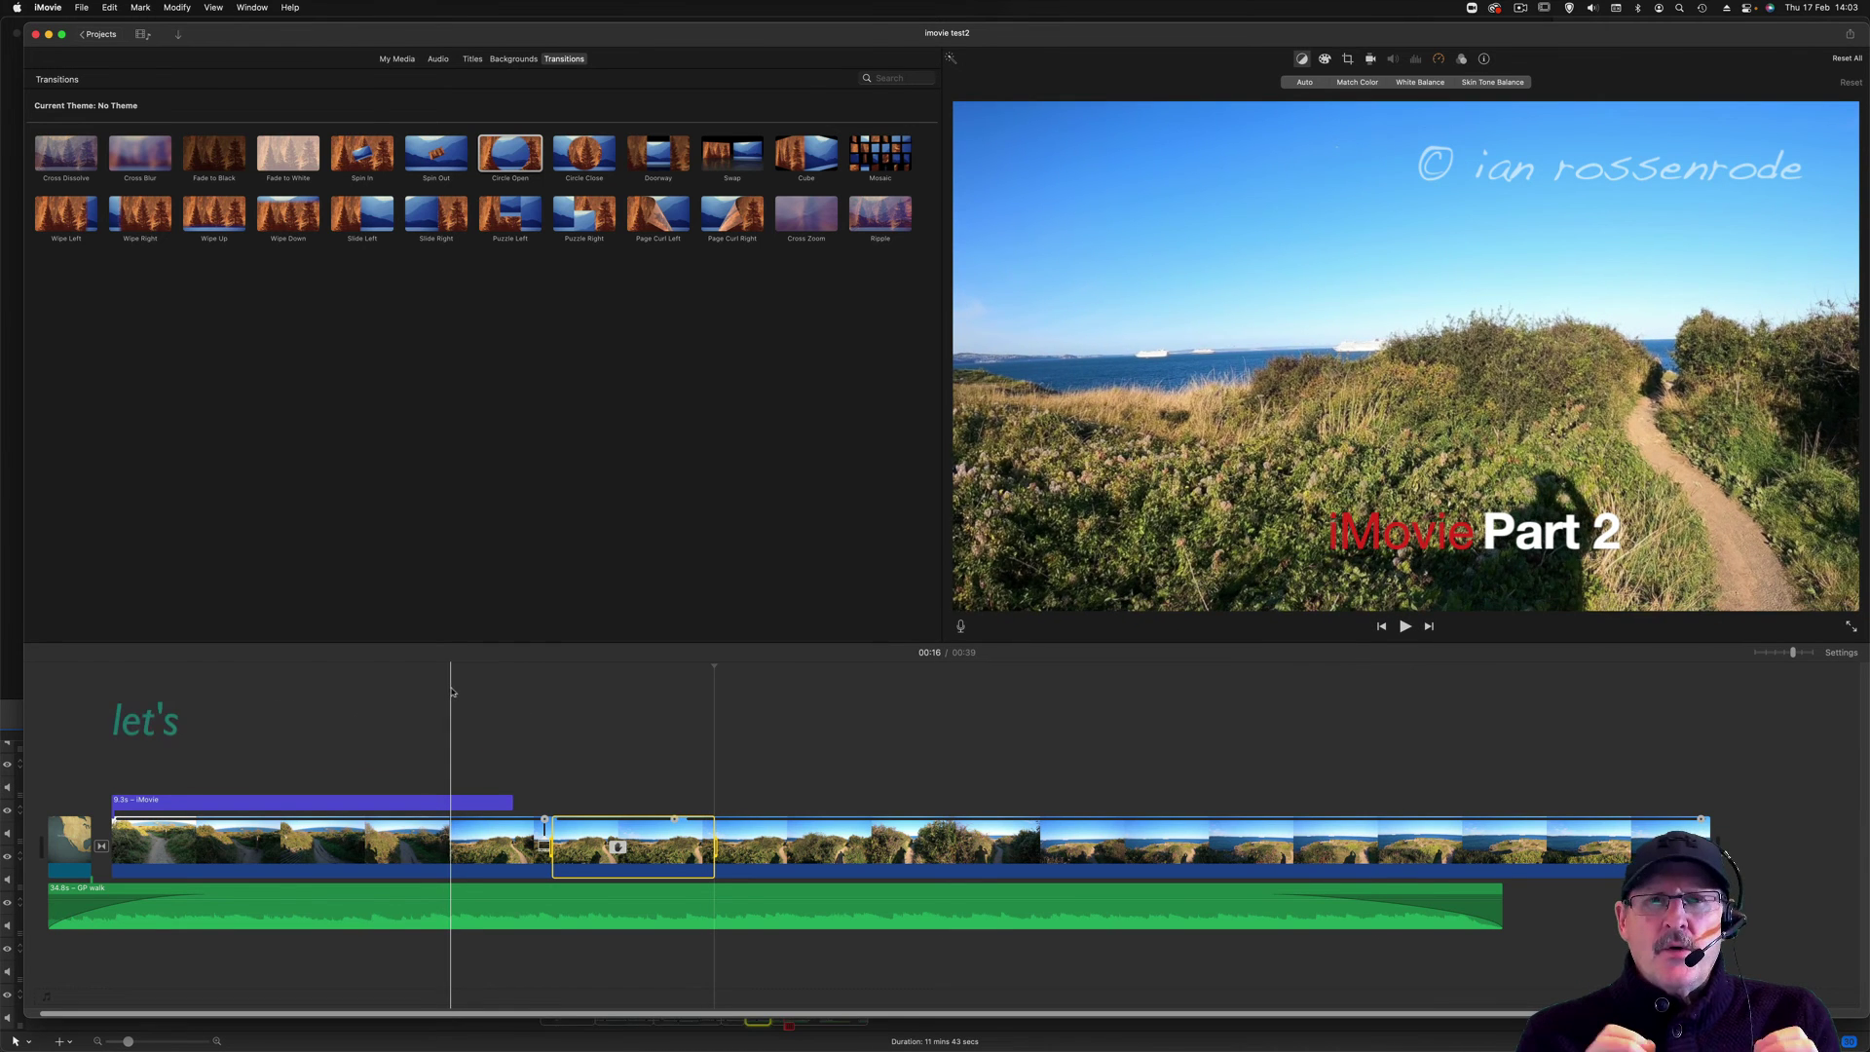
click(451, 690)
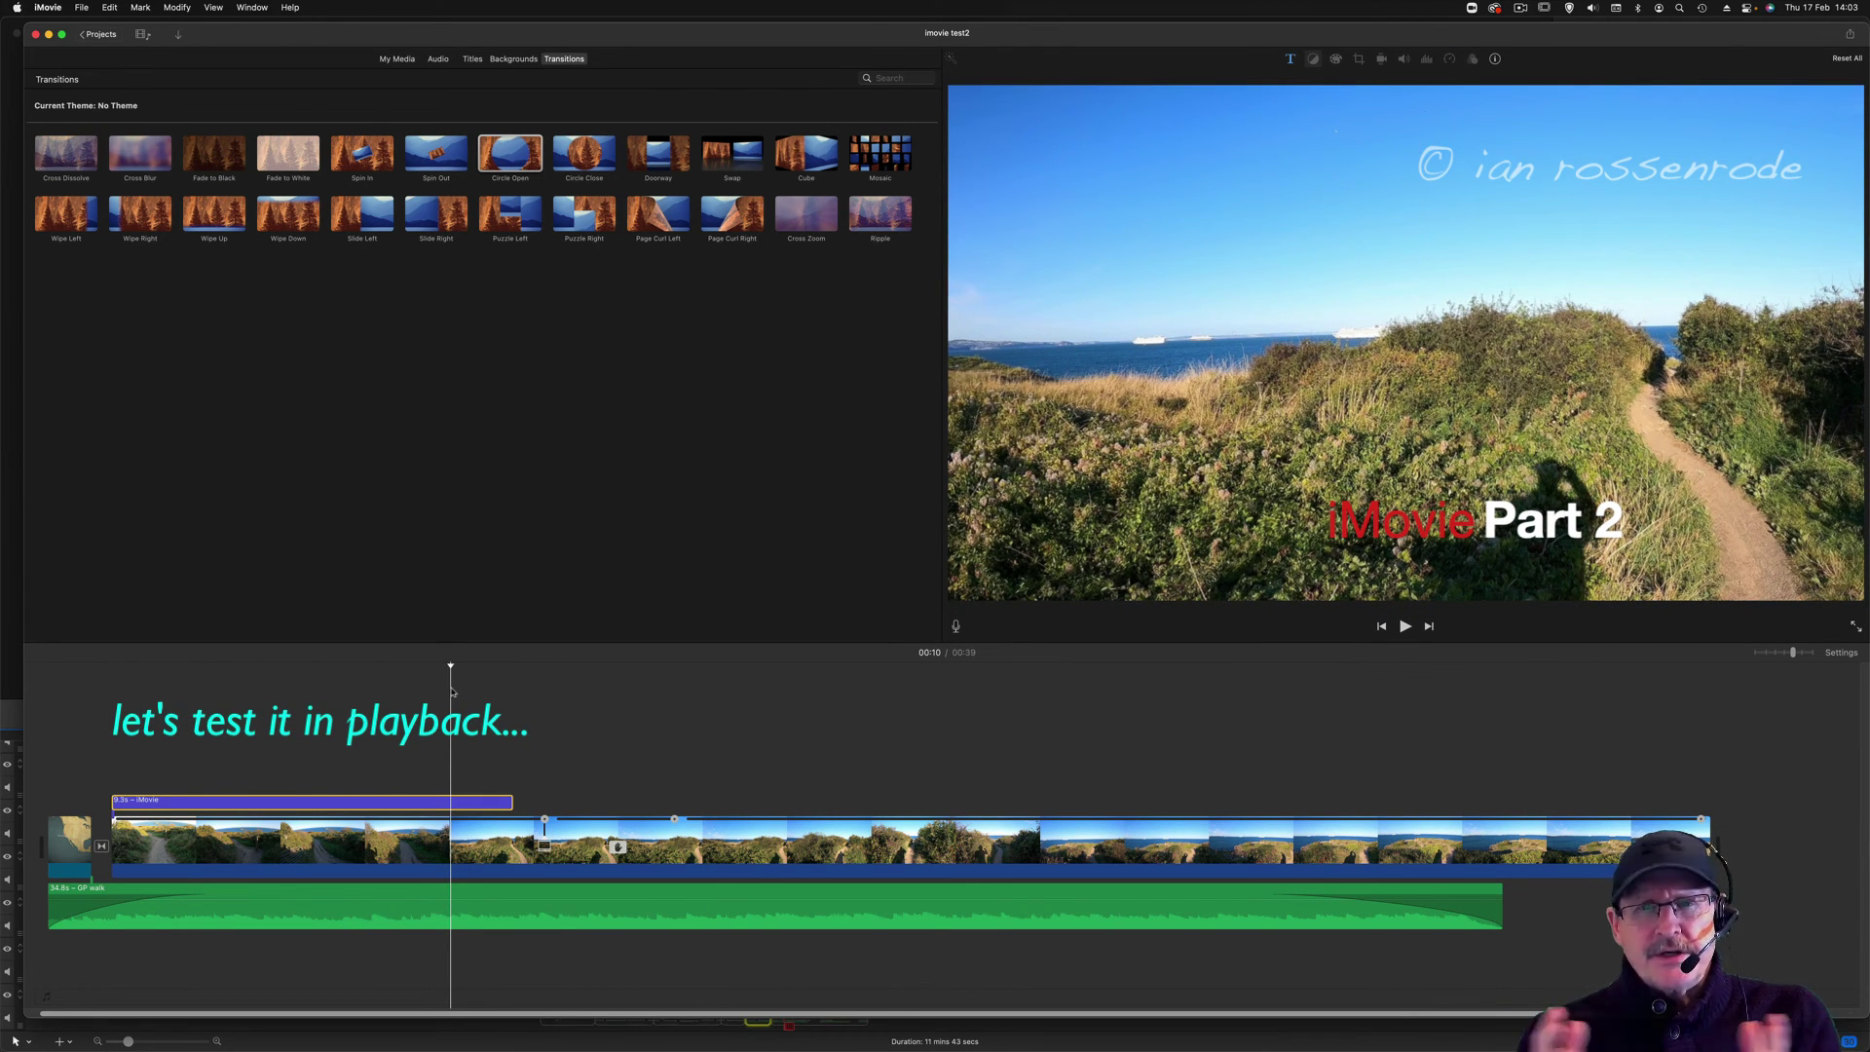
key(space)
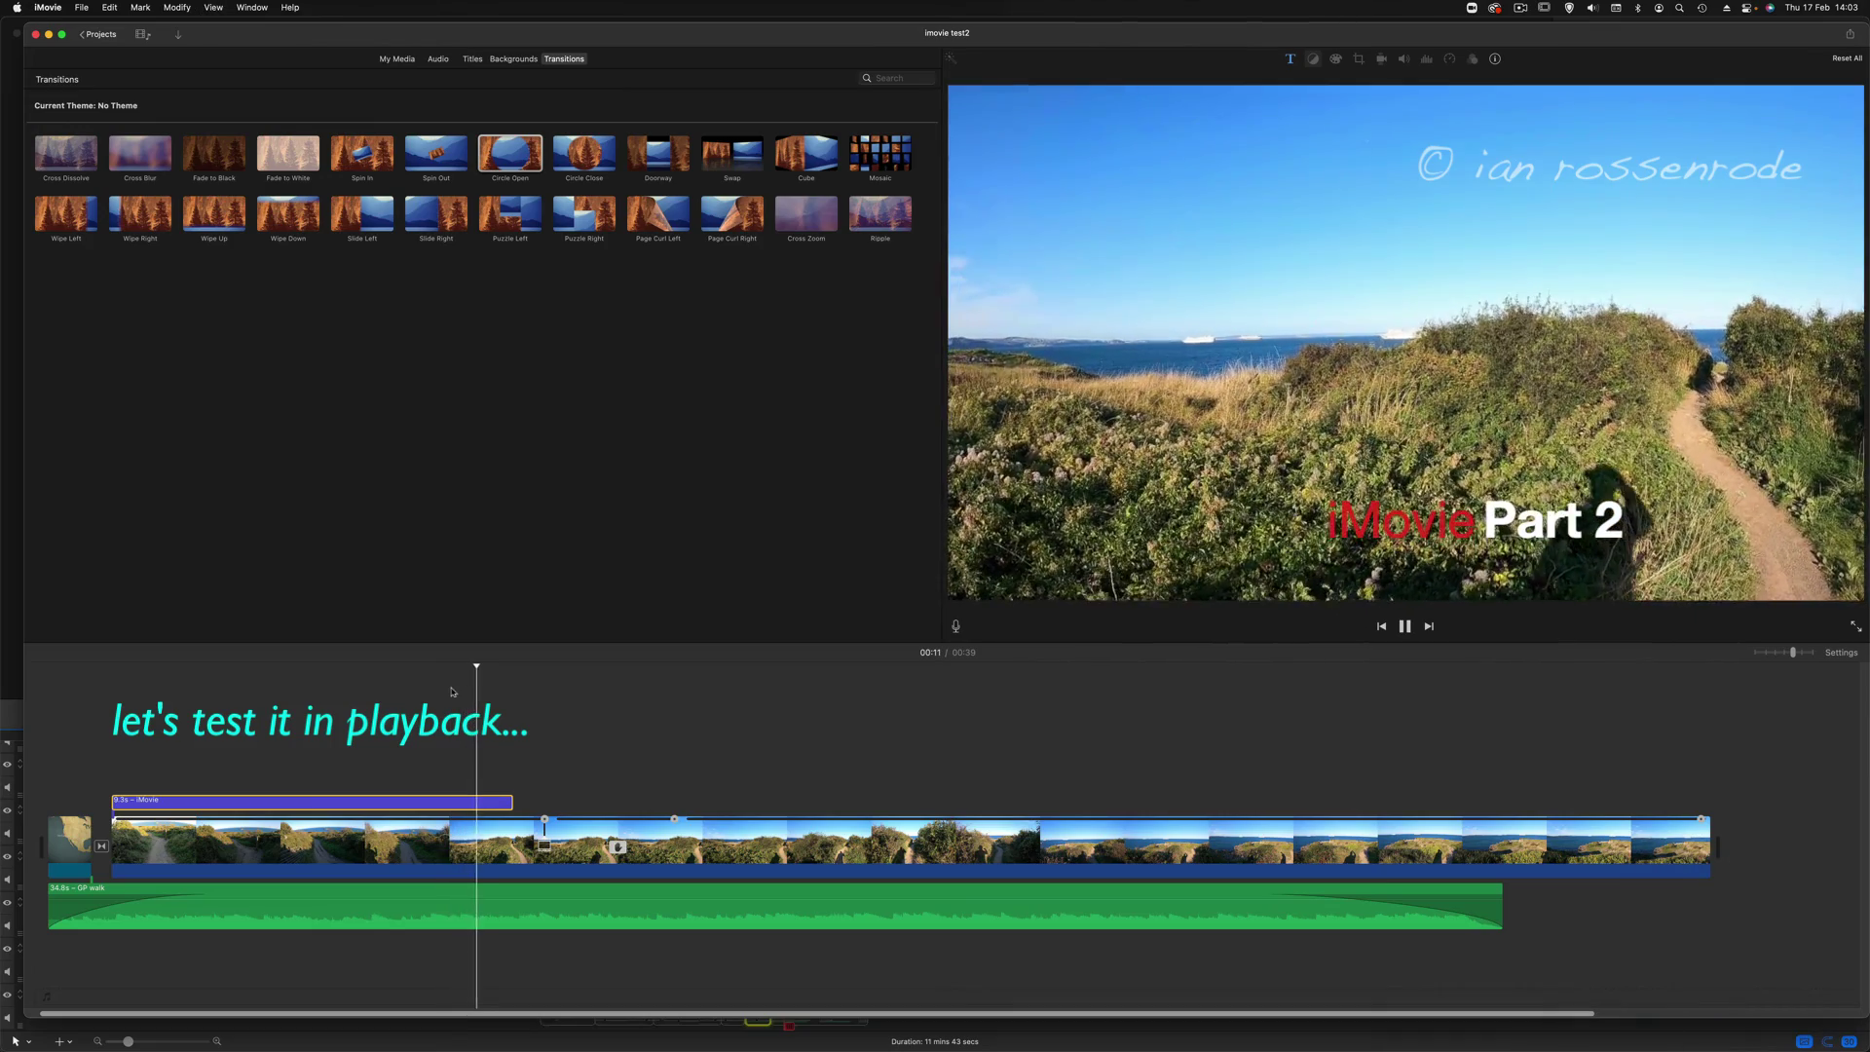